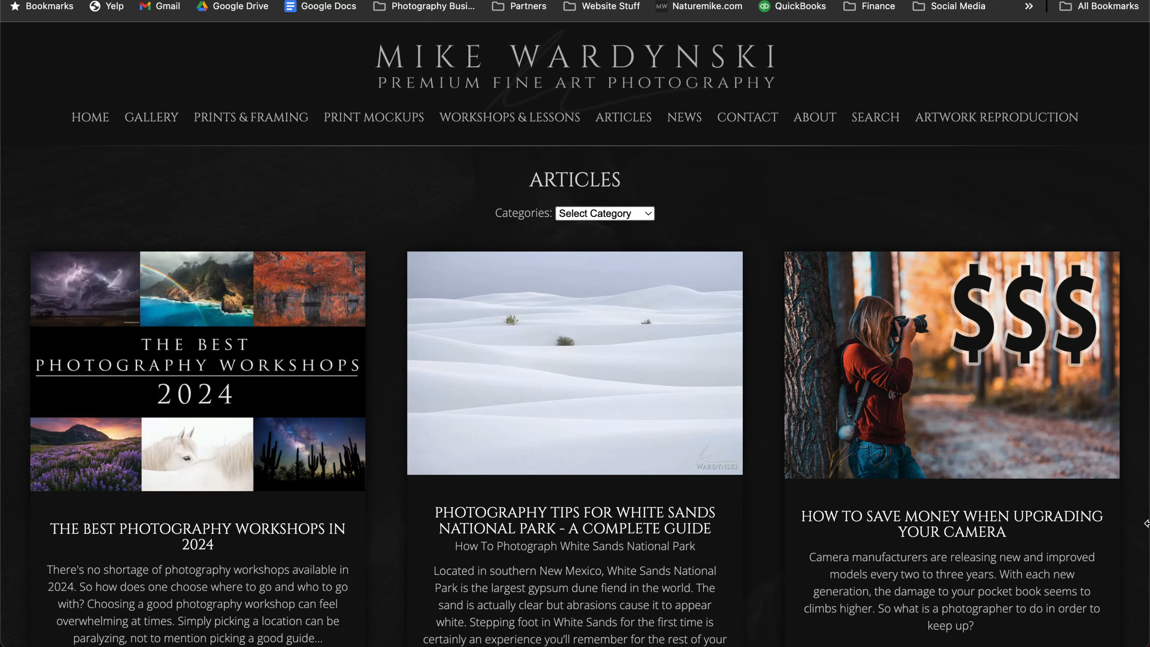
Look through the article listings on the photography website's Articles page
{"action": "scroll", "coordinate": [1147, 524], "scroll_direction": "down", "scroll_amount": 5}
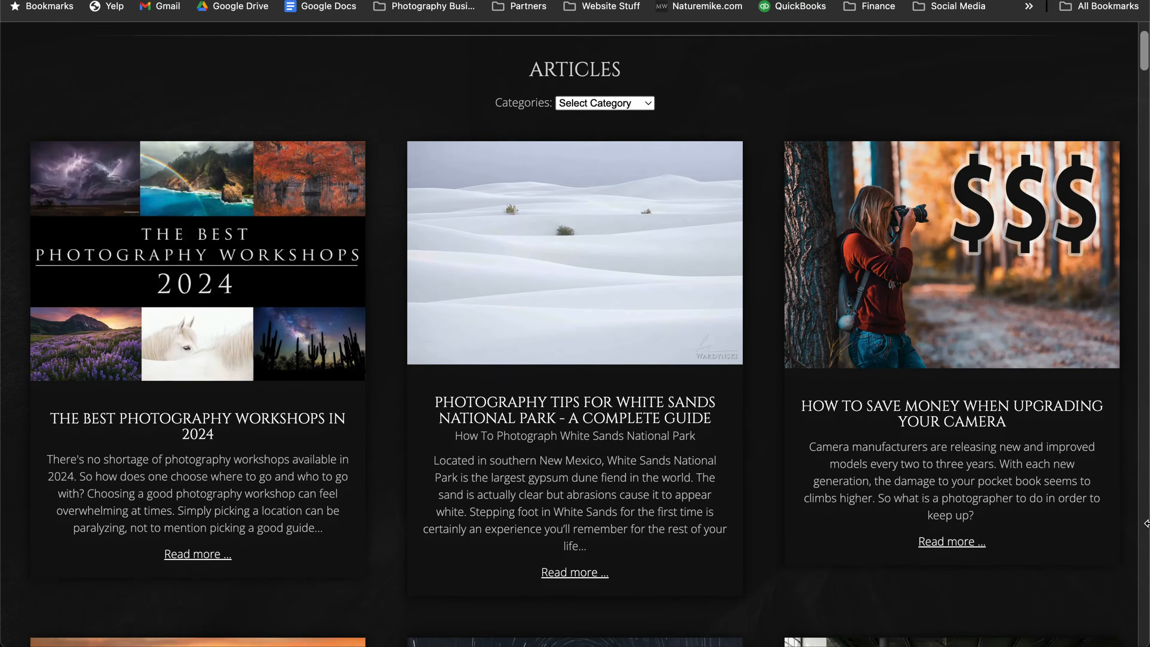
{"action": "scroll", "coordinate": [1147, 524], "scroll_direction": "down", "scroll_amount": 6}
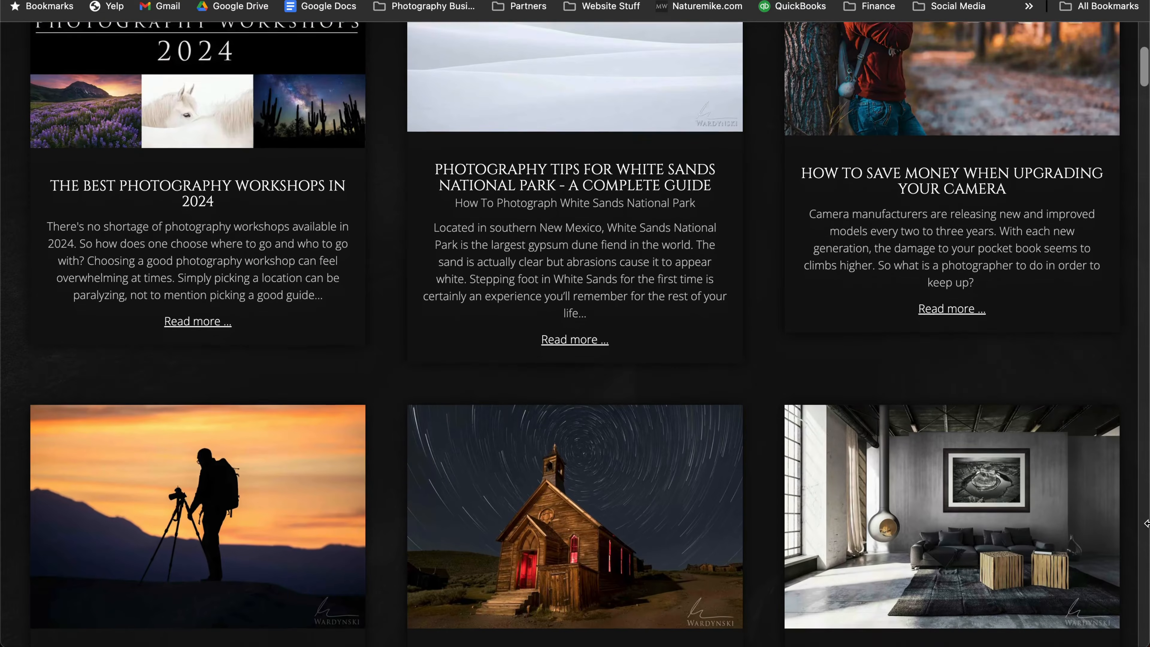
{"action": "scroll", "coordinate": [1147, 523], "scroll_direction": "down", "scroll_amount": 3}
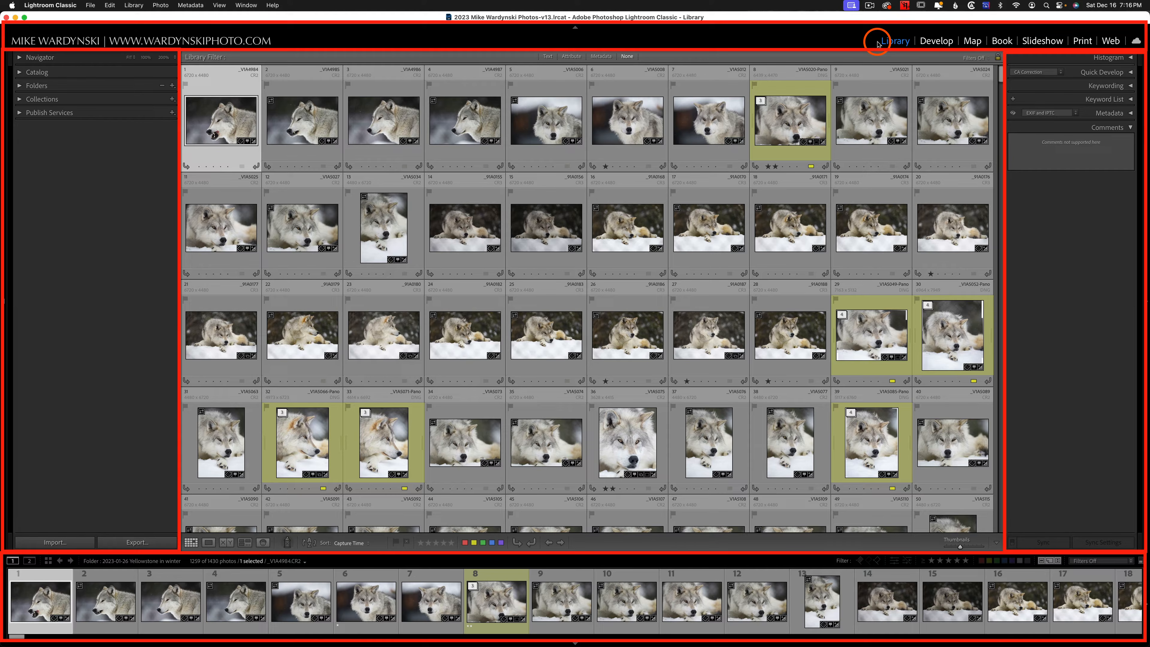
Hide the panel group holding Histogram, Quick Develop and Metadata to widen the photo grid
{"action": "left_click", "coordinate": [1146, 302]}
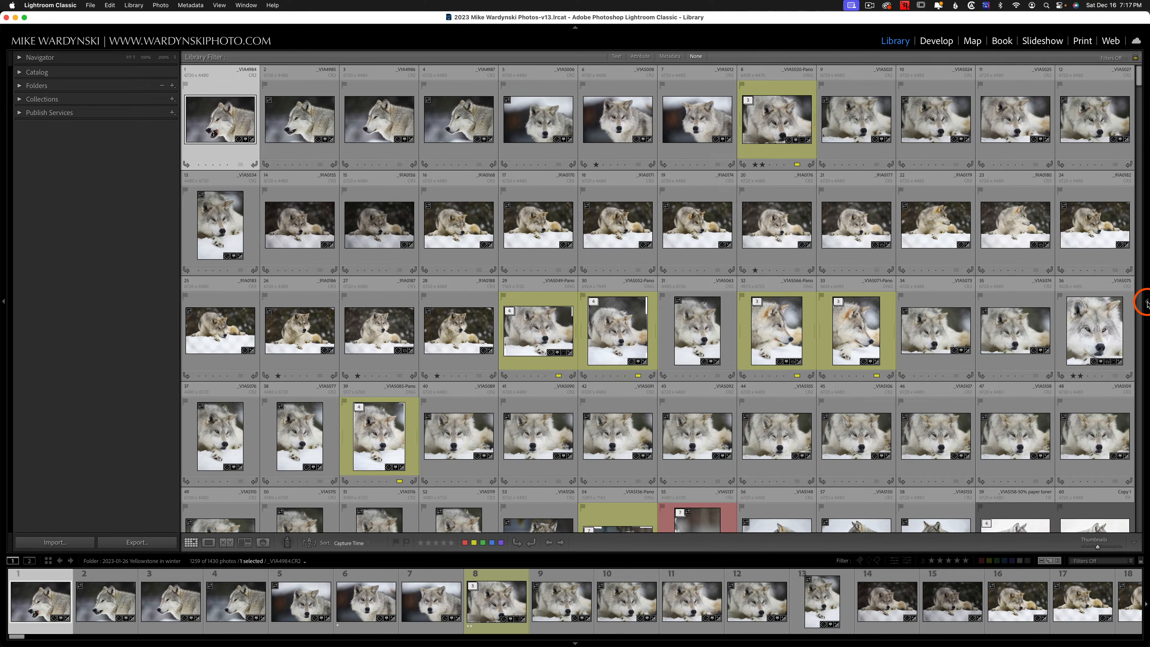
{"action": "left_click", "coordinate": [1146, 303]}
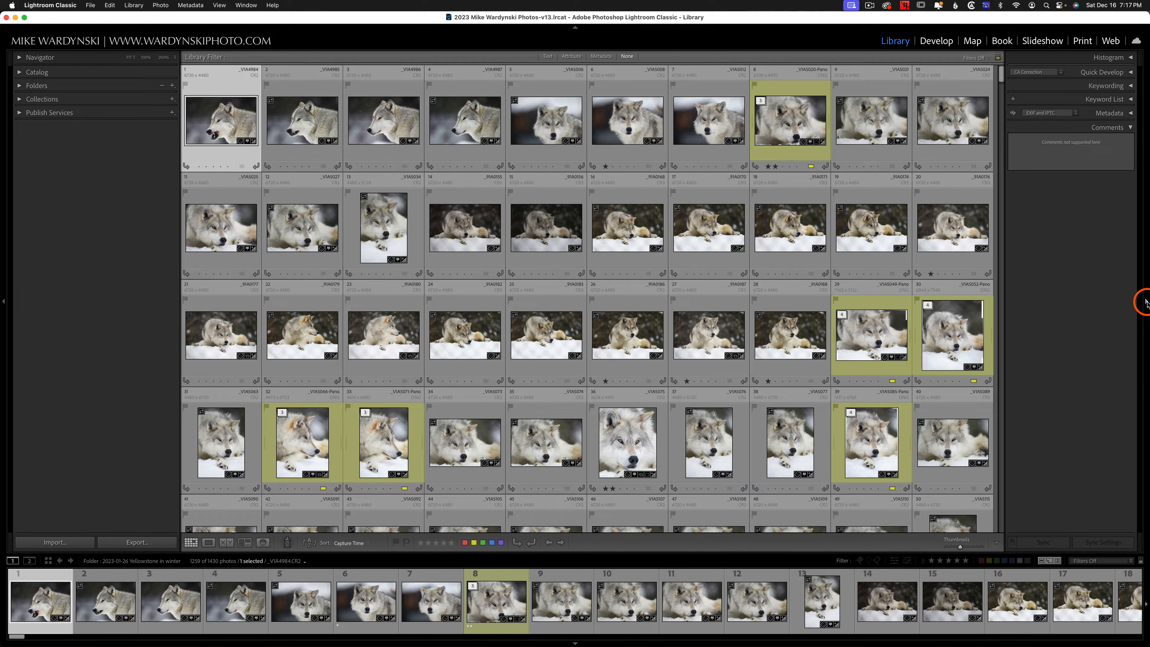
{"action": "left_click", "coordinate": [1147, 302]}
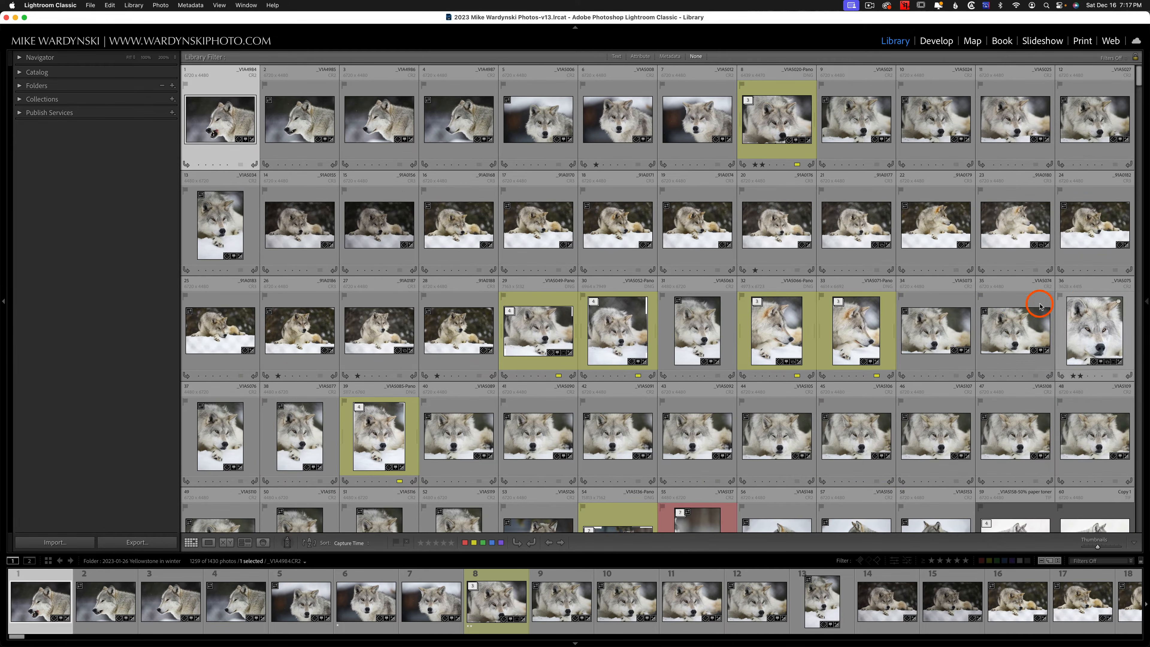
View the first wolf photo enlarged in Loupe view and preview it full screen
{"action": "key", "text": "e"}
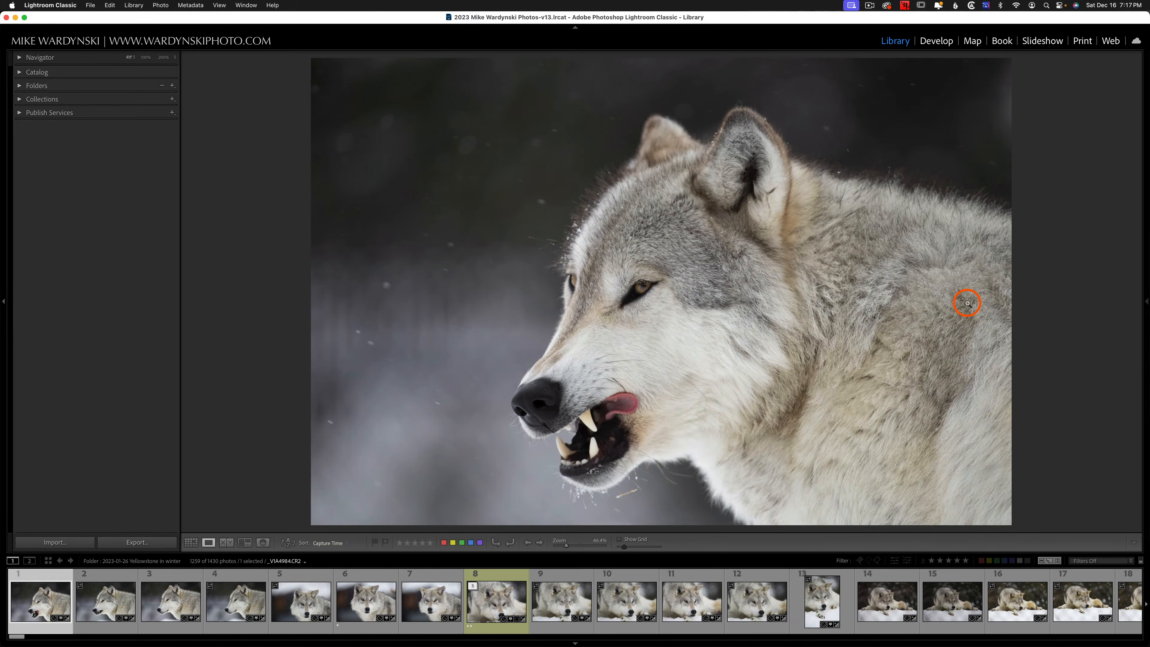
{"action": "key", "text": "f"}
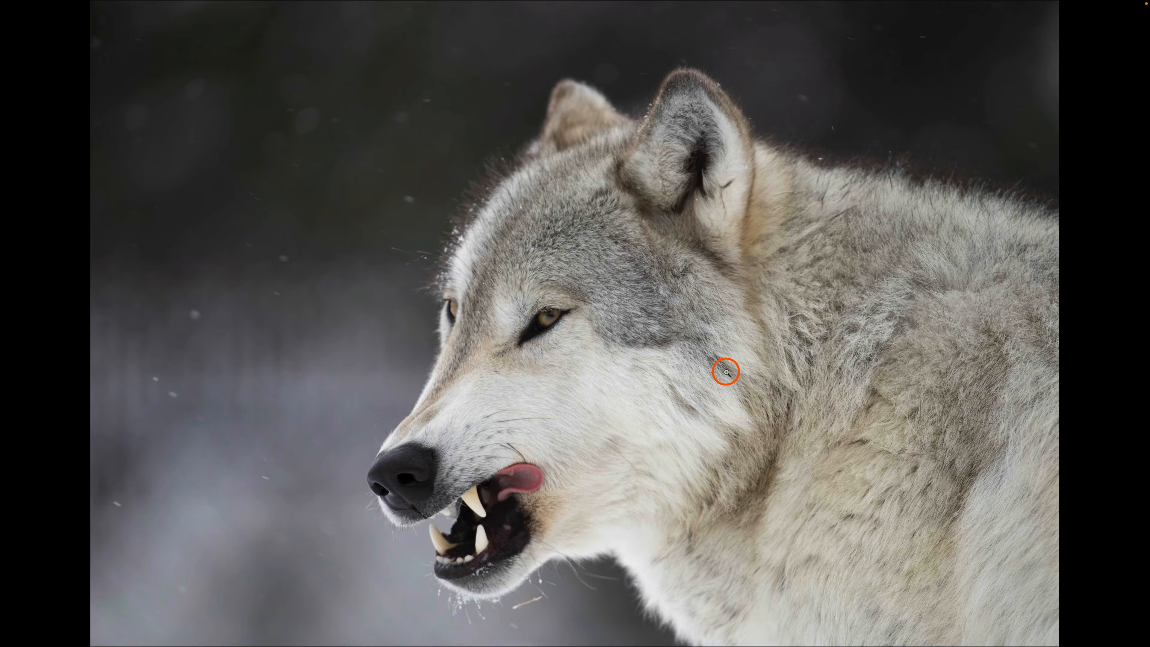
{"action": "key", "text": "f"}
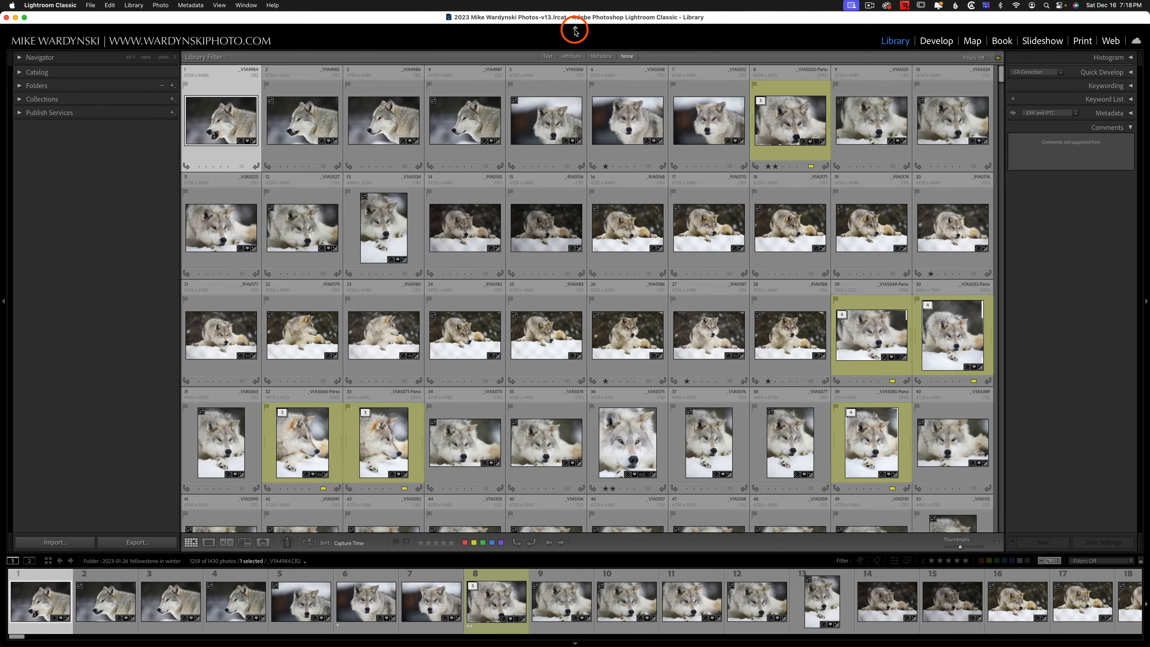
Hide the module picker and select wolf photos in the filmstrip
{"action": "left_click", "coordinate": [575, 30]}
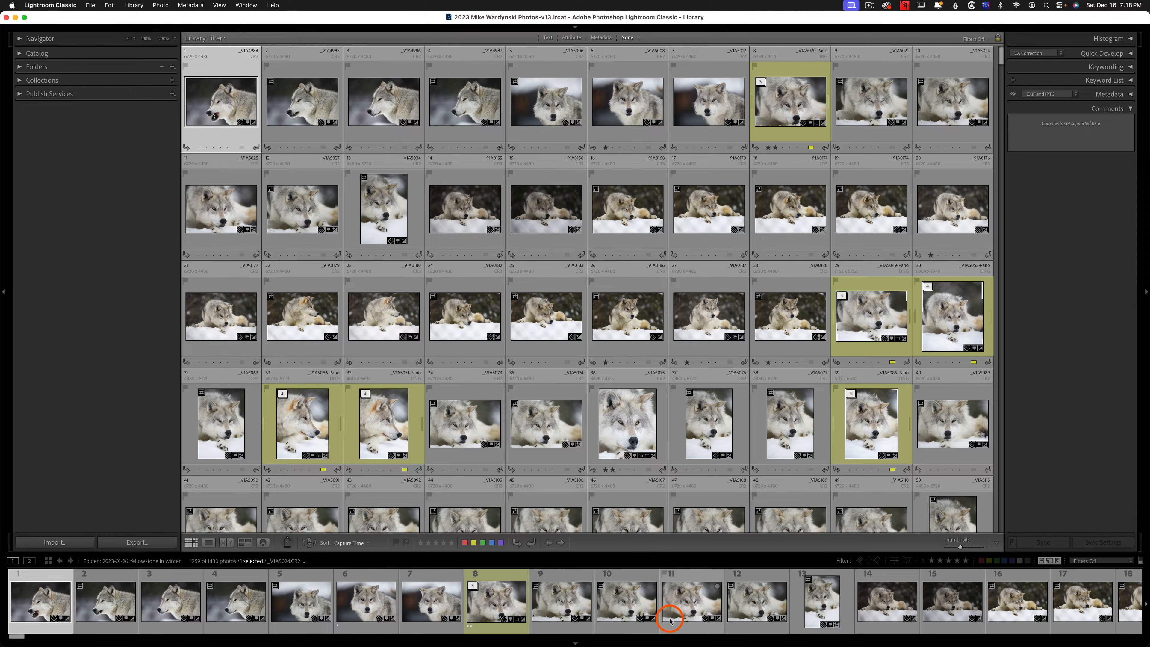
{"action": "left_click", "coordinate": [633, 609]}
{"action": "left_click", "coordinate": [675, 611]}
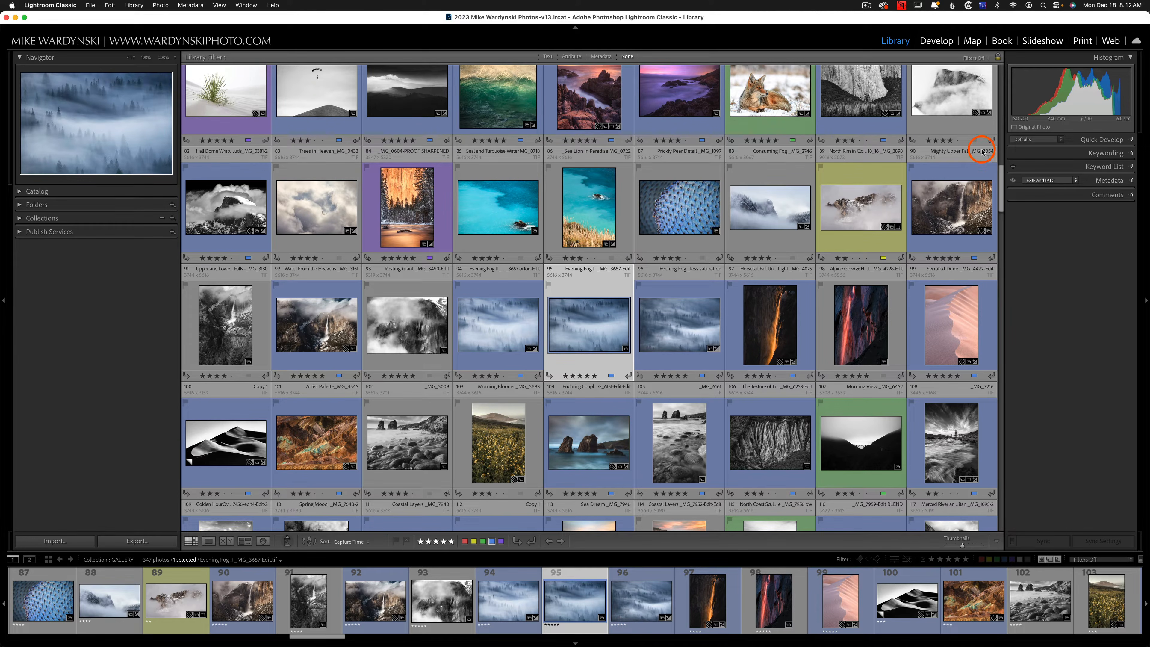
Expand the Catalog and Folders panels and collapse them again
{"action": "left_click", "coordinate": [18, 192]}
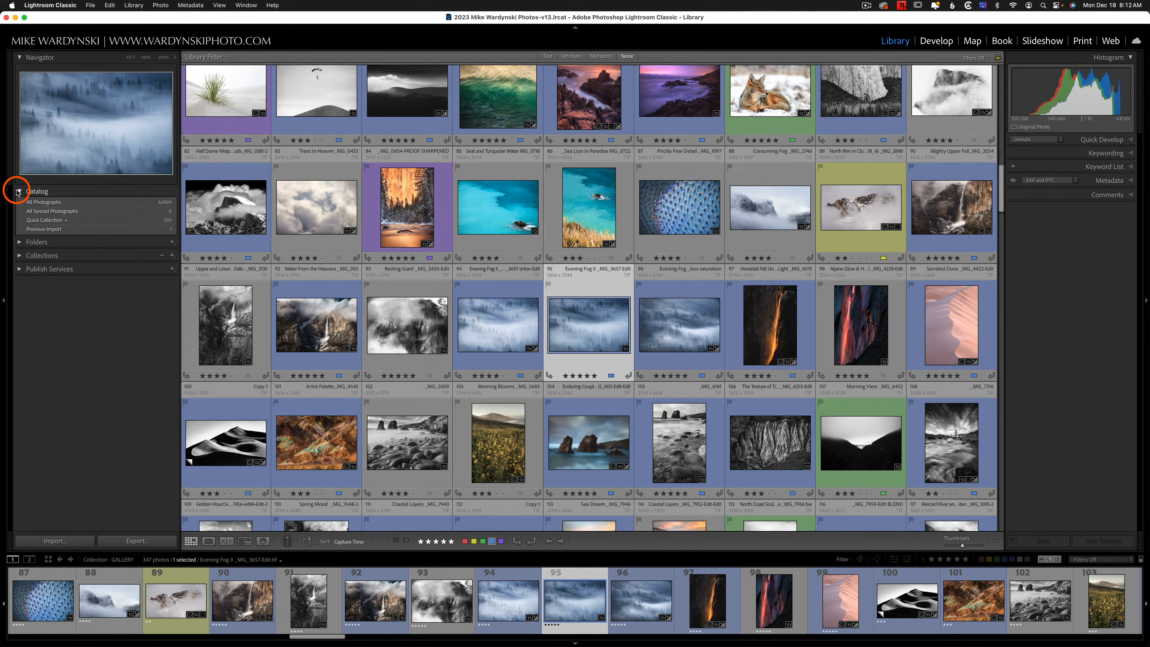
{"action": "left_click", "coordinate": [19, 243]}
{"action": "left_click", "coordinate": [20, 193]}
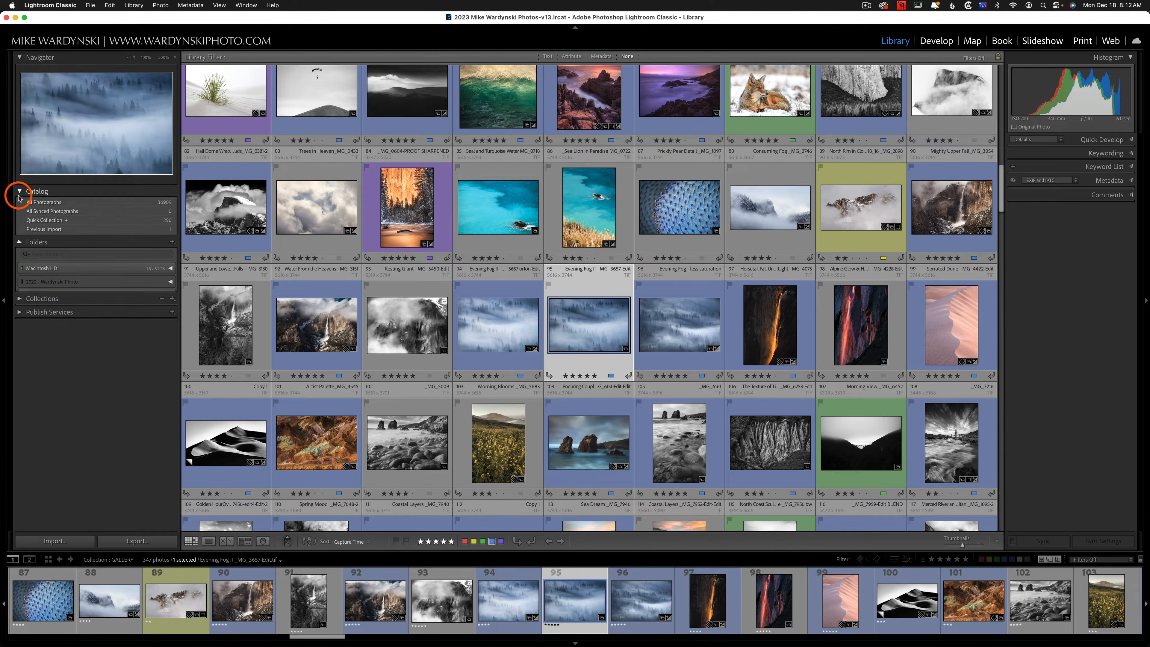
{"action": "left_click", "coordinate": [19, 191]}
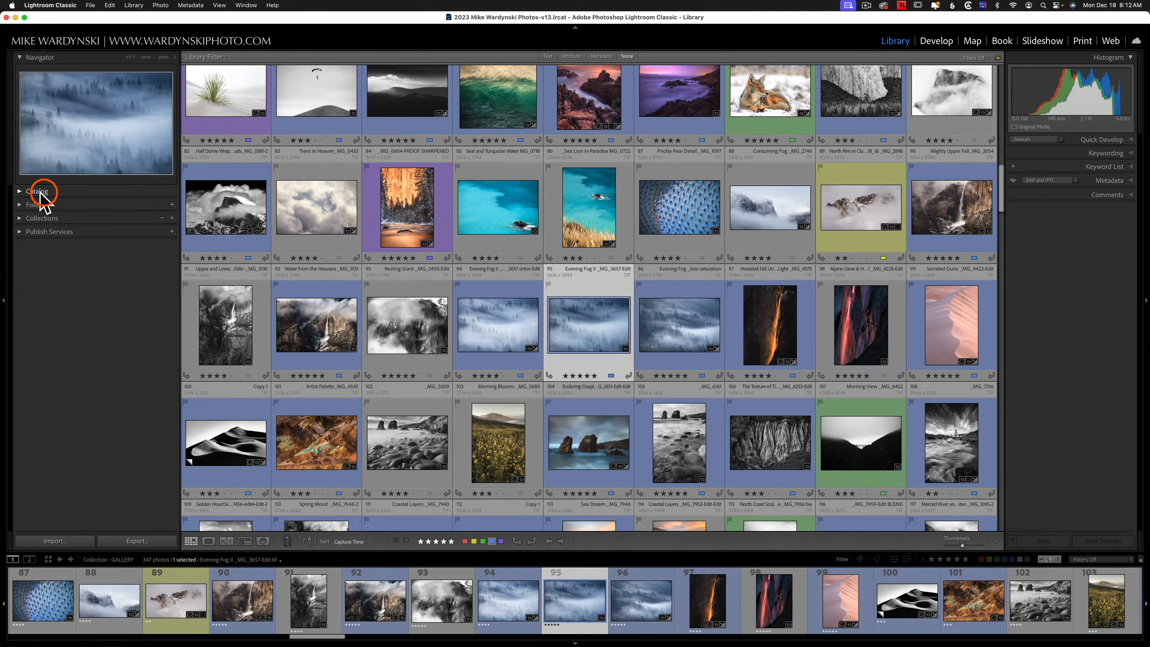
Remove Publish Services from the panels shown alongside Catalog, Folders and Collections
{"action": "right_click", "coordinate": [71, 195]}
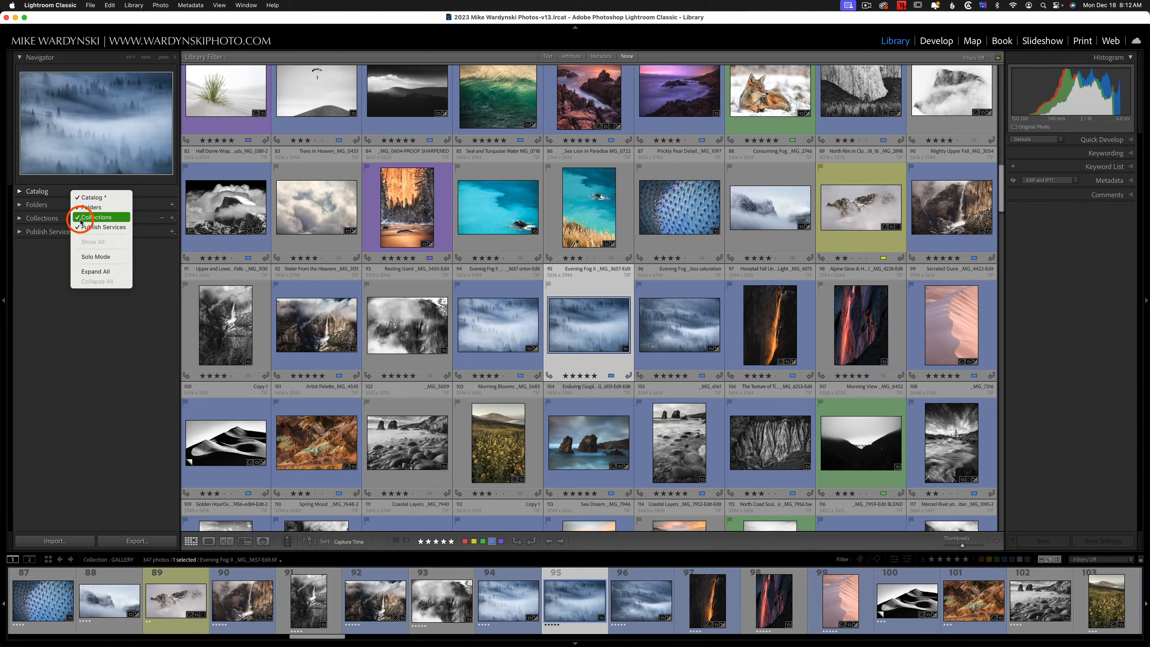
{"action": "left_click", "coordinate": [106, 228]}
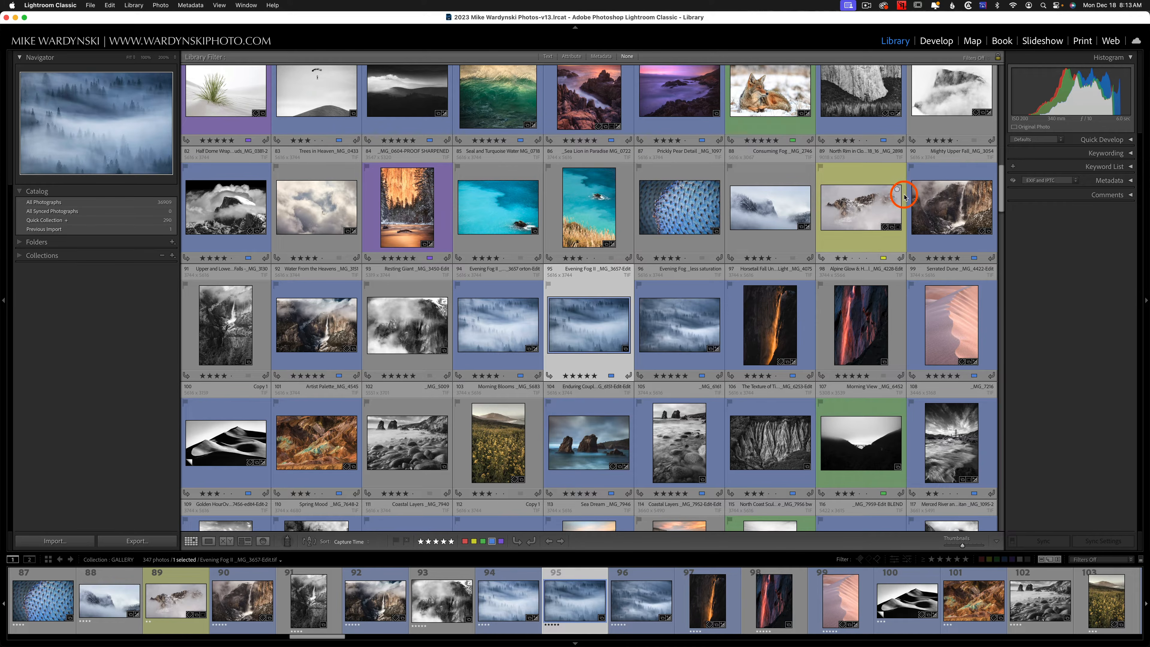
Expand the Keywording and Quick Develop panels and turn on Solo Mode for their panel group
{"action": "left_click", "coordinate": [1108, 155]}
{"action": "left_click", "coordinate": [1107, 141]}
{"action": "right_click", "coordinate": [1056, 141]}
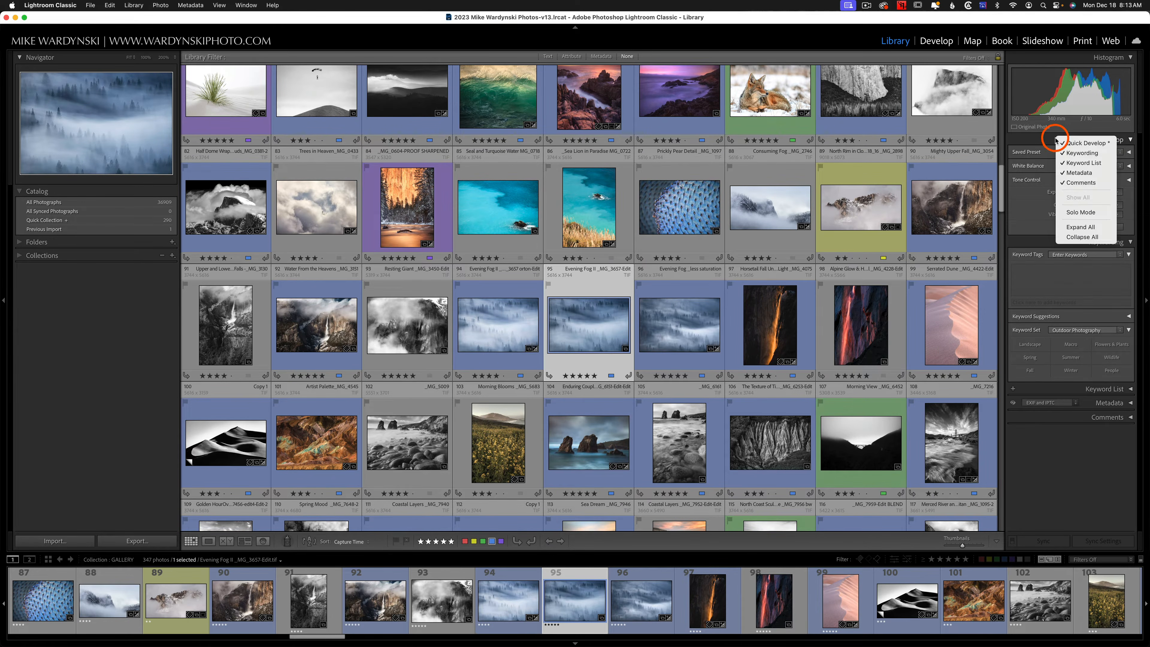
{"action": "left_click", "coordinate": [1086, 213]}
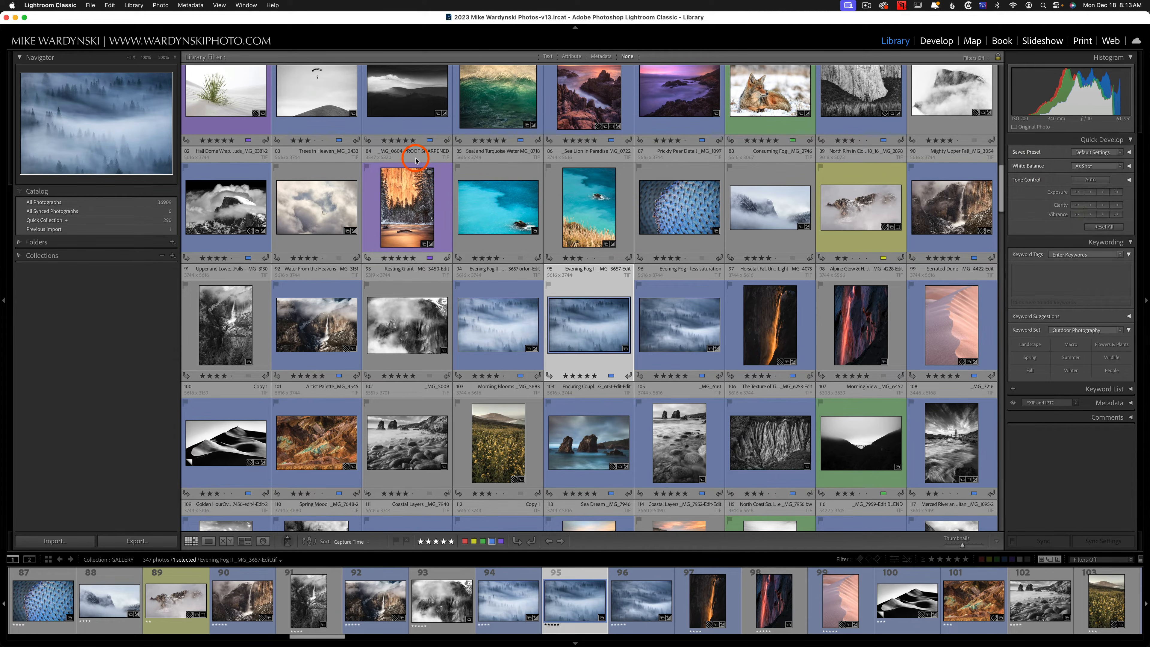
Turn off Solo Mode for the Catalog, Folders and Collections panel group
{"action": "right_click", "coordinate": [81, 195]}
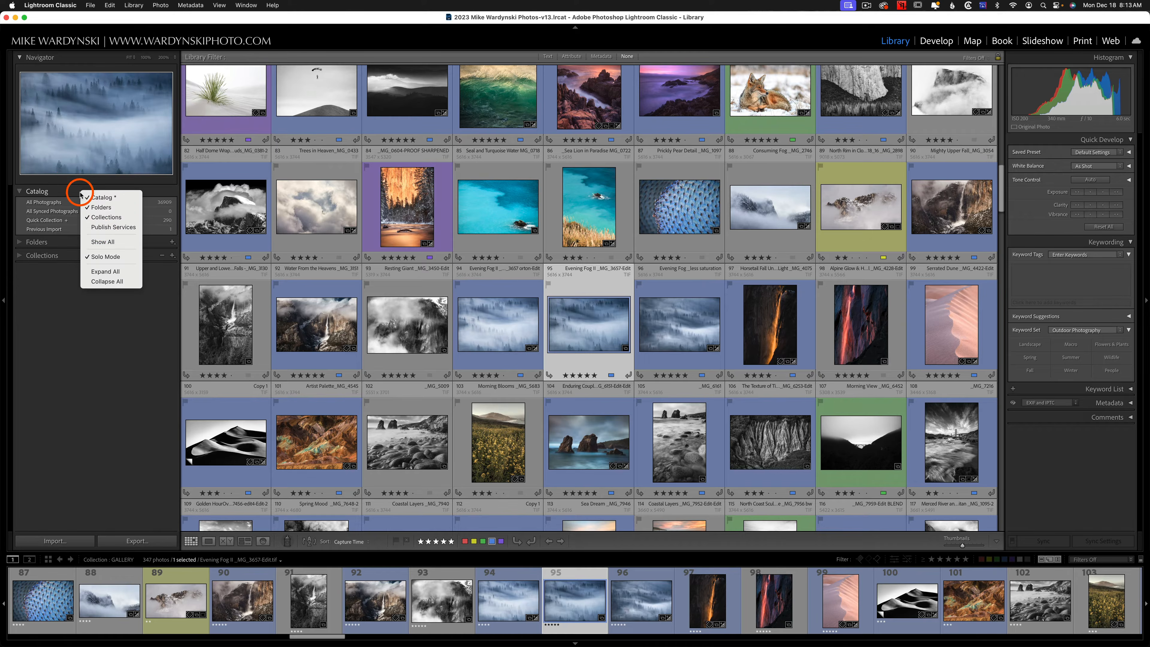
{"action": "left_click", "coordinate": [108, 262]}
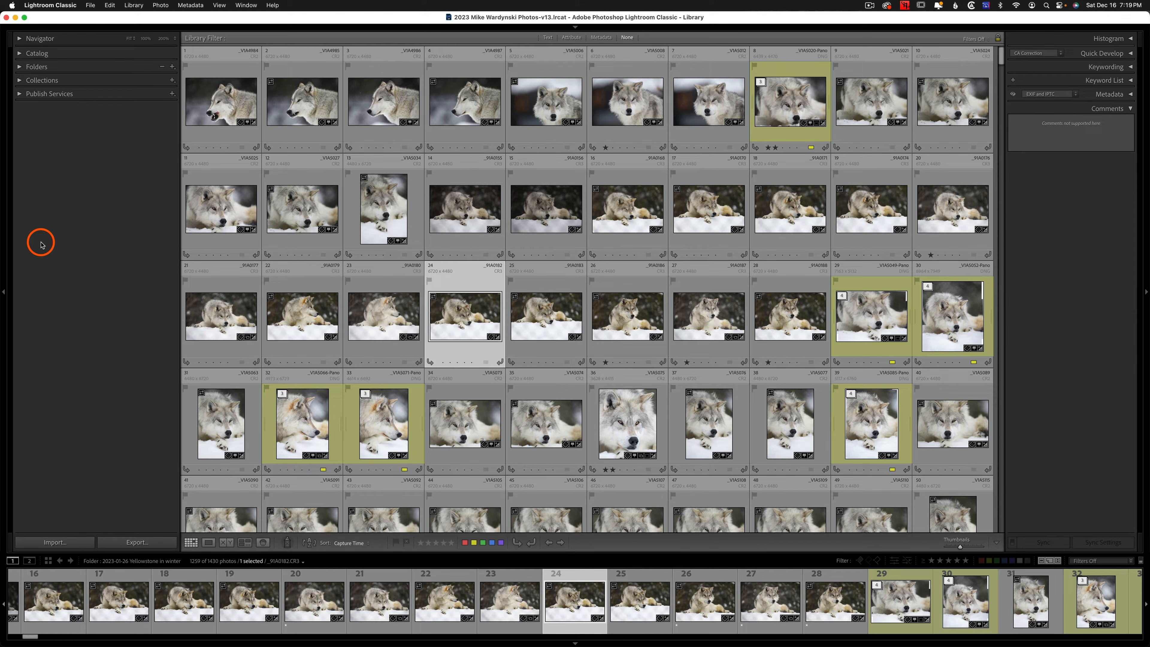
Expand the Navigator and open the five-star, purple-labelled wolf profile photo _V1A5170-Edit.tif in Loupe view
{"action": "left_click", "coordinate": [20, 39]}
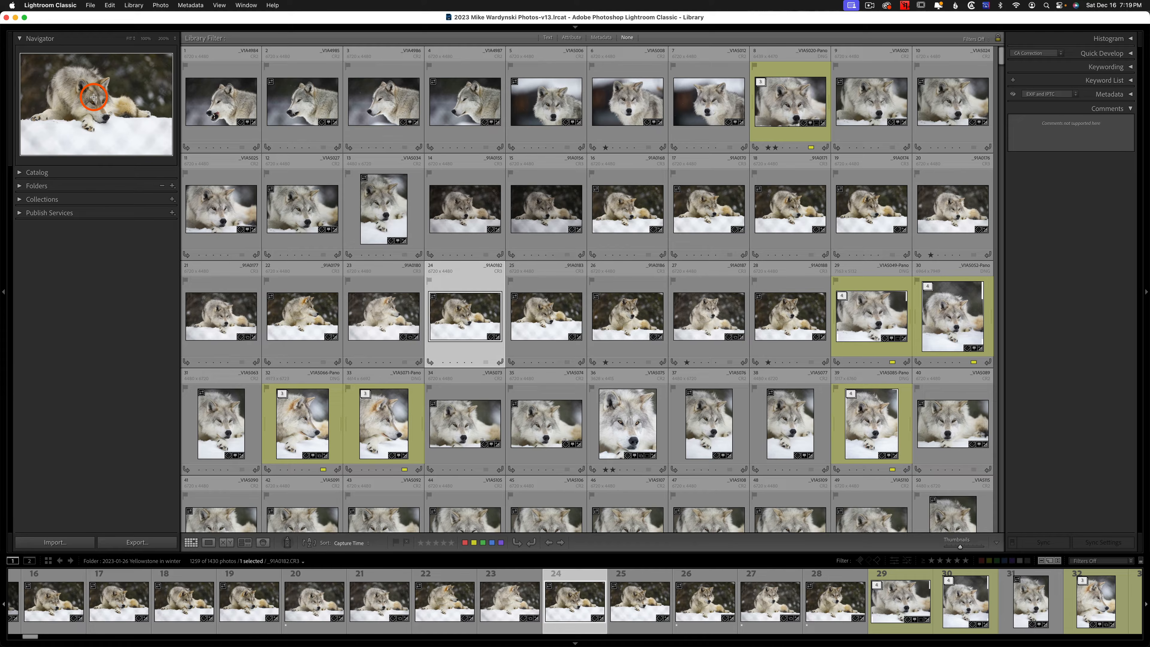
{"action": "scroll", "coordinate": [373, 191], "scroll_direction": "down", "scroll_amount": 10}
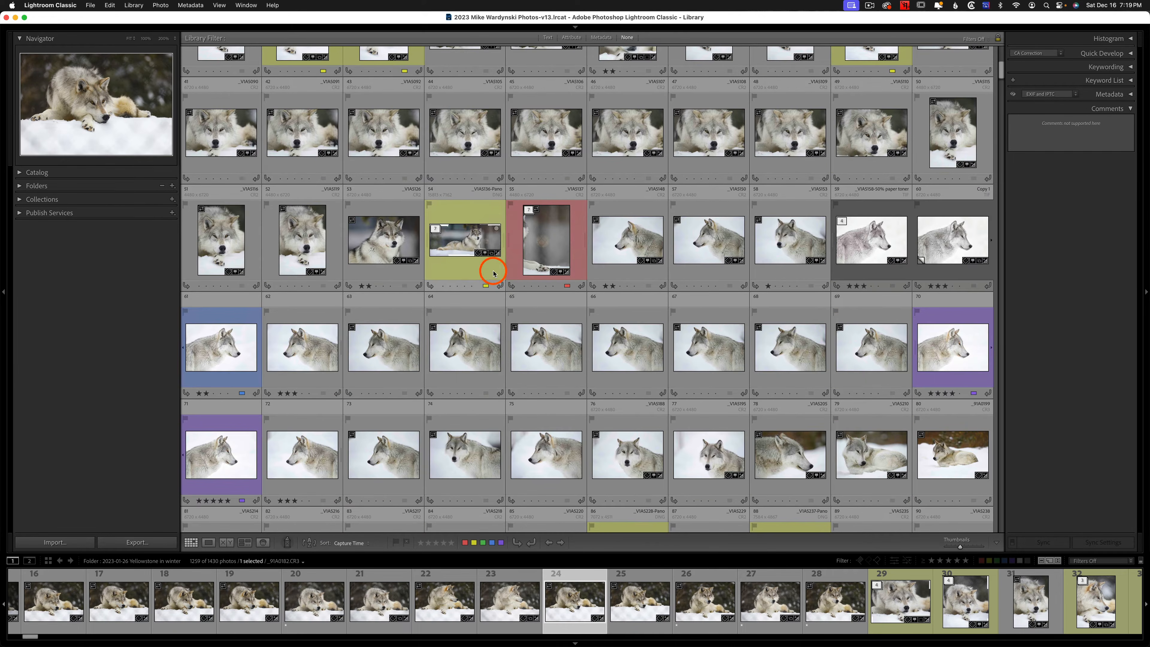
{"action": "left_click", "coordinate": [234, 450]}
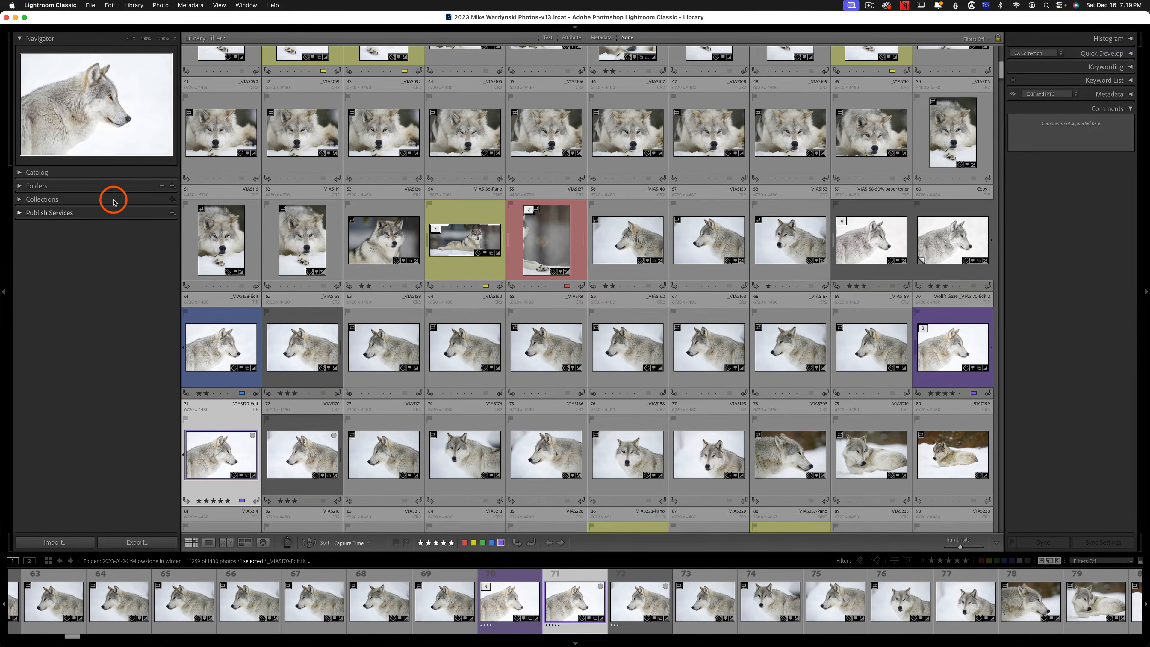
{"action": "left_click", "coordinate": [111, 95]}
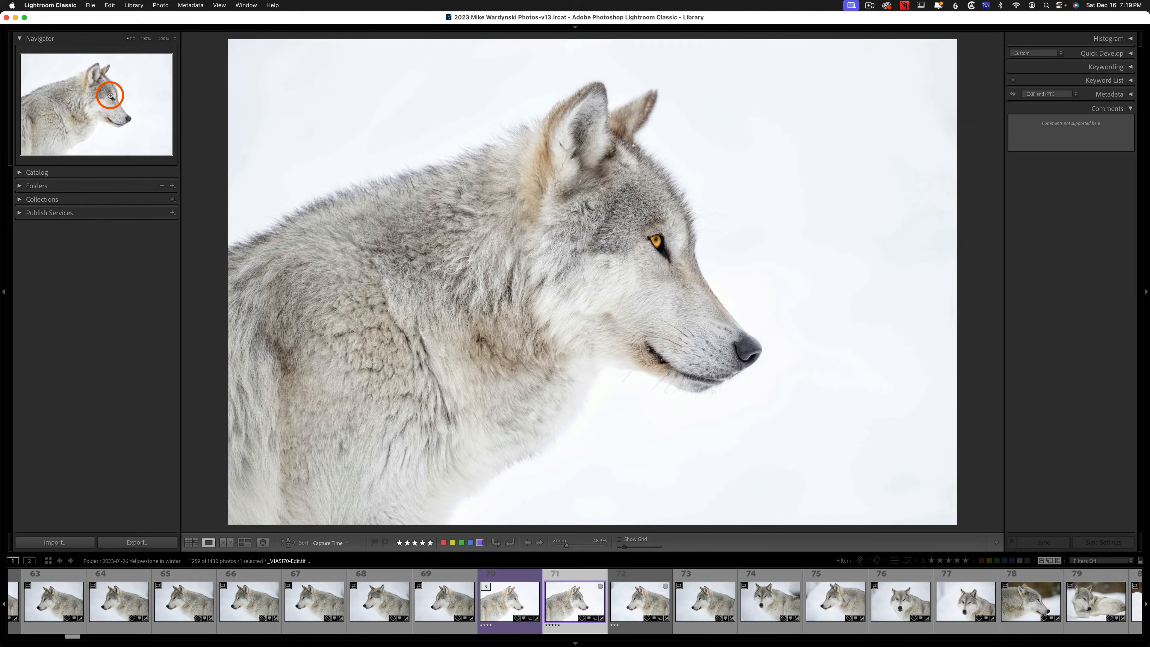
Zoom the wolf photo to 200% and inspect it from the eye down to the muzzle
{"action": "left_click", "coordinate": [111, 95]}
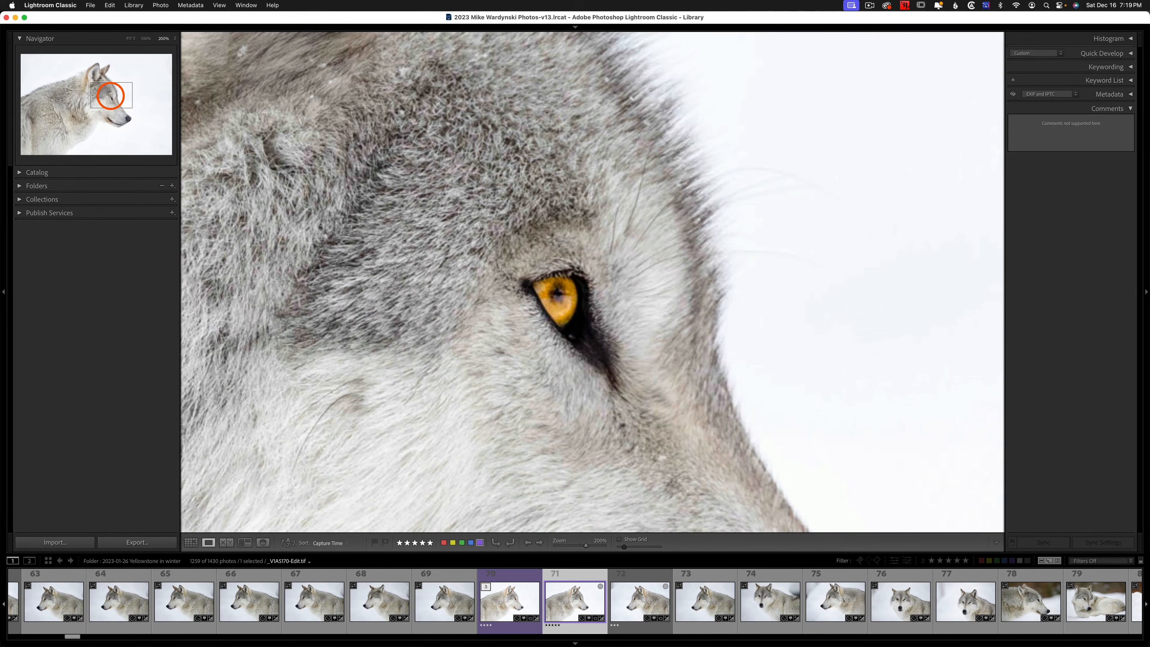
{"action": "scroll", "coordinate": [498, 263], "scroll_direction": "down", "scroll_amount": 3}
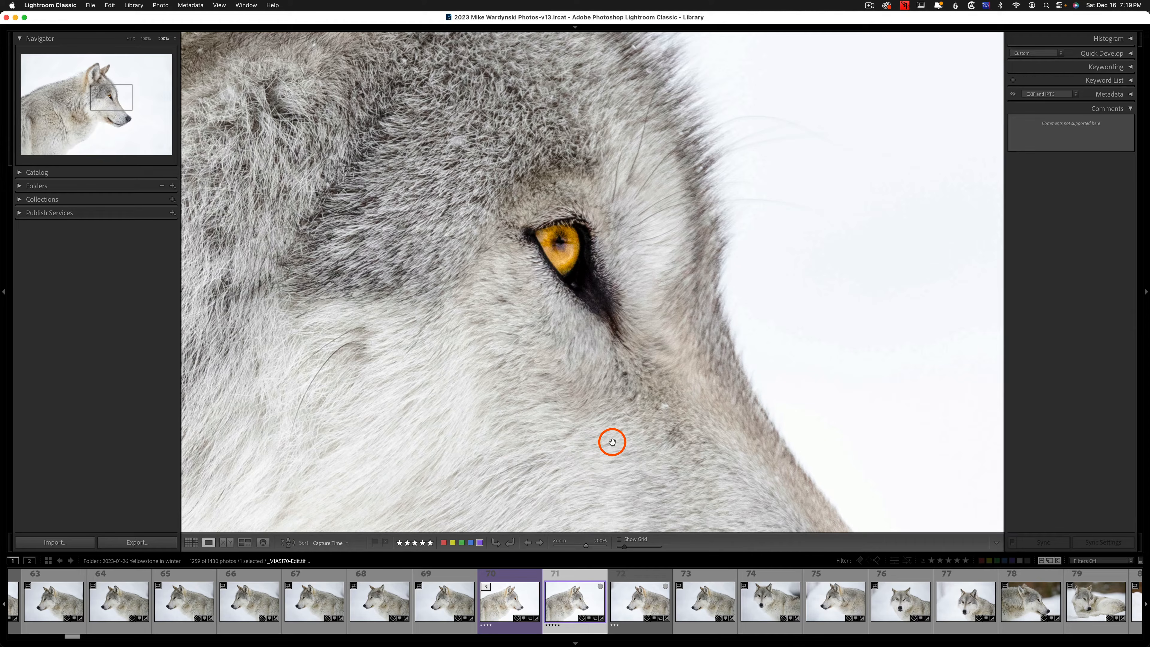
{"action": "left_click", "coordinate": [110, 100]}
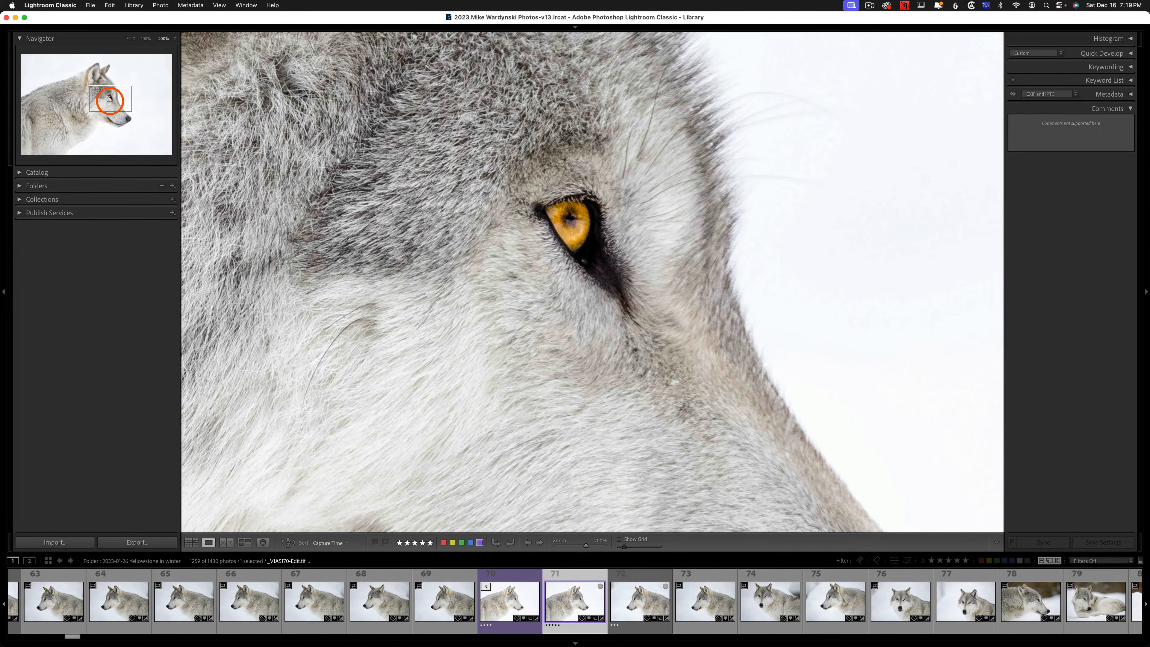
{"action": "mouse_move", "coordinate": [108, 98]}
{"action": "left_mouse_down"}
{"action": "mouse_move", "coordinate": [95, 77]}
{"action": "mouse_move", "coordinate": [112, 114]}
{"action": "left_mouse_up"}
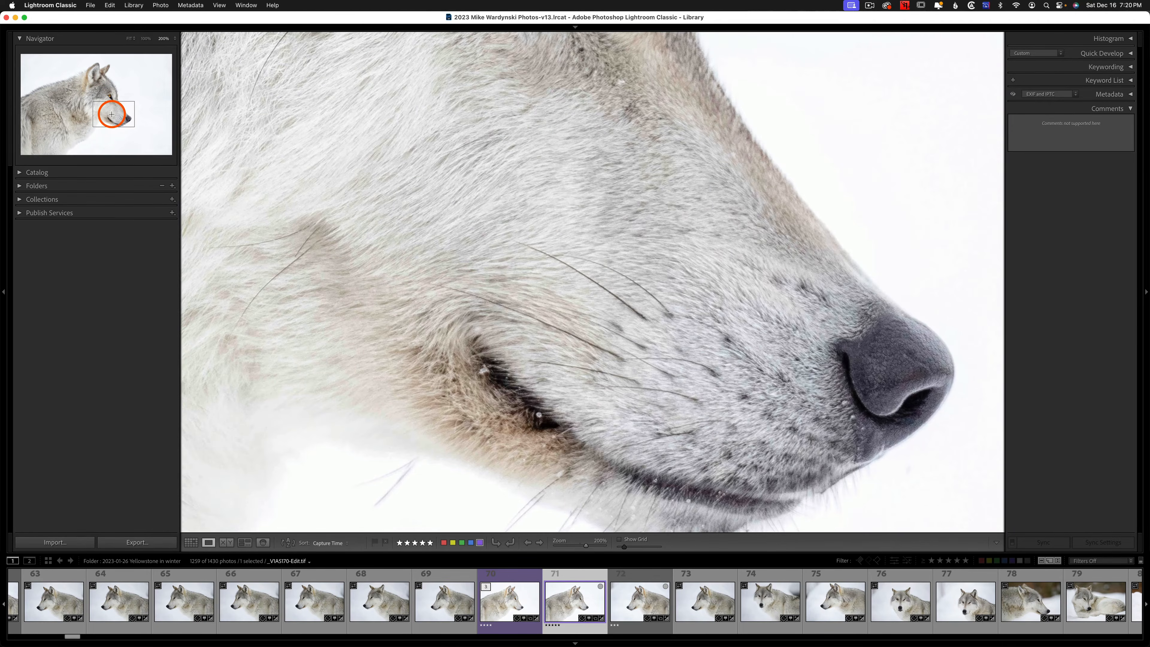
Fit the whole wolf photo in the view and toggle between the fitted and zoomed views
{"action": "left_click", "coordinate": [129, 39]}
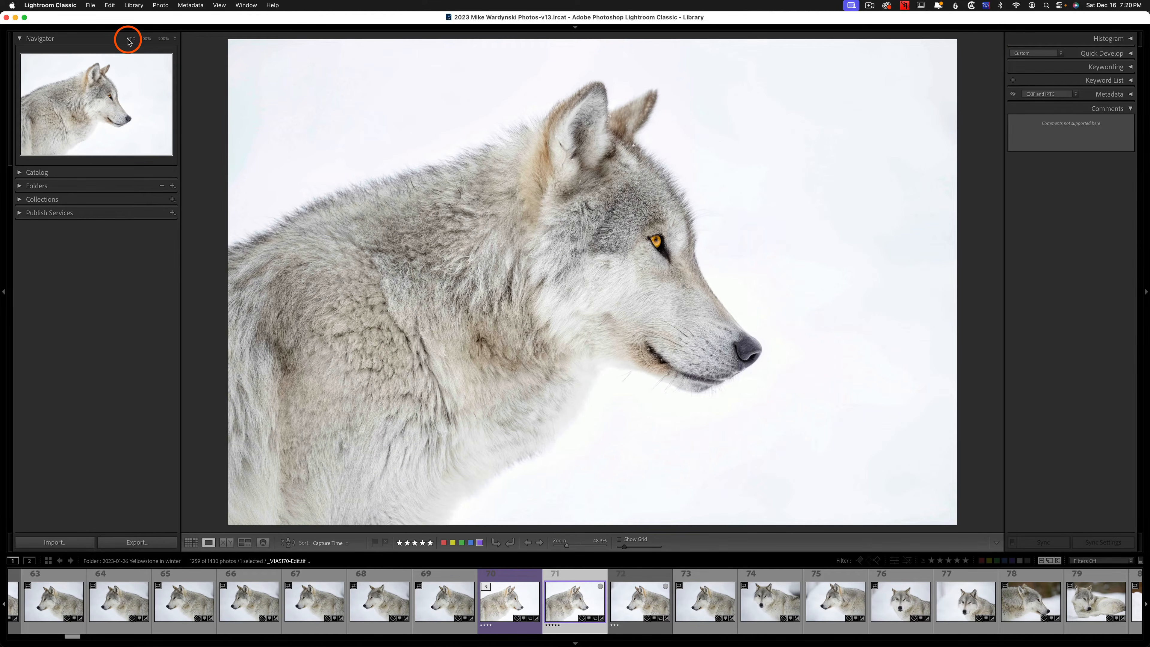
{"action": "key", "text": "space"}
{"action": "key", "text": "space"}
{"action": "key", "text": "space"}
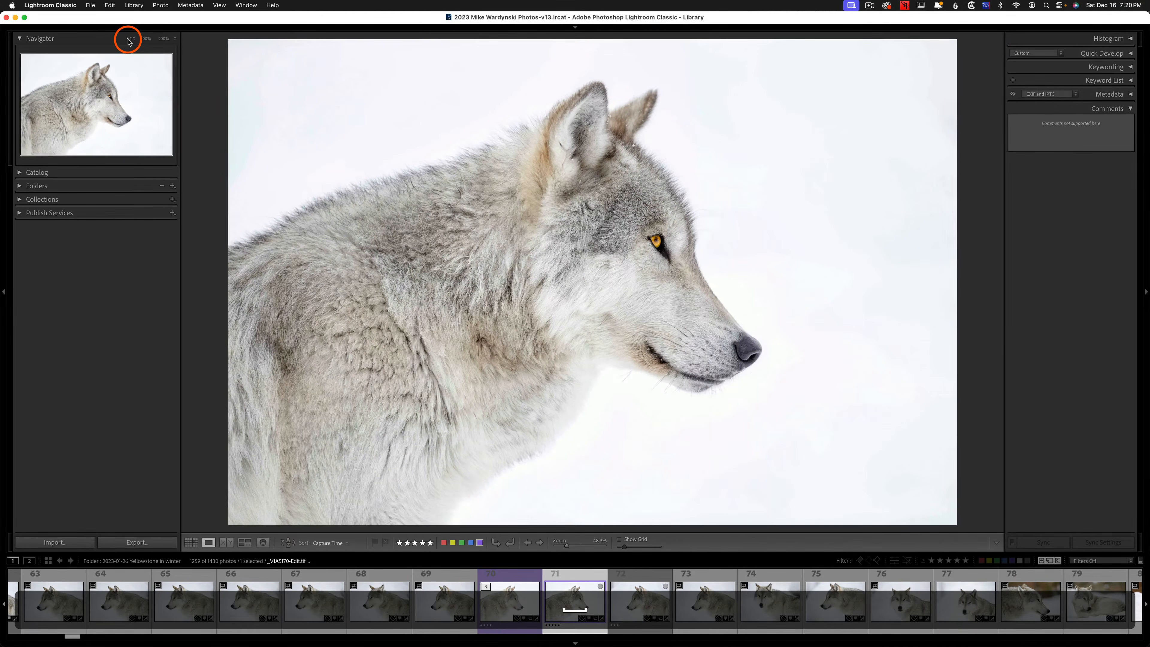
{"action": "key", "text": "space"}
{"action": "key", "text": "space"}
{"action": "key", "text": "space"}
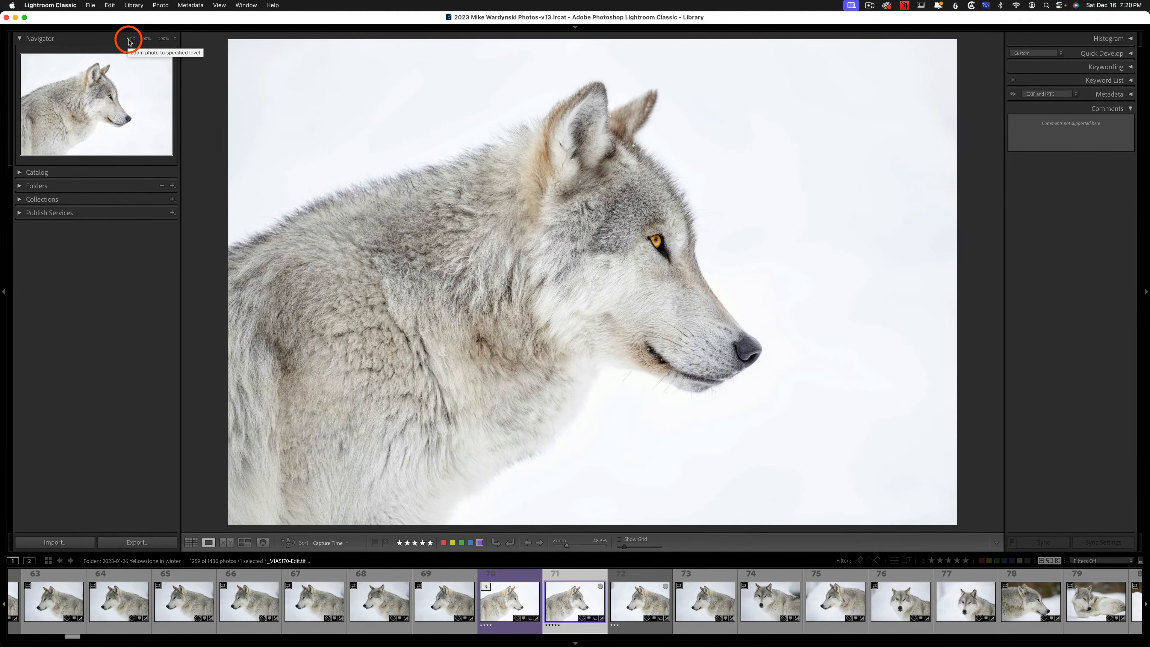
Zoom the wolf photo to 100% and back to fit, and check the other available zoom ratios
{"action": "left_click", "coordinate": [145, 39]}
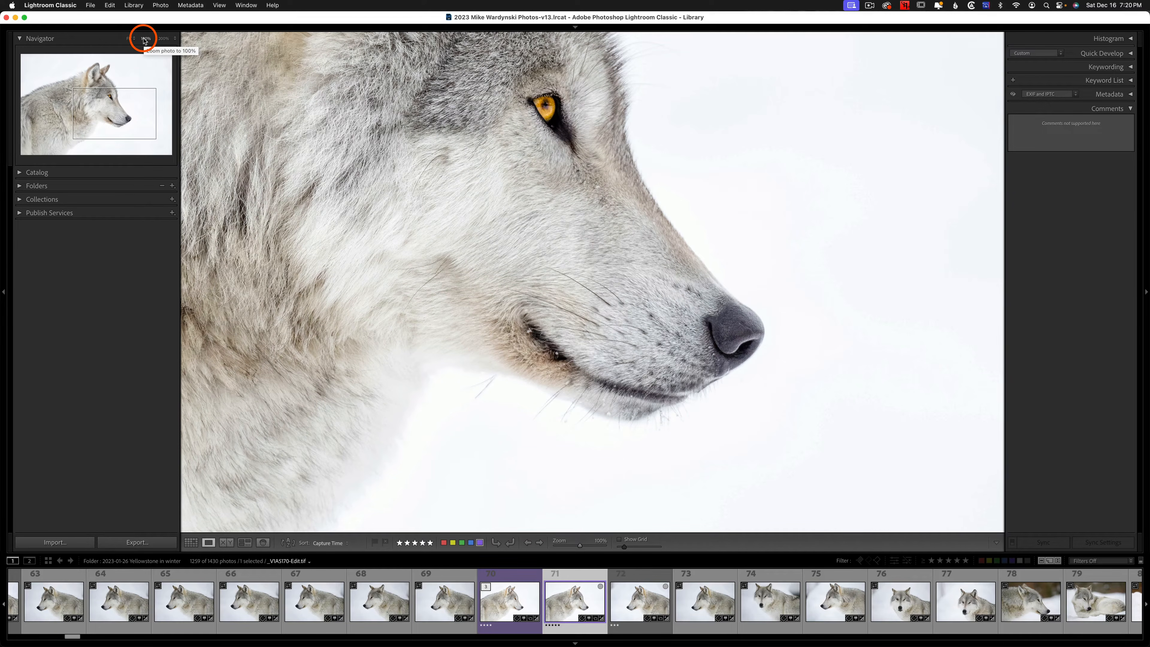
{"action": "left_click", "coordinate": [143, 41]}
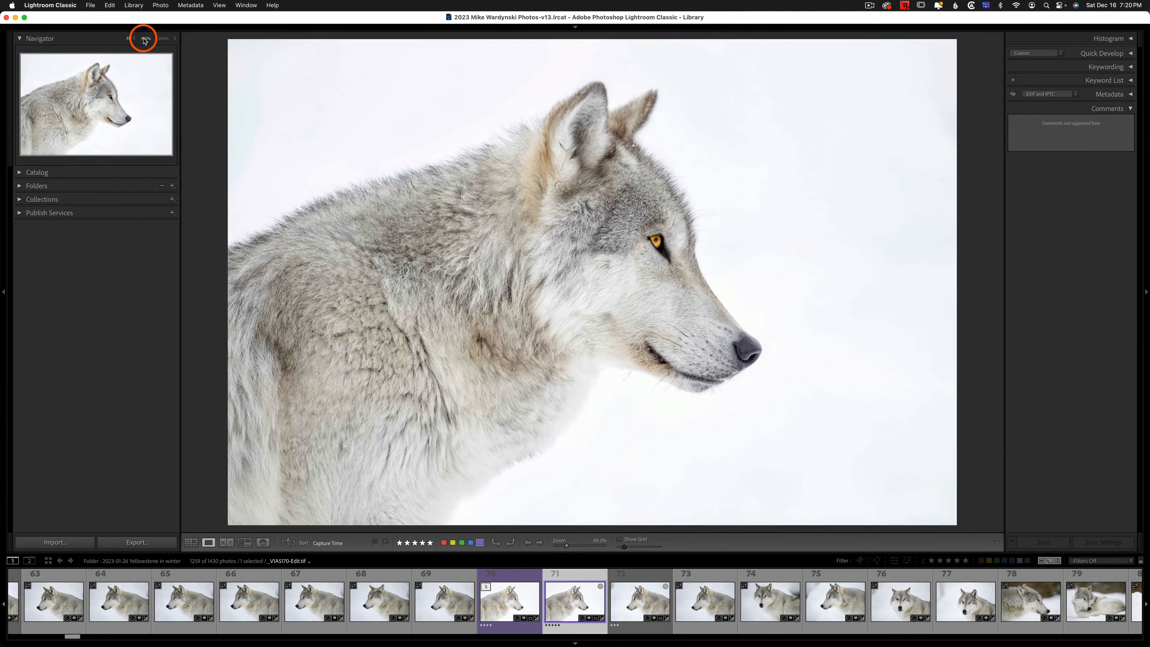
{"action": "left_click", "coordinate": [177, 40]}
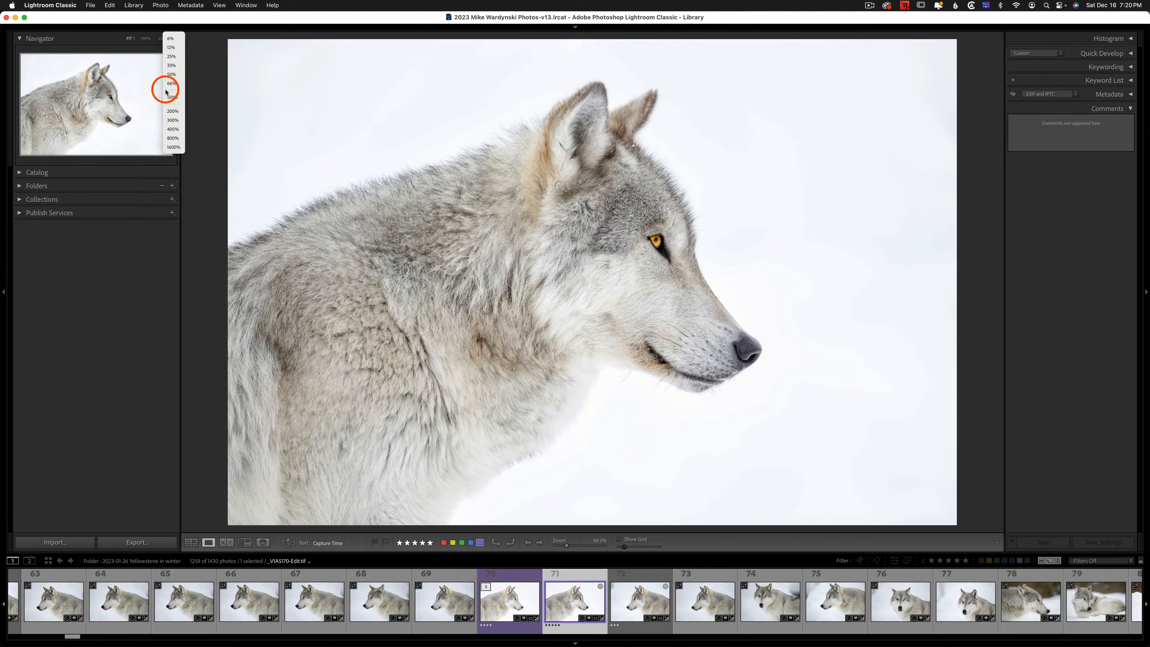
{"action": "left_click", "coordinate": [100, 38]}
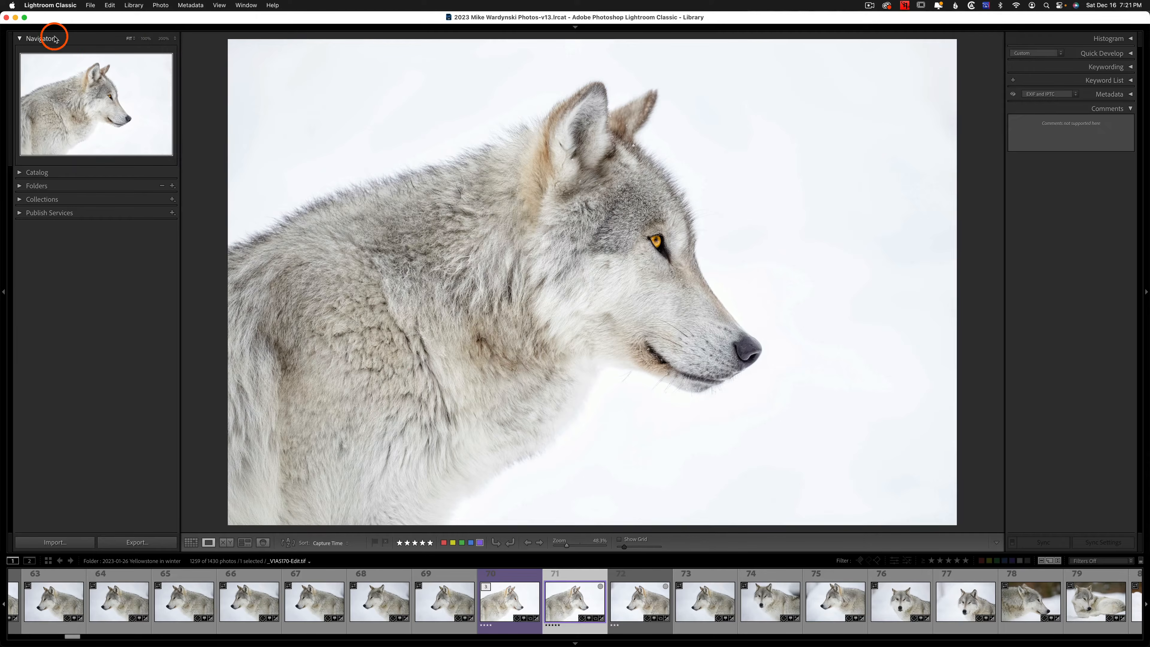
Collapse and re-expand the Navigator, and expand the Catalog section
{"action": "left_click", "coordinate": [20, 40]}
{"action": "left_click", "coordinate": [20, 39]}
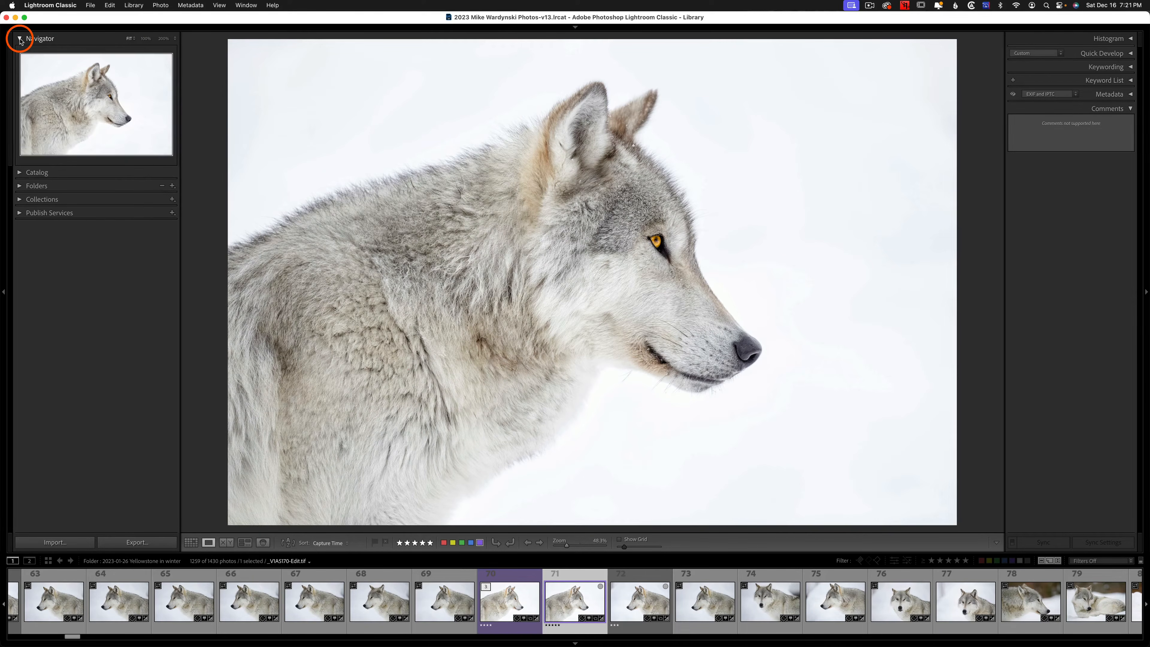
{"action": "left_click", "coordinate": [19, 173]}
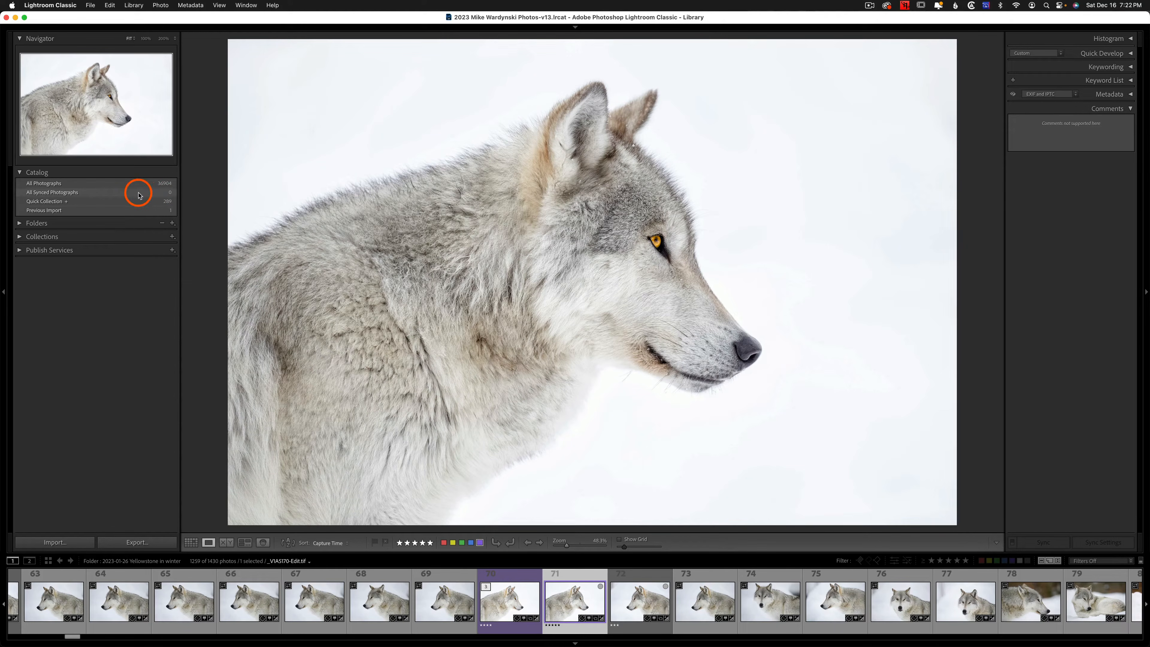
Browse the catalog's Quick Collection, All Photographs and Previous Import sources in turn
{"action": "left_click", "coordinate": [122, 204]}
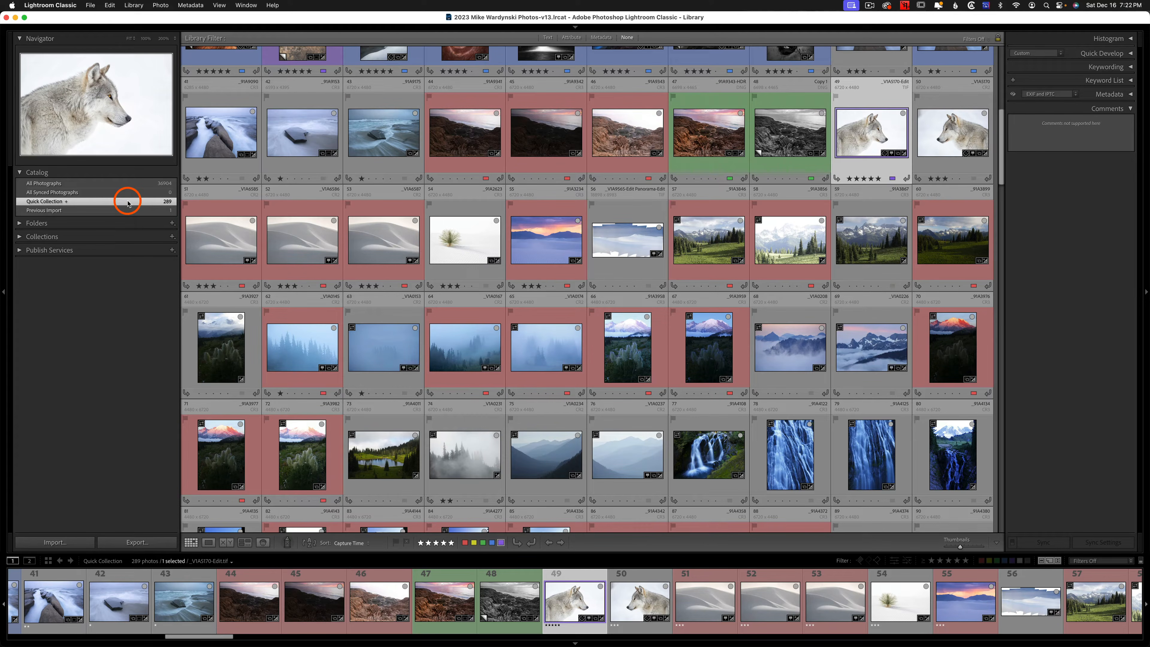
{"action": "left_click", "coordinate": [102, 185]}
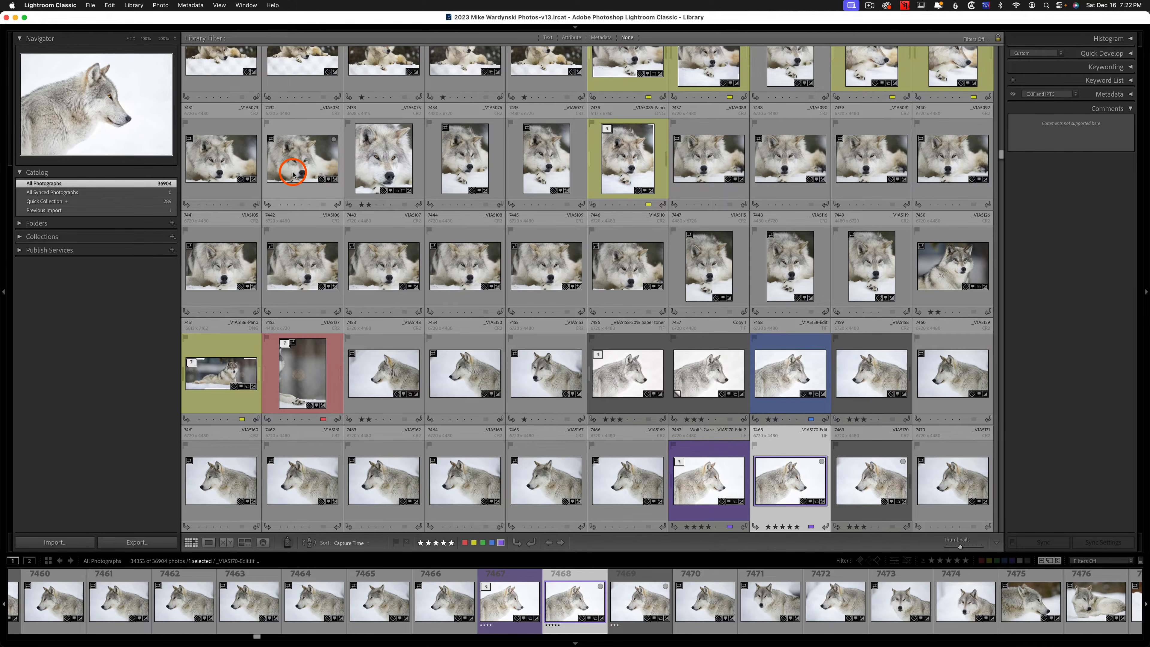
{"action": "left_click", "coordinate": [334, 140]}
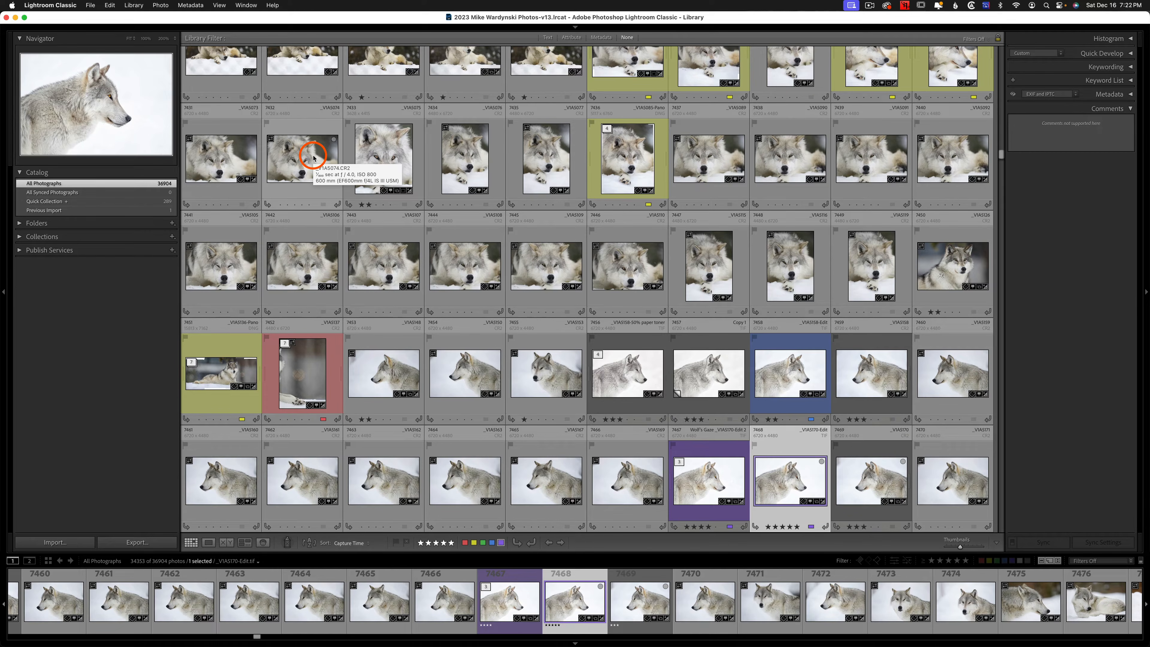
{"action": "left_click", "coordinate": [129, 210]}
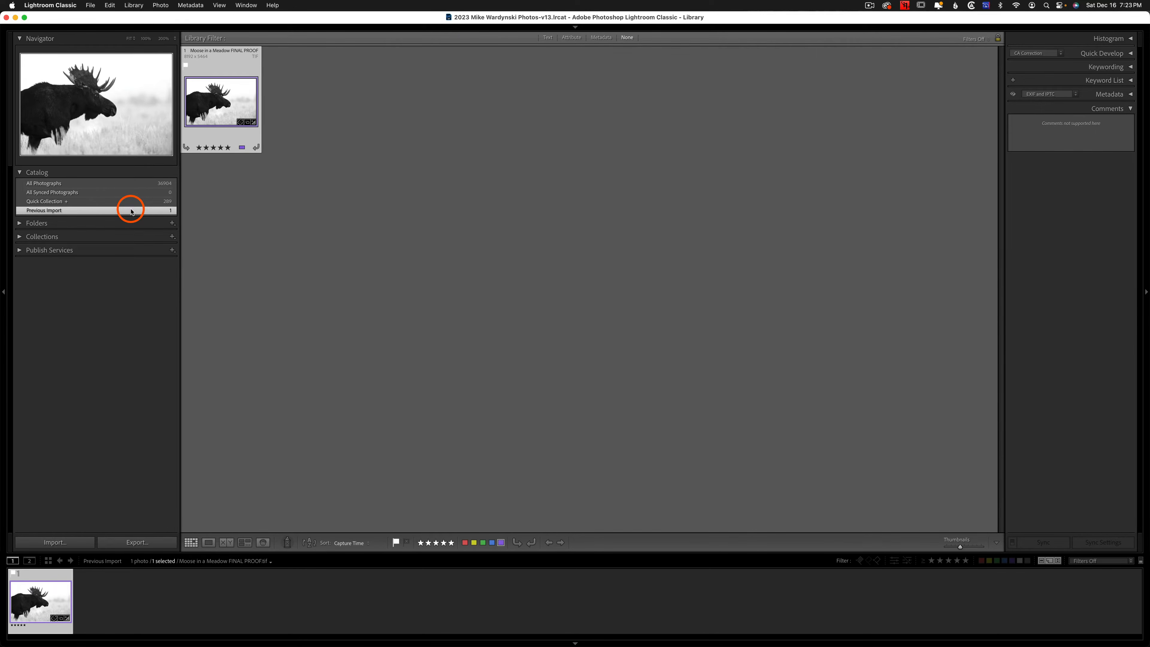
Expand the Folders section, and switch to Finder to expand the LR PHOTOS 23 DRIVE folder for comparison
{"action": "left_click", "coordinate": [22, 223]}
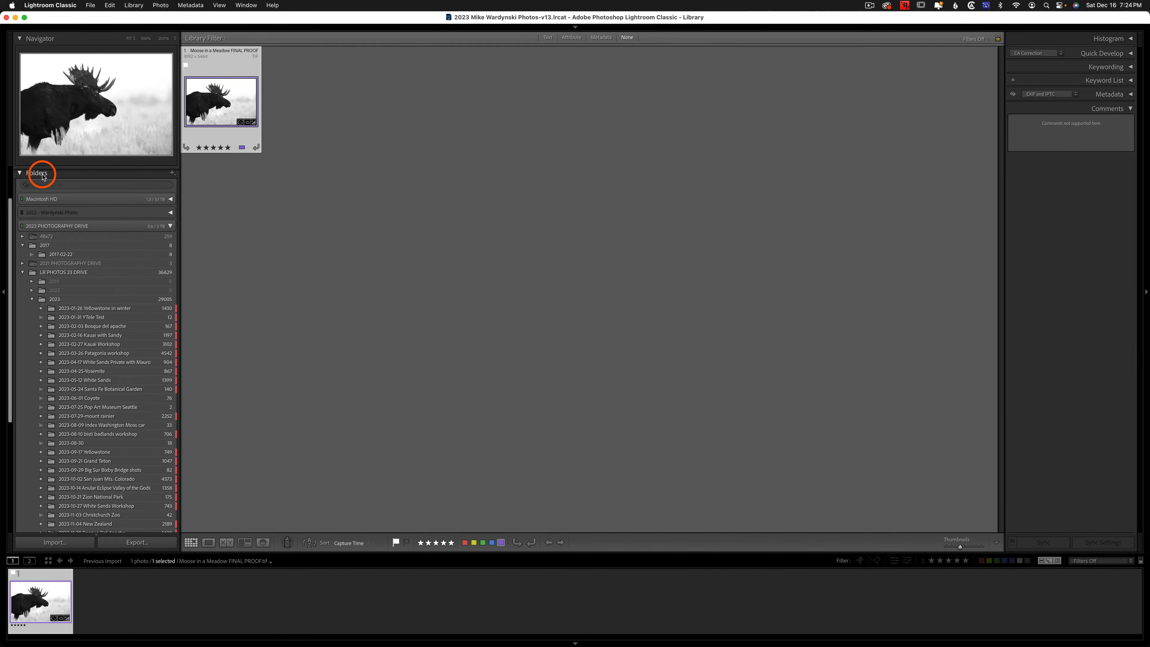
{"action": "scroll", "coordinate": [89, 300], "scroll_direction": "up", "scroll_amount": 1}
{"action": "mouse_move", "coordinate": [109, 646]}
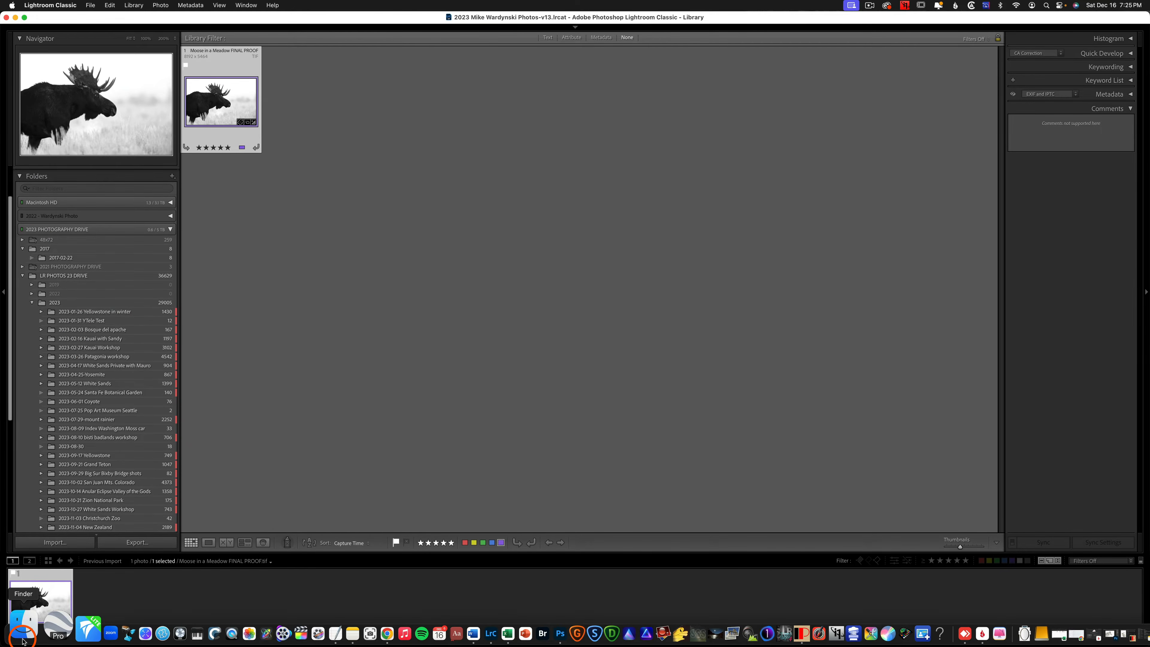
{"action": "left_click", "coordinate": [9, 636]}
{"action": "scroll", "coordinate": [464, 296], "scroll_direction": "down", "scroll_amount": 5}
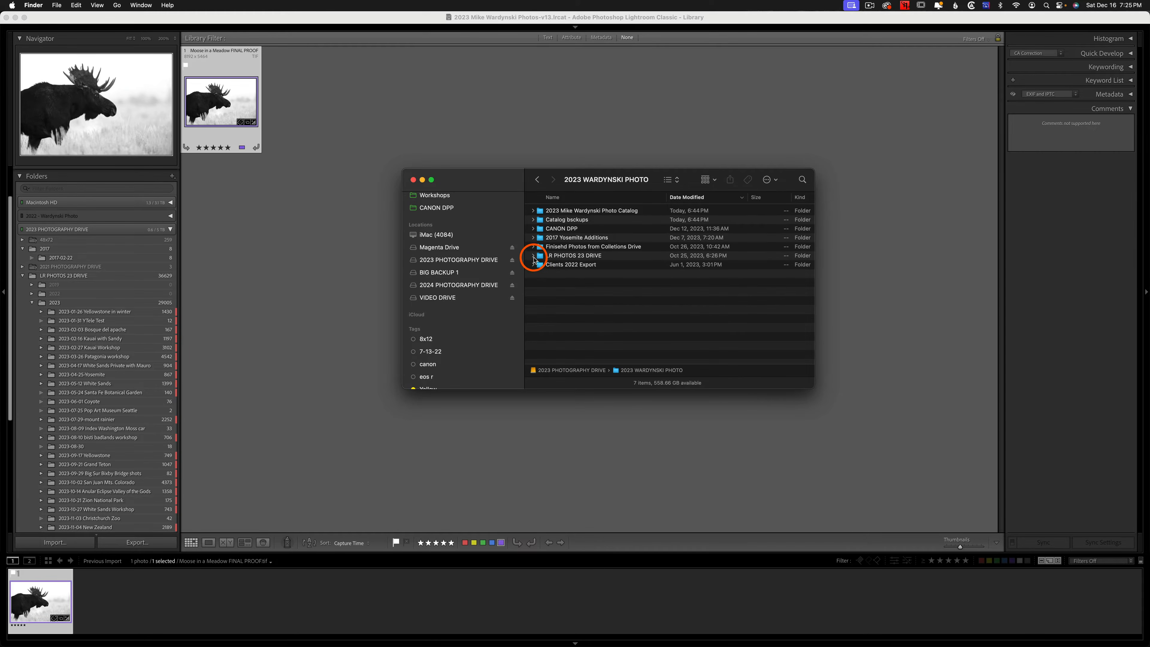
{"action": "left_click", "coordinate": [533, 257]}
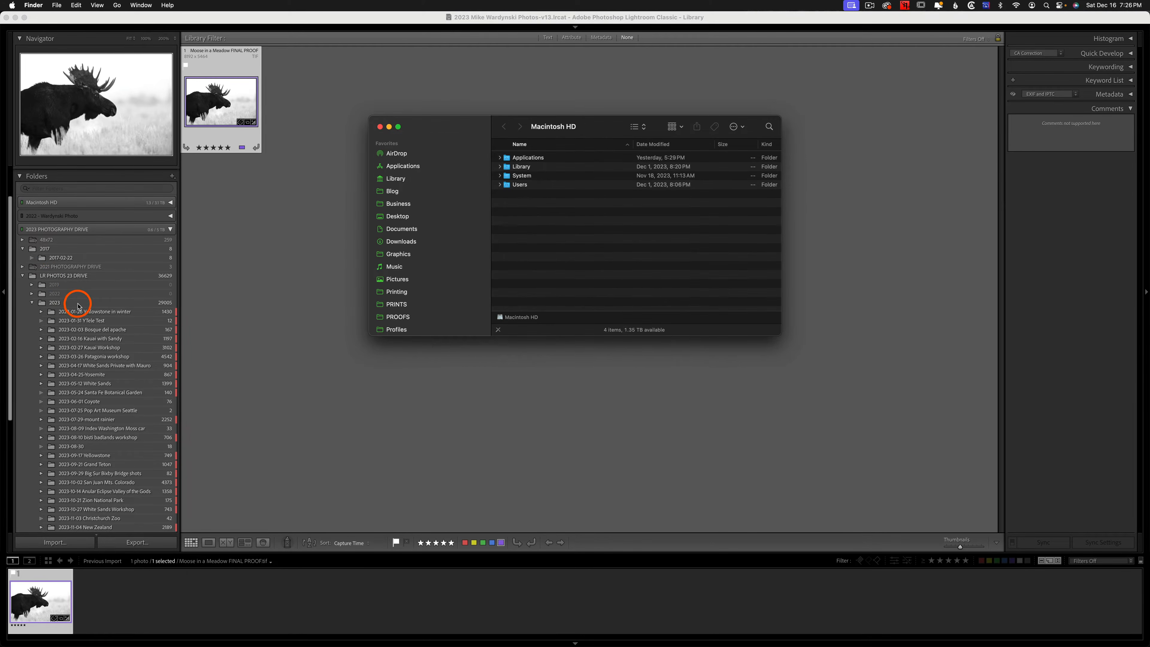
Browse the 2023 PHOTOGRAPHY DRIVE in Finder to the 2023 folder and select its 2023-01-26 Yellowstone in winter subfolder
{"action": "scroll", "coordinate": [398, 281], "scroll_direction": "down", "scroll_amount": 5}
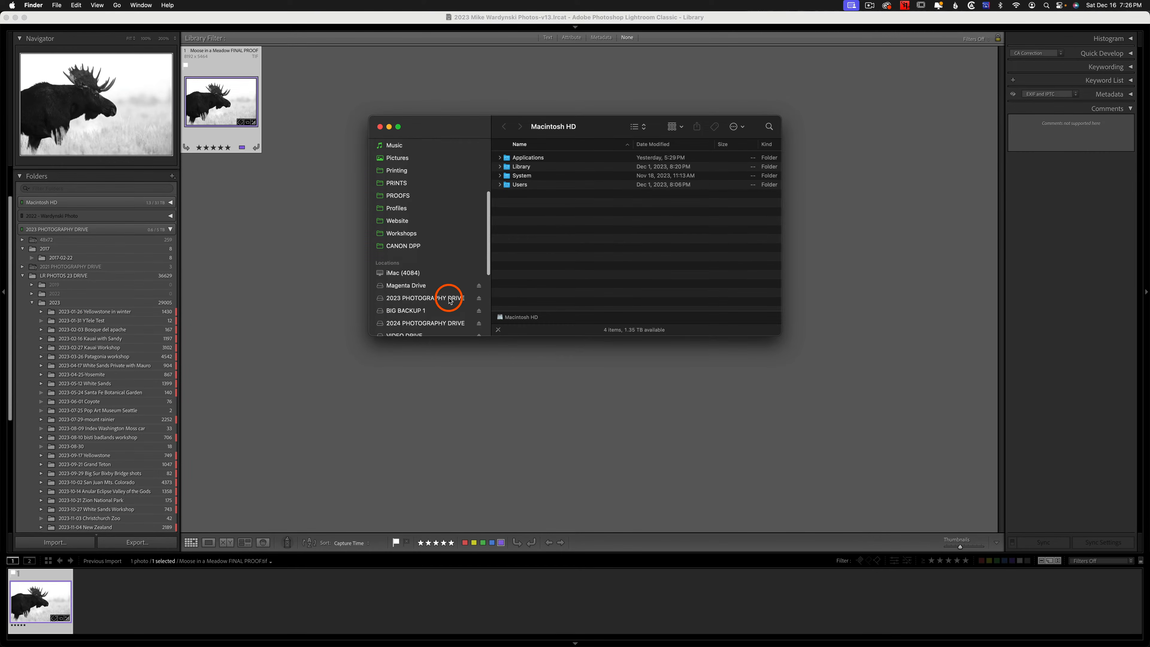
{"action": "left_click", "coordinate": [413, 295]}
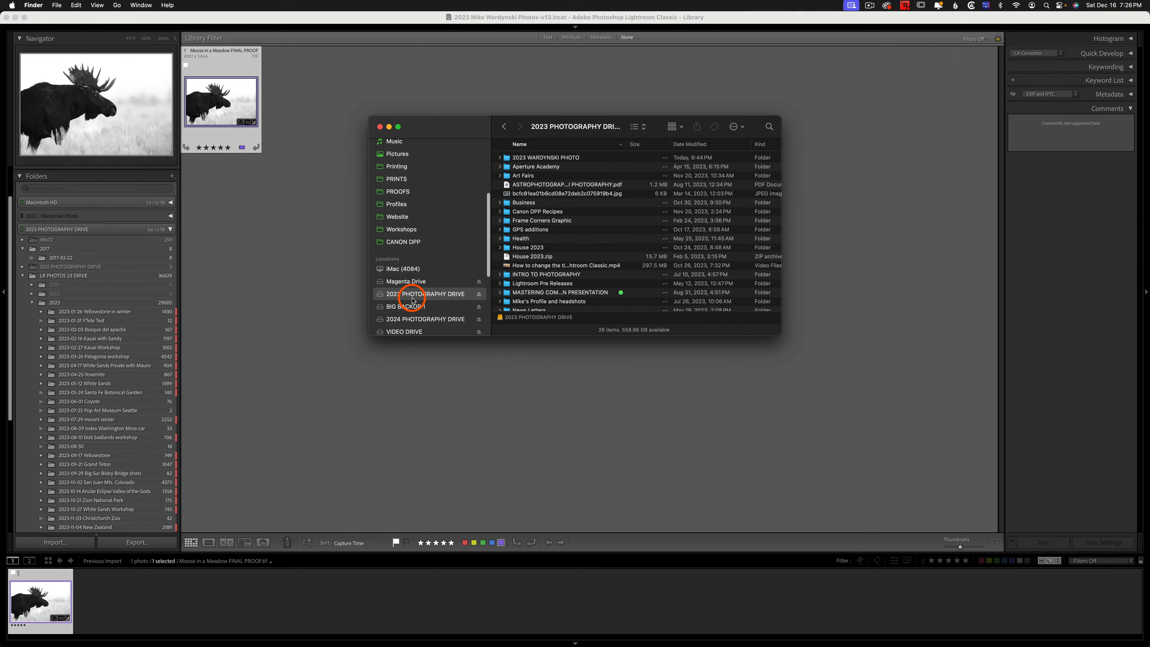
{"action": "double_click", "coordinate": [526, 158]}
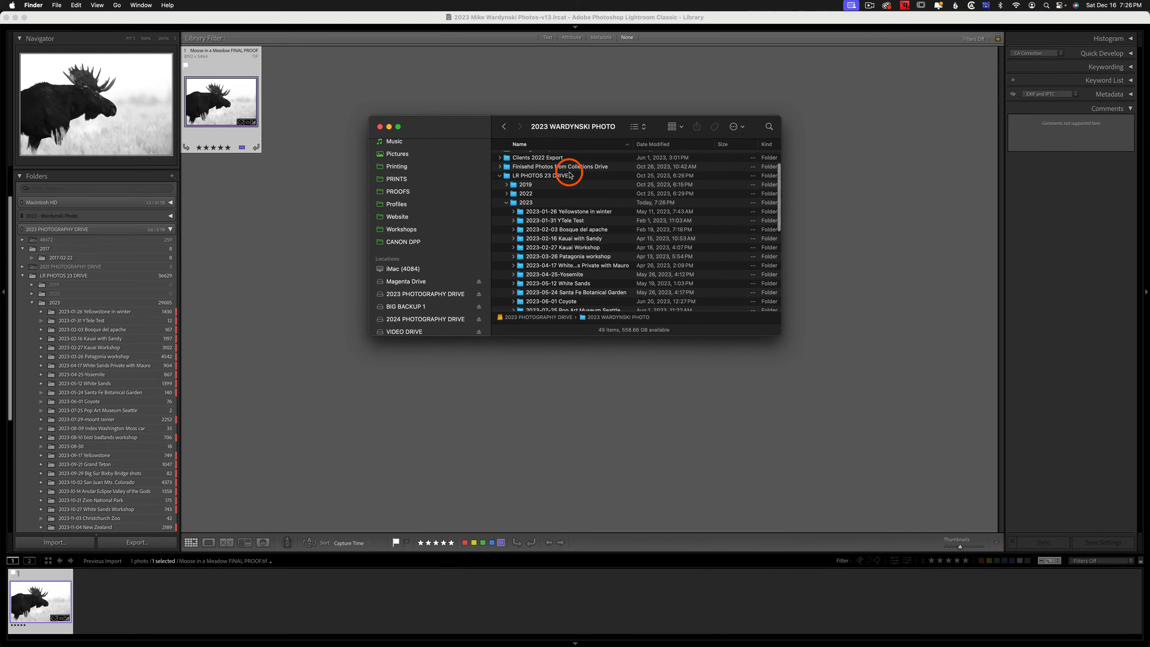
{"action": "left_click", "coordinate": [526, 204]}
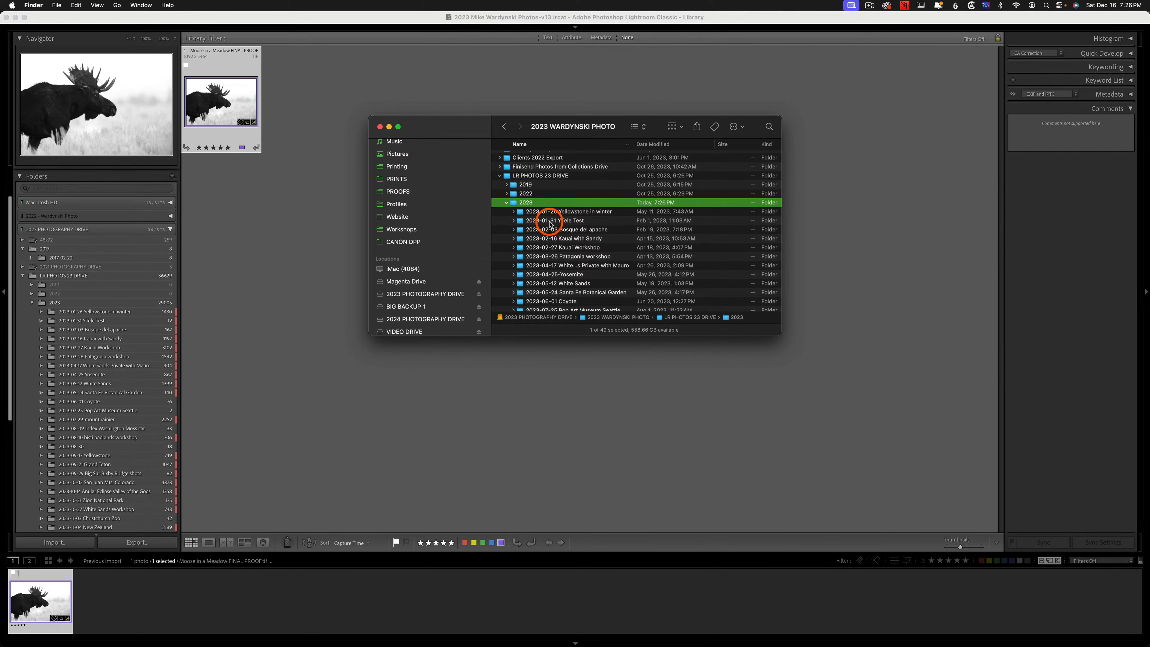
{"action": "left_click", "coordinate": [567, 212]}
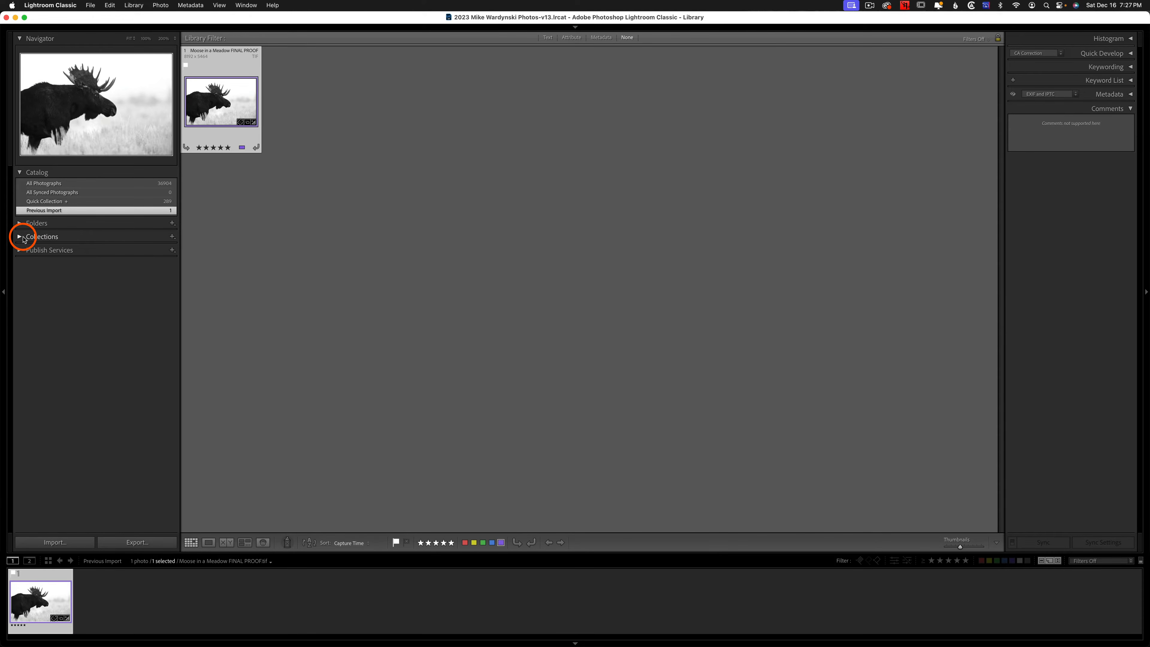
Expand the Collections section to look through its collections, and collapse it again
{"action": "left_click", "coordinate": [20, 237]}
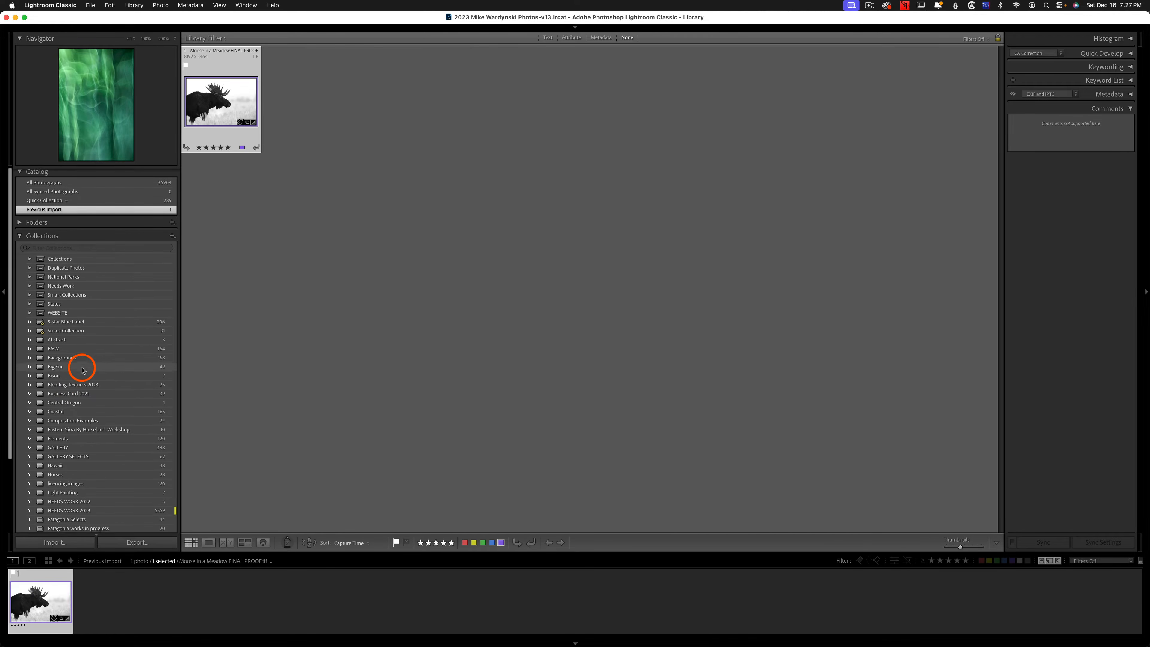
{"action": "scroll", "coordinate": [82, 370], "scroll_direction": "down", "scroll_amount": 1}
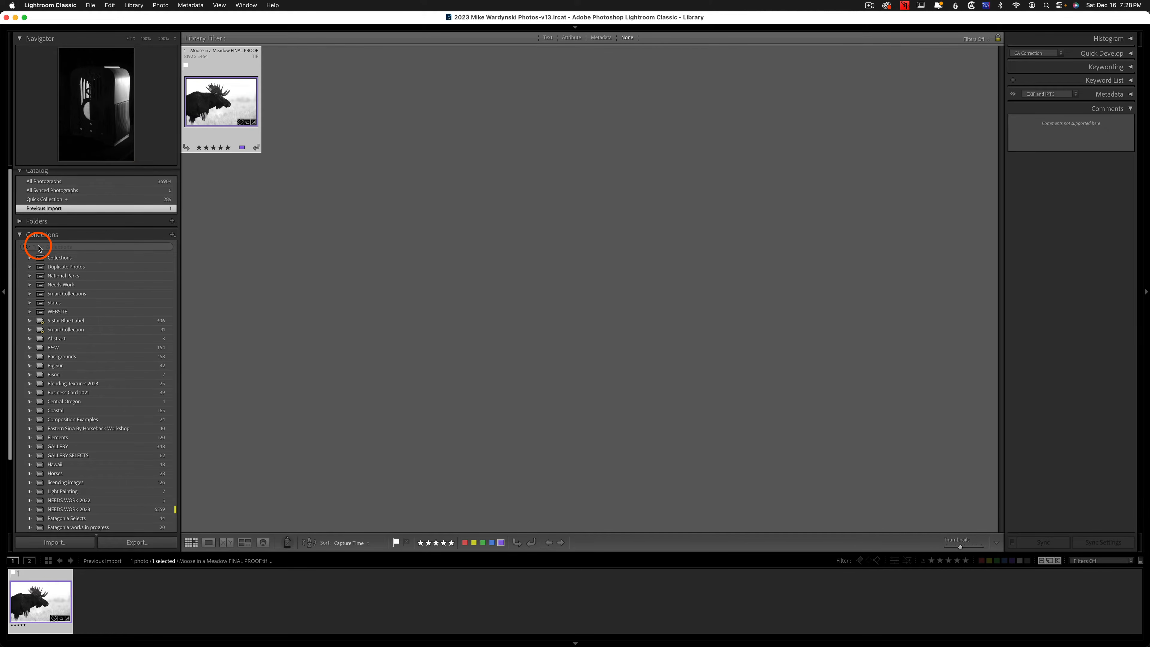
{"action": "left_click", "coordinate": [19, 234]}
Check the available publish services, collapse their section, and look up the Import and Export commands without running them
{"action": "left_click", "coordinate": [20, 252]}
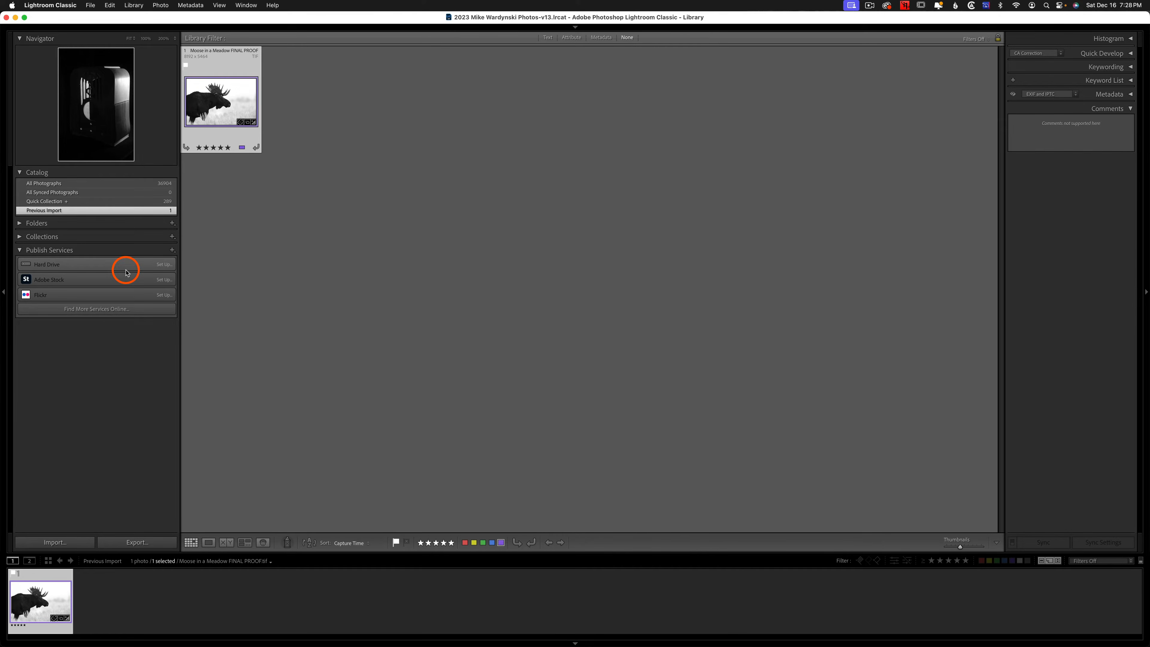
{"action": "left_click", "coordinate": [18, 251]}
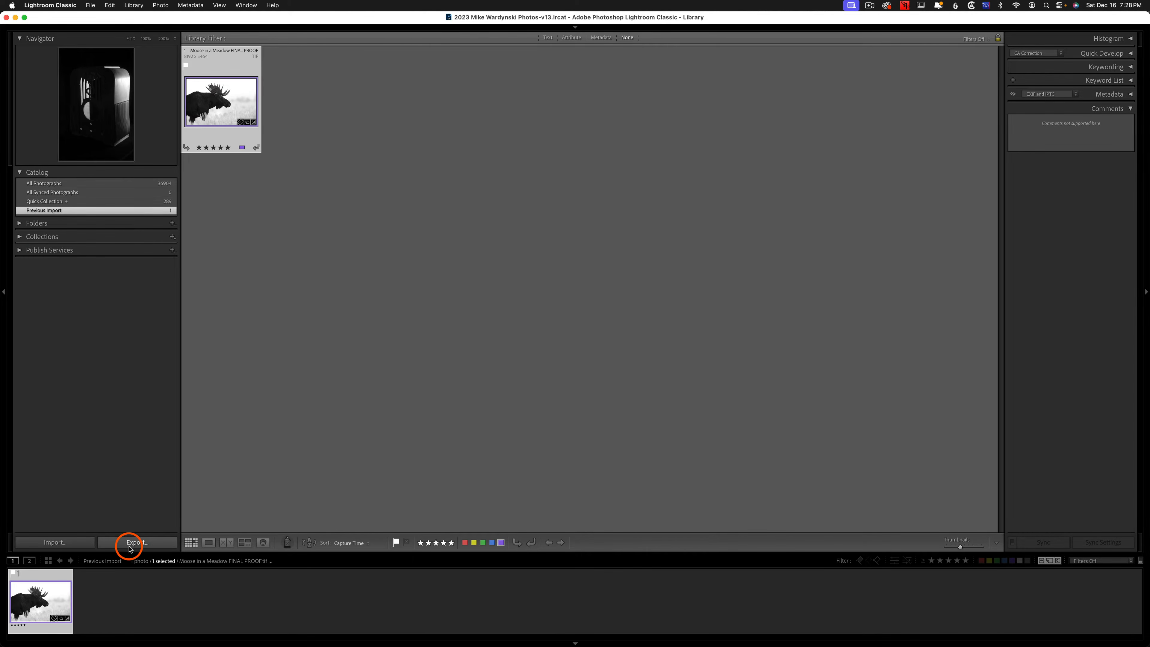
{"action": "left_click", "coordinate": [82, 4]}
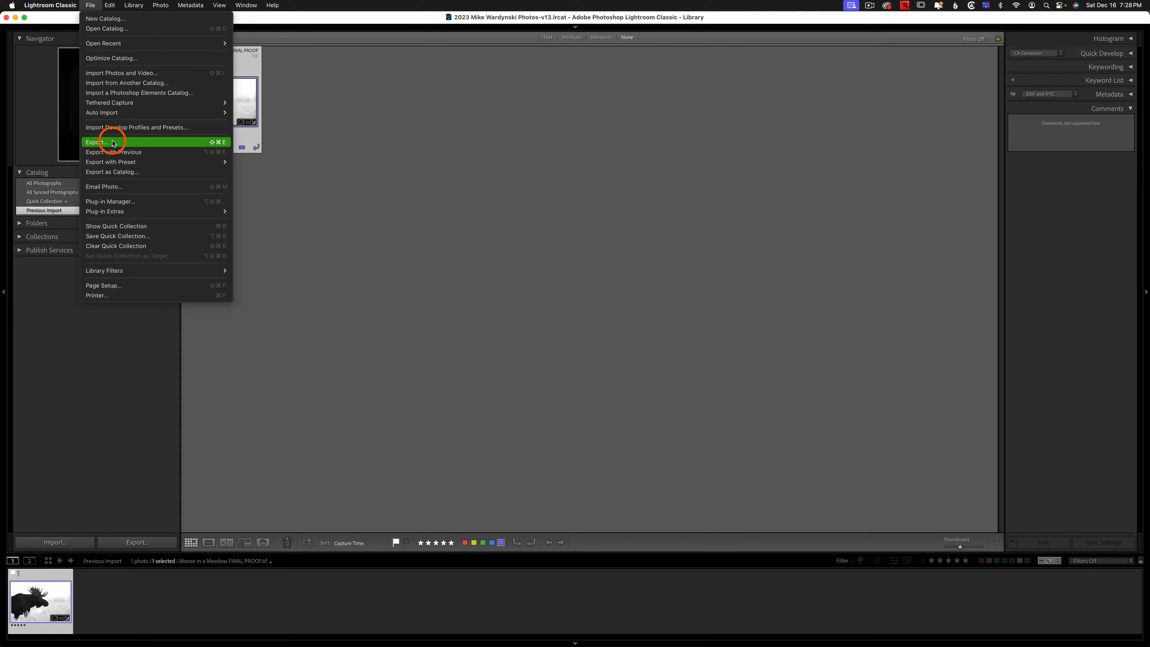
{"action": "left_click", "coordinate": [50, 421]}
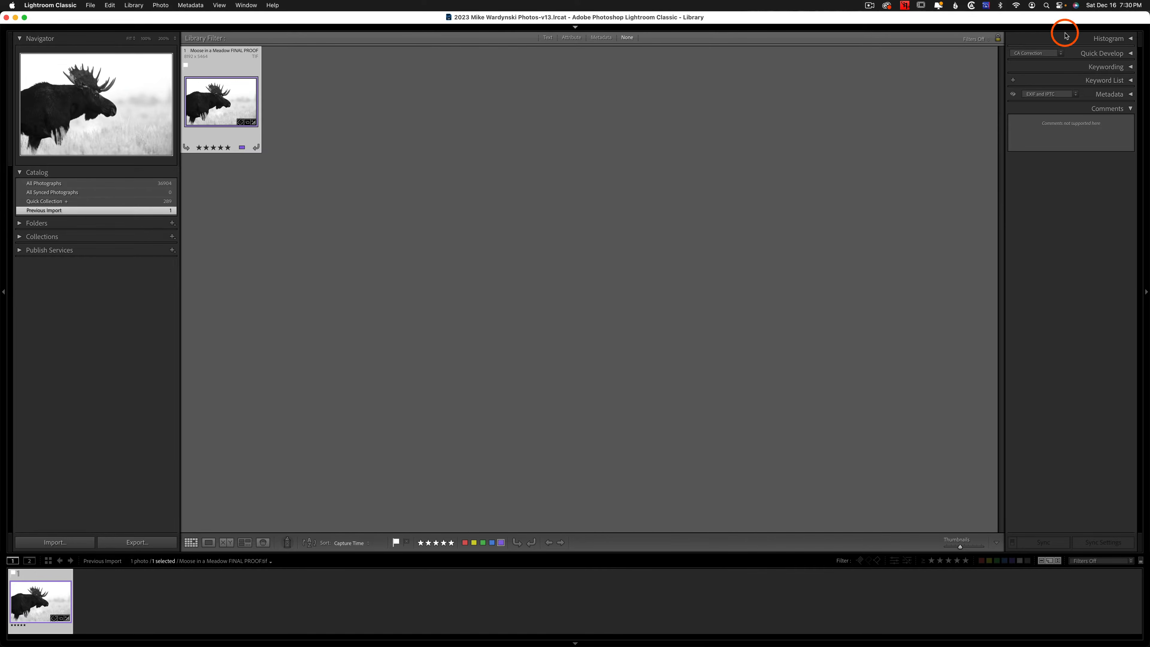
Expand the Histogram, and show the moose photo in Loupe view and back in Grid view
{"action": "left_click", "coordinate": [1119, 42]}
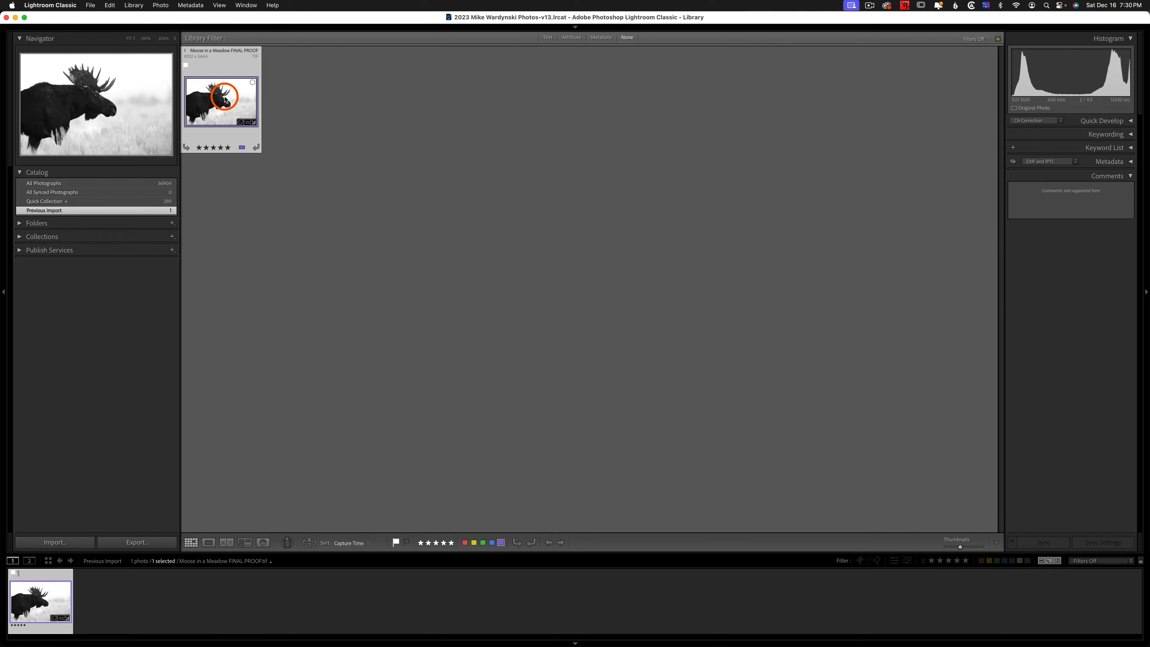
{"action": "mouse_move", "coordinate": [225, 101]}
{"action": "left_click", "coordinate": [208, 543]}
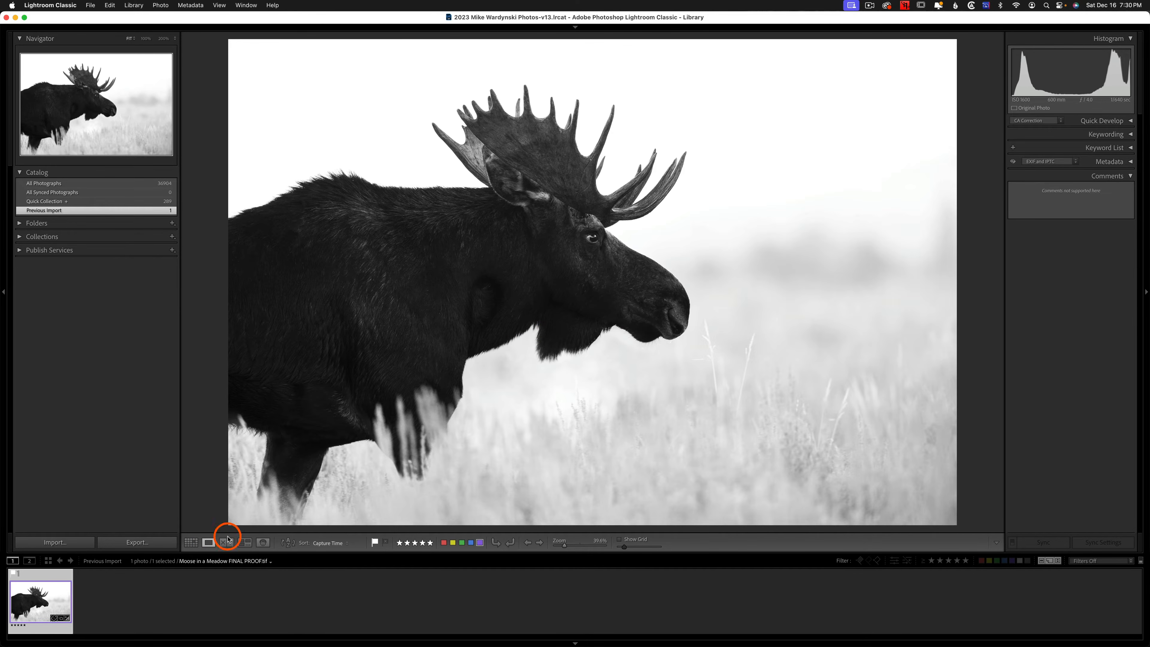
{"action": "left_click", "coordinate": [191, 543]}
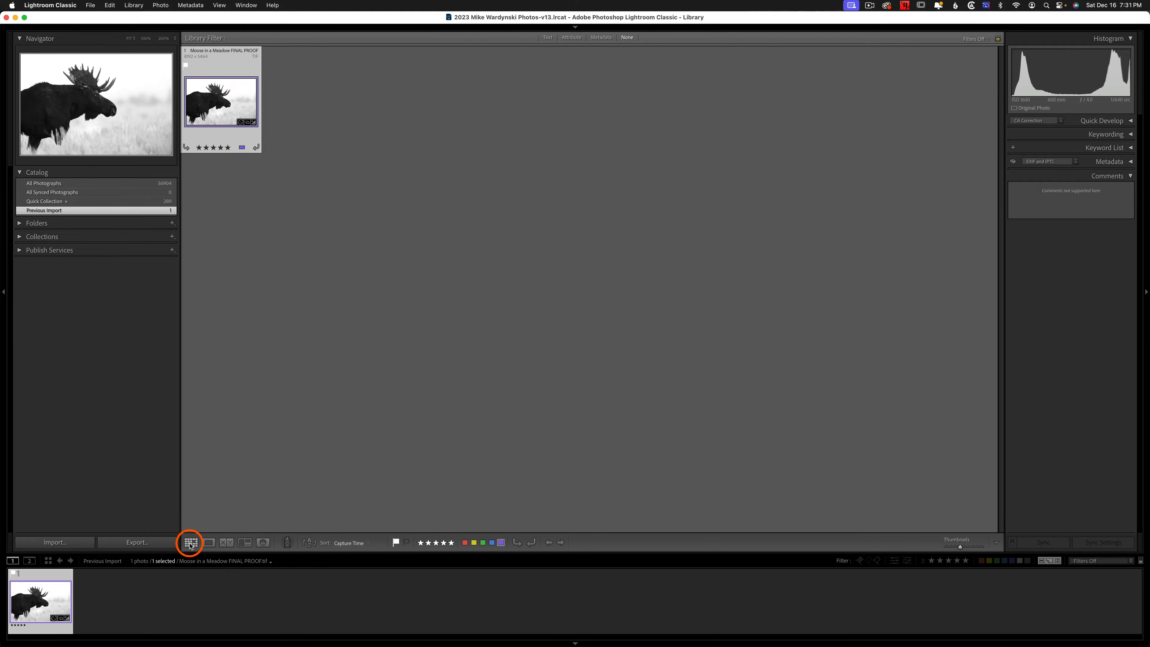
Open the moose photo in Loupe view and expand the Quick Develop settings
{"action": "left_click", "coordinate": [208, 543]}
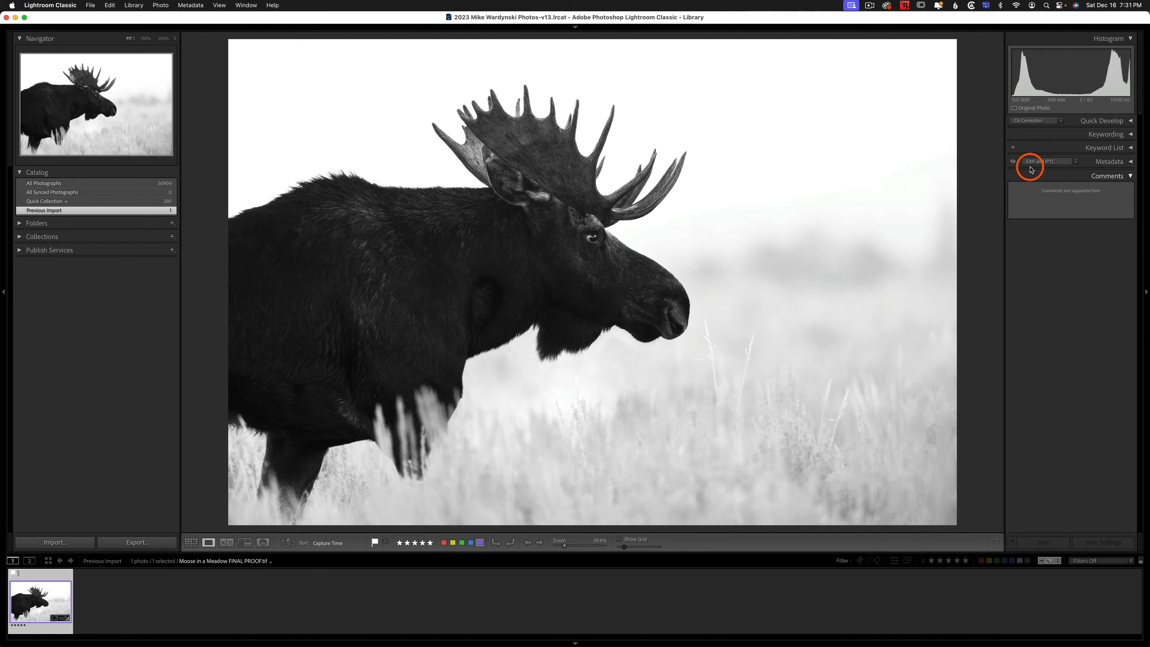
{"action": "left_click", "coordinate": [1108, 122]}
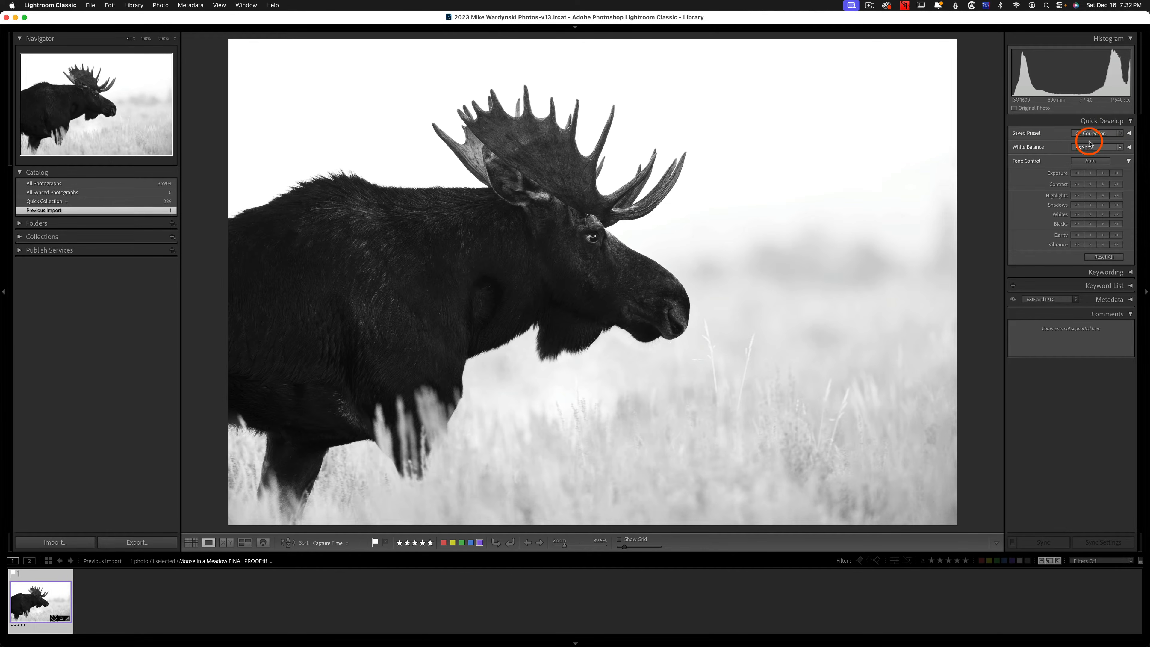
Try the BW Horse in Sun Fade preset from the New B&W group on the moose photo and undo it
{"action": "left_click", "coordinate": [1122, 135]}
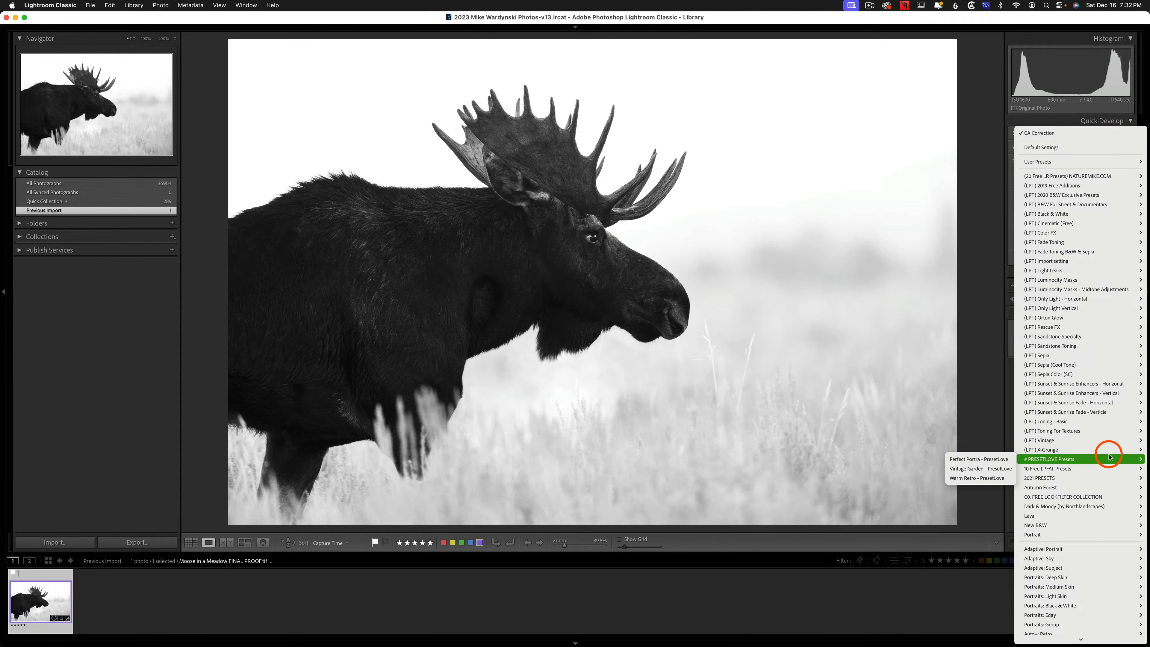
{"action": "mouse_move", "coordinate": [1091, 480]}
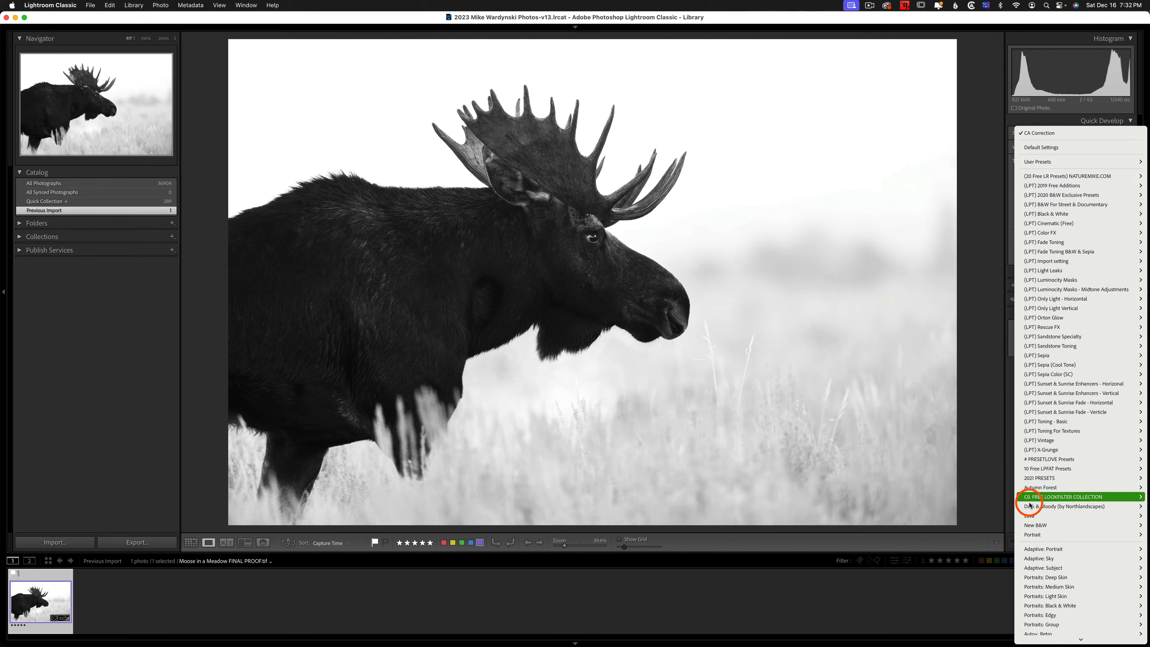
{"action": "mouse_move", "coordinate": [1032, 529]}
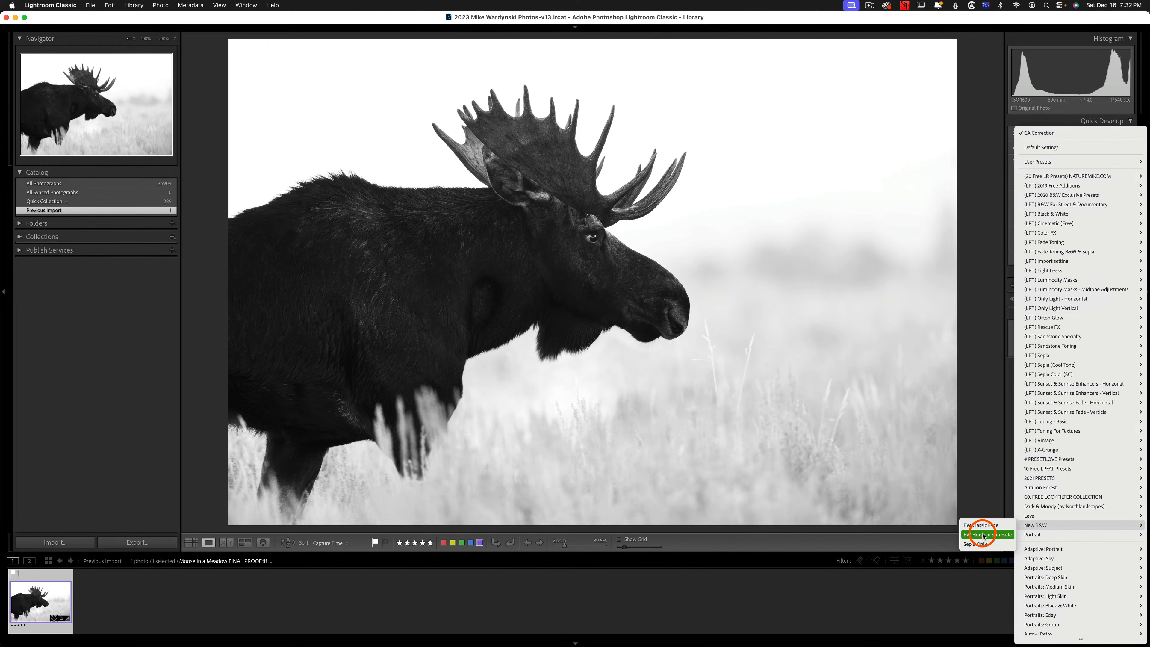
{"action": "left_click", "coordinate": [984, 535]}
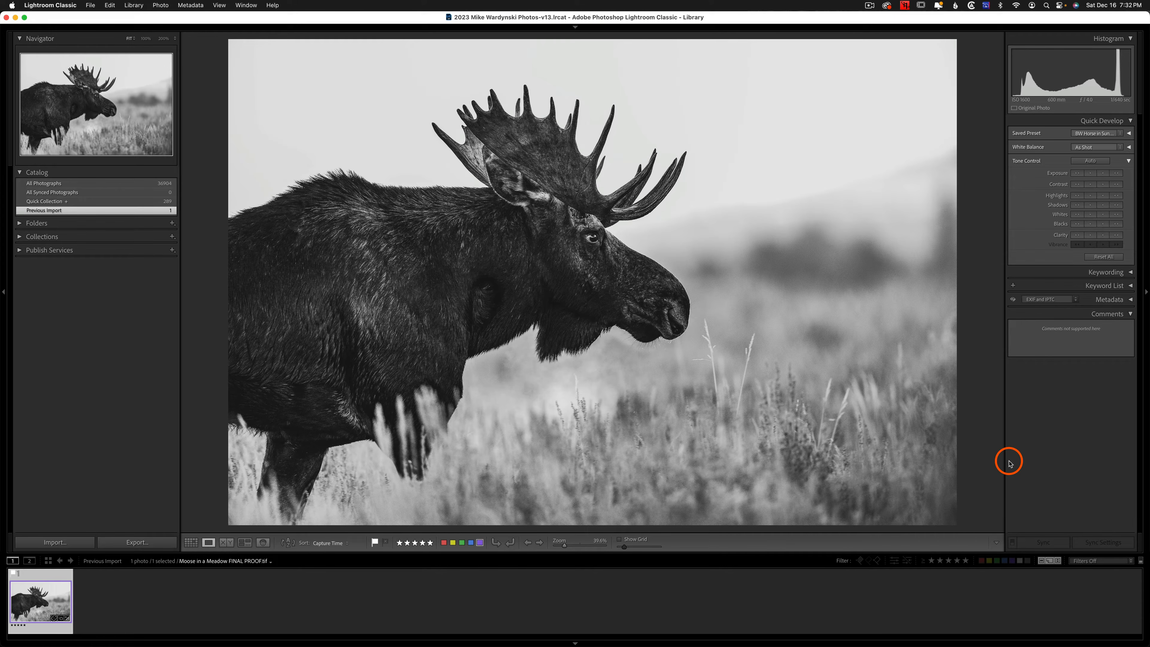
{"action": "key", "text": "super+z"}
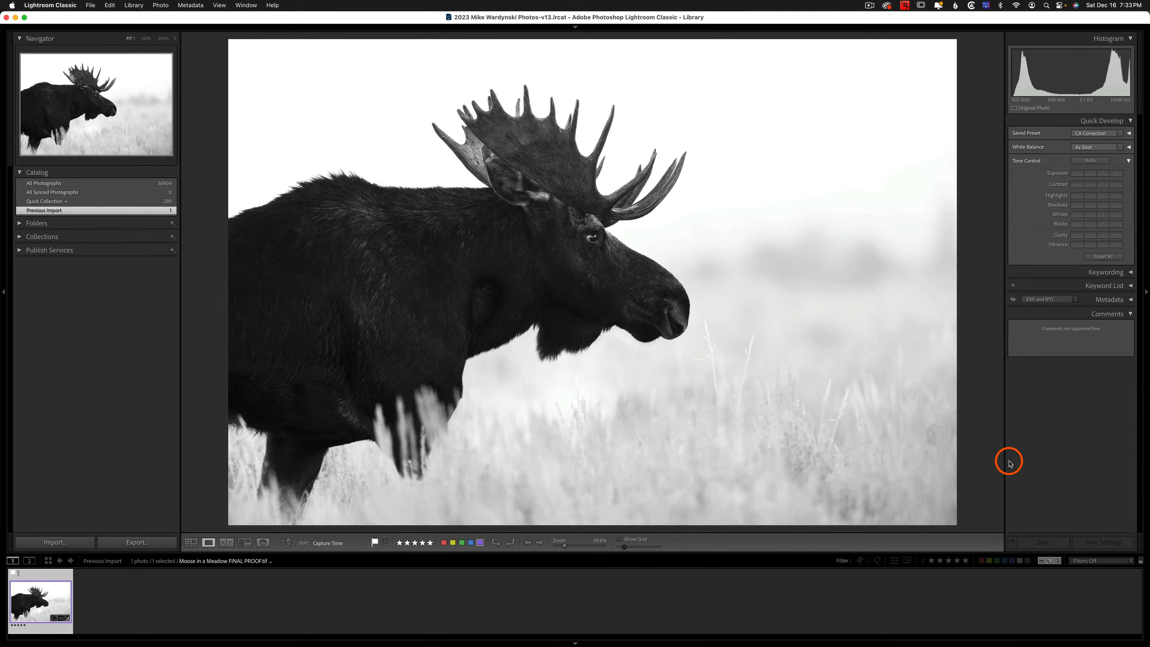
Check the Quick Develop white balance options without changing the As Shot setting
{"action": "left_click", "coordinate": [1096, 150]}
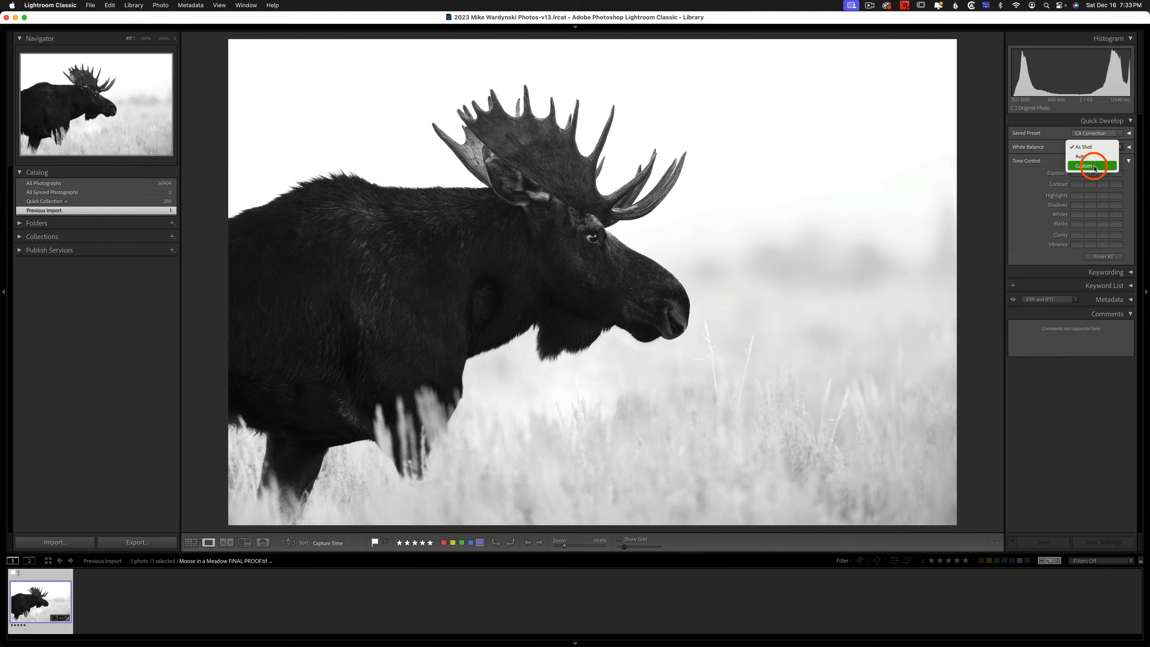
{"action": "left_click", "coordinate": [1032, 149]}
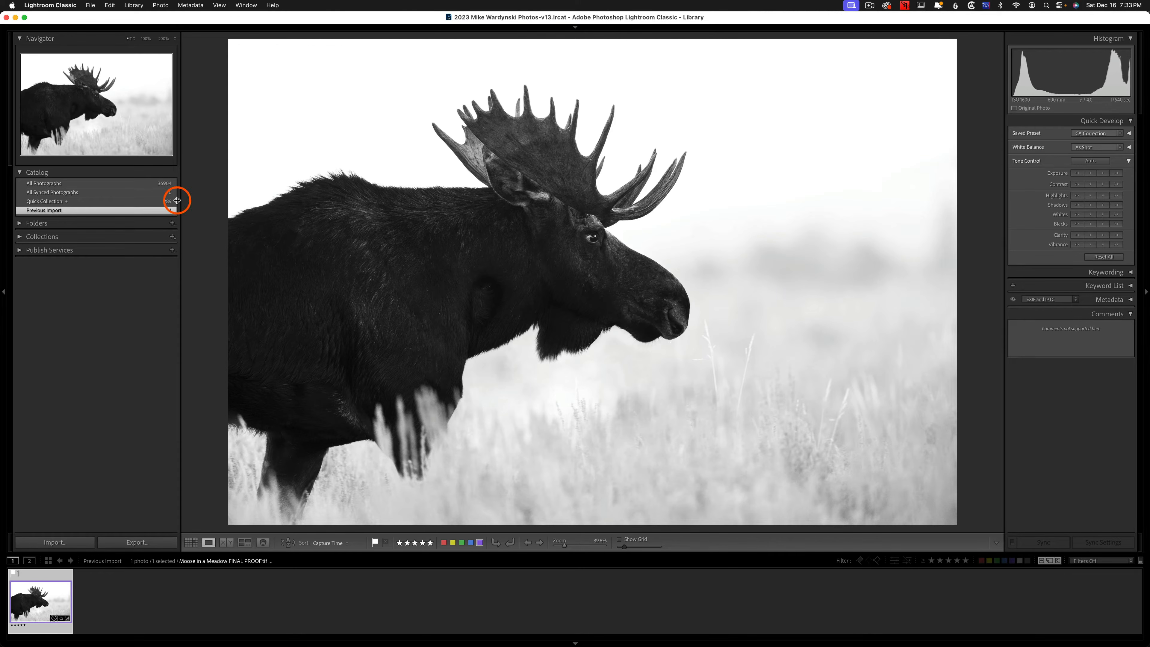
Expand Folders and open a close-up photo of the wolf lying in snow from the 2023 folder
{"action": "left_click", "coordinate": [21, 222]}
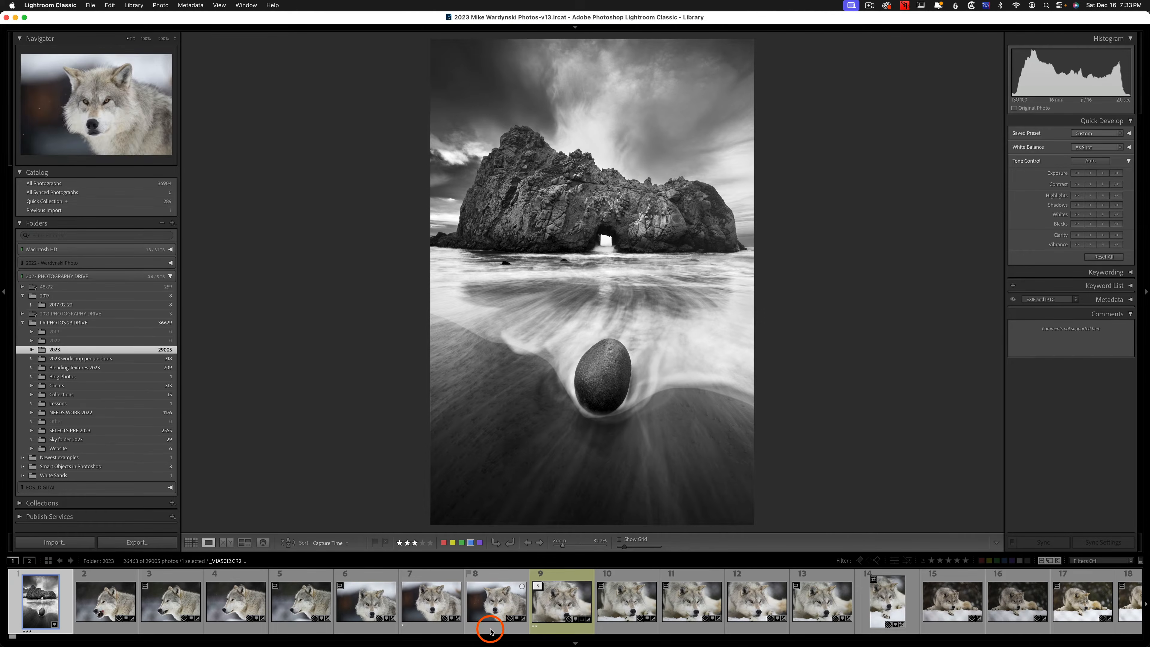
{"action": "scroll", "coordinate": [490, 632], "scroll_direction": "right", "scroll_amount": 15}
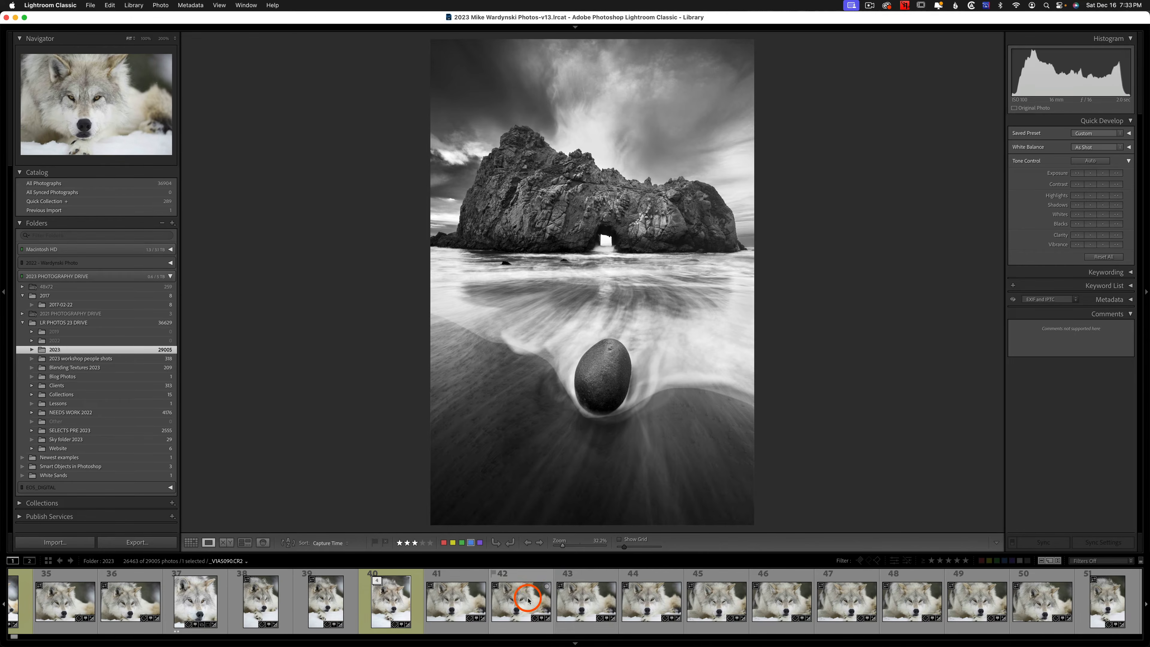
{"action": "left_click", "coordinate": [586, 601]}
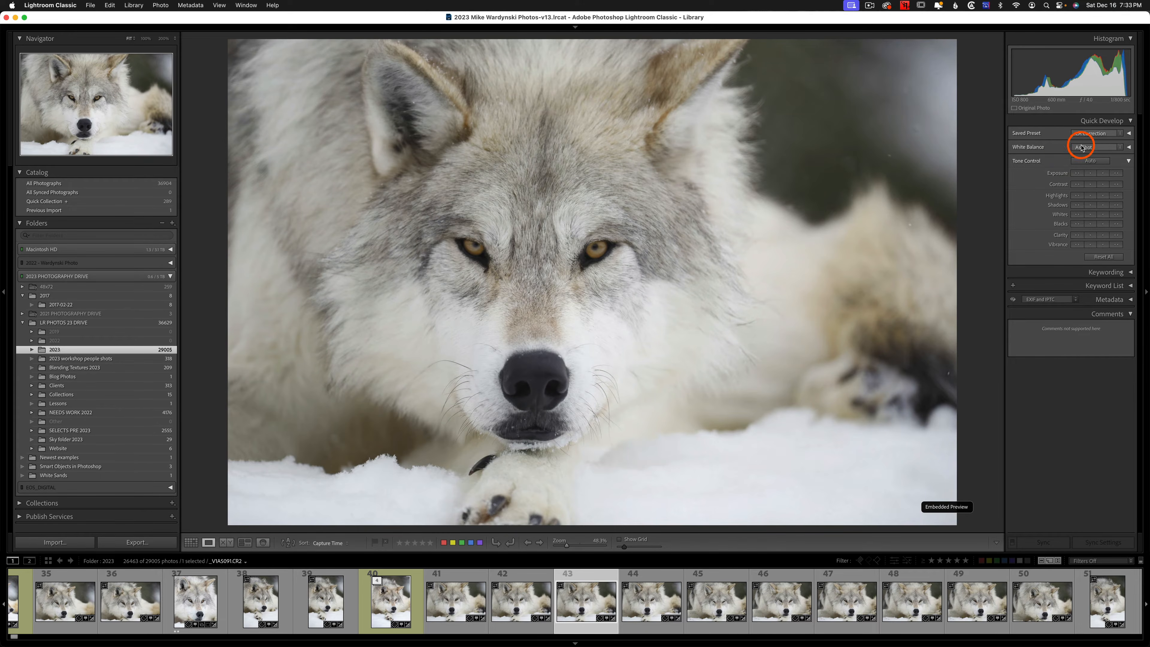
Try the Auto, Daylight and Shade white balance settings on the wolf photo and return it to As Shot
{"action": "left_click", "coordinate": [1109, 148]}
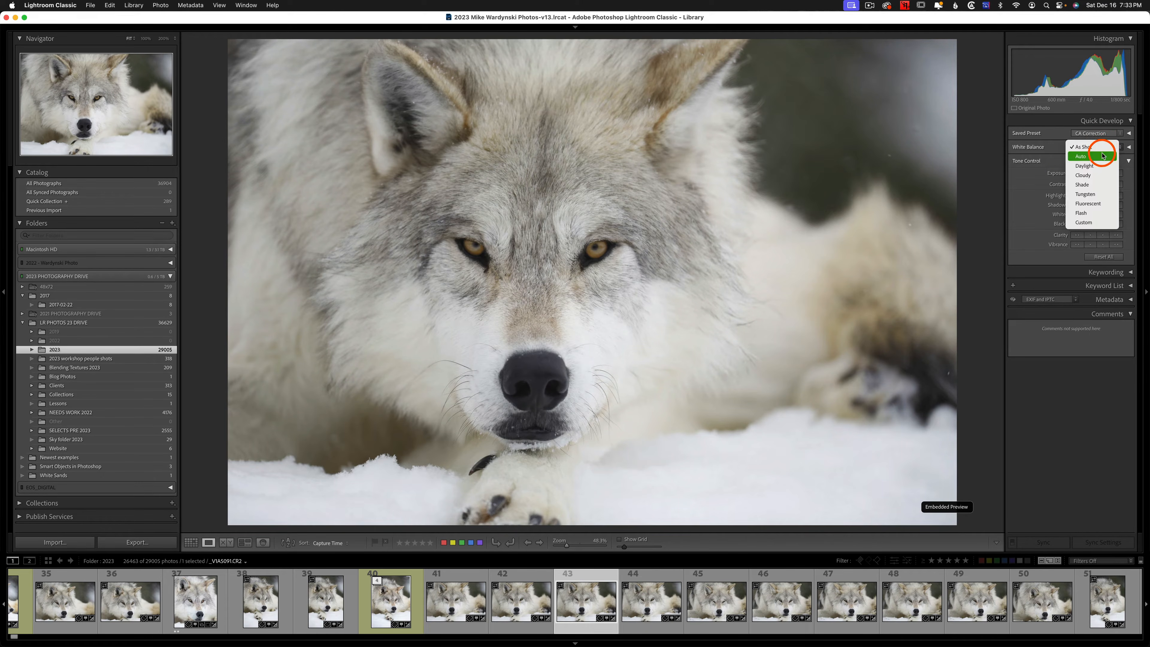
{"action": "left_click", "coordinate": [1102, 156]}
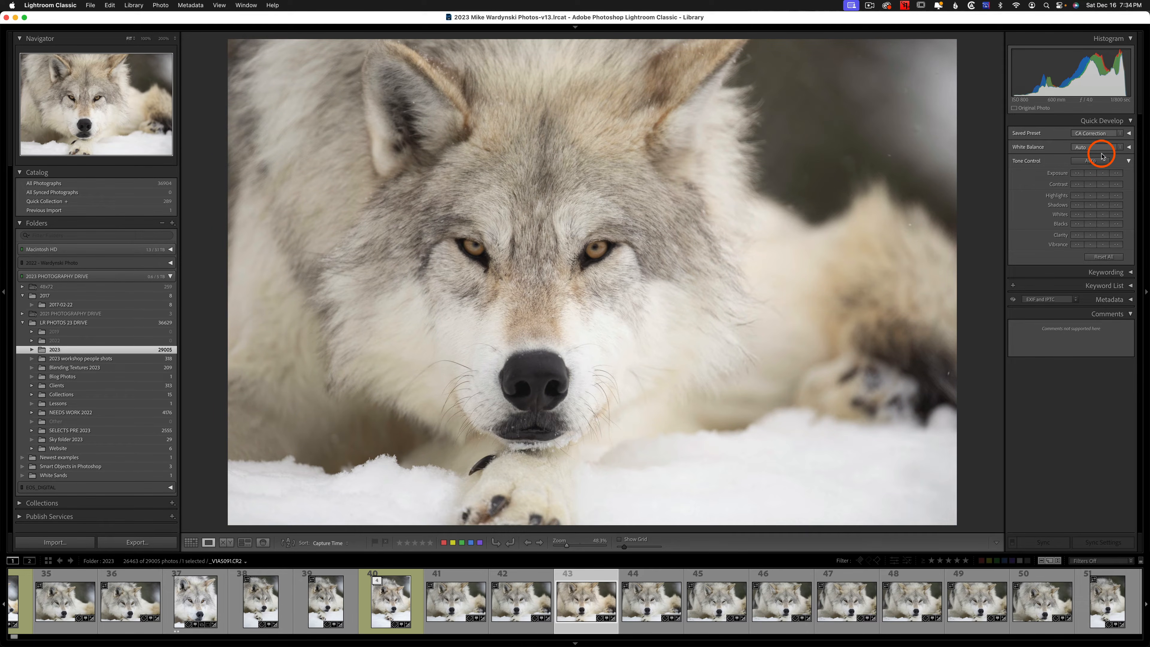
{"action": "left_click", "coordinate": [1103, 154]}
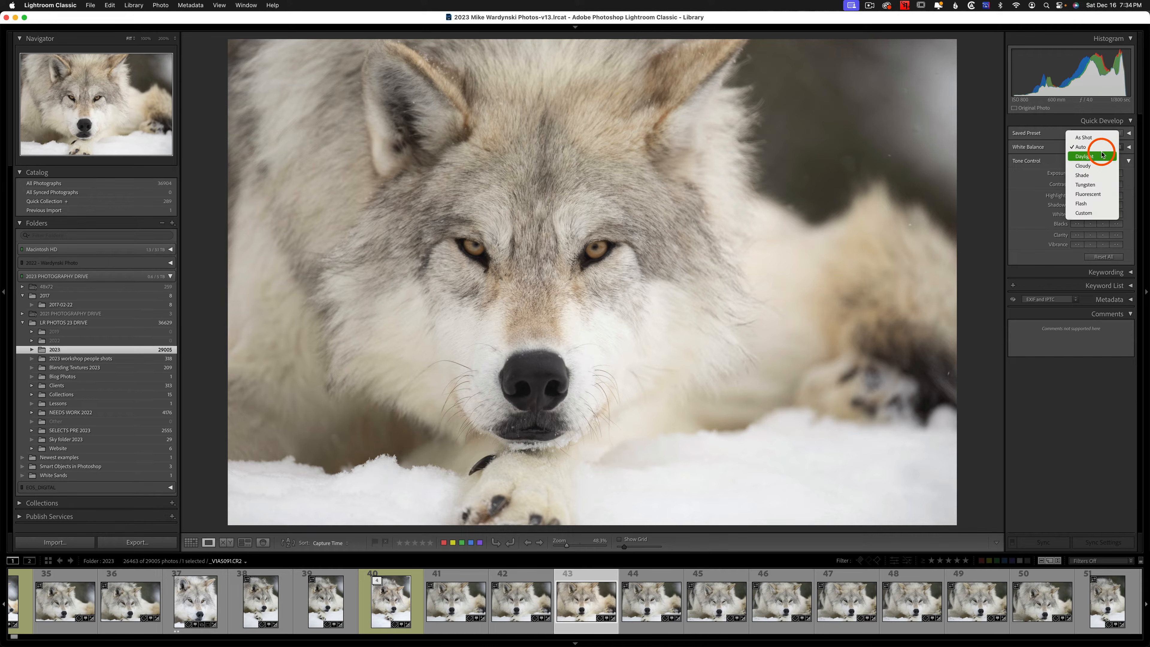
{"action": "left_click", "coordinate": [1102, 156]}
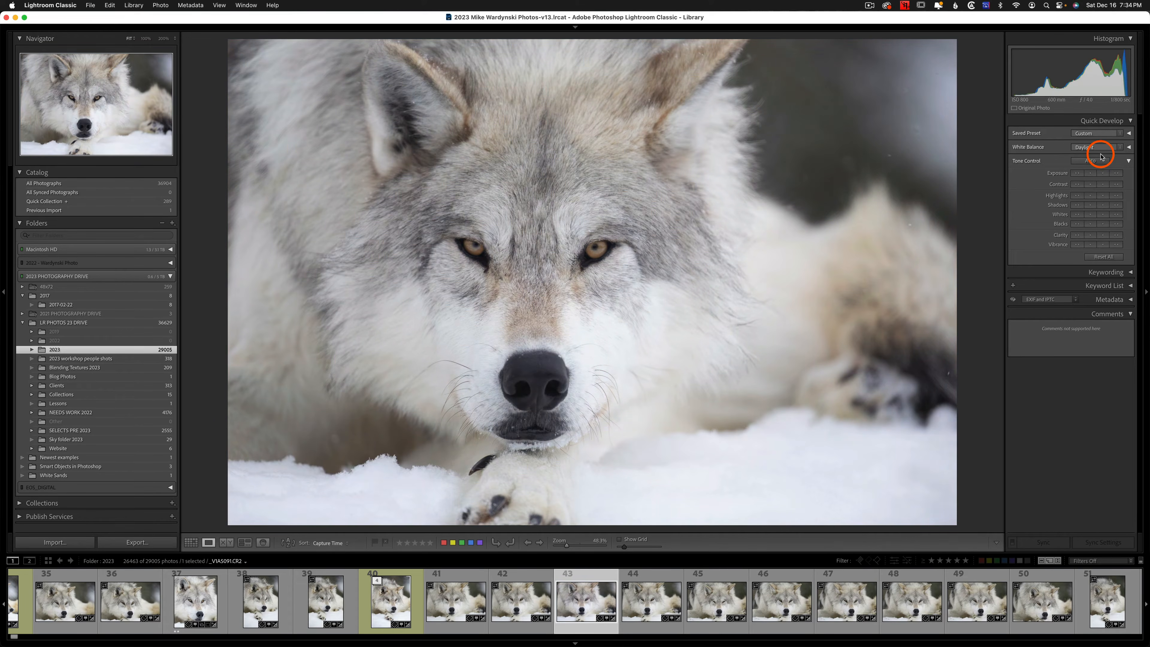
{"action": "left_click", "coordinate": [1102, 152]}
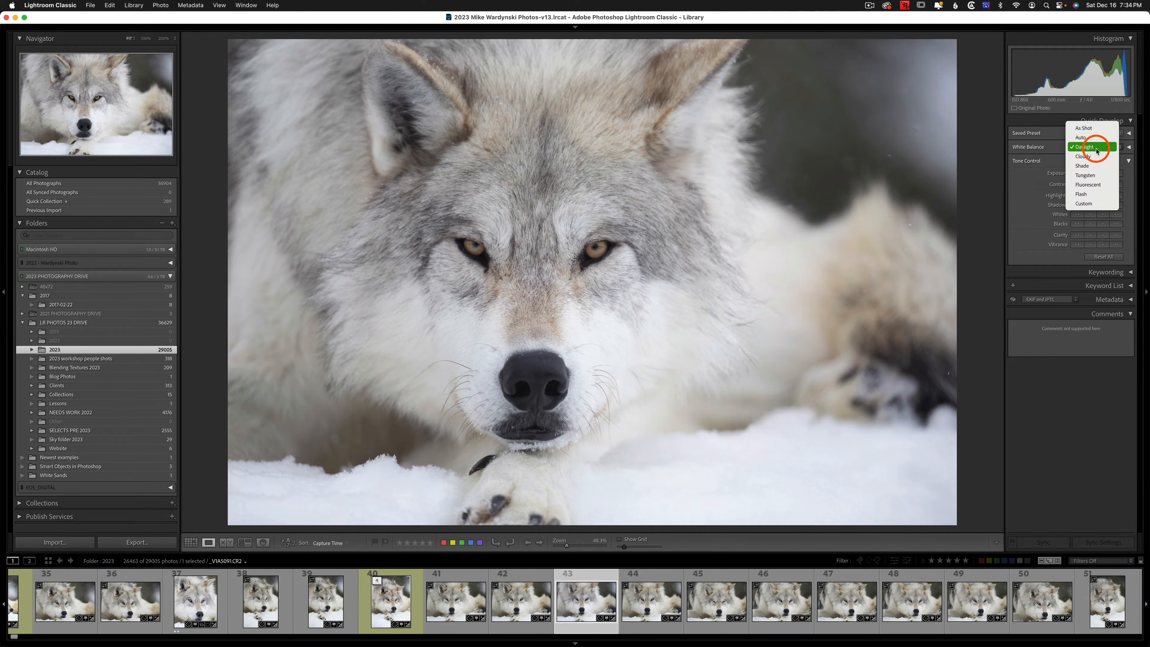
{"action": "left_click", "coordinate": [1091, 166]}
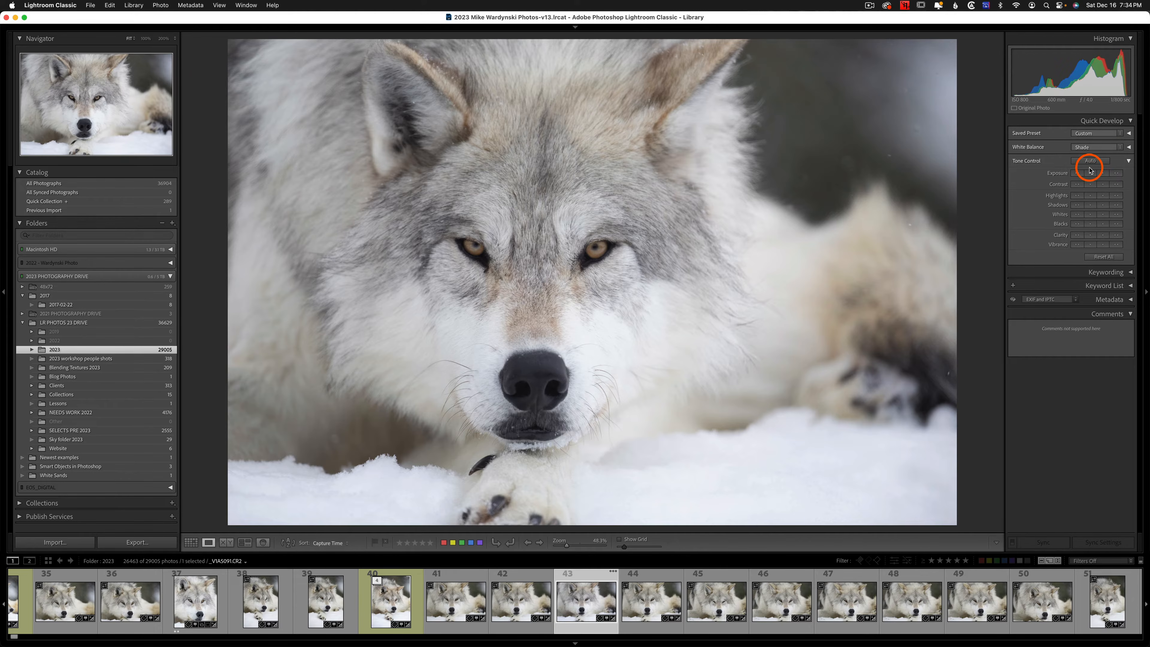
{"action": "left_click", "coordinate": [1101, 134]}
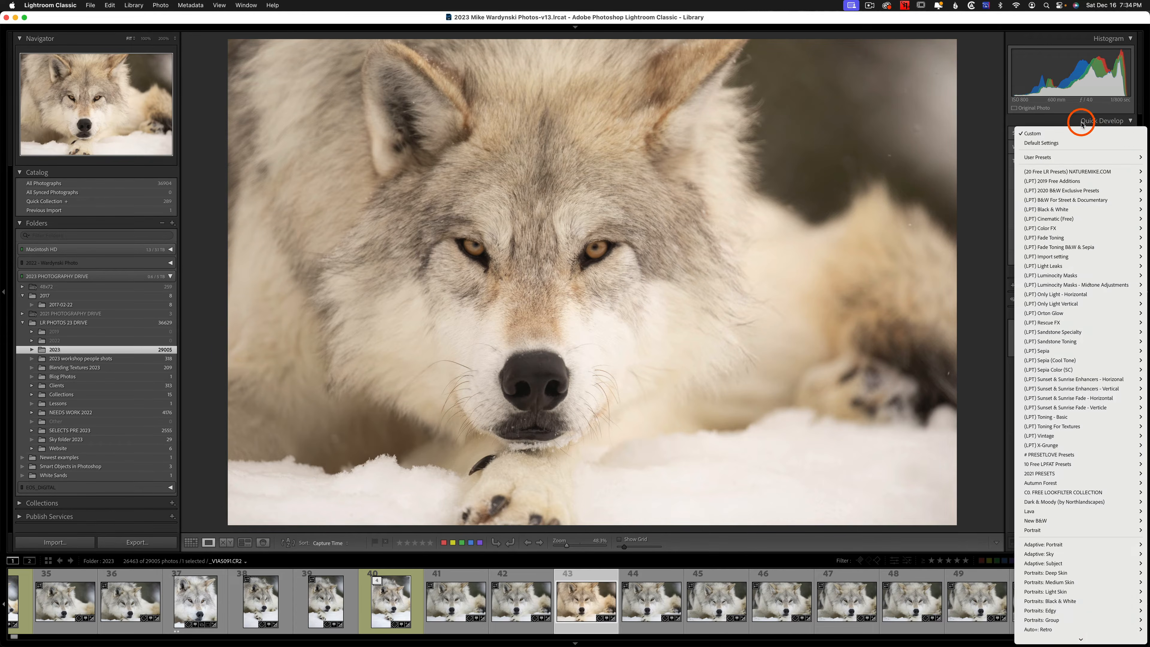
{"action": "left_click", "coordinate": [1109, 136]}
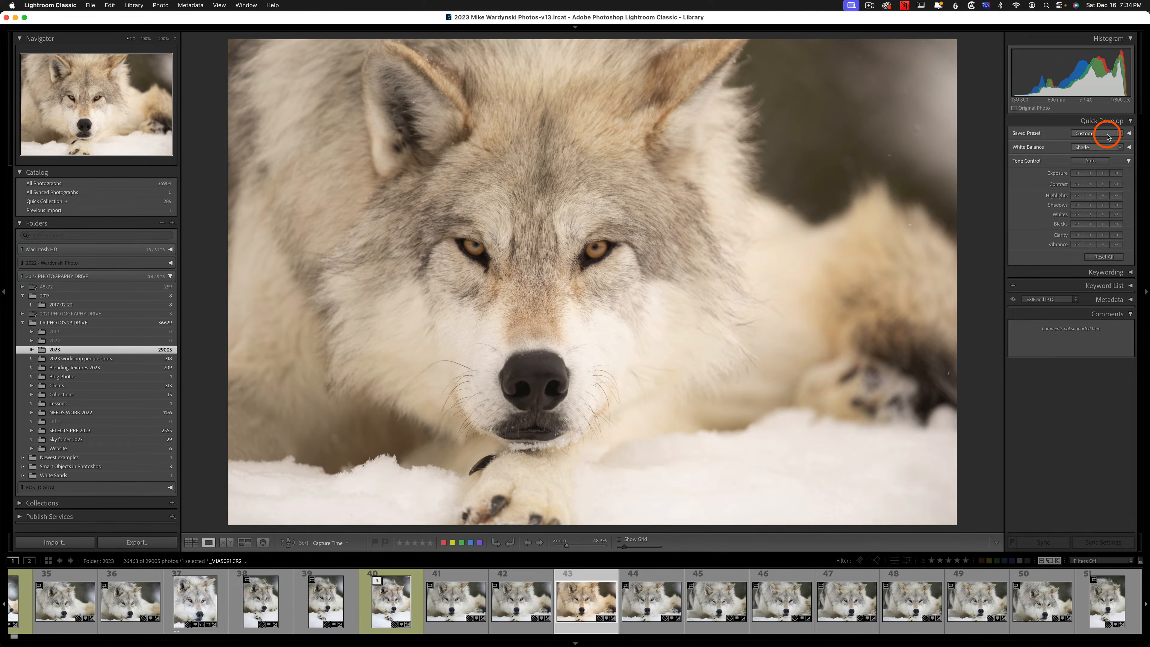
{"action": "left_click", "coordinate": [1116, 147]}
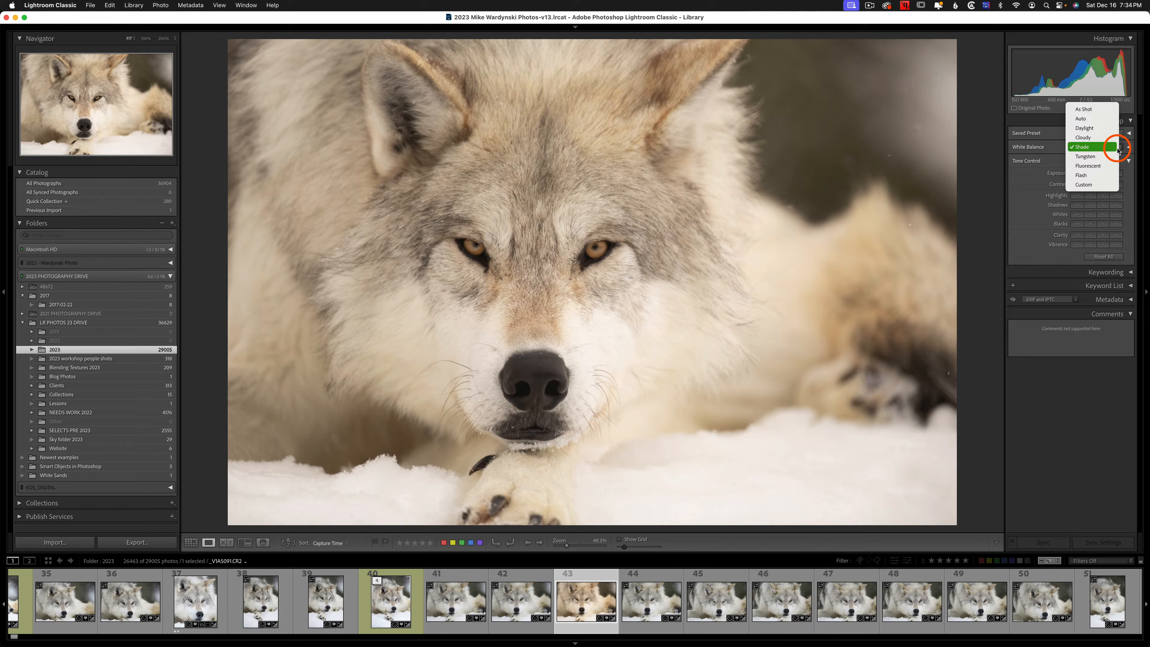
{"action": "left_click", "coordinate": [1100, 111]}
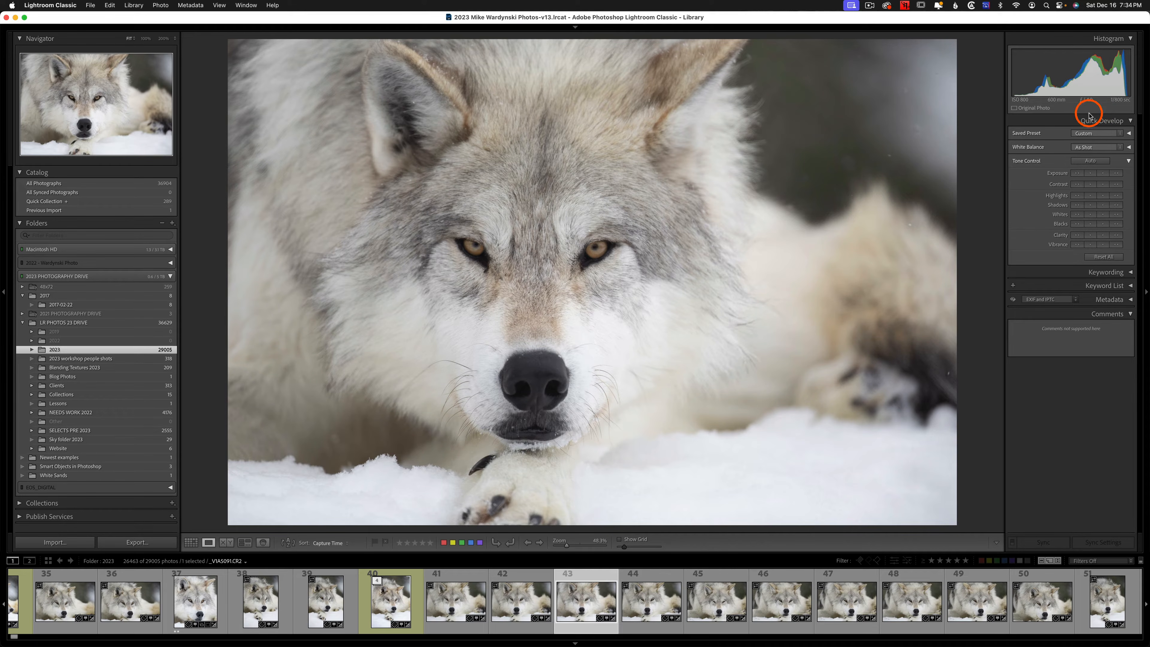
Try the automatic tone adjustment on the wolf photo and reset all Quick Develop adjustments
{"action": "left_click", "coordinate": [1089, 162]}
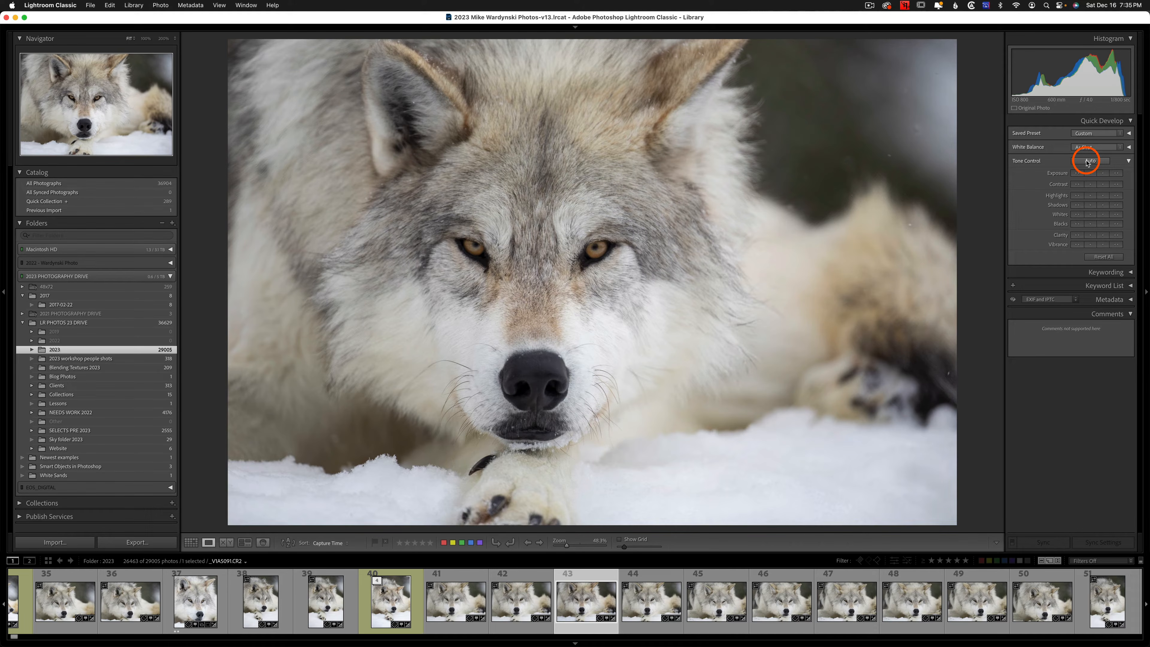
{"action": "left_click", "coordinate": [1107, 257]}
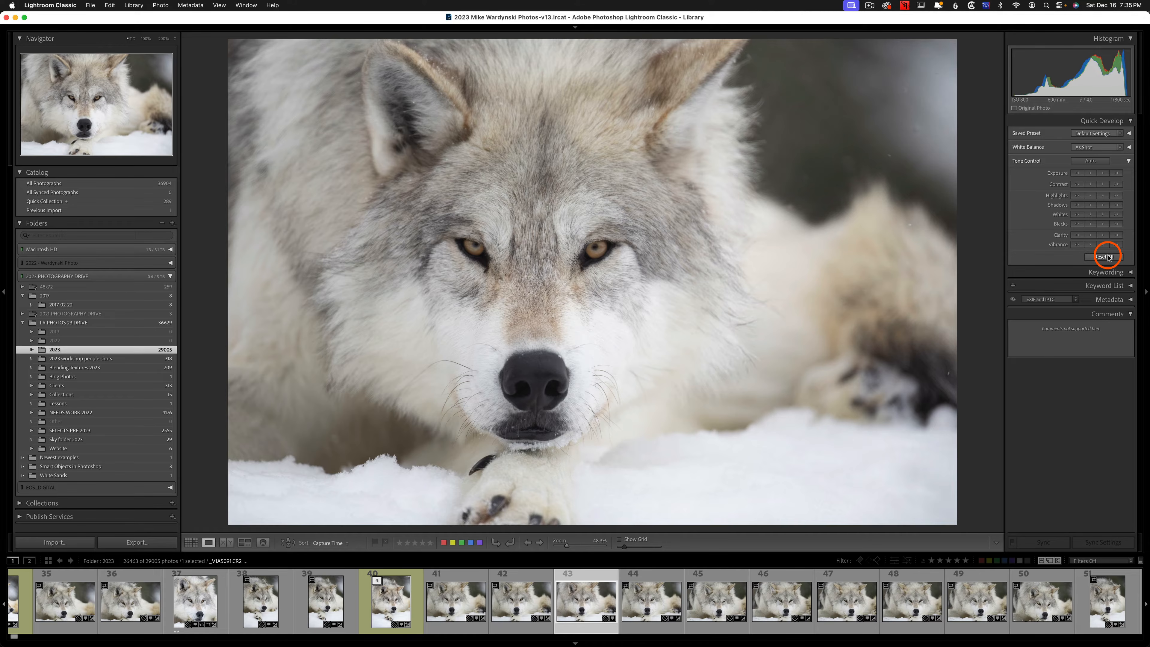
Try raising the wolf photo's highlights slightly and its whites and contrast more strongly in Quick Develop
{"action": "left_click", "coordinate": [1103, 197]}
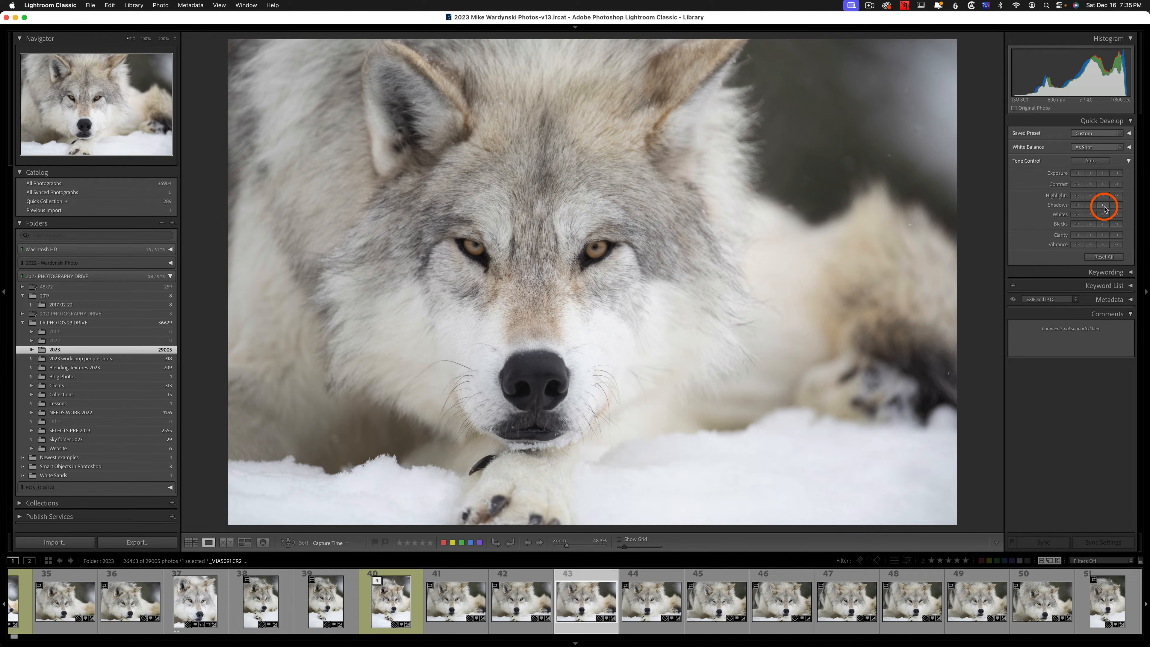
{"action": "left_click", "coordinate": [1105, 214]}
{"action": "left_click", "coordinate": [1115, 215]}
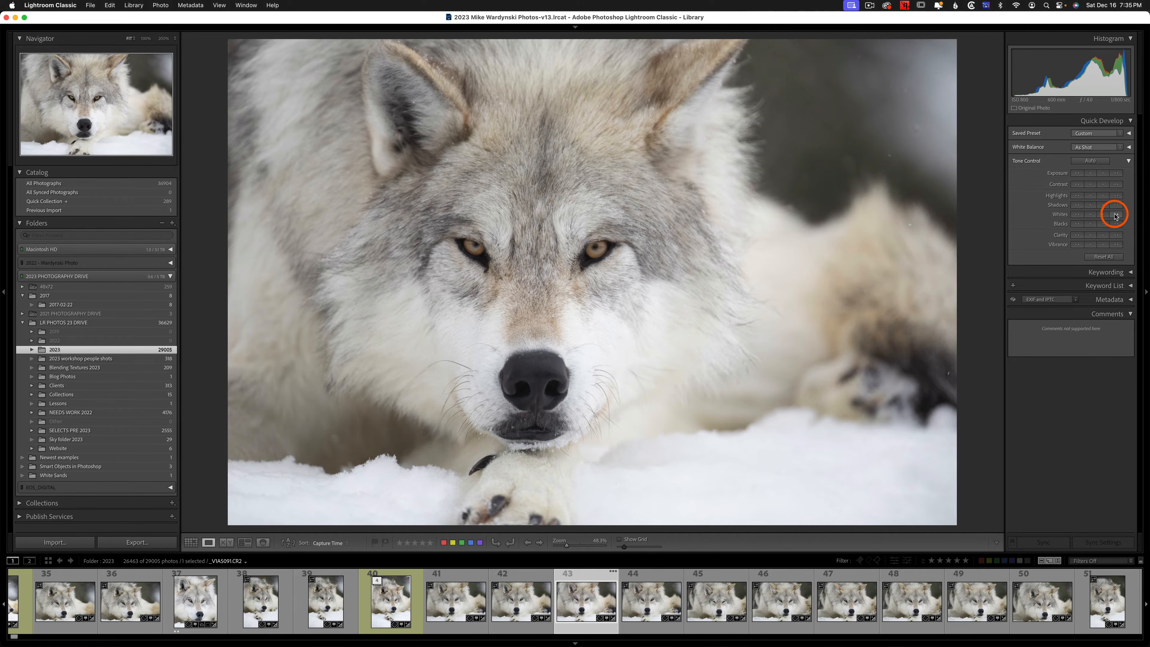
{"action": "left_click", "coordinate": [1115, 215]}
{"action": "left_click", "coordinate": [1115, 185]}
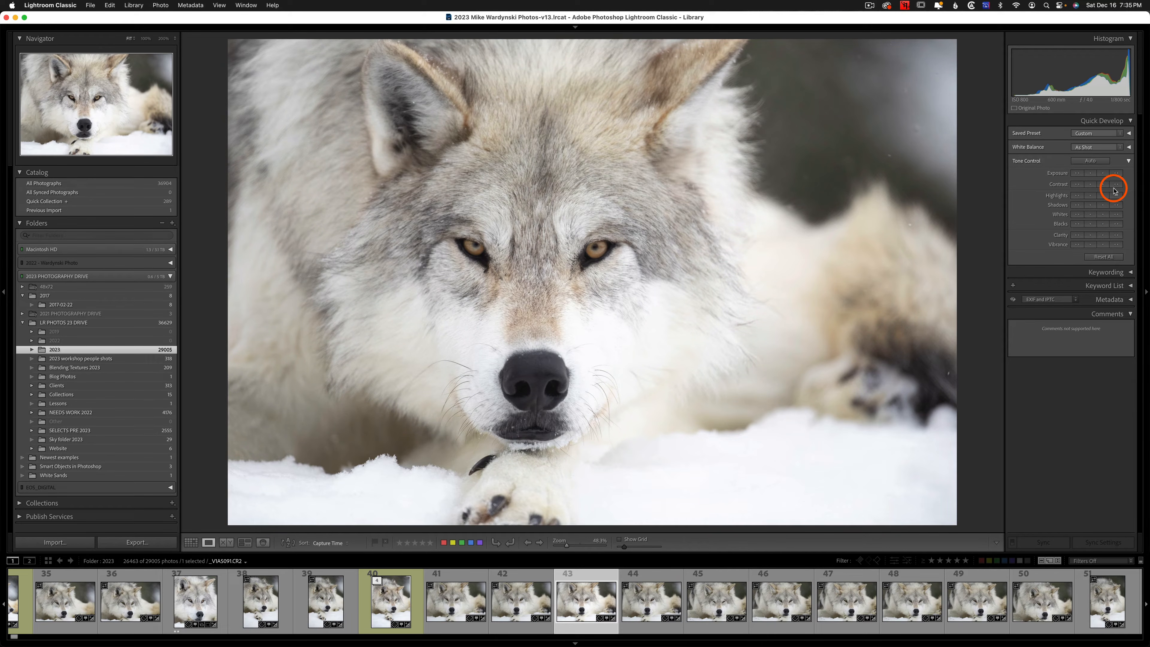
Show the module picker, collapse the detailed Tone Control adjustments and expand Keywording
{"action": "left_click", "coordinate": [924, 28]}
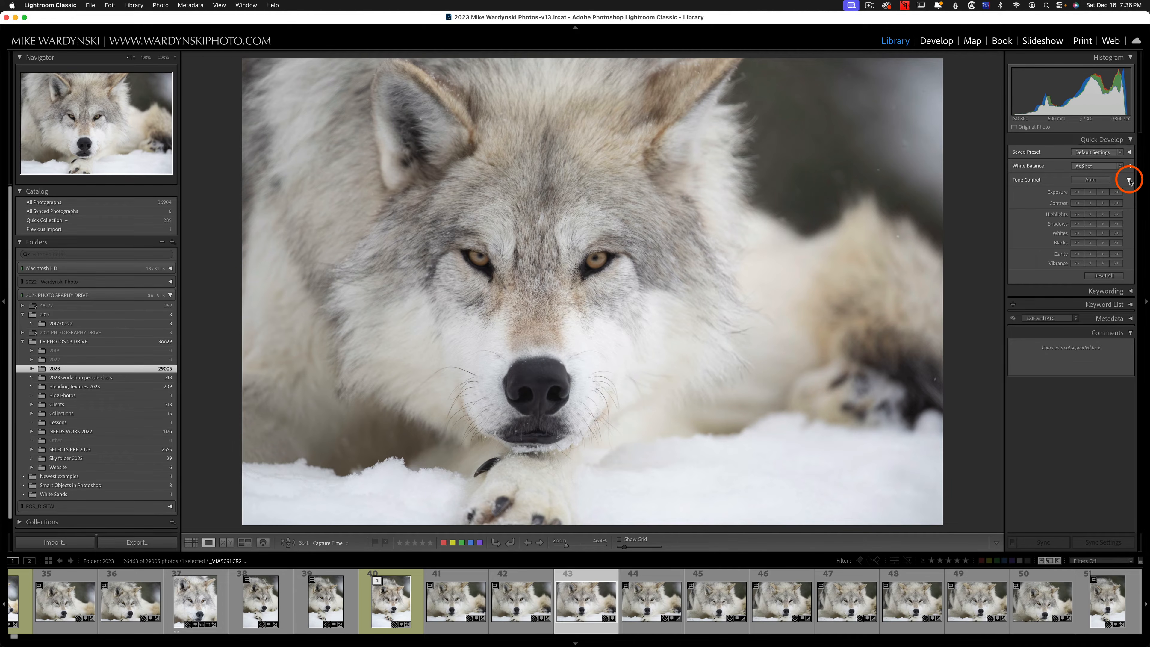
{"action": "left_click", "coordinate": [1129, 181]}
{"action": "left_click", "coordinate": [1116, 242]}
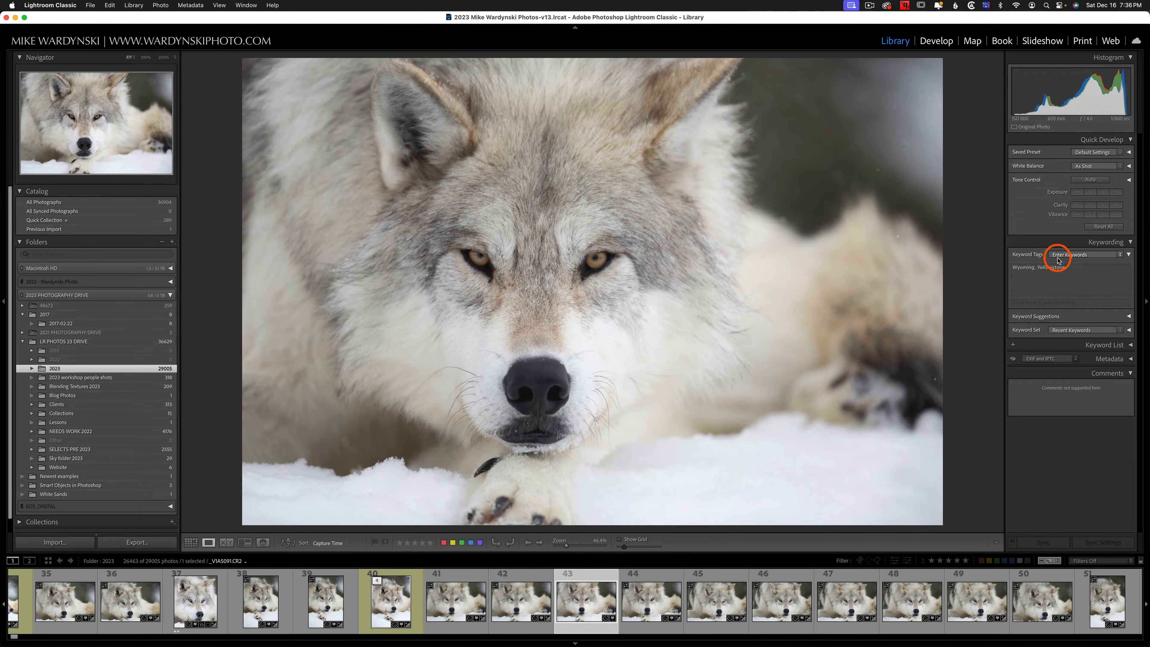
Add the keywords Wolf, gray, outdoors and national park to the wolf photo
{"action": "left_click", "coordinate": [1072, 267]}
{"action": "type", "text": ", Wolf,"}
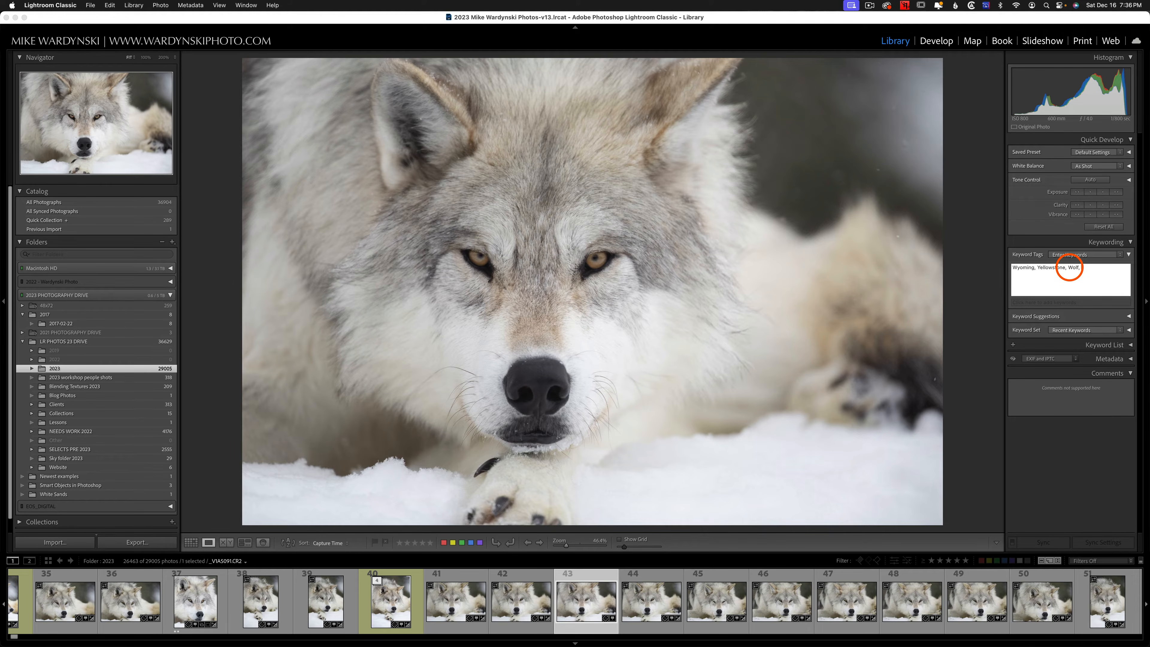
{"action": "type", "text": " Gray, outdoors, National Park"}
{"action": "key", "text": "Return"}
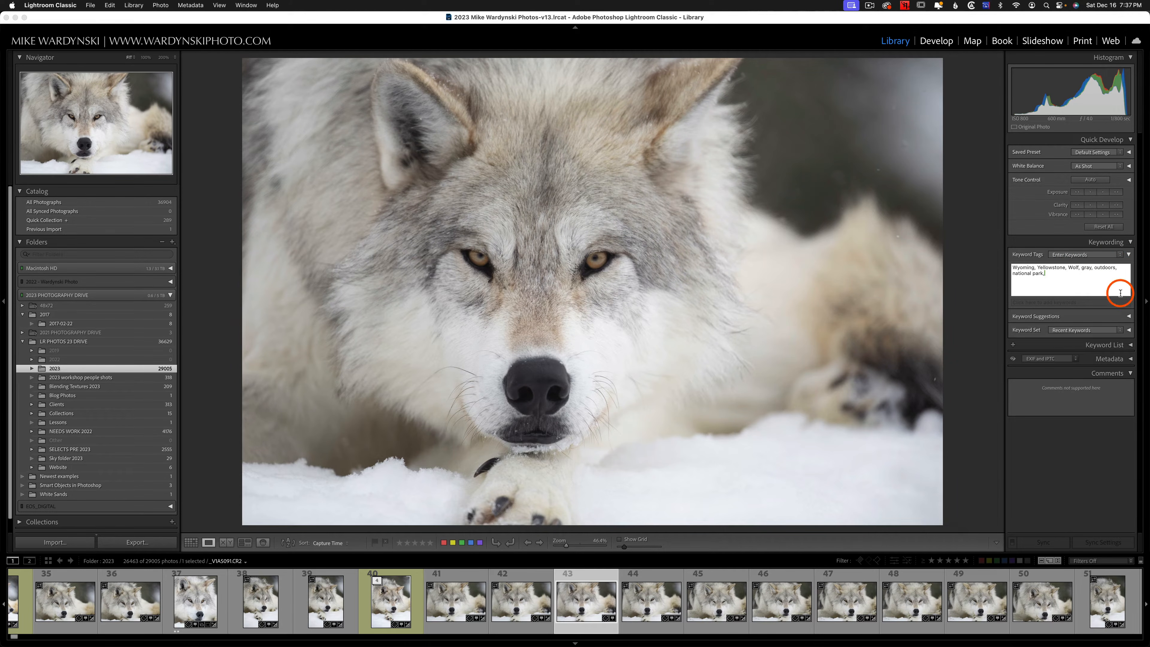
Add the suggested keywords white, wildlife and winter to the wolf photo and collapse the suggestions
{"action": "left_click", "coordinate": [1127, 318]}
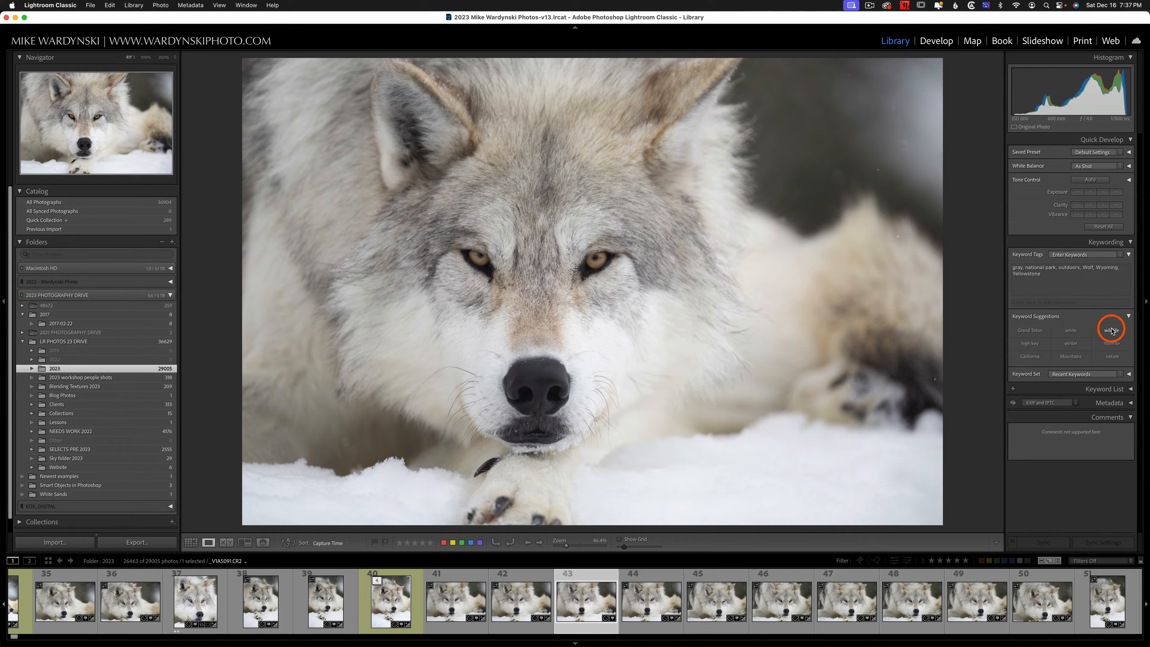
{"action": "left_click", "coordinate": [1072, 331]}
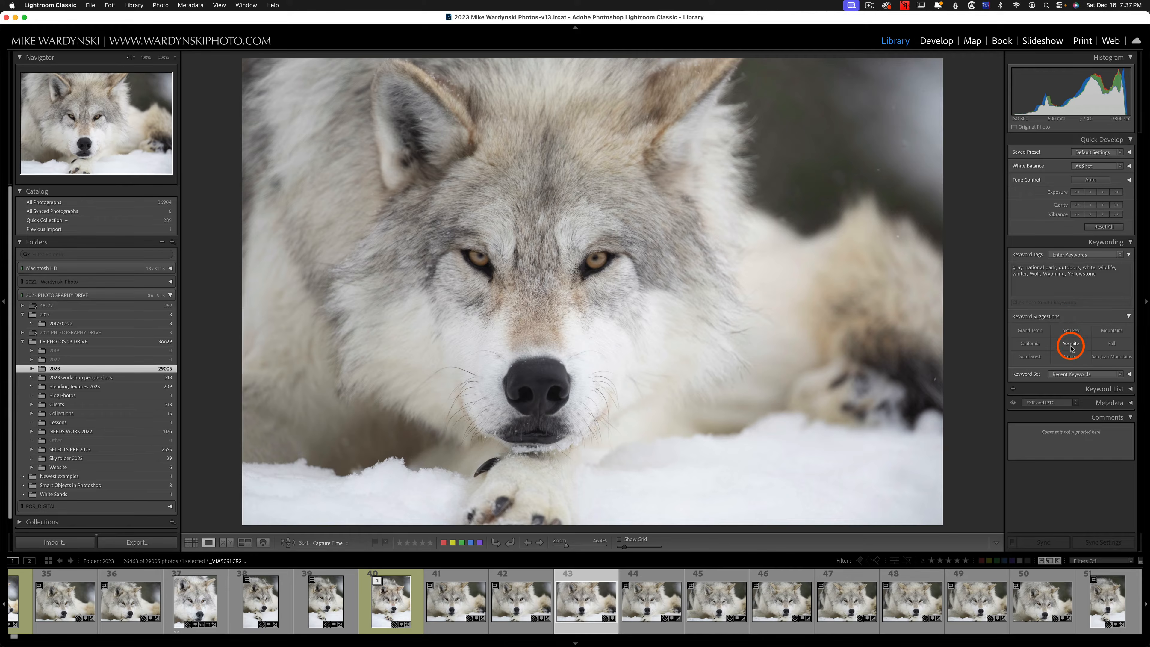
{"action": "left_click", "coordinate": [1129, 316]}
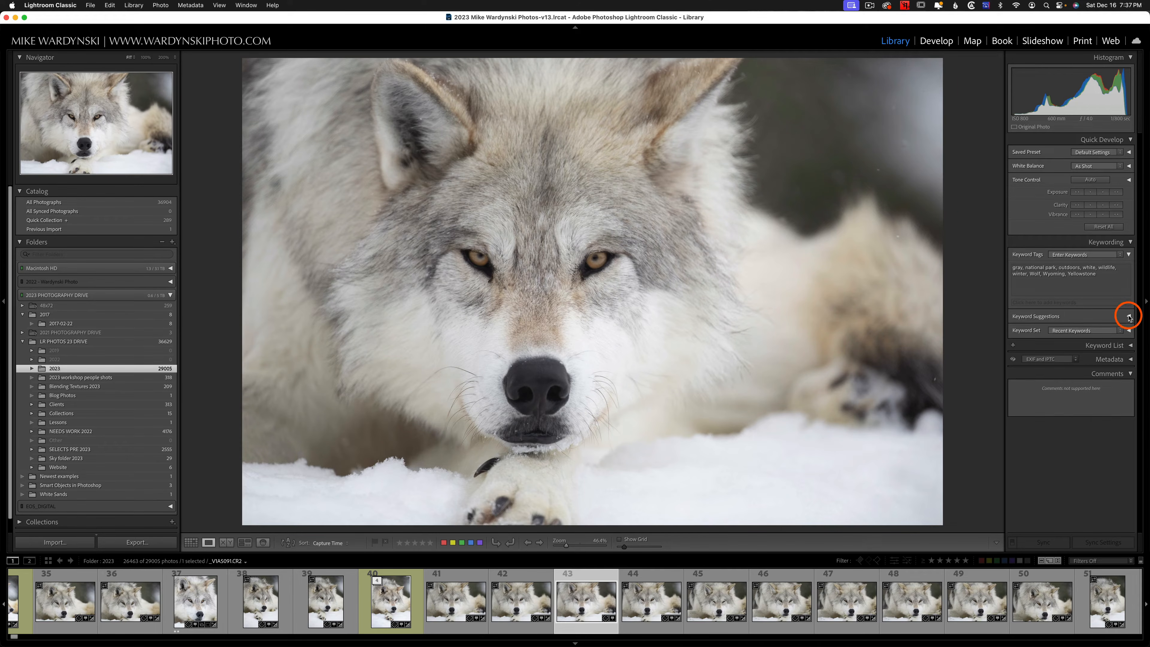
Expand the Keyword Set, switch it to Outdoor Photography and check its preset and editing options
{"action": "left_click", "coordinate": [1078, 320]}
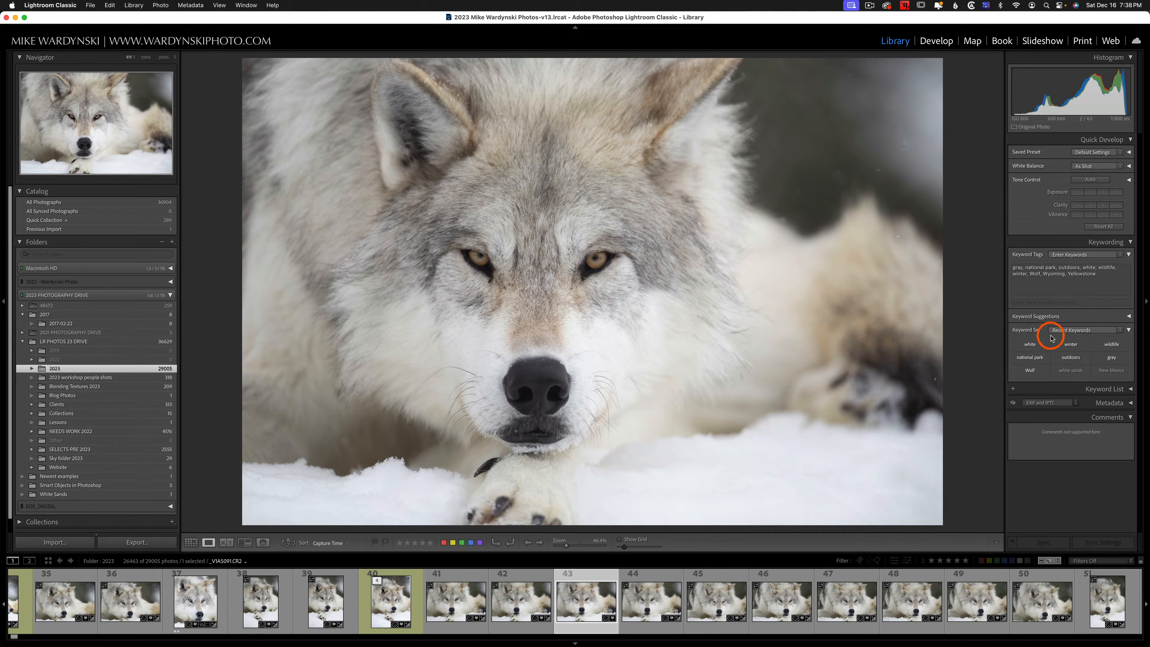
{"action": "left_click", "coordinate": [1127, 316]}
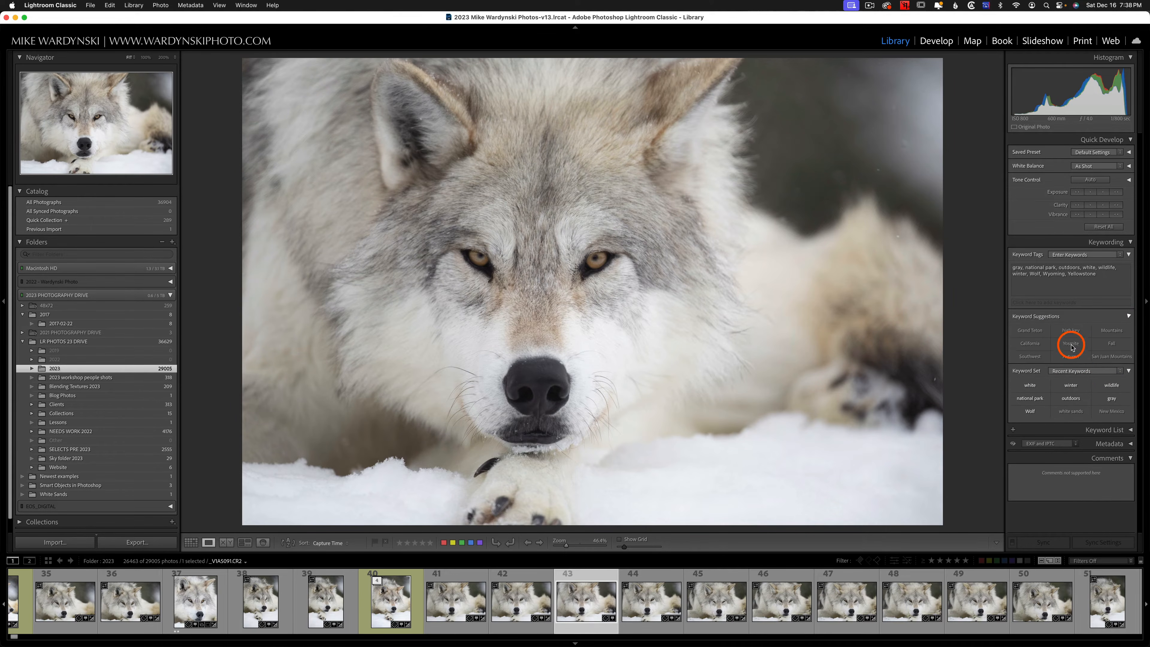
{"action": "left_click", "coordinate": [1127, 317]}
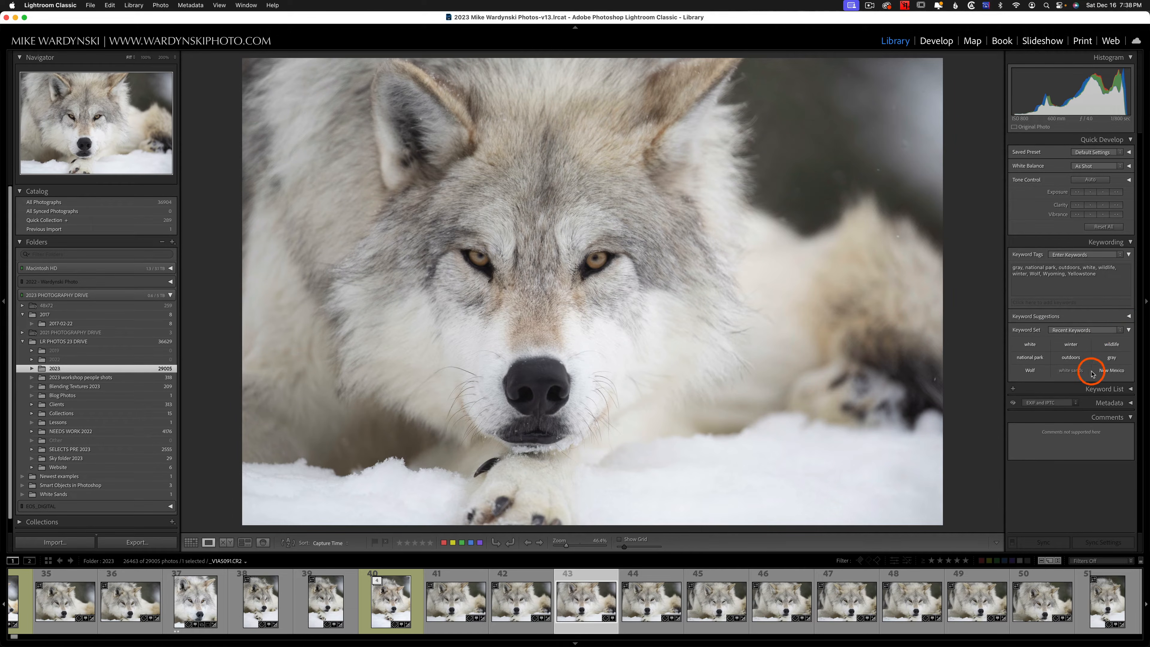
{"action": "left_click", "coordinate": [1105, 330]}
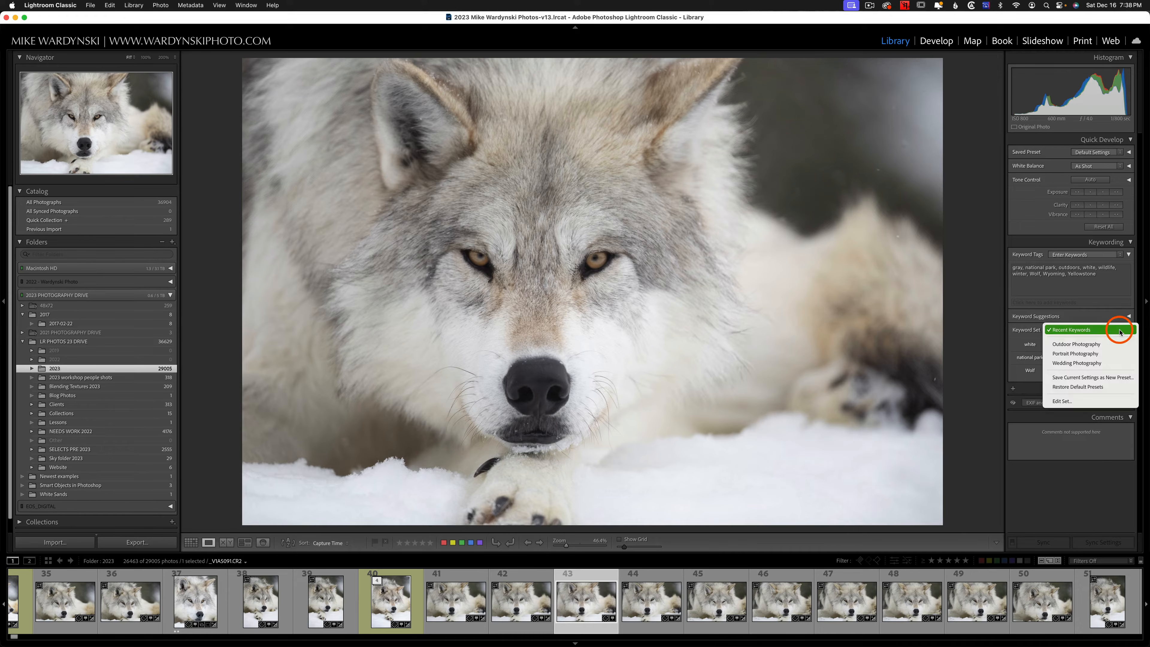
{"action": "left_click", "coordinate": [1076, 344]}
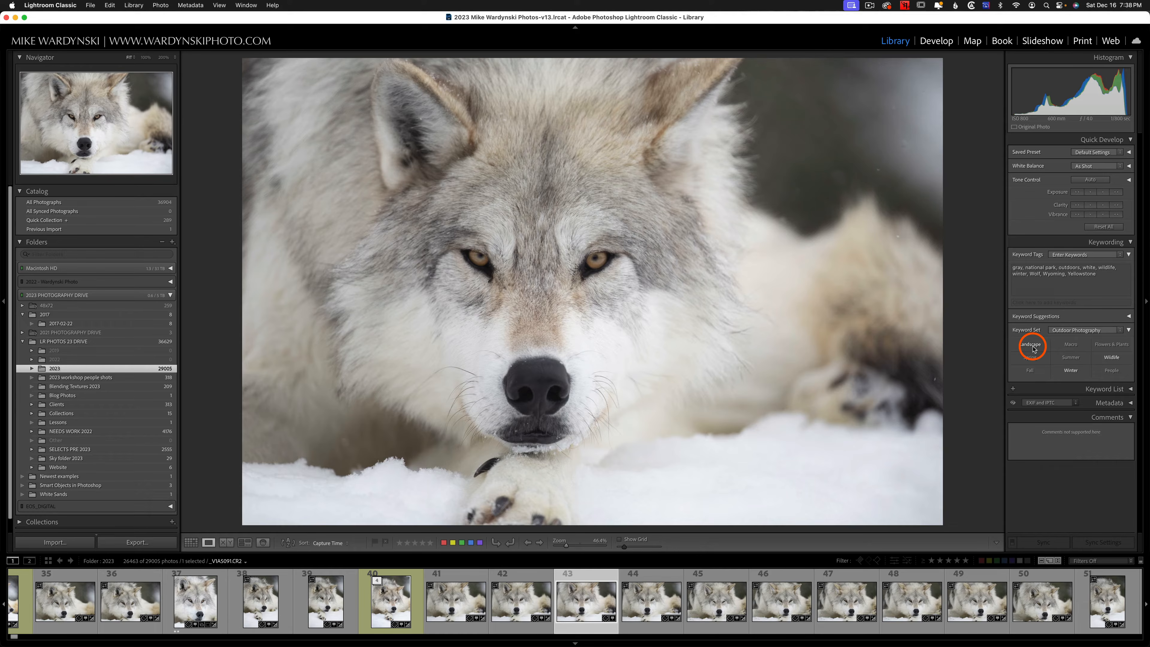
{"action": "left_click", "coordinate": [1096, 330]}
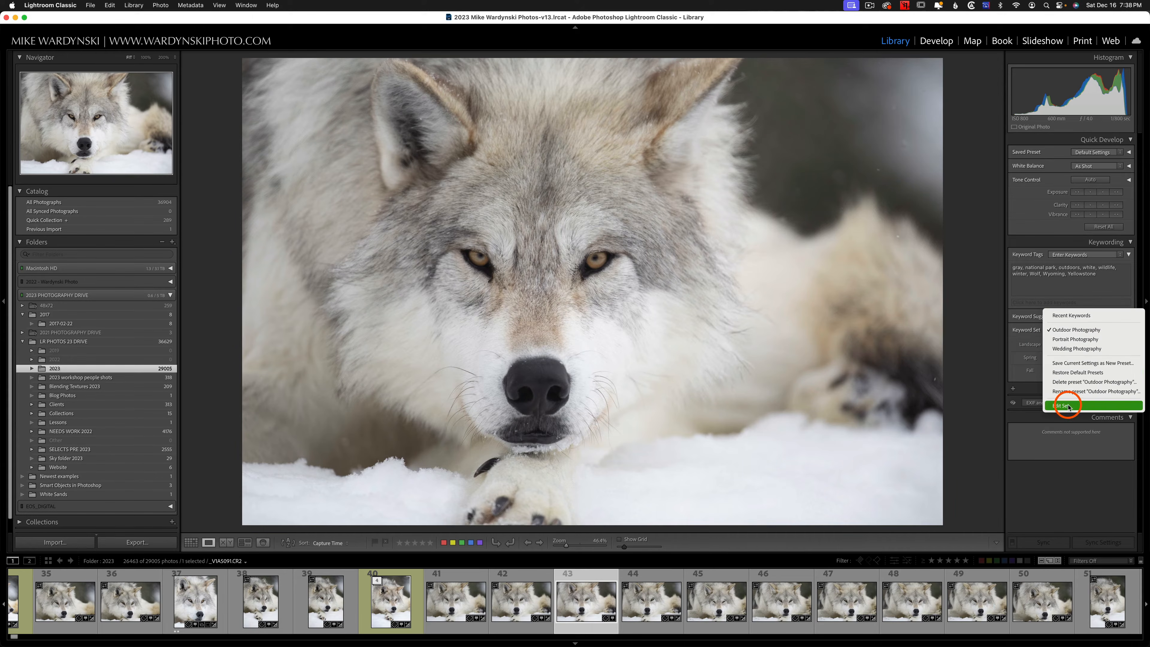
{"action": "left_click", "coordinate": [1089, 373]}
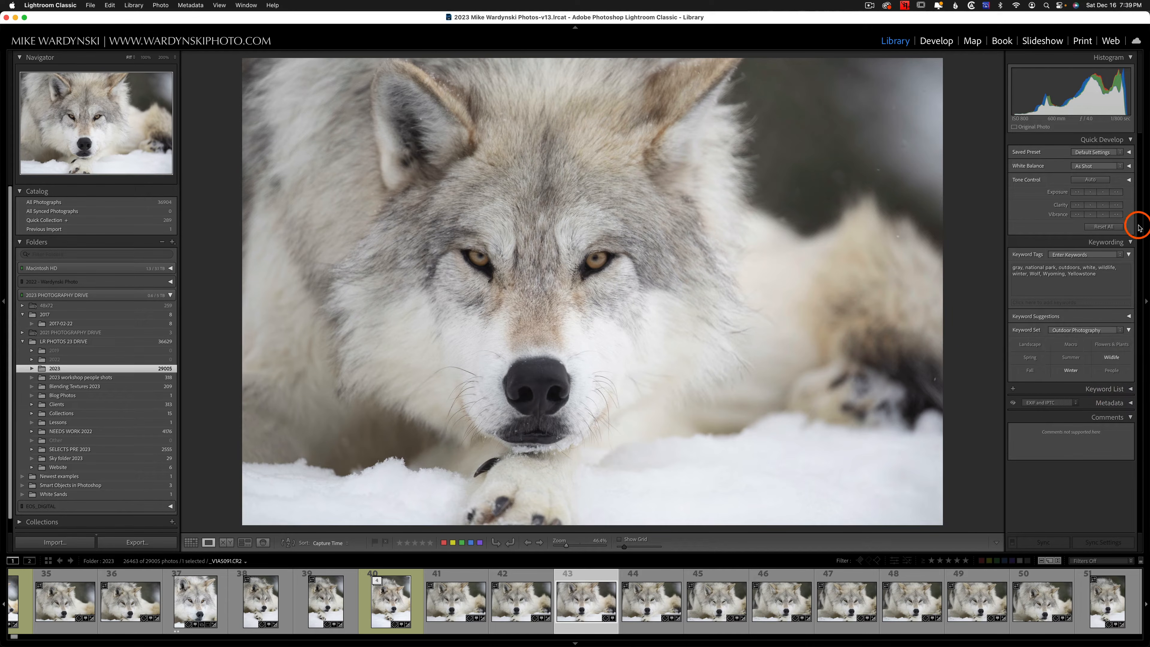
Expand the Keyword List and show it together with the Keywording settings
{"action": "left_click", "coordinate": [1129, 242]}
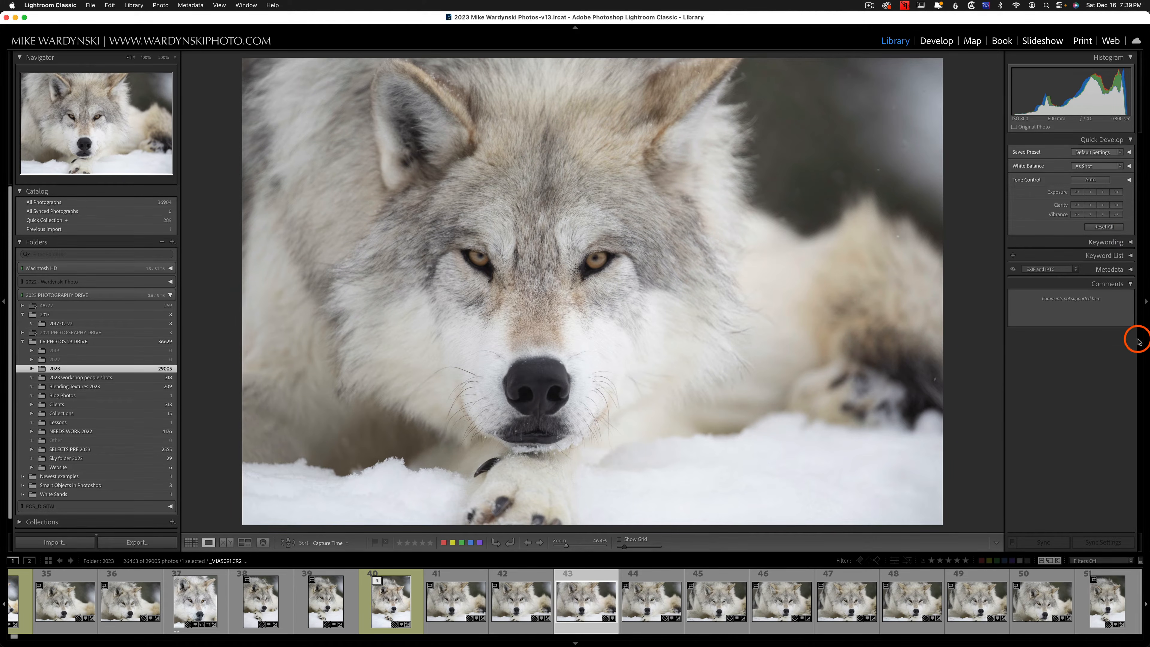
{"action": "left_click", "coordinate": [1130, 255]}
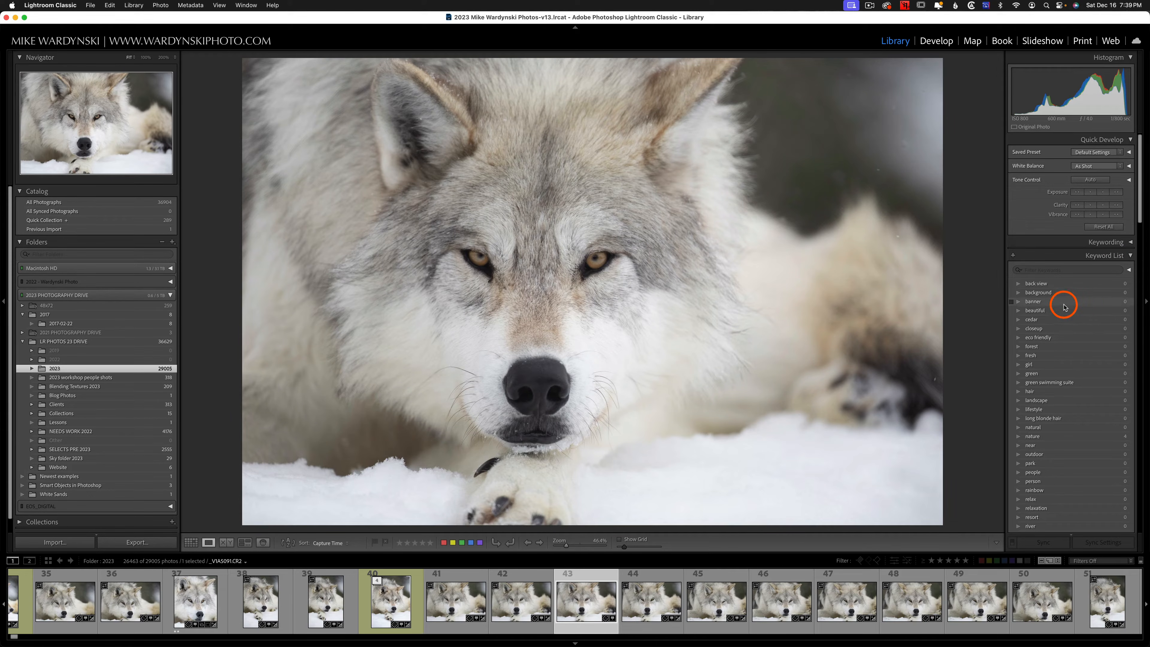
{"action": "left_click", "coordinate": [1115, 245]}
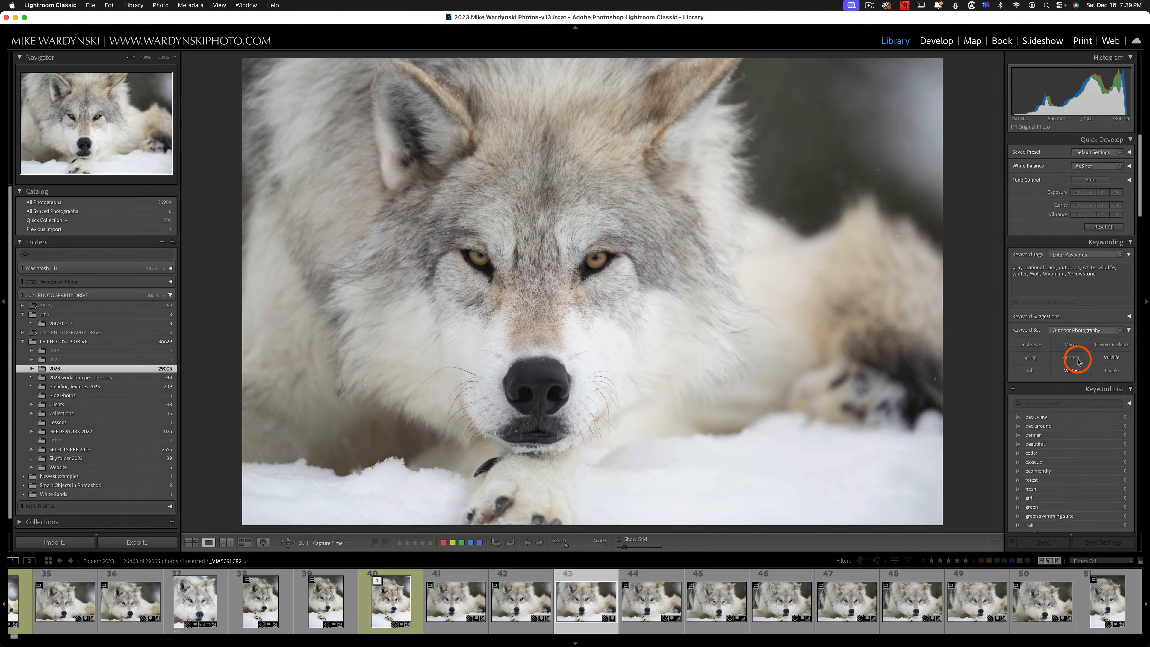
Collapse Keywording, browse the Keyword List and assign the keyword wild to the wolf photo
{"action": "left_click", "coordinate": [1128, 242]}
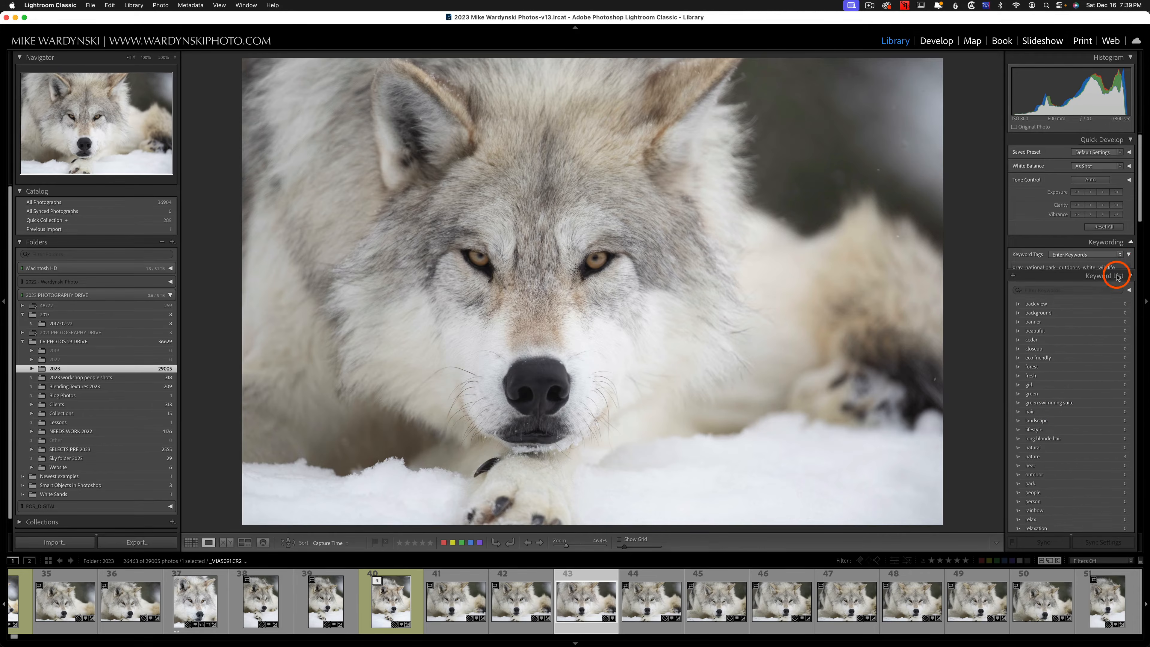
{"action": "scroll", "coordinate": [1060, 400], "scroll_direction": "down", "scroll_amount": 5}
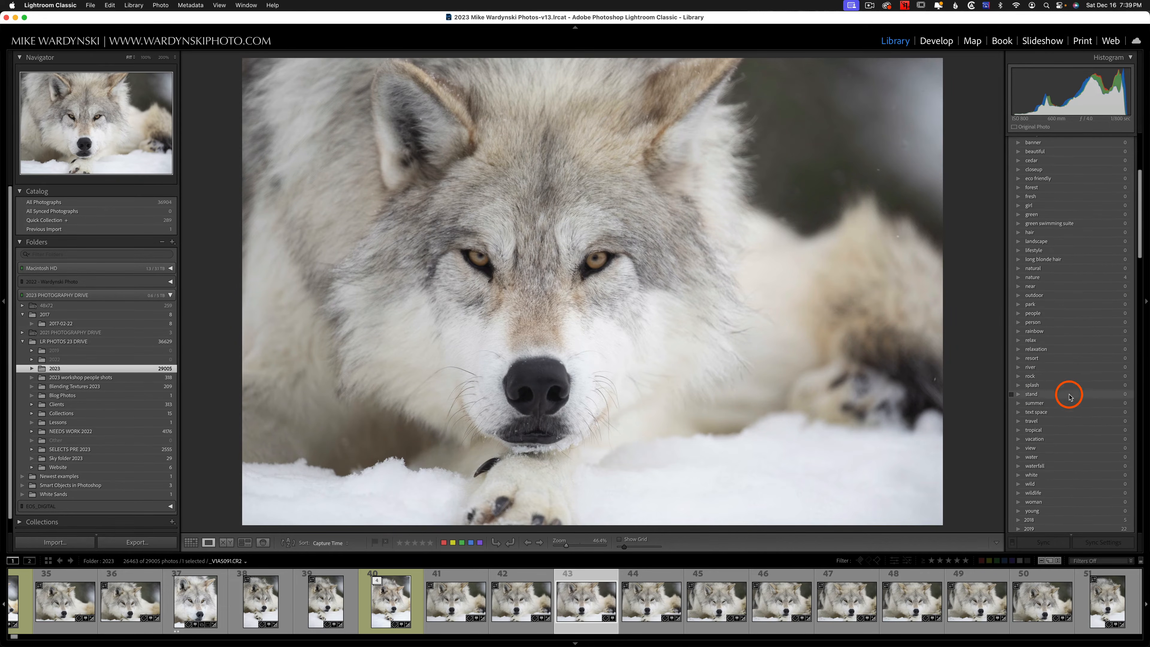
{"action": "scroll", "coordinate": [1055, 345], "scroll_direction": "down", "scroll_amount": 1}
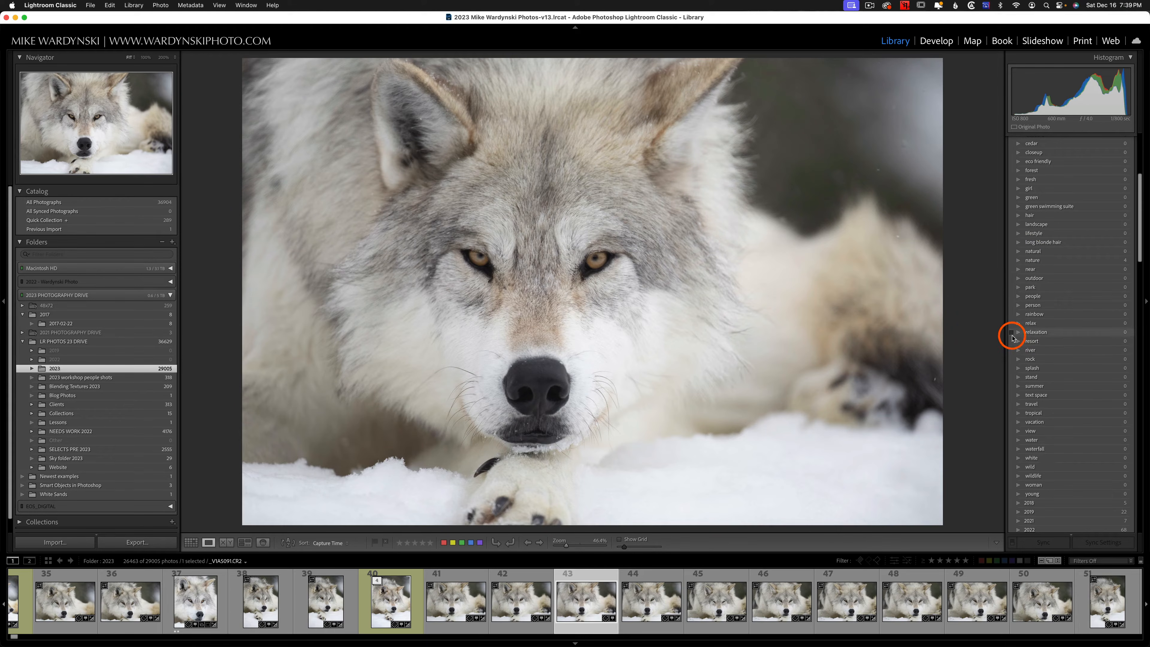
{"action": "scroll", "coordinate": [1024, 335], "scroll_direction": "down", "scroll_amount": 5}
{"action": "left_click", "coordinate": [1035, 367]}
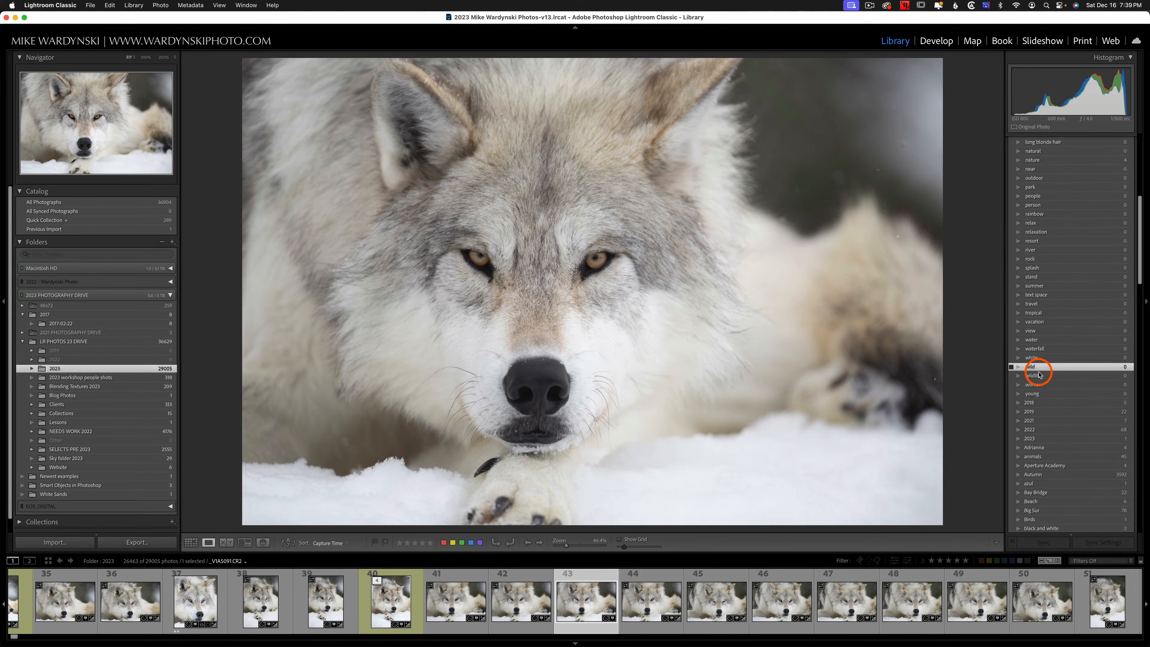
{"action": "left_click", "coordinate": [1012, 368]}
{"action": "scroll", "coordinate": [1047, 378], "scroll_direction": "down", "scroll_amount": 3}
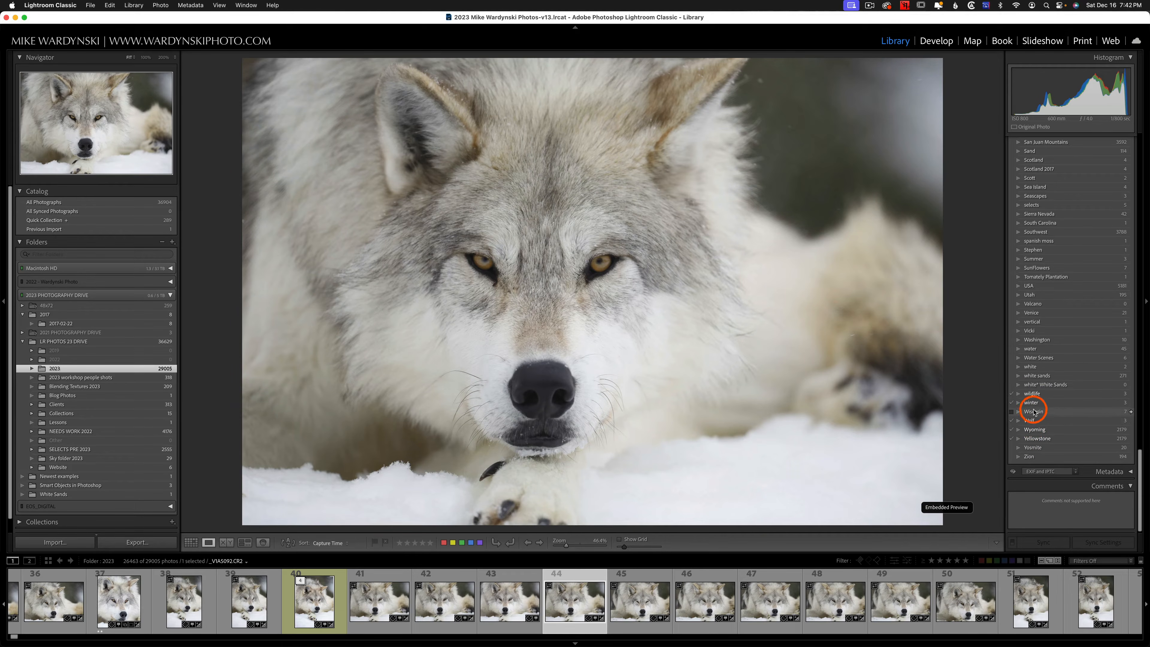
Collapse the Keyword List and show the Metadata settings of the wolf photo
{"action": "scroll", "coordinate": [1129, 414], "scroll_direction": "up", "scroll_amount": 20}
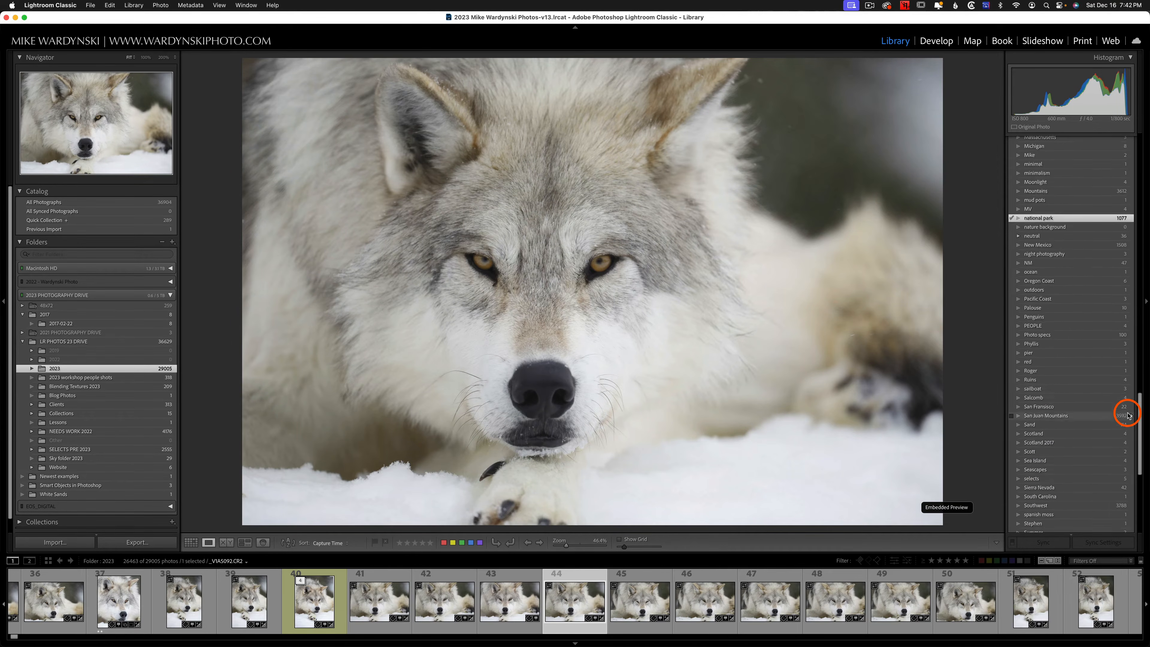
{"action": "left_click", "coordinate": [1124, 405]}
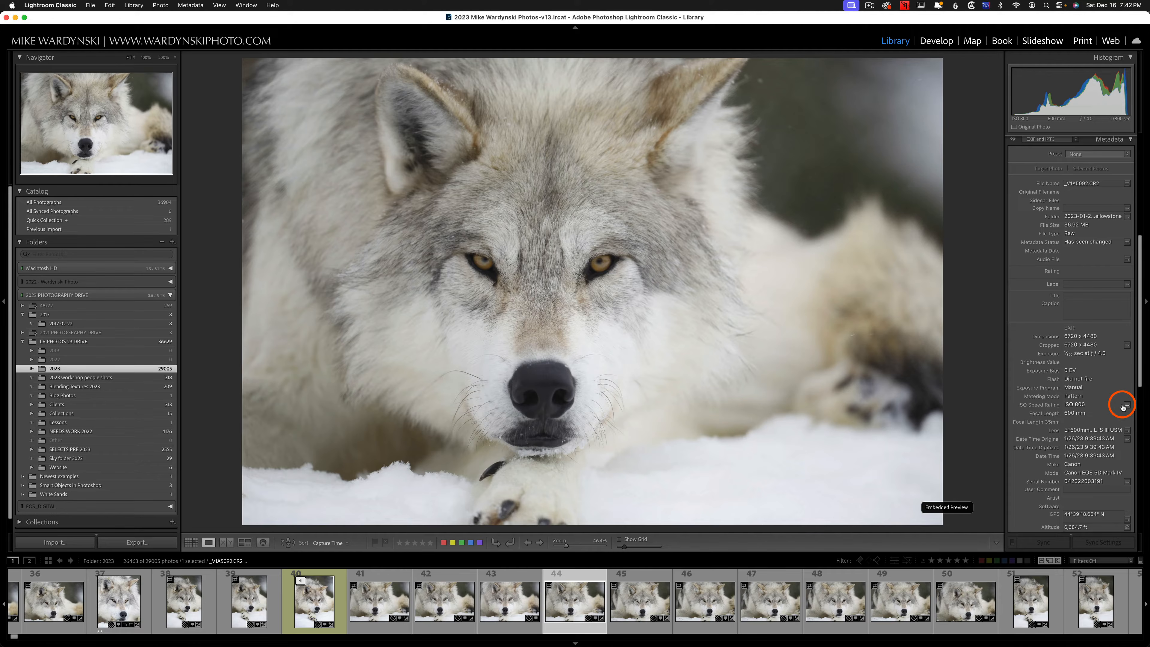
{"action": "scroll", "coordinate": [1089, 329], "scroll_direction": "up", "scroll_amount": 3}
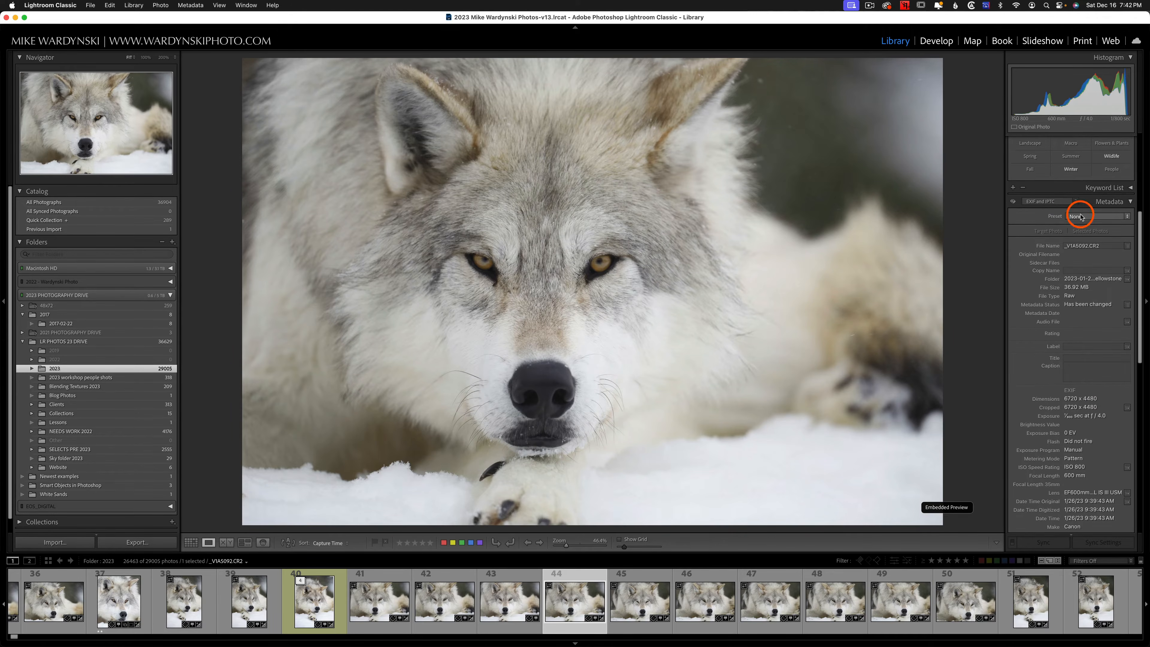
Switch the metadata view to EXIF and back to EXIF and IPTC to compare the listed fields
{"action": "left_click", "coordinate": [1064, 202]}
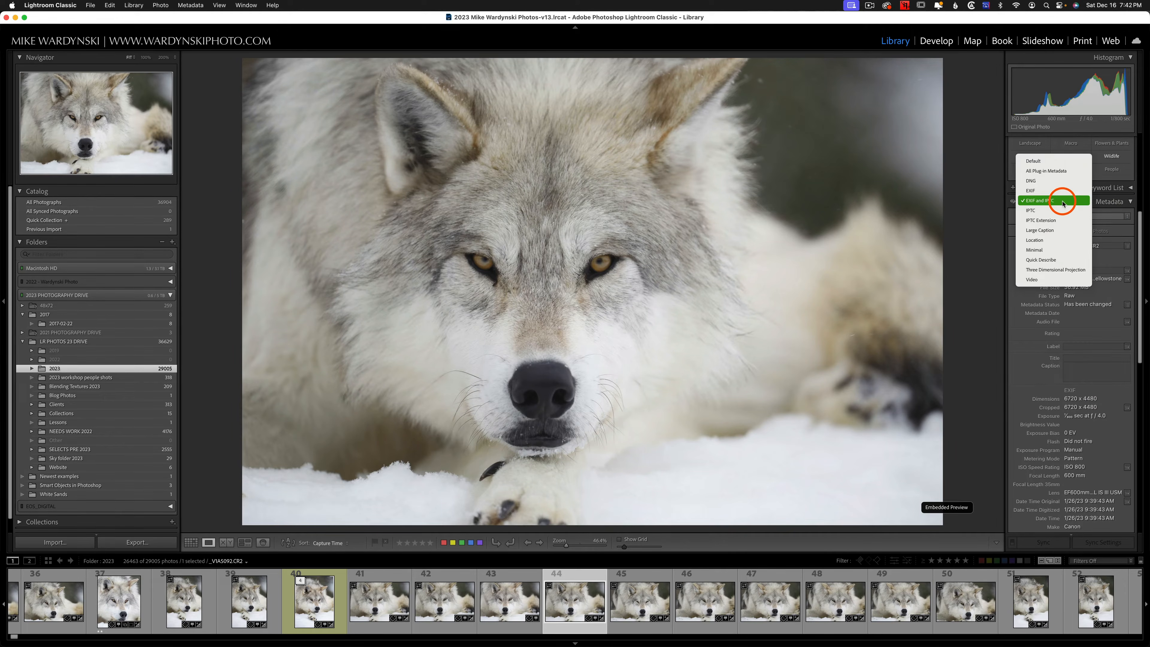
{"action": "left_click", "coordinate": [1040, 192]}
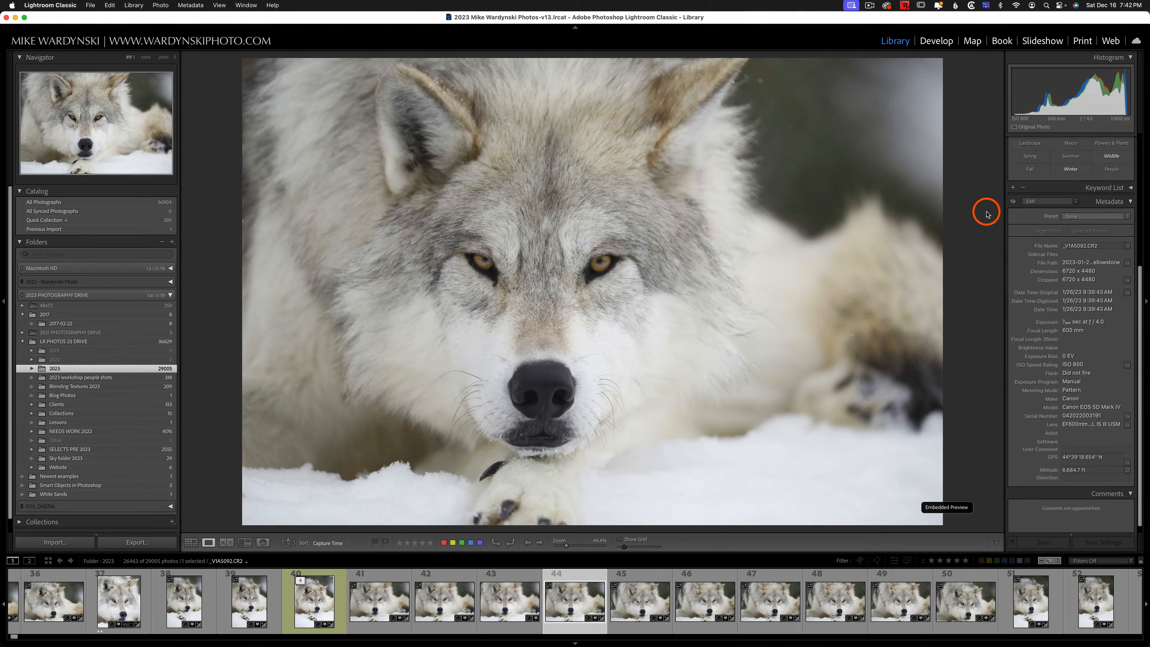
{"action": "left_click", "coordinate": [1065, 202]}
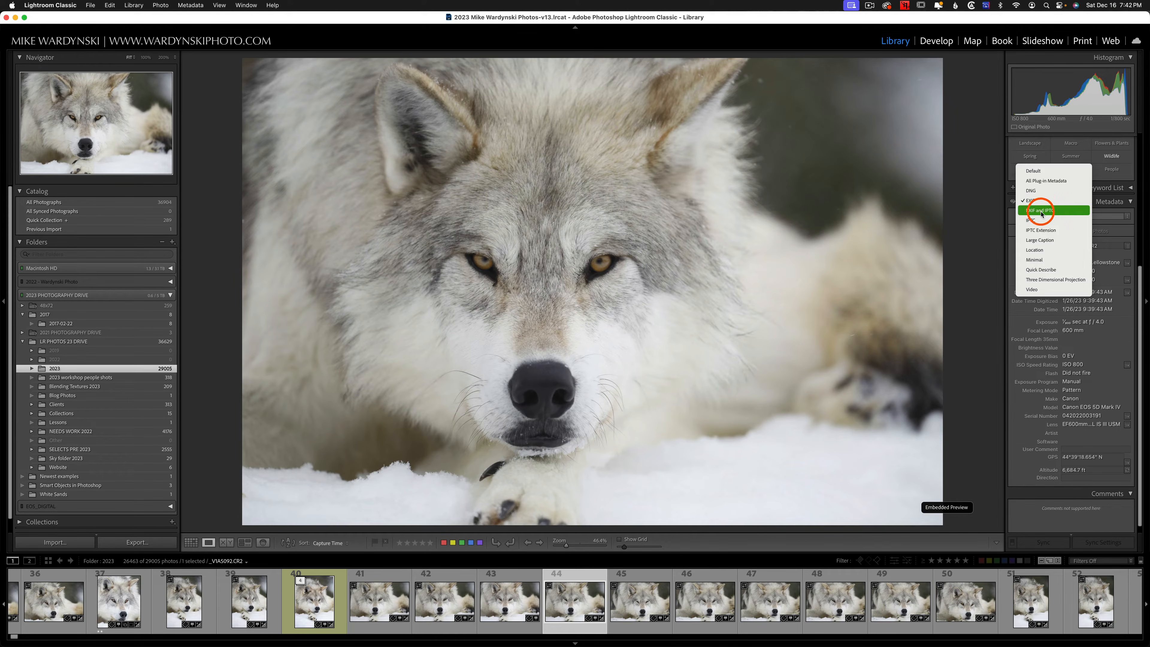
{"action": "left_click", "coordinate": [1062, 212]}
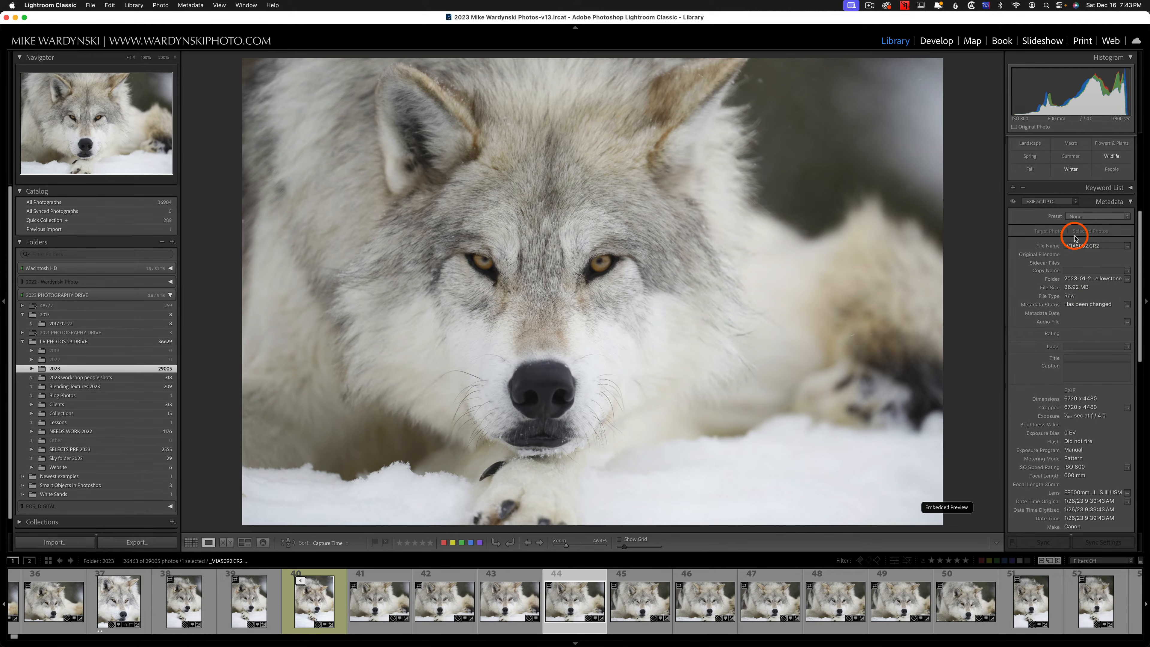
Set the photo's metadata title to Wolf and review its EXIF exposure, lens and camera fields
{"action": "left_click", "coordinate": [1076, 359]}
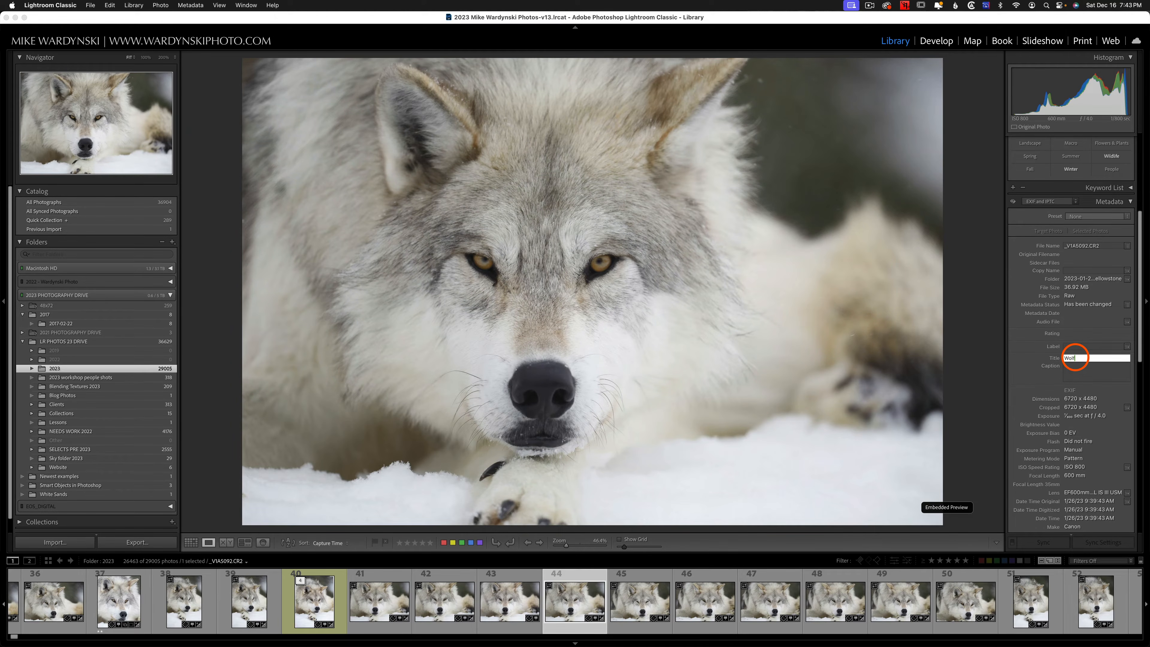
{"action": "scroll", "coordinate": [1086, 219], "scroll_direction": "up", "scroll_amount": 1}
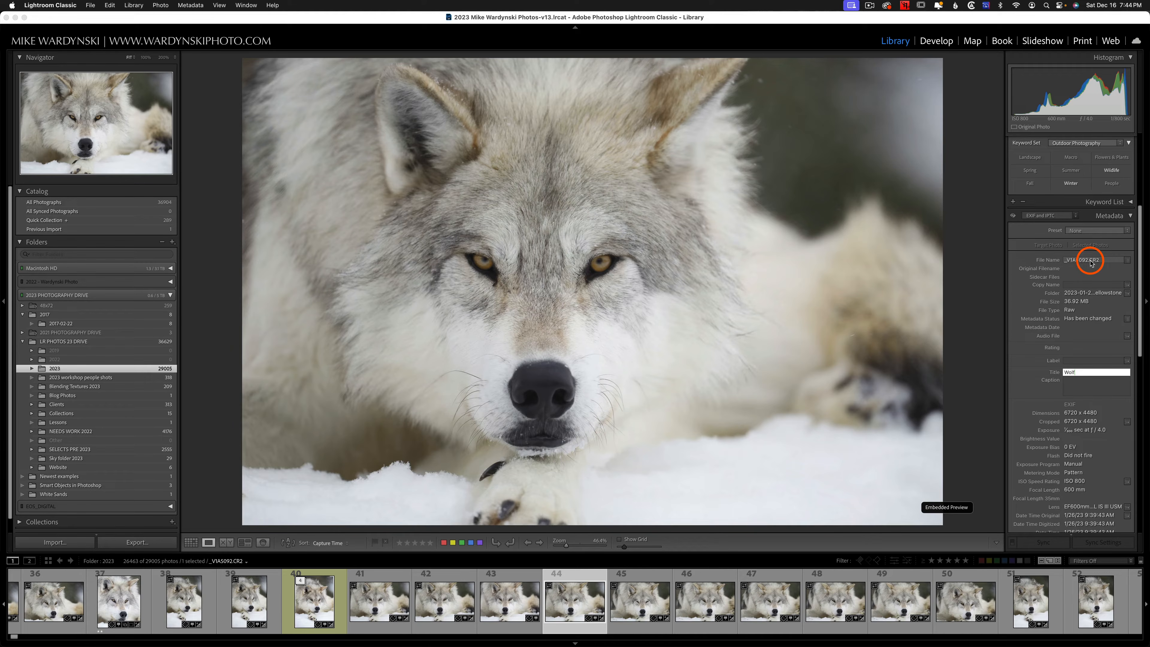
{"action": "scroll", "coordinate": [1090, 263], "scroll_direction": "down", "scroll_amount": 5}
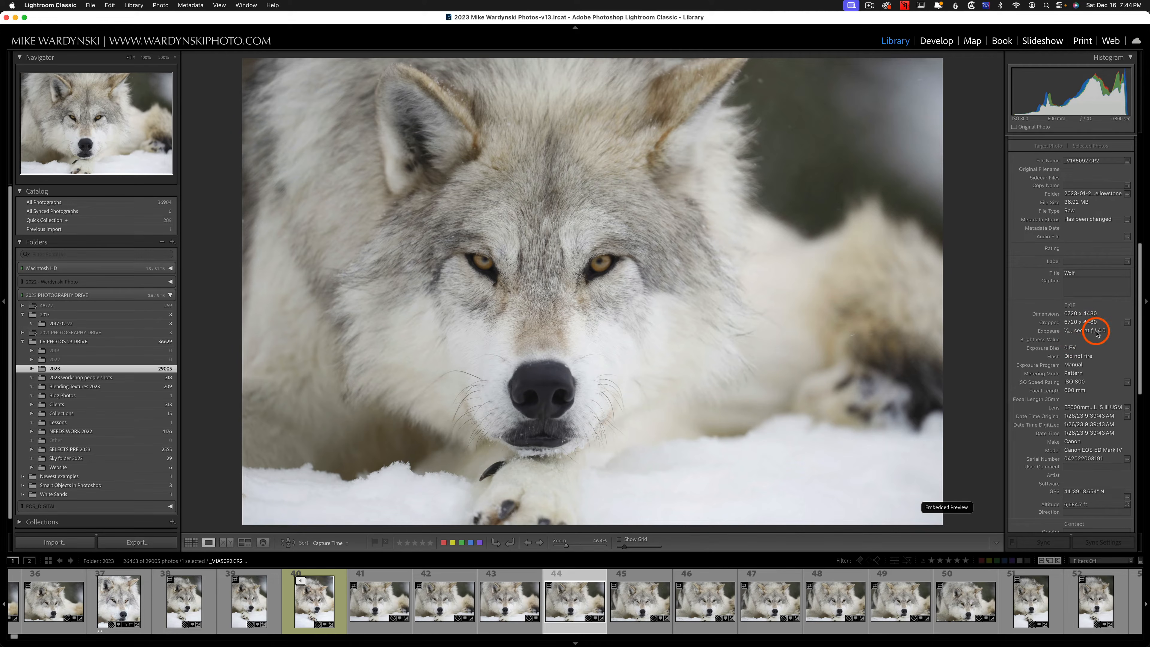
{"action": "scroll", "coordinate": [1076, 357], "scroll_direction": "down", "scroll_amount": 1}
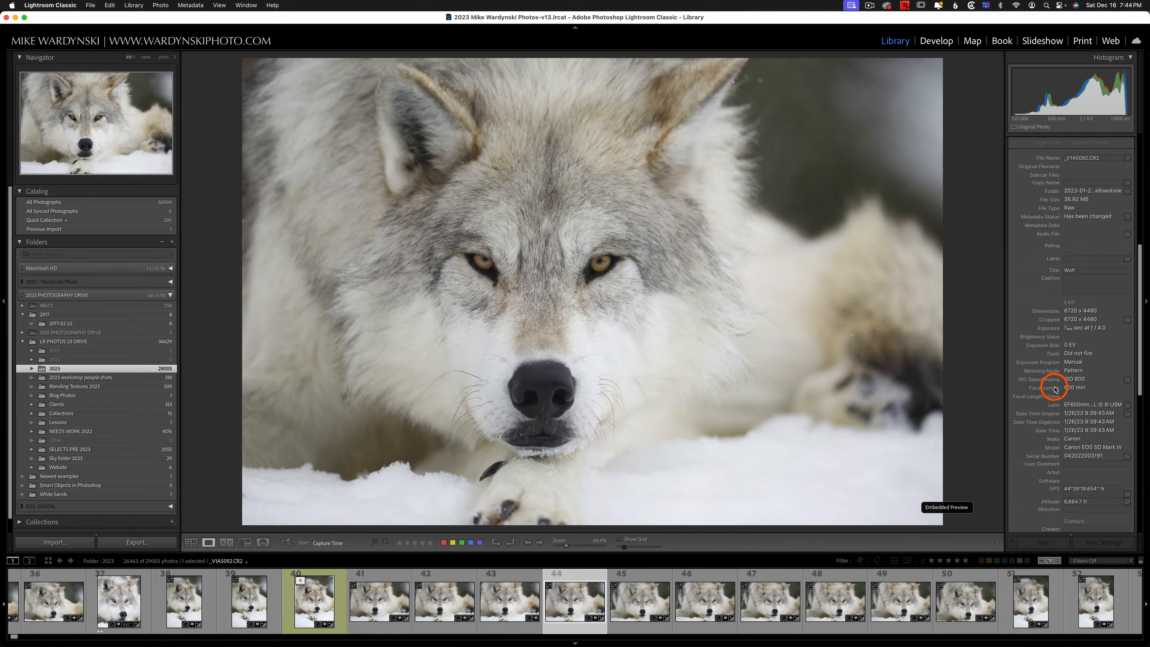
{"action": "scroll", "coordinate": [1065, 406], "scroll_direction": "down", "scroll_amount": 1}
{"action": "scroll", "coordinate": [1081, 390], "scroll_direction": "down", "scroll_amount": 3}
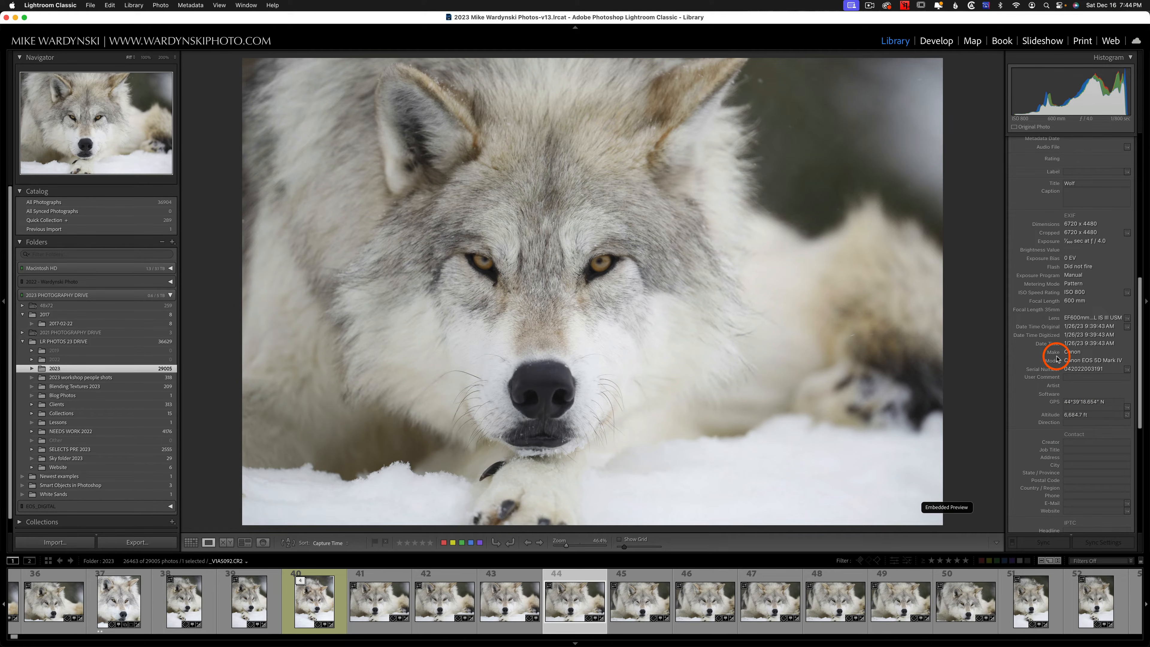
Collapse the Metadata and Comments sections
{"action": "scroll", "coordinate": [1100, 312], "scroll_direction": "up", "scroll_amount": 4}
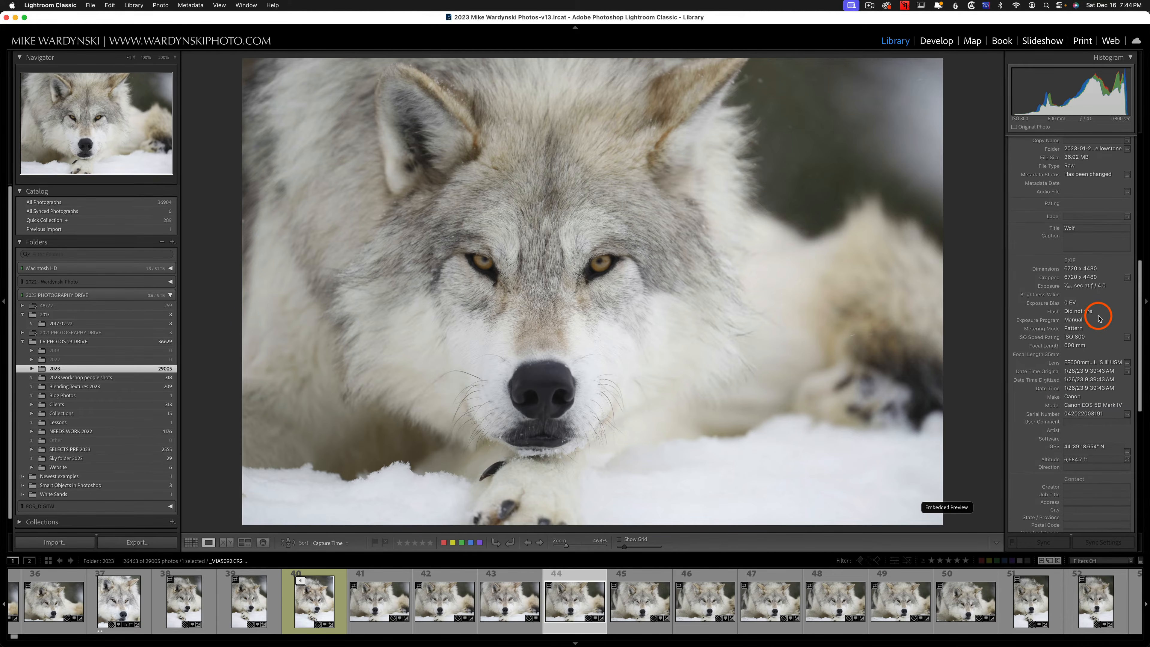
{"action": "scroll", "coordinate": [1102, 317], "scroll_direction": "up", "scroll_amount": 8}
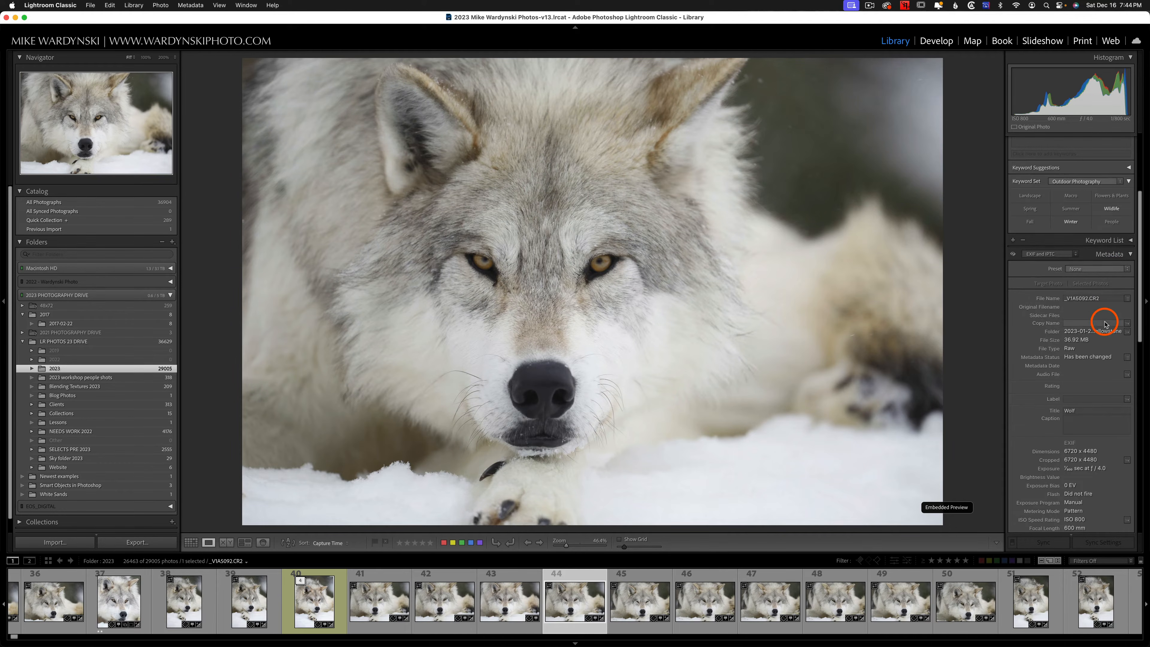
{"action": "left_click", "coordinate": [1132, 254]}
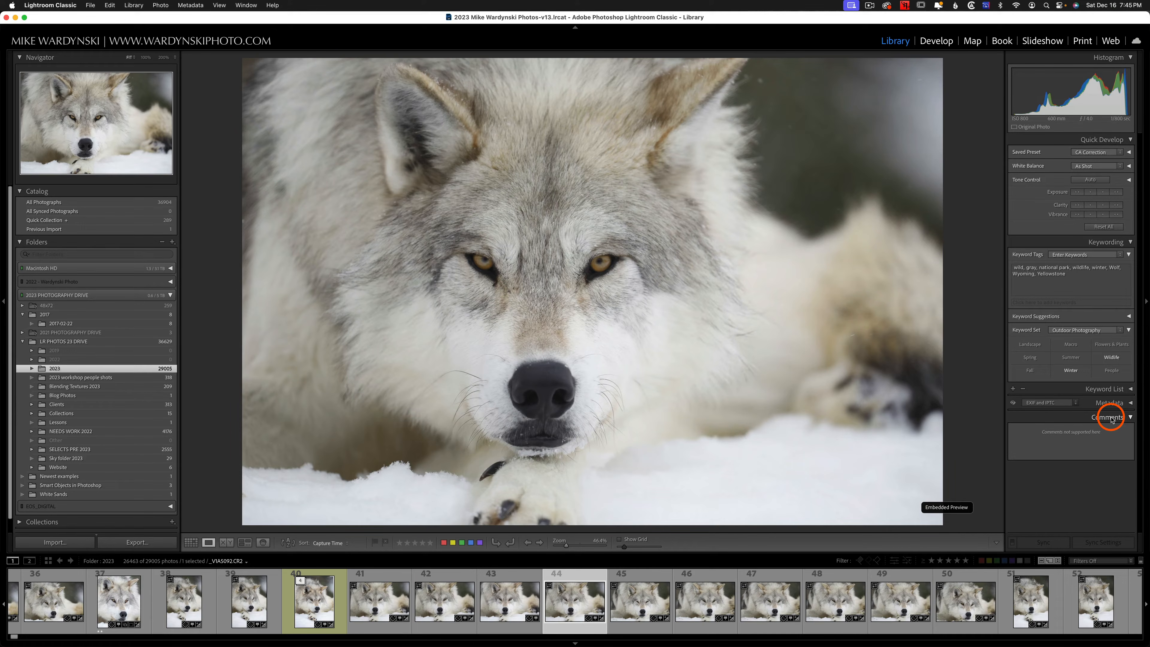
{"action": "left_click", "coordinate": [1131, 418]}
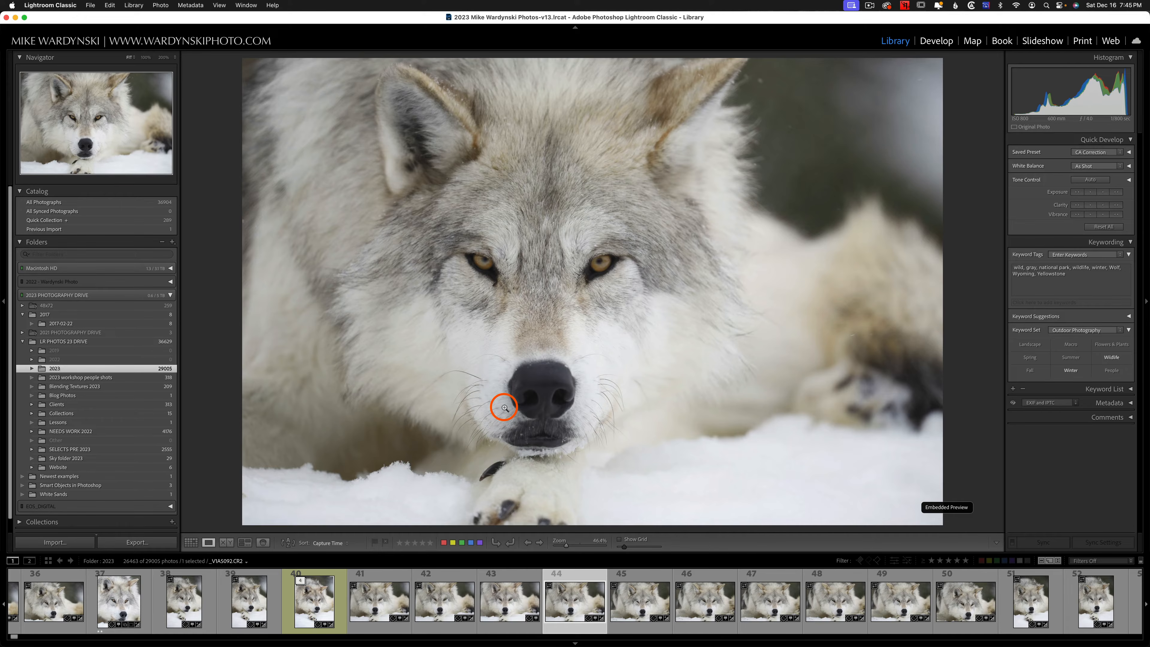
Toggle the toolbar below the wolf photo off and on several times
{"action": "key", "text": "t"}
{"action": "key", "text": "t"}
{"action": "key", "text": "t"}
{"action": "key", "text": "t"}
{"action": "key", "text": "t"}
{"action": "key", "text": "t"}
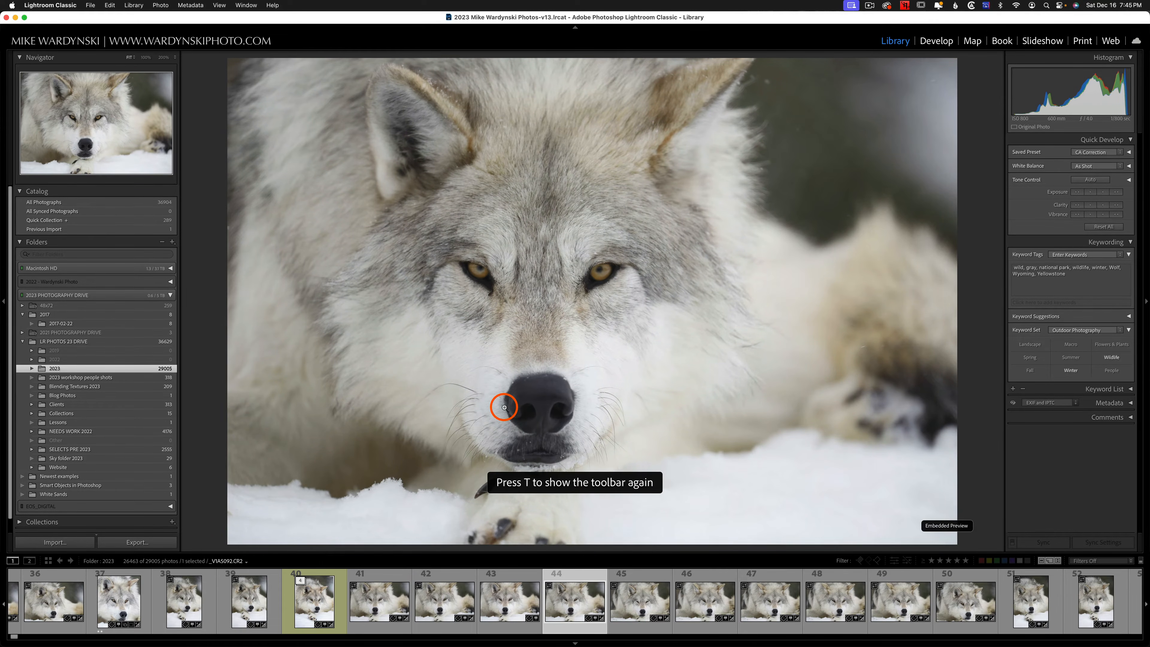
{"action": "left_click", "coordinate": [219, 5]}
{"action": "left_click", "coordinate": [228, 18]}
{"action": "left_click", "coordinate": [219, 5]}
{"action": "left_click", "coordinate": [228, 18]}
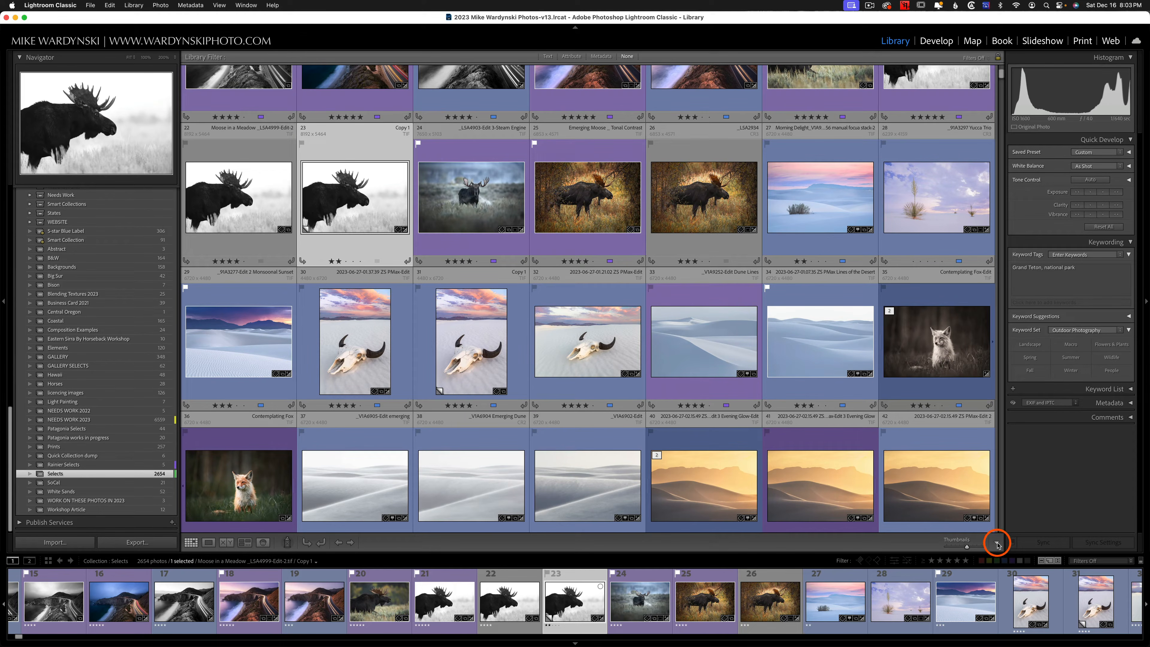
Add Sorting, Flagging, Rating and Color Label to the grid toolbar and toggle its Navigate option
{"action": "left_click", "coordinate": [997, 544]}
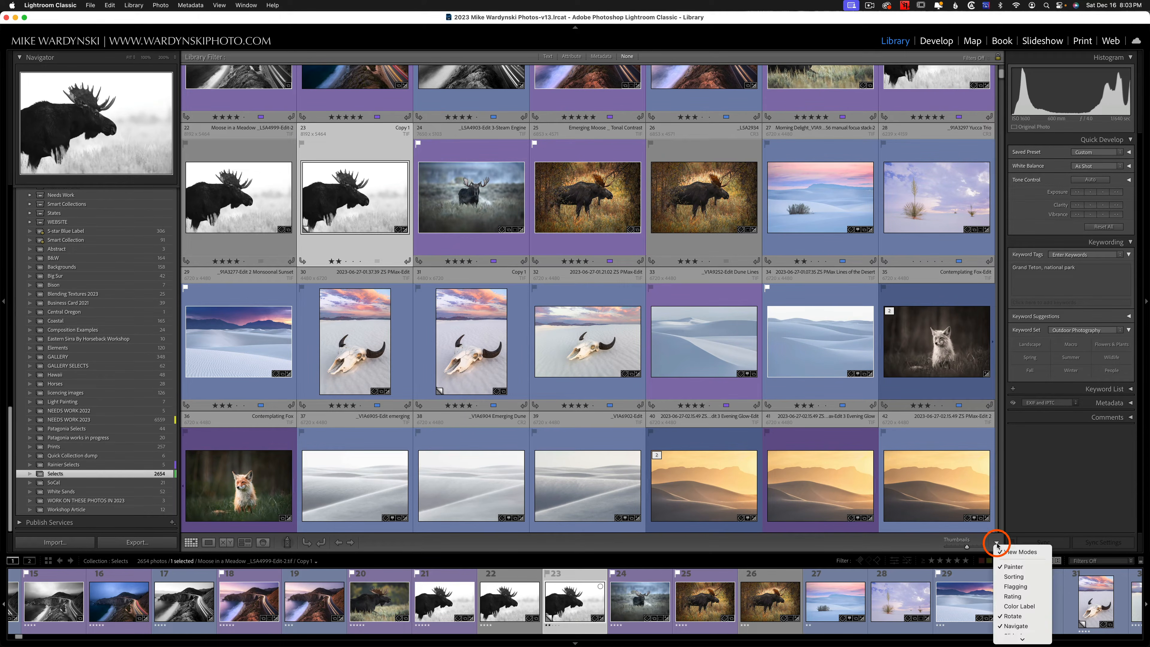
{"action": "left_click", "coordinate": [1016, 581]}
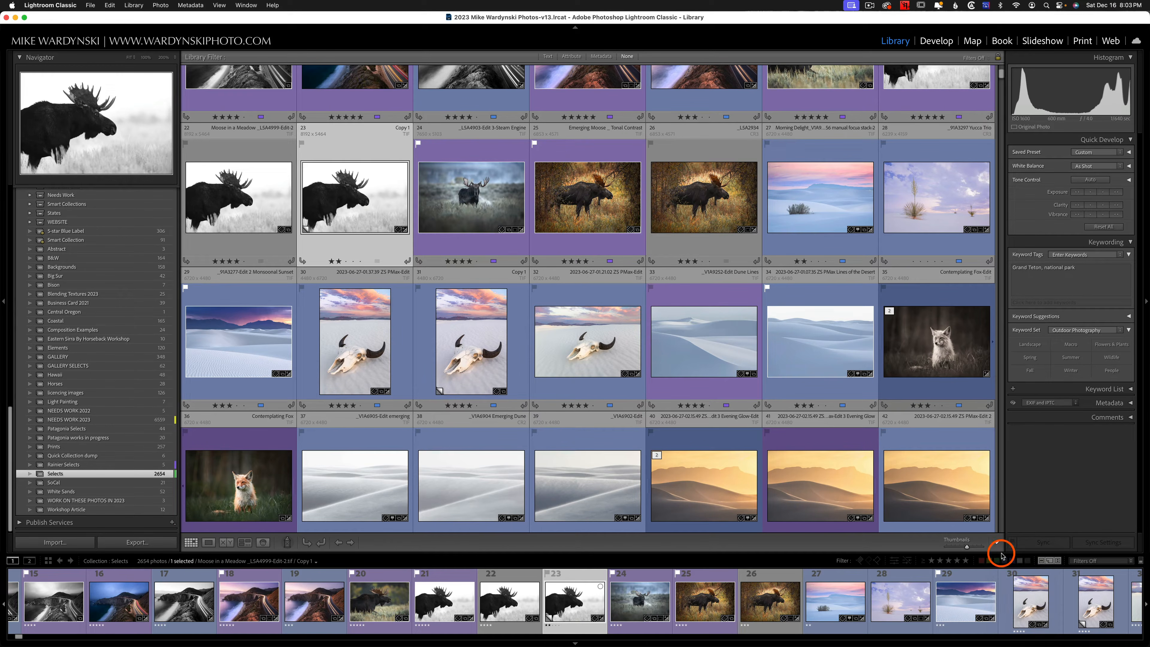
{"action": "left_click", "coordinate": [998, 544]}
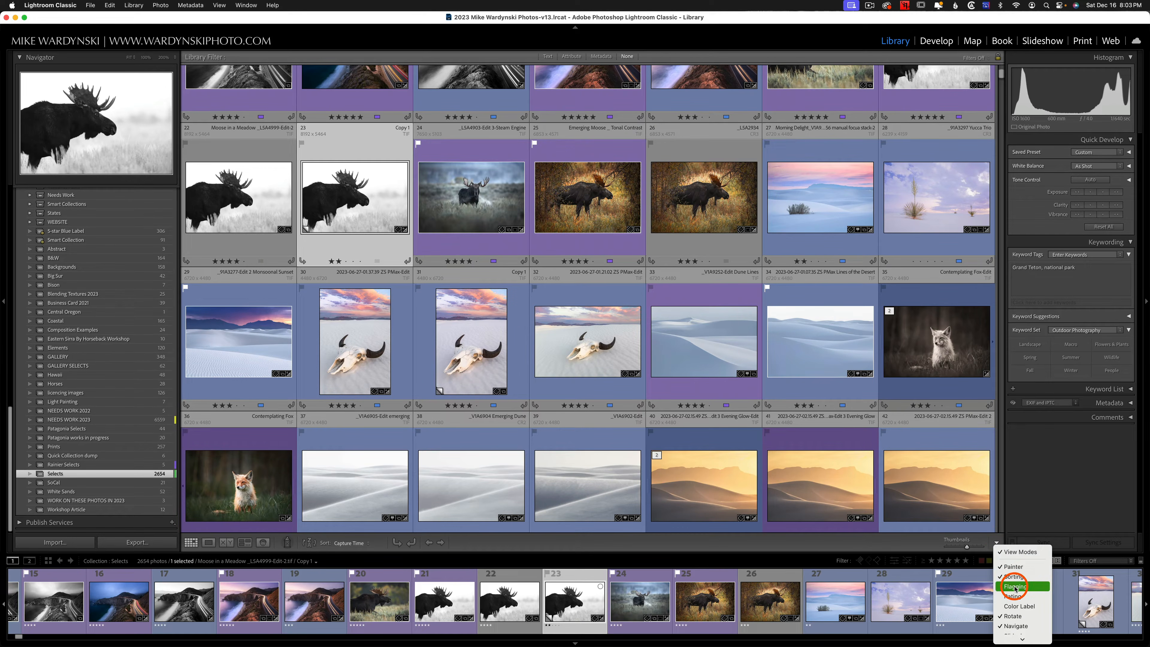
{"action": "left_click", "coordinate": [1015, 586]}
{"action": "left_click", "coordinate": [998, 544]}
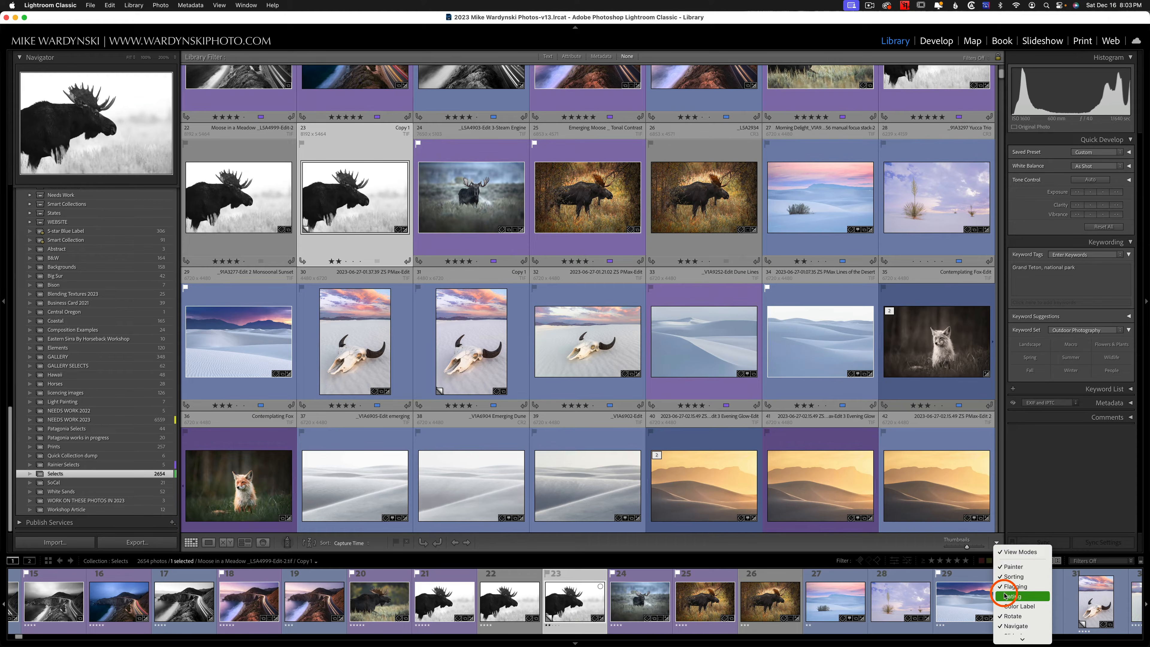
{"action": "left_click", "coordinate": [1011, 597]}
{"action": "left_click", "coordinate": [998, 543]}
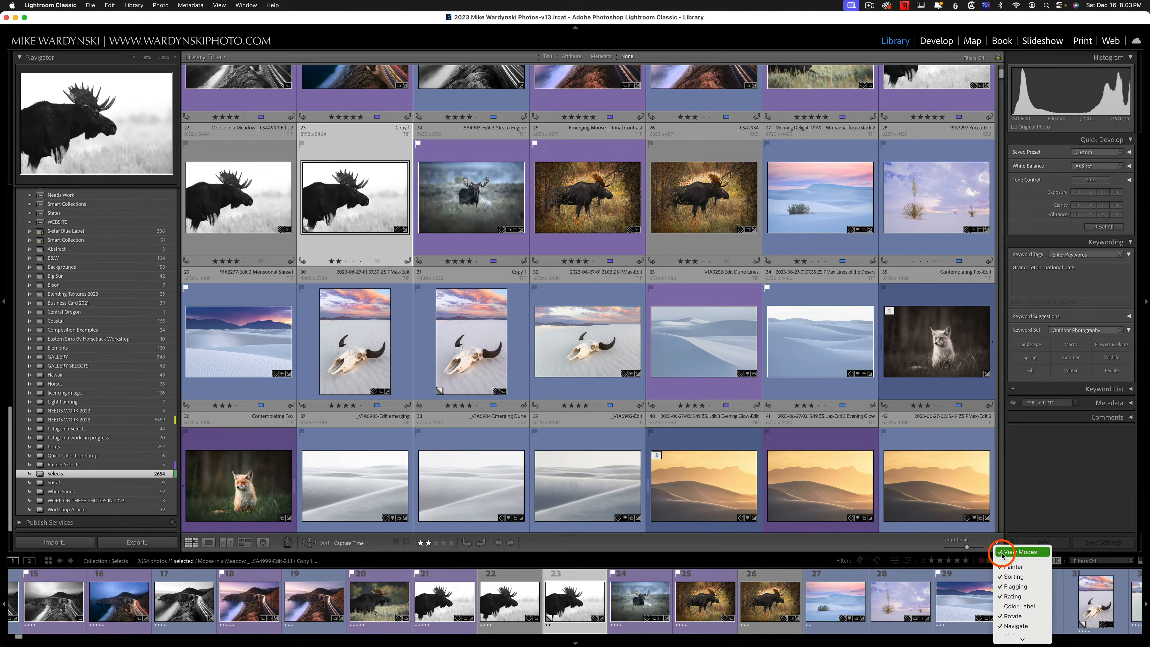
{"action": "left_click", "coordinate": [1010, 607]}
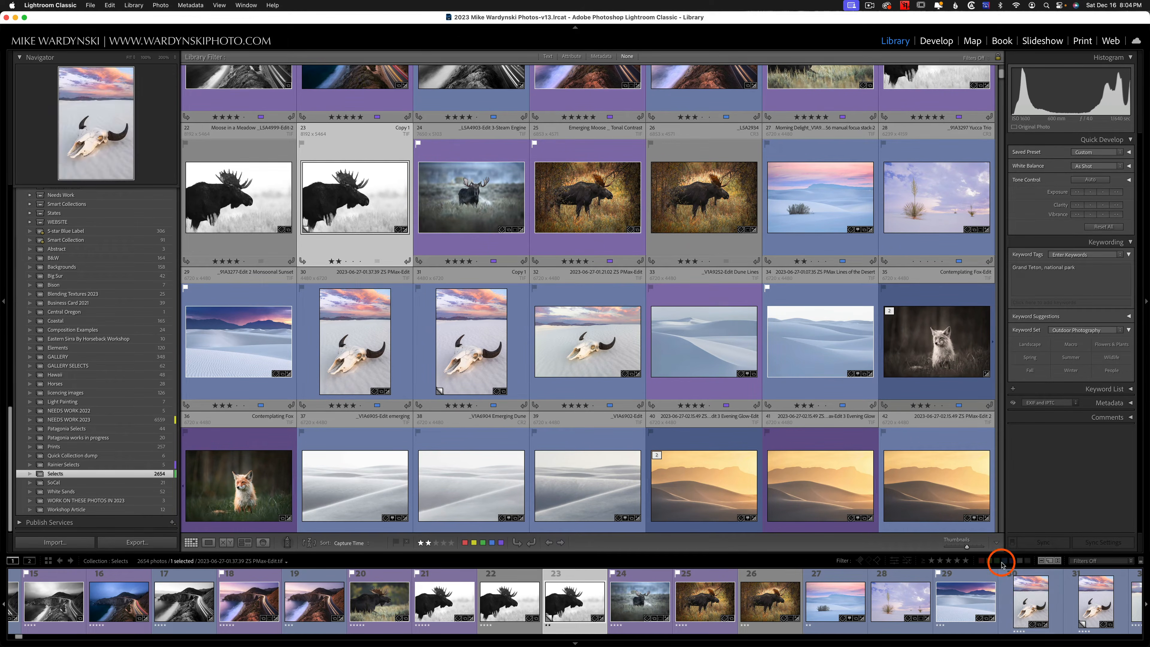
{"action": "left_click", "coordinate": [996, 543]}
{"action": "left_click", "coordinate": [1014, 627]}
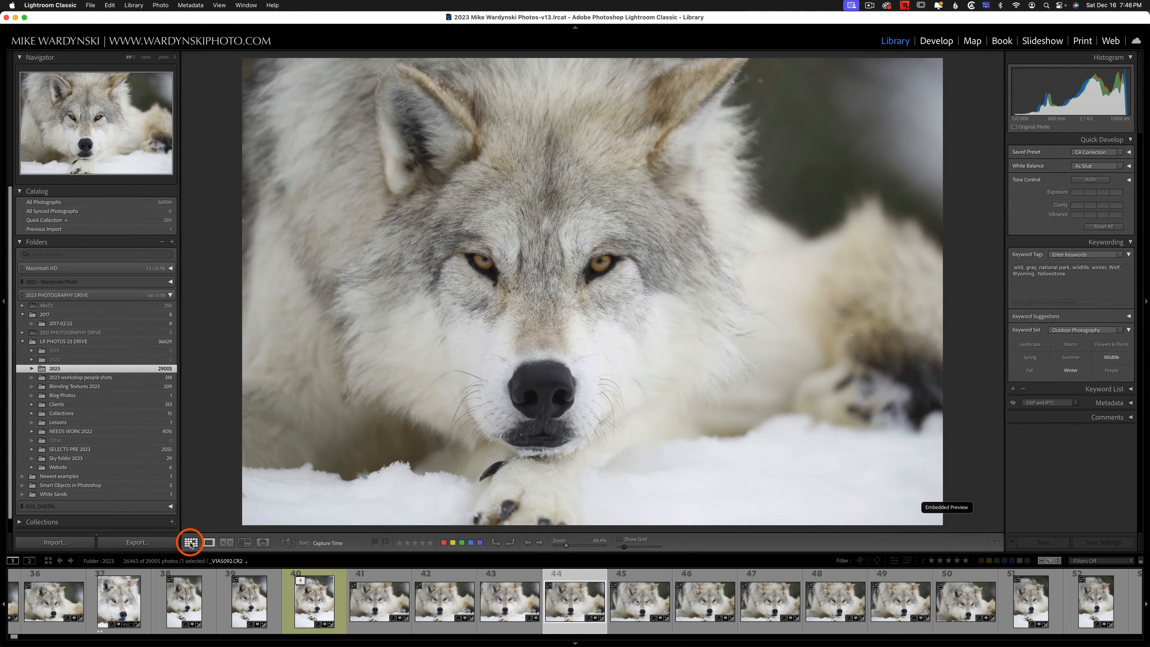
Show the 2023 folder's photos in Grid view and return to Loupe view of the wolf photo
{"action": "left_click", "coordinate": [191, 542]}
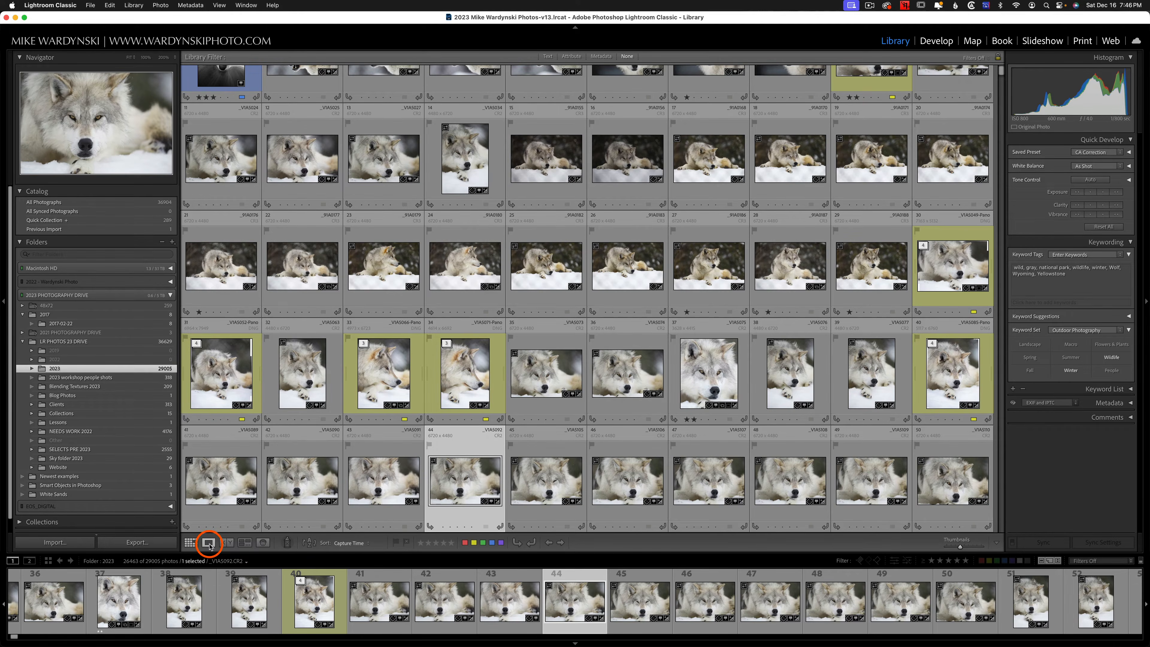
{"action": "left_click", "coordinate": [209, 543]}
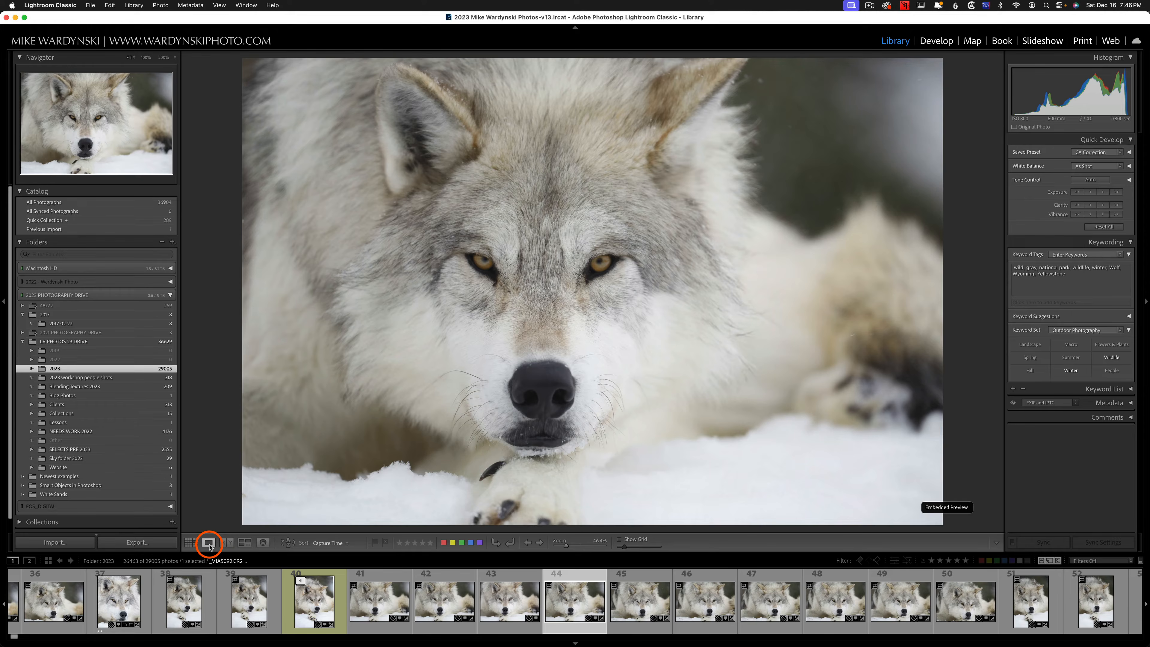
Open Compare view for the wolf photos and make photo 47 the Select beside candidate photo 45
{"action": "left_click", "coordinate": [226, 544]}
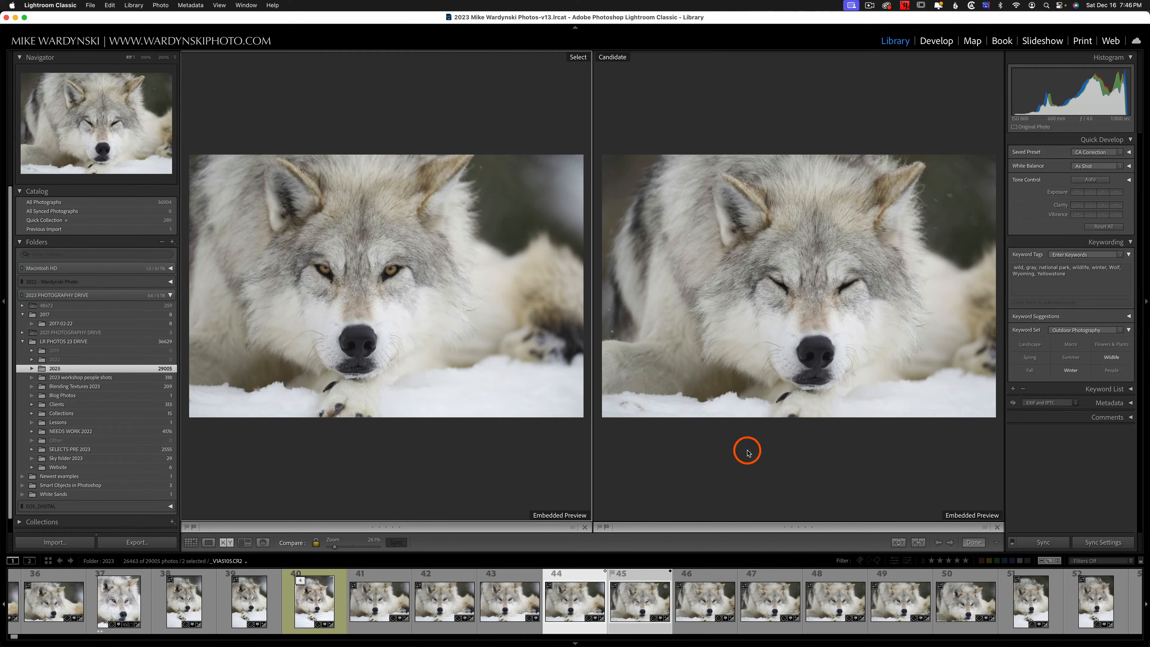
{"action": "scroll", "coordinate": [467, 561], "scroll_direction": "right", "scroll_amount": 2}
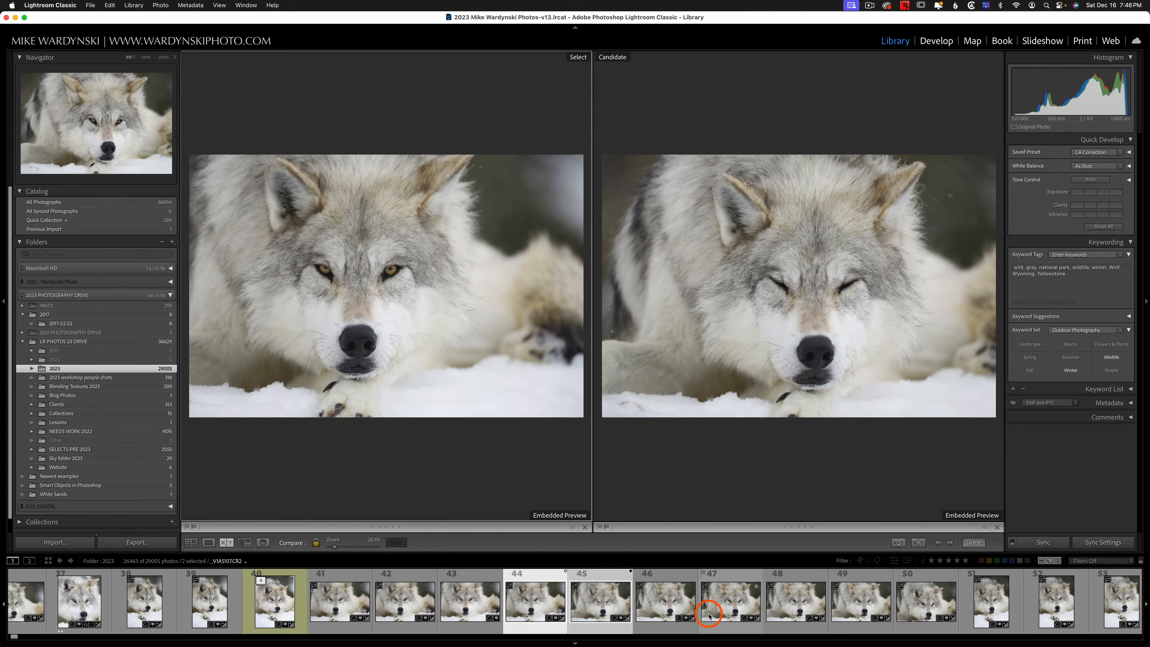
{"action": "left_click", "coordinate": [728, 602]}
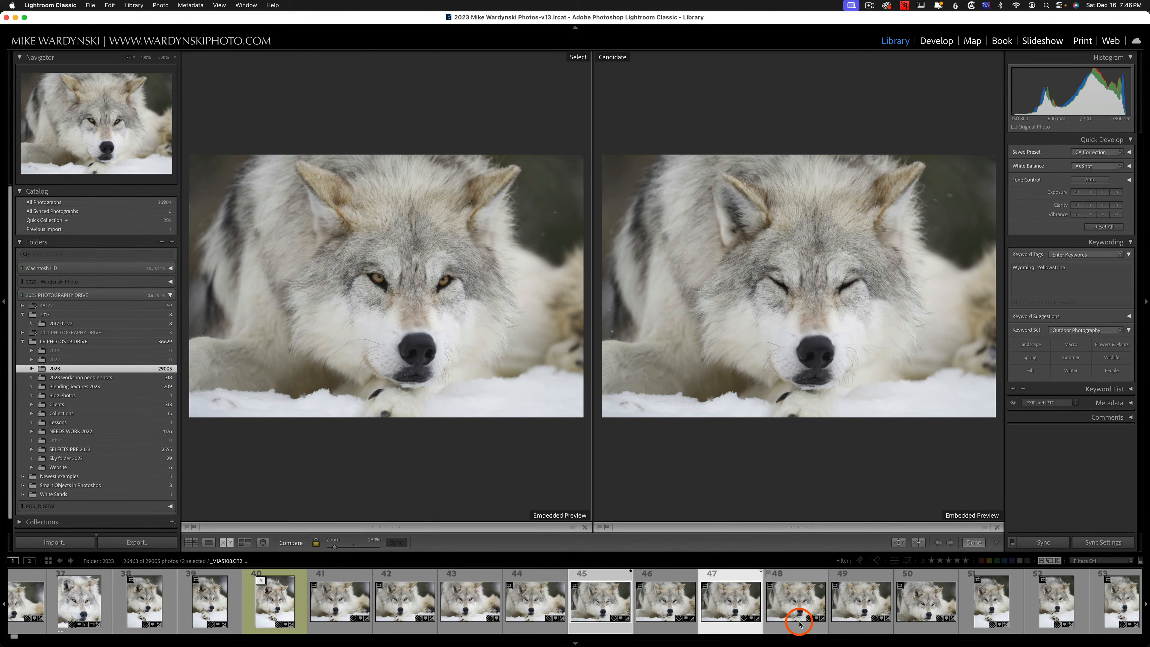
Make photo 54 the Select and photo 52 the Candidate in Compare view
{"action": "scroll", "coordinate": [805, 619], "scroll_direction": "right", "scroll_amount": 6}
{"action": "left_click", "coordinate": [770, 602]}
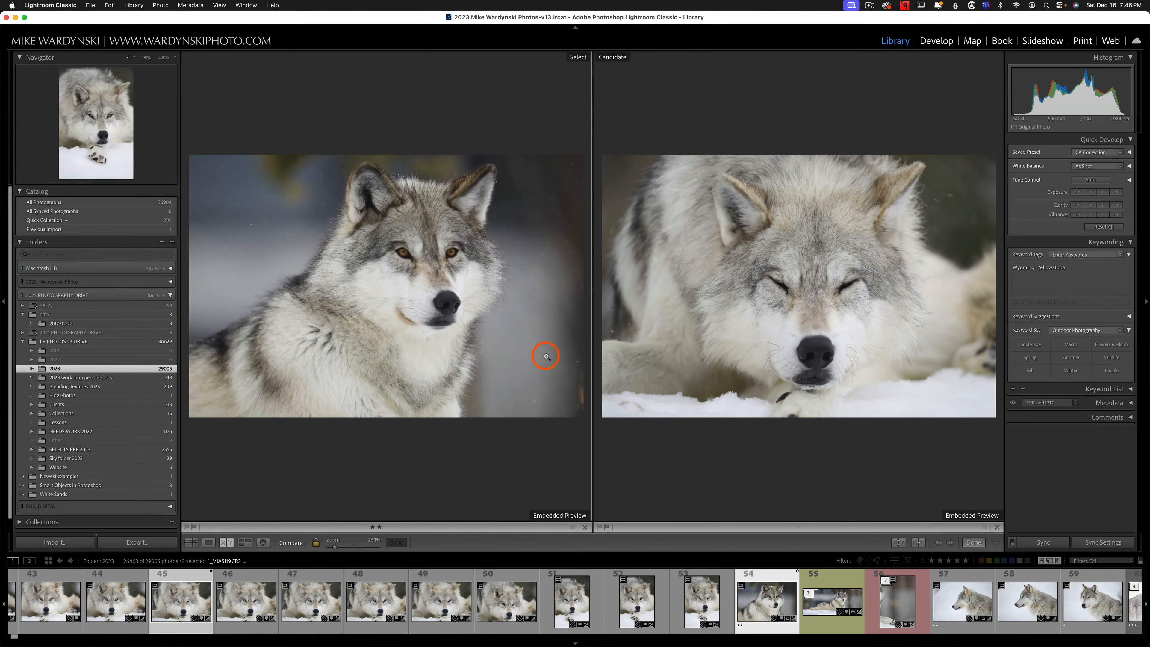
{"action": "left_click", "coordinate": [754, 287]}
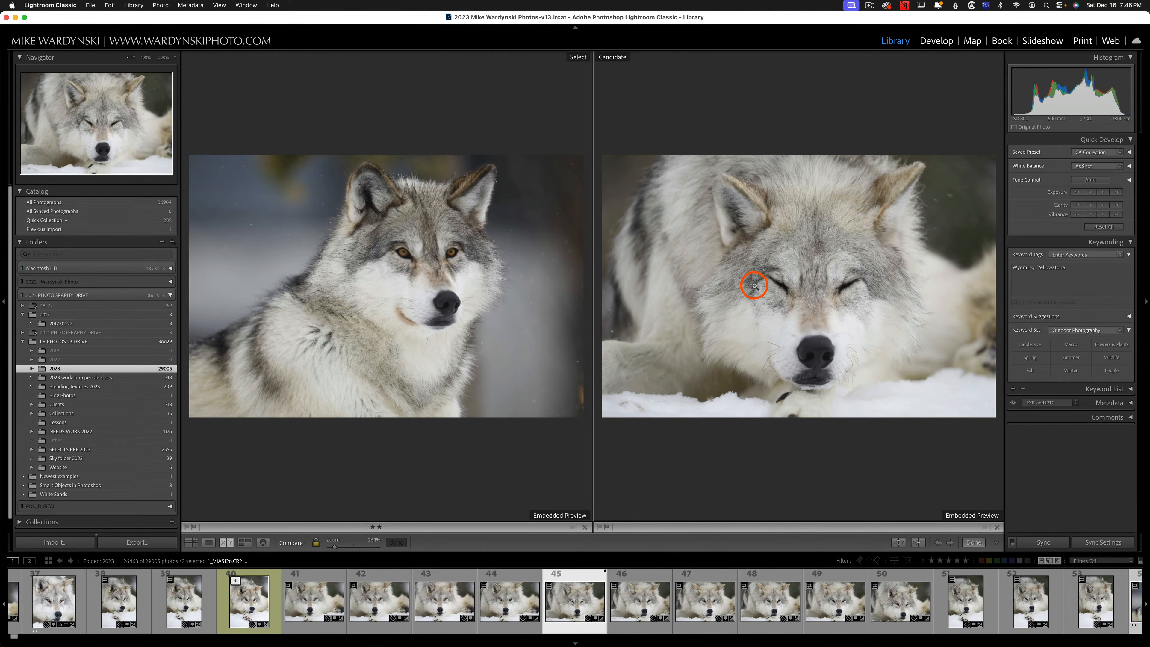
{"action": "left_click", "coordinate": [1032, 607]}
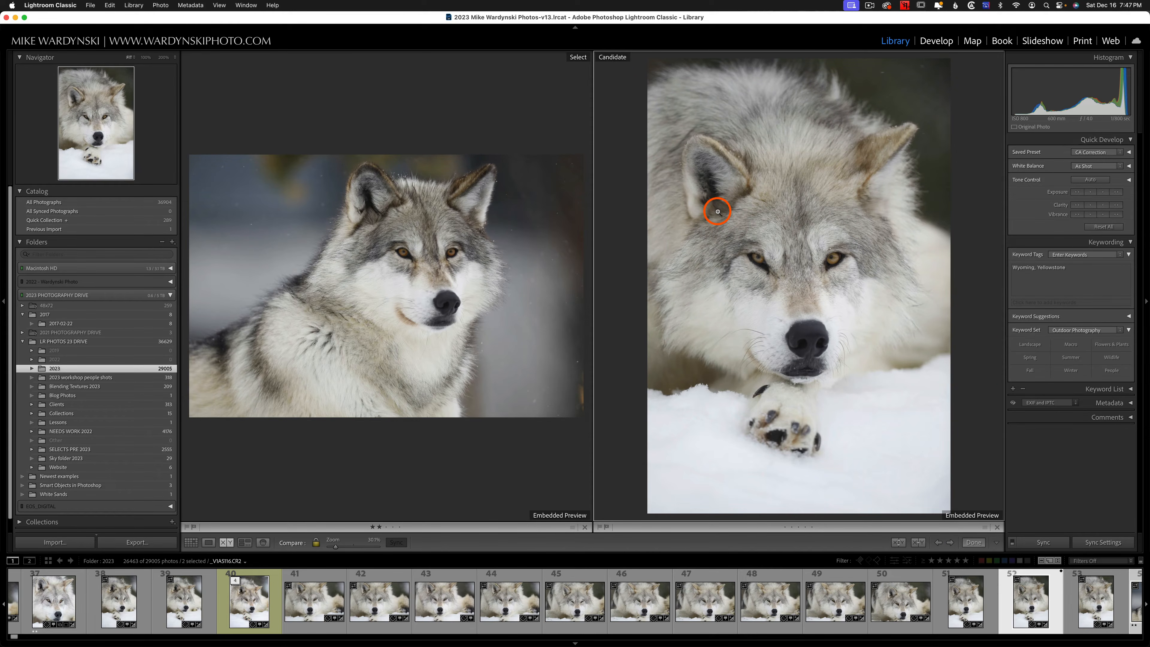
Show photo 54 in Loupe view, return to Compare view and make candidate photo 52 the active photo
{"action": "left_click", "coordinate": [208, 542]}
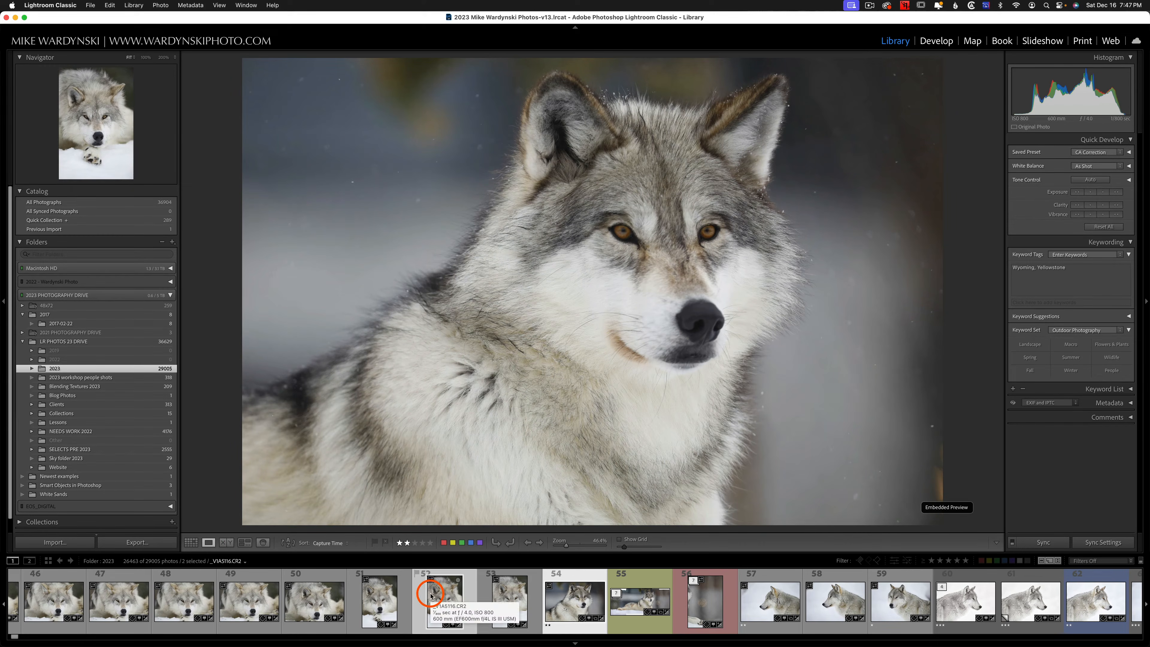
{"action": "left_click", "coordinate": [224, 543]}
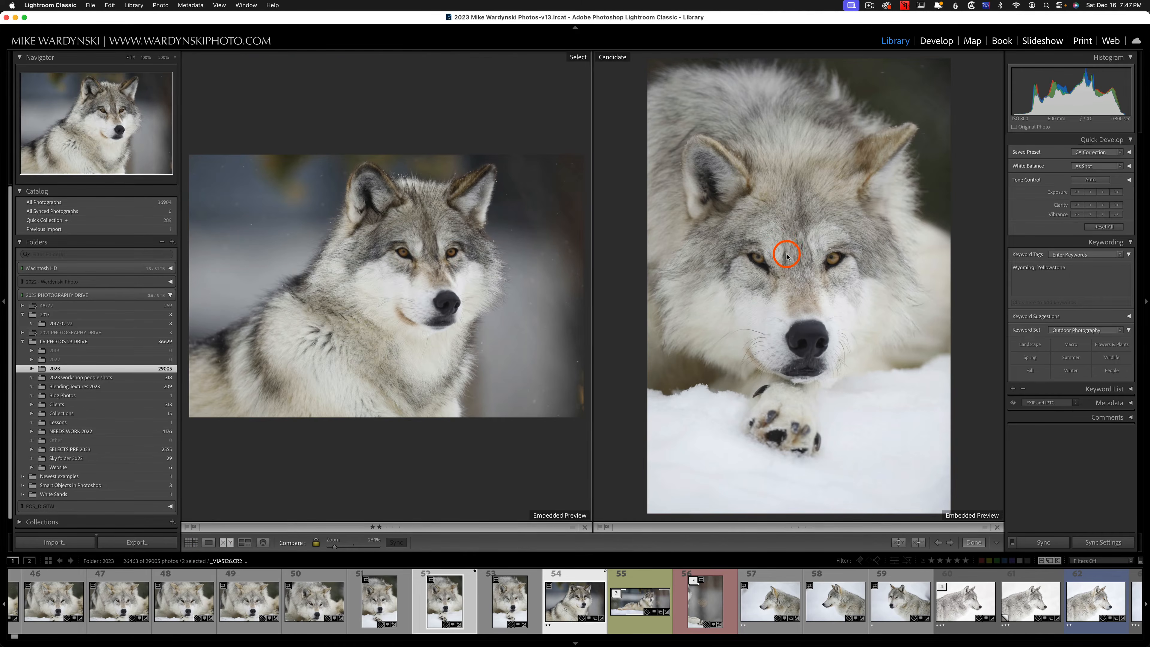
{"action": "left_click", "coordinate": [777, 251]}
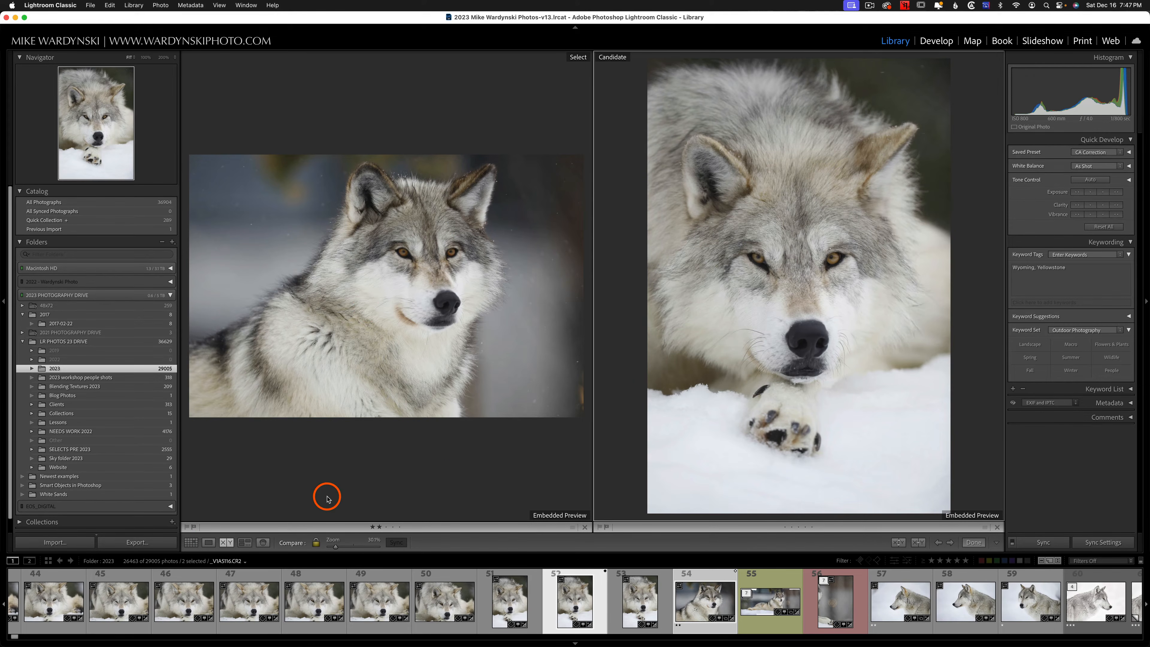
Open Survey view for the two selected wolf photos, add photo 57 and remove photo 52
{"action": "left_click", "coordinate": [208, 543]}
{"action": "left_click", "coordinate": [245, 543]}
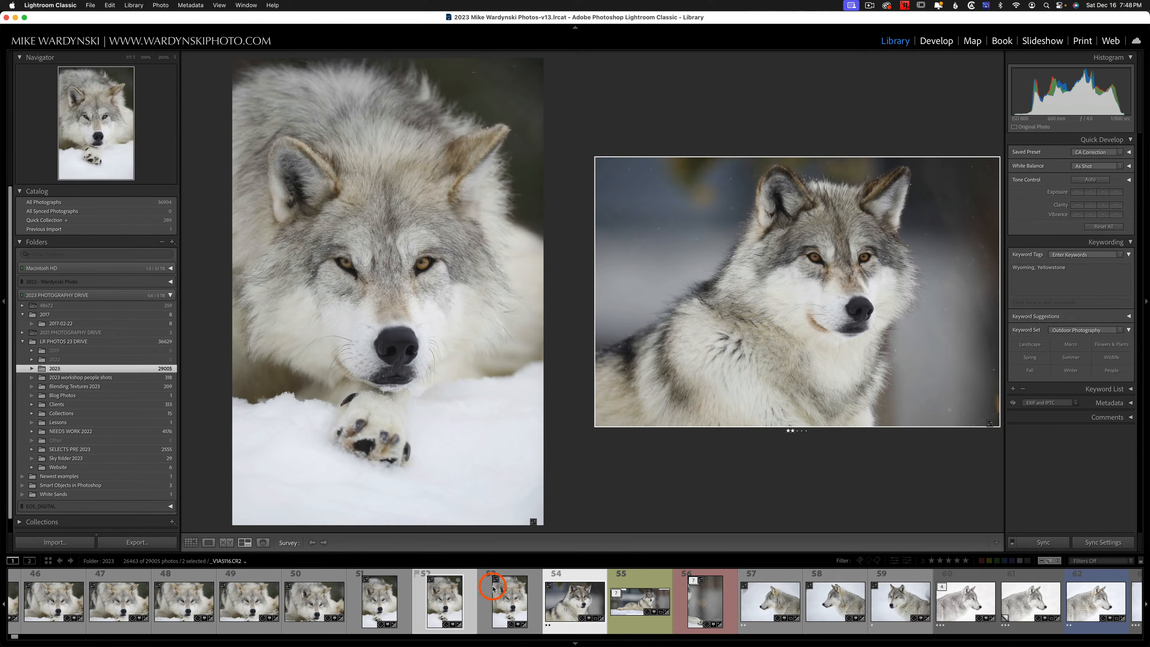
{"action": "left_click", "coordinate": [766, 607], "text": "super"}
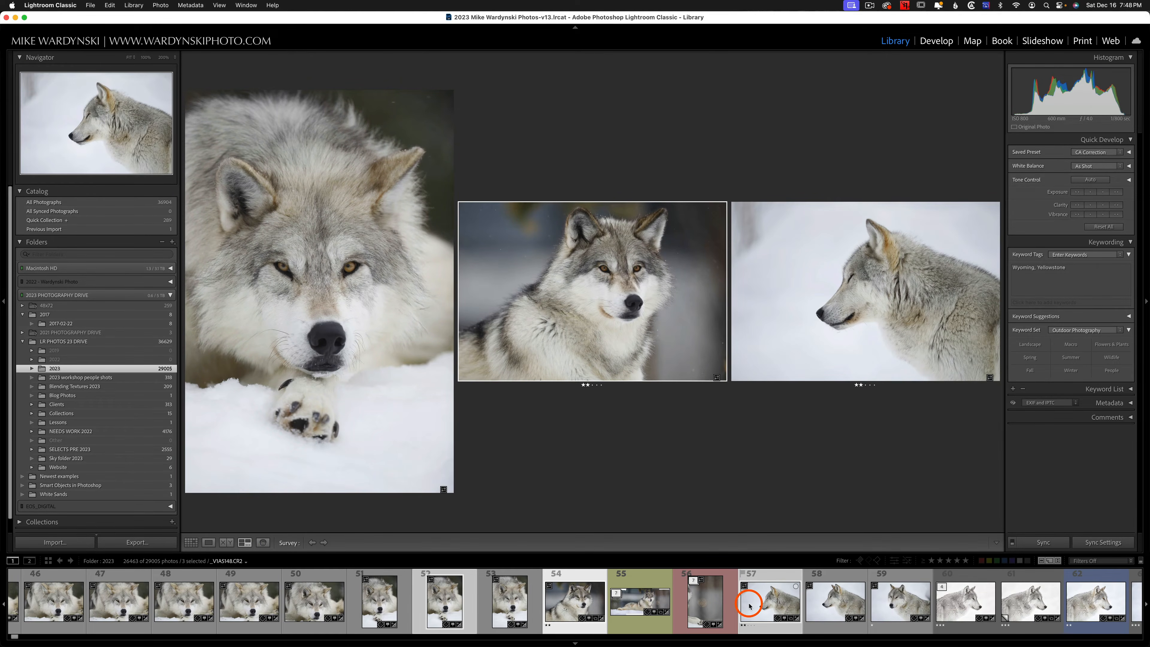
{"action": "left_click", "coordinate": [440, 603], "text": "super"}
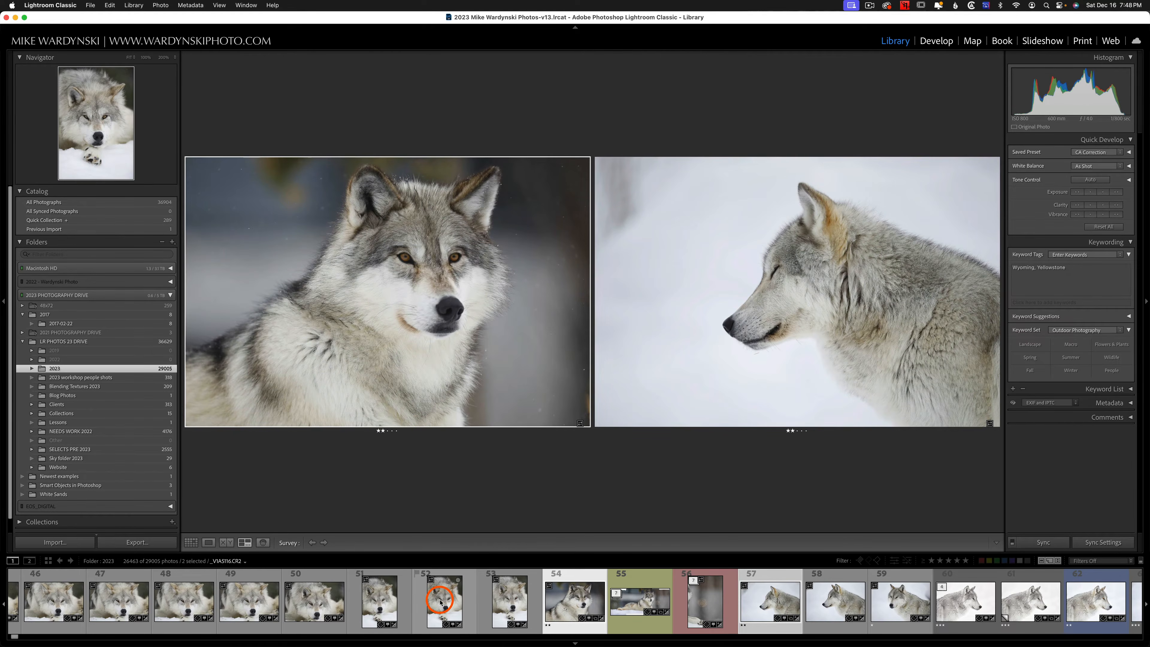
Add wolf photos 62, 72, 85, 90 and 93 from the filmstrip to the Survey view
{"action": "scroll", "coordinate": [824, 601], "scroll_direction": "right", "scroll_amount": 2}
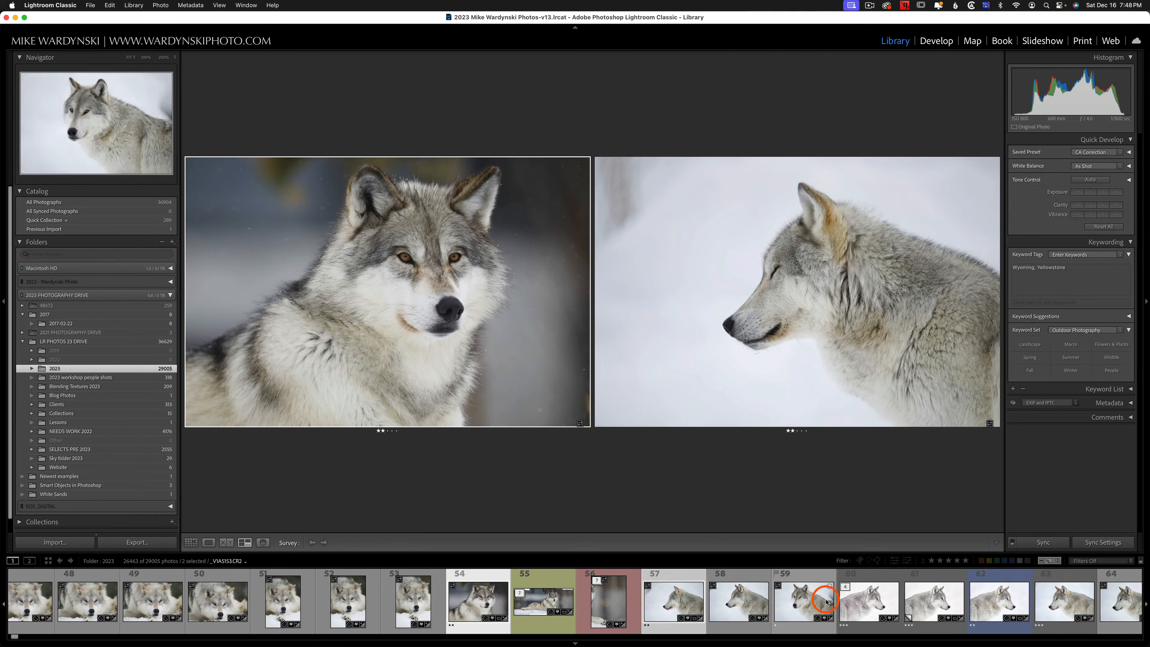
{"action": "left_click", "coordinate": [979, 605], "text": "super"}
{"action": "scroll", "coordinate": [937, 607], "scroll_direction": "right", "scroll_amount": 3}
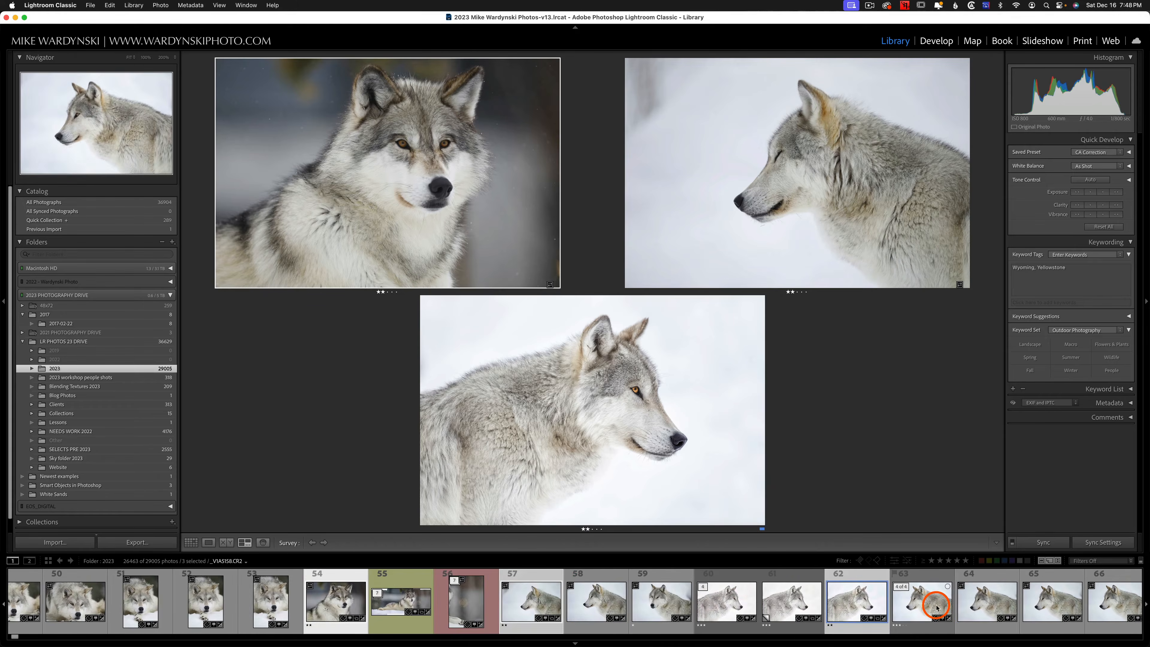
{"action": "scroll", "coordinate": [924, 608], "scroll_direction": "right", "scroll_amount": 14}
{"action": "left_click", "coordinate": [823, 610], "text": "super"}
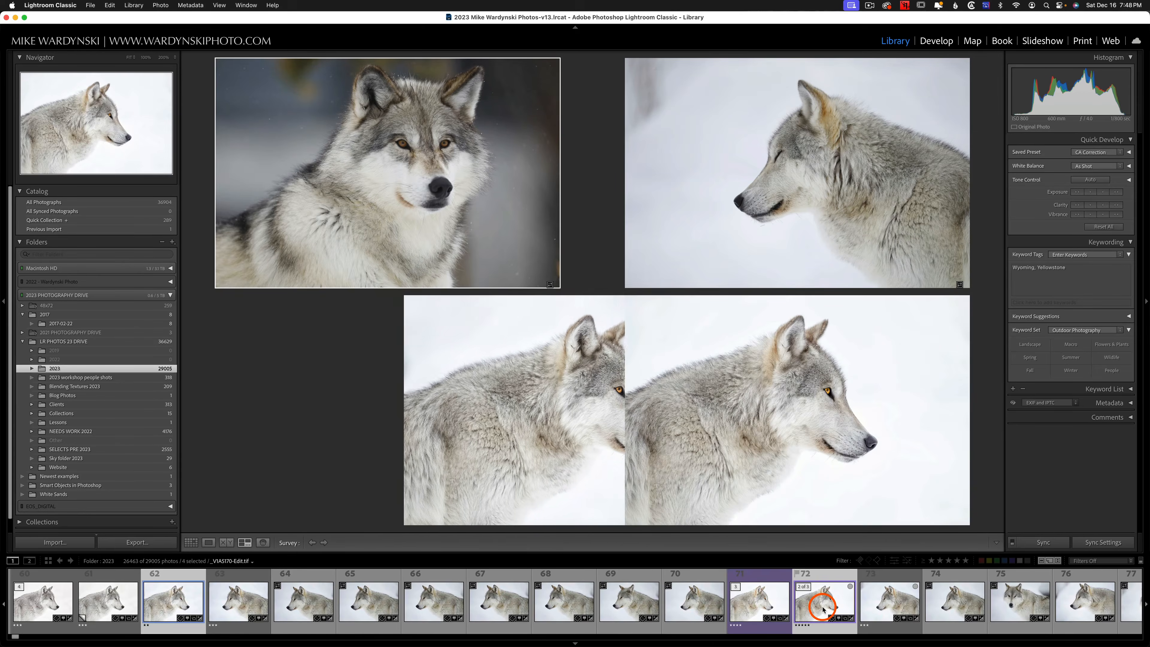
{"action": "scroll", "coordinate": [823, 609], "scroll_direction": "right", "scroll_amount": 15}
{"action": "left_click", "coordinate": [814, 610], "text": "super"}
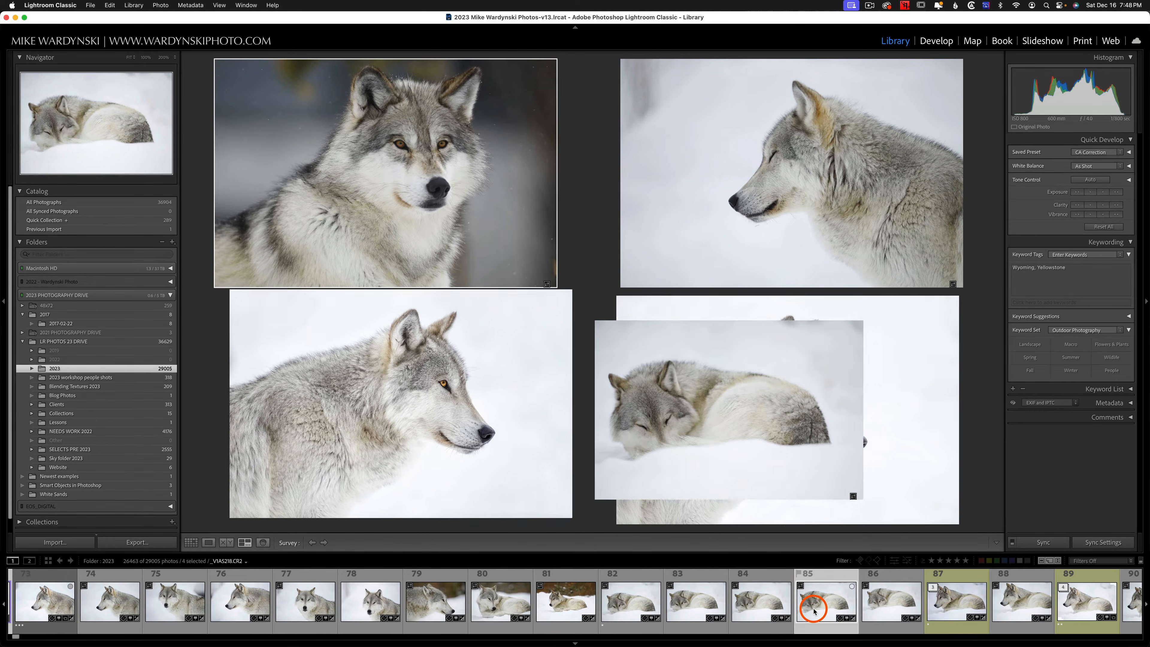
{"action": "scroll", "coordinate": [843, 609], "scroll_direction": "right", "scroll_amount": 6}
{"action": "left_click", "coordinate": [865, 609], "text": "super"}
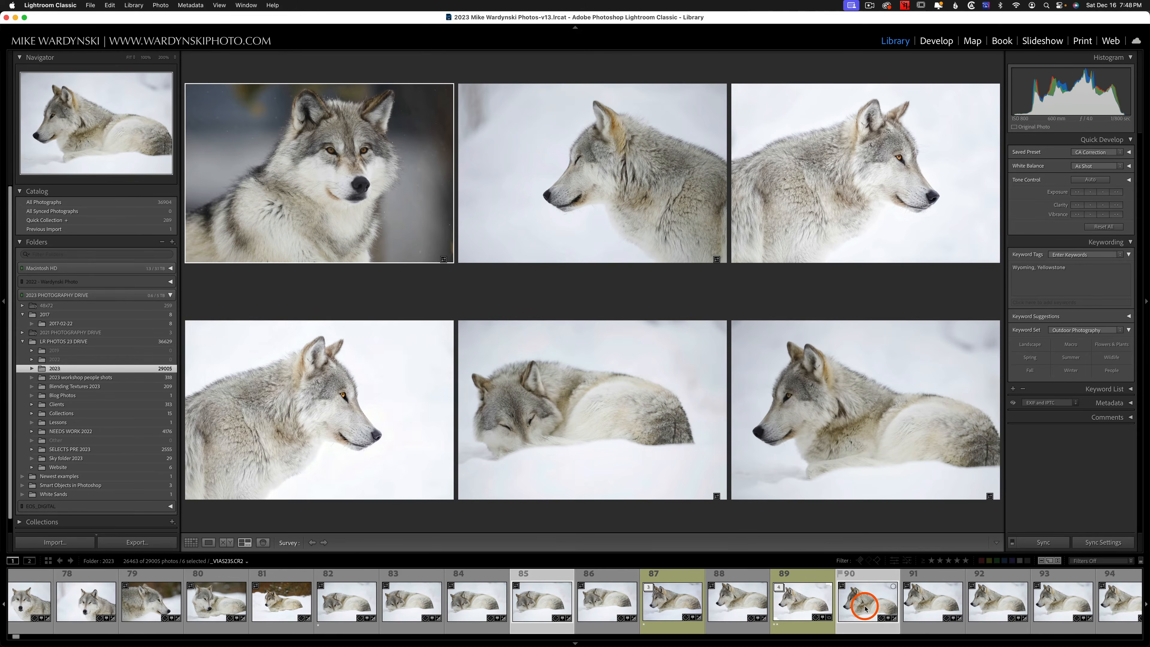
{"action": "scroll", "coordinate": [870, 607], "scroll_direction": "right", "scroll_amount": 3}
{"action": "left_click", "coordinate": [928, 597], "text": "super"}
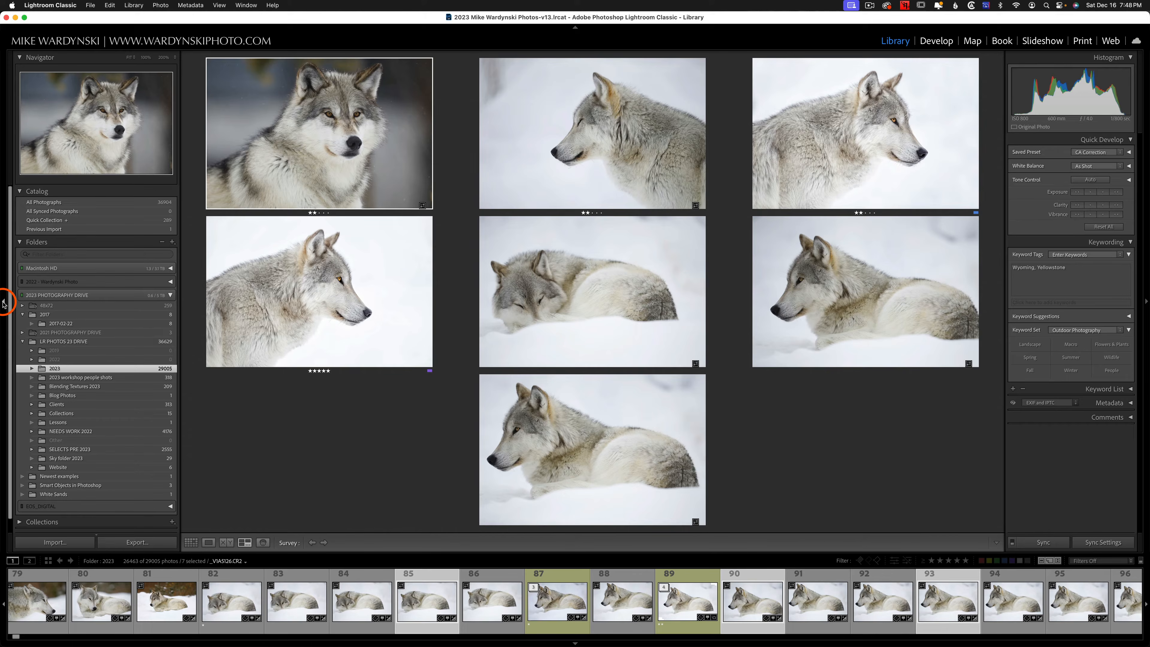
Hide and restore the side panels around the surveyed photos, and switch to Loupe view
{"action": "key", "text": "Tab"}
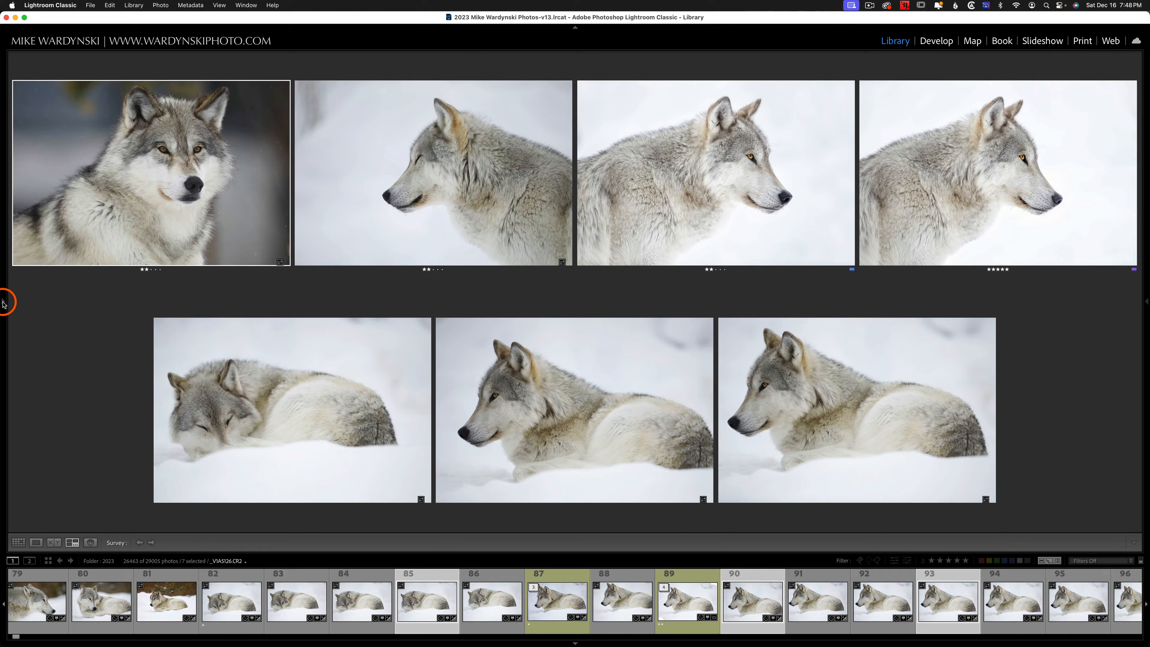
{"action": "key", "text": "Tab"}
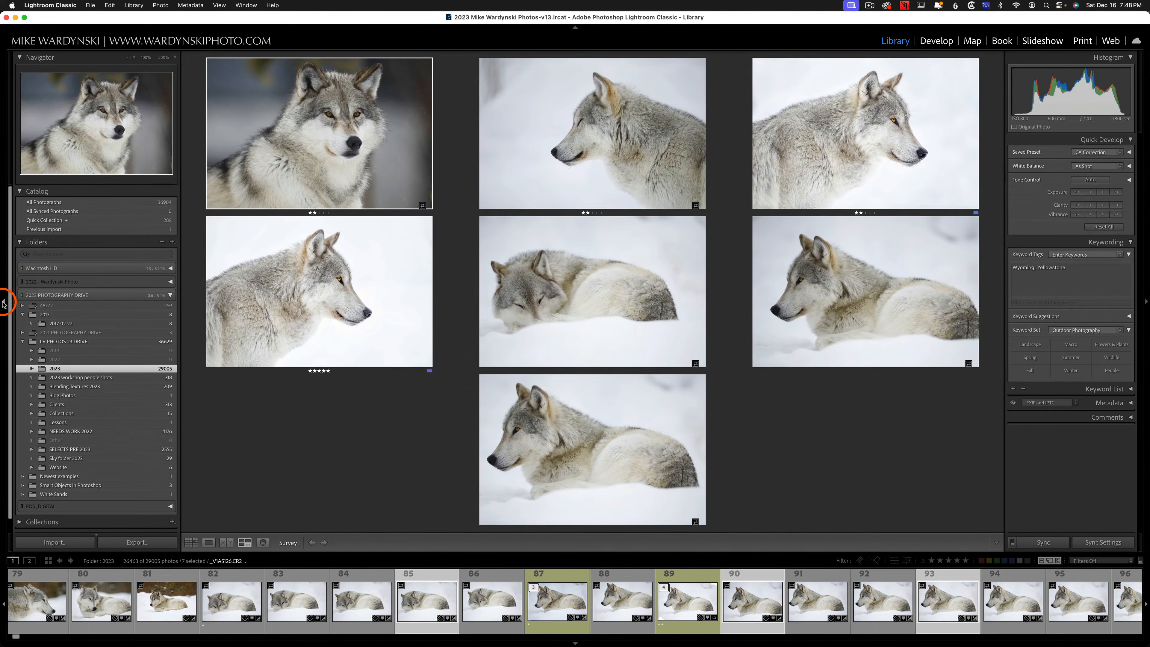
{"action": "left_click", "coordinate": [209, 543]}
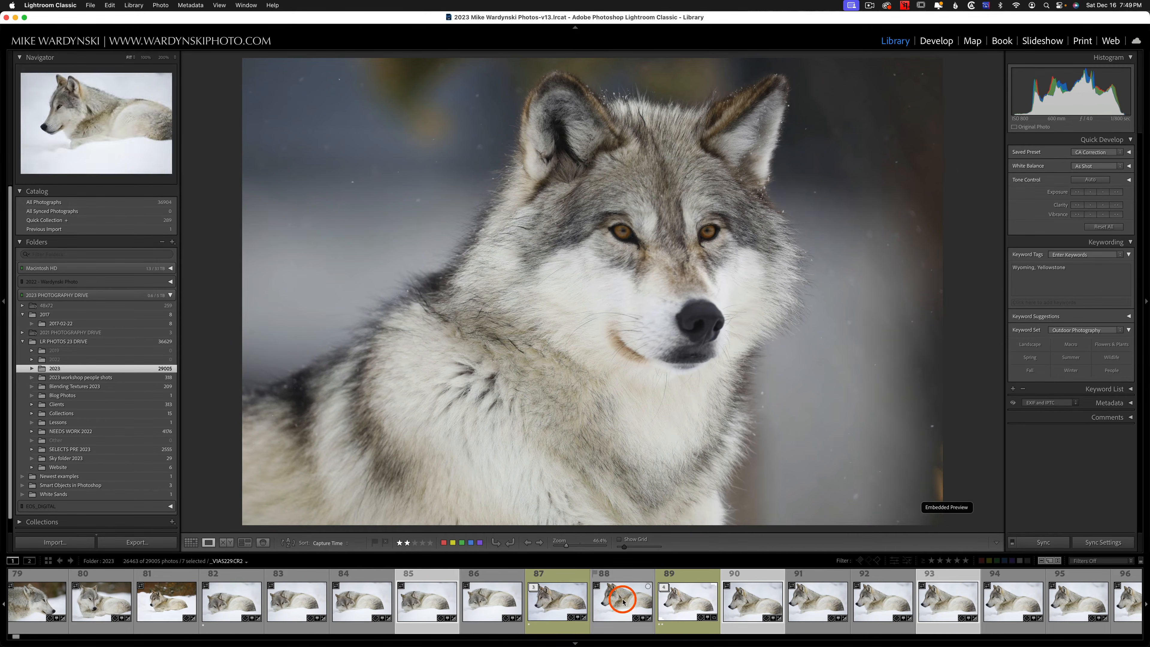
Select only photo 58 in the filmstrip and extend the selection through photo 62
{"action": "scroll", "coordinate": [727, 602], "scroll_direction": "down", "scroll_amount": 3}
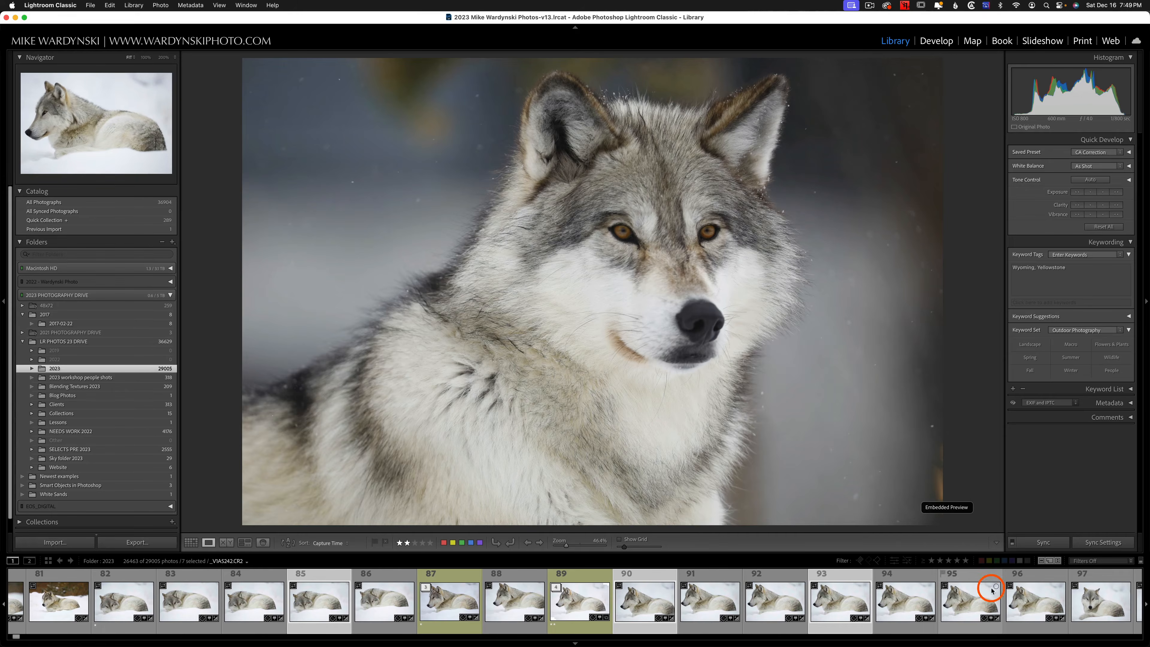
{"action": "scroll", "coordinate": [841, 598], "scroll_direction": "up", "scroll_amount": 15}
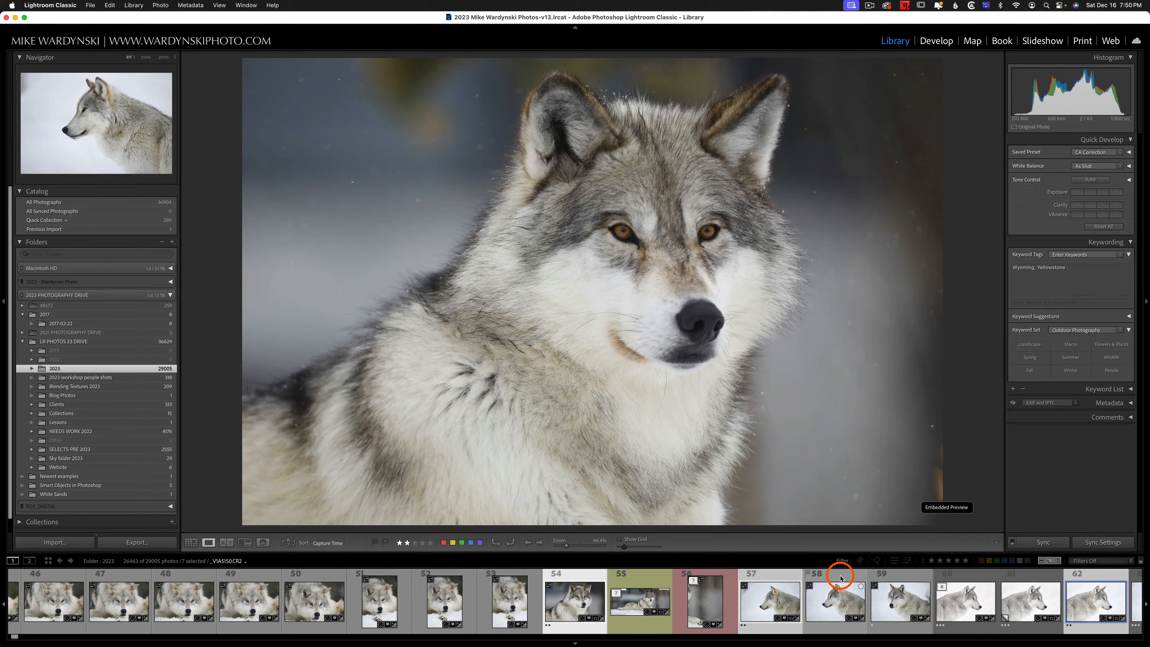
{"action": "left_click", "coordinate": [838, 577]}
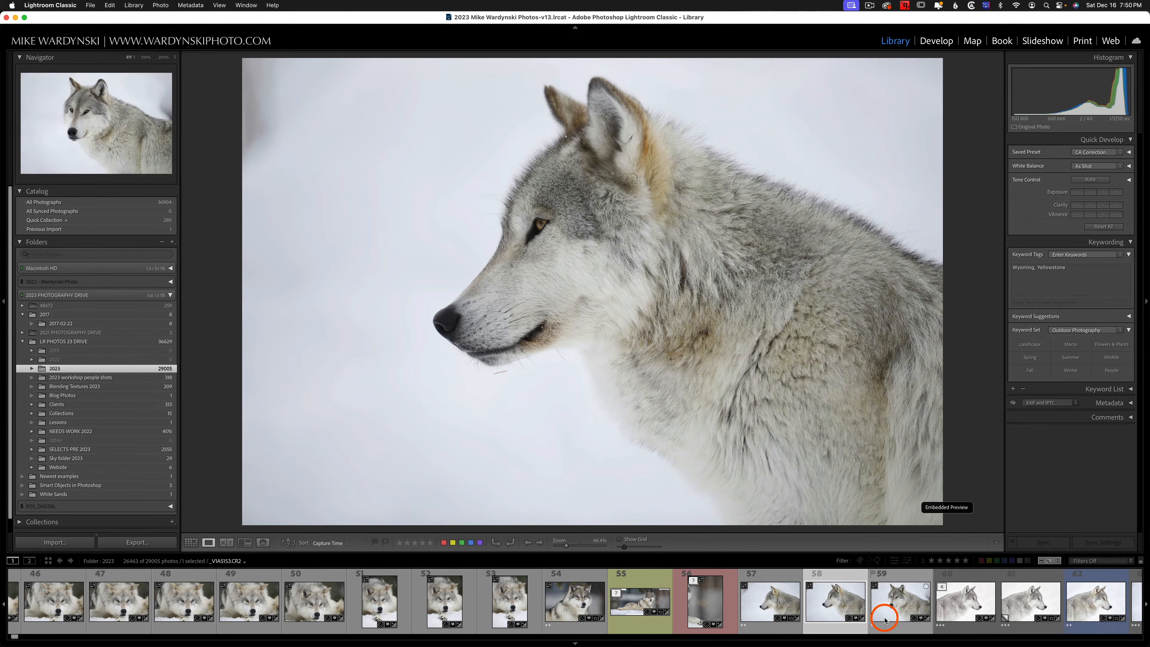
{"action": "scroll", "coordinate": [885, 620], "scroll_direction": "down", "scroll_amount": 3}
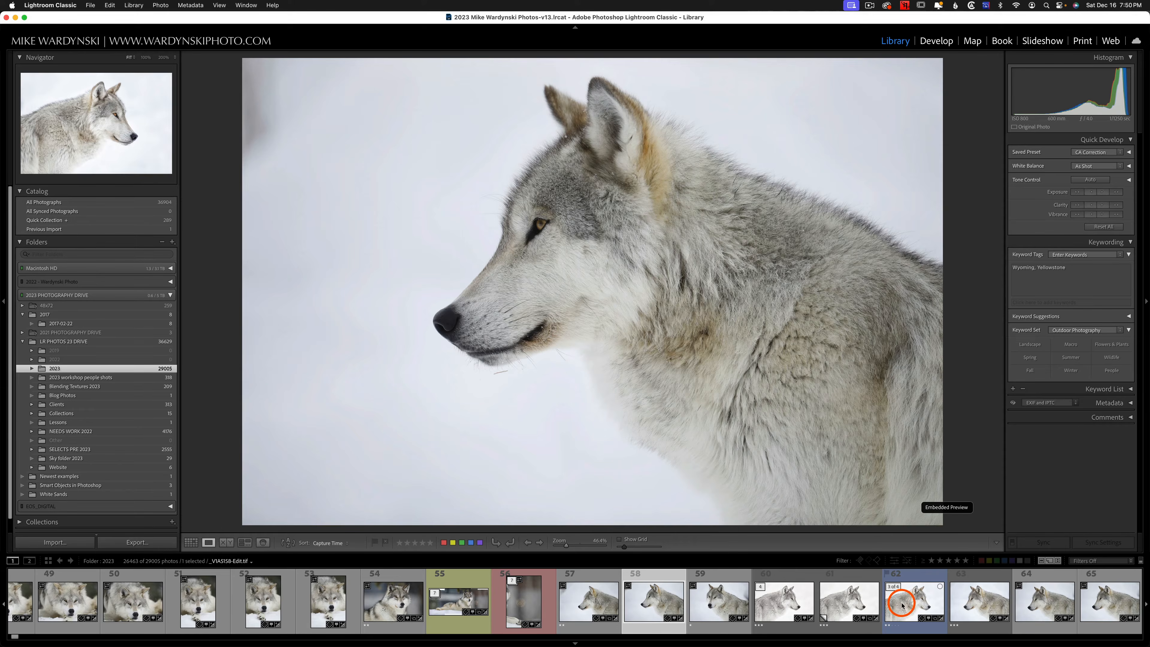
{"action": "left_click", "coordinate": [903, 606], "text": "shift"}
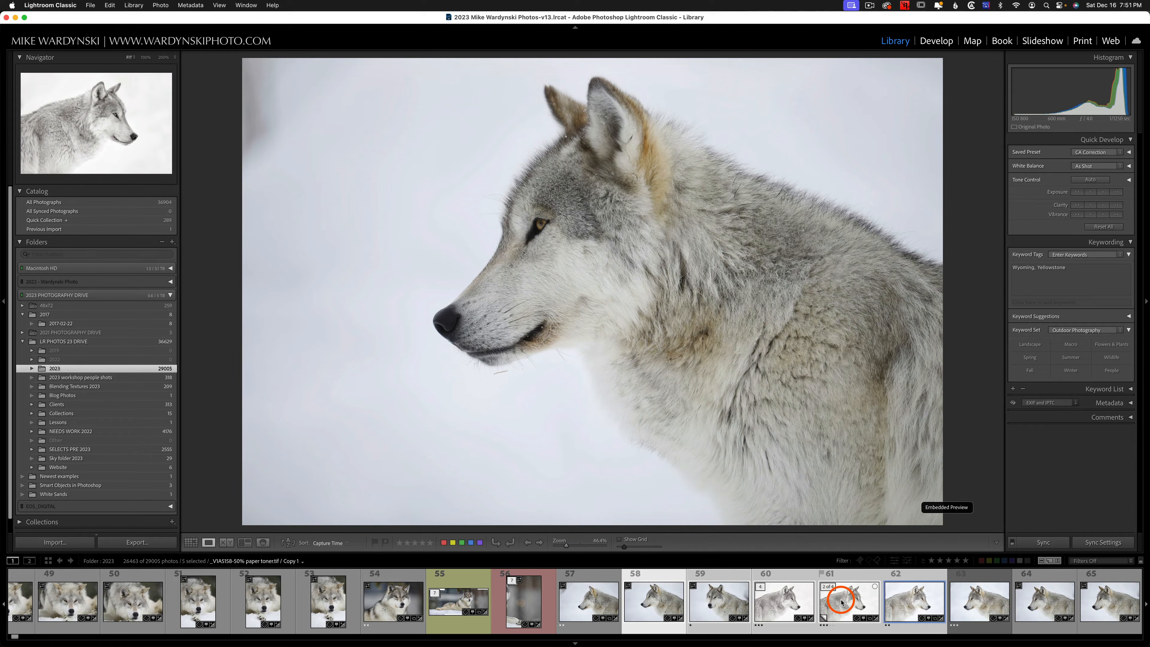
Make photo 62 active while keeping the range selected, and reduce the selection to photo 60 alone
{"action": "left_click", "coordinate": [894, 605]}
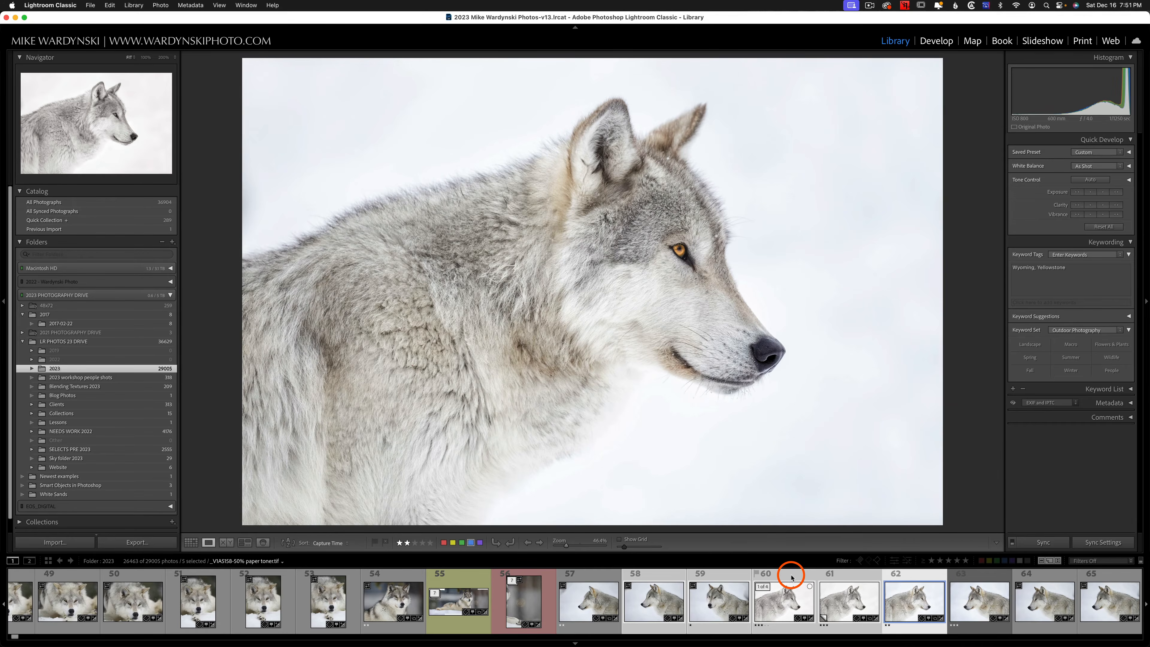
{"action": "left_click", "coordinate": [792, 578]}
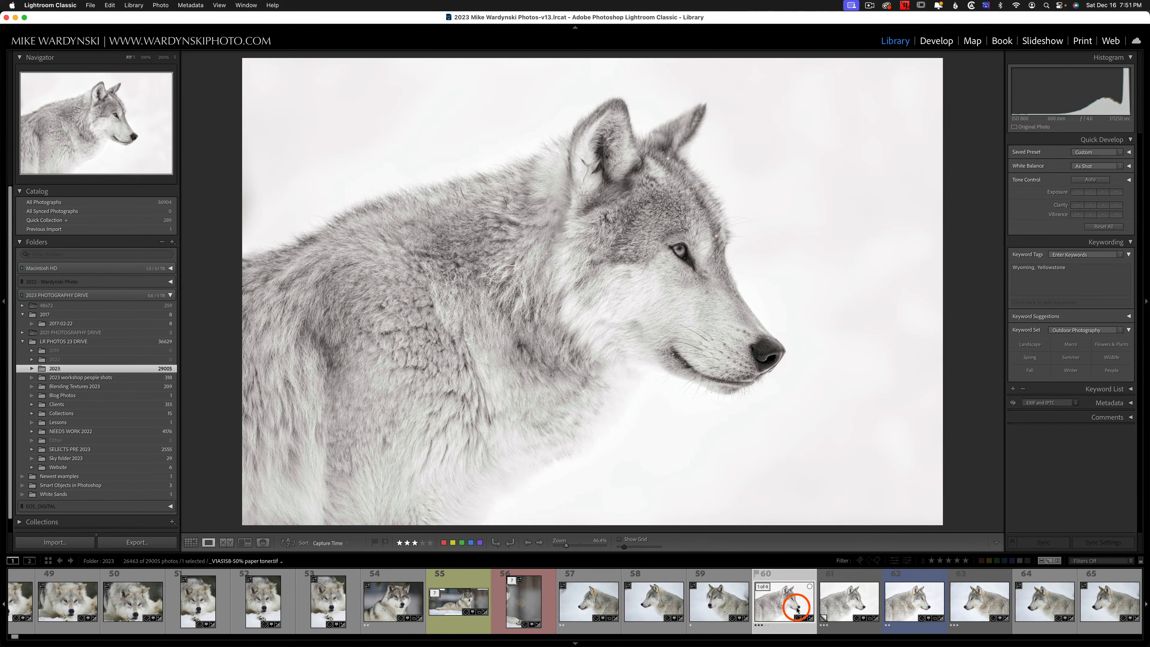
Try People view on the 2023 folder, and open it for the 2023 workshop people shots folder
{"action": "left_click", "coordinate": [263, 543]}
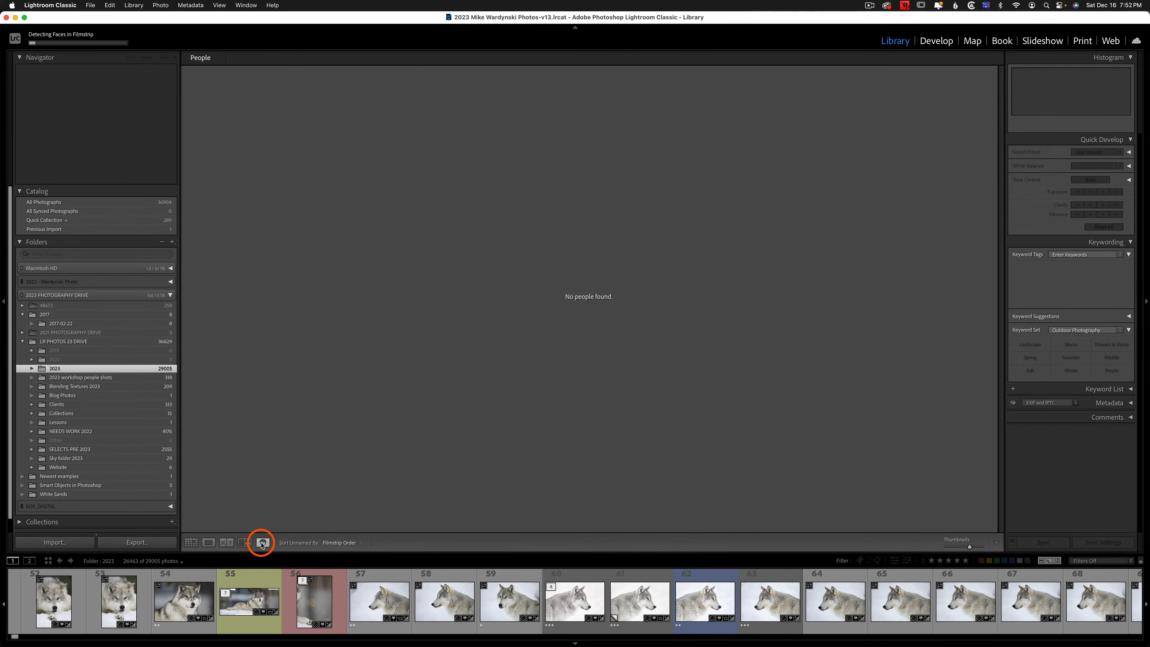
{"action": "left_click", "coordinate": [264, 543]}
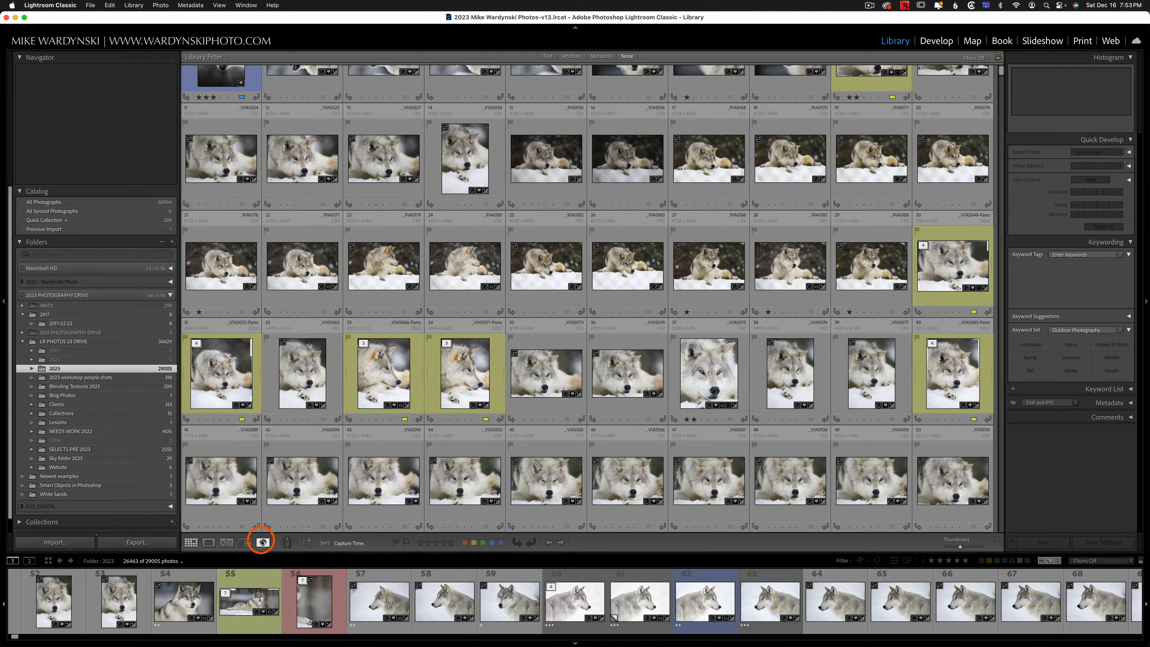
{"action": "left_click", "coordinate": [78, 382]}
{"action": "left_click", "coordinate": [262, 543]}
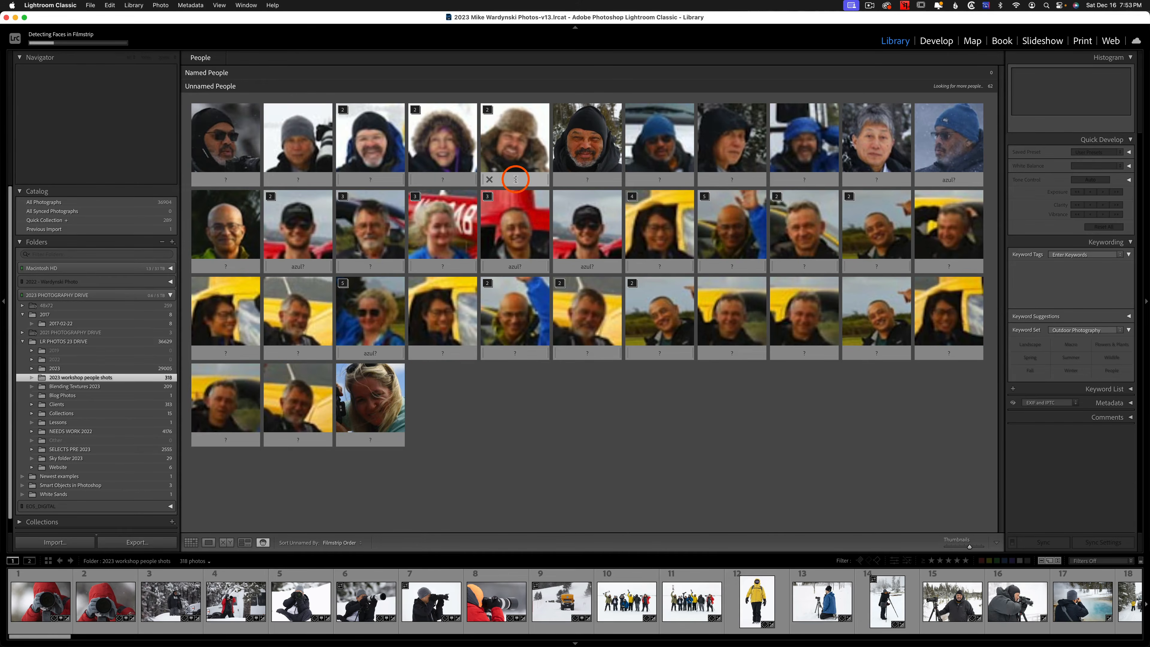
Enter the person's first name for the unnamed face in the brown fur hat and reject the suggested name for the man in the black beanie
{"action": "left_click", "coordinate": [520, 176]}
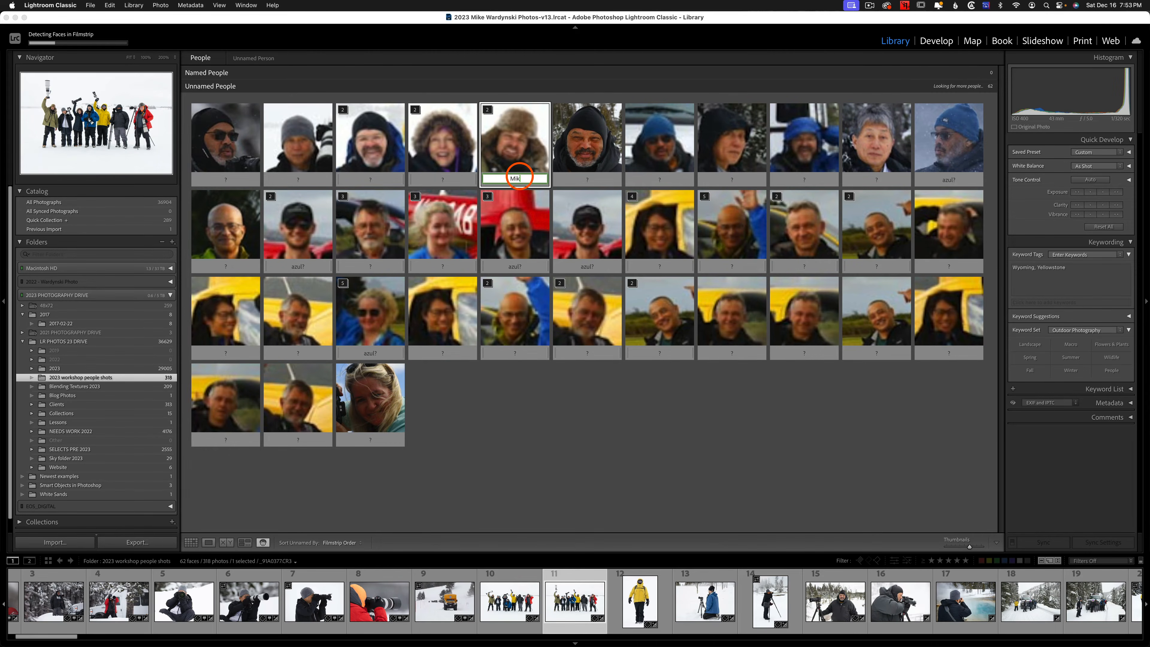
{"action": "key", "text": "Return"}
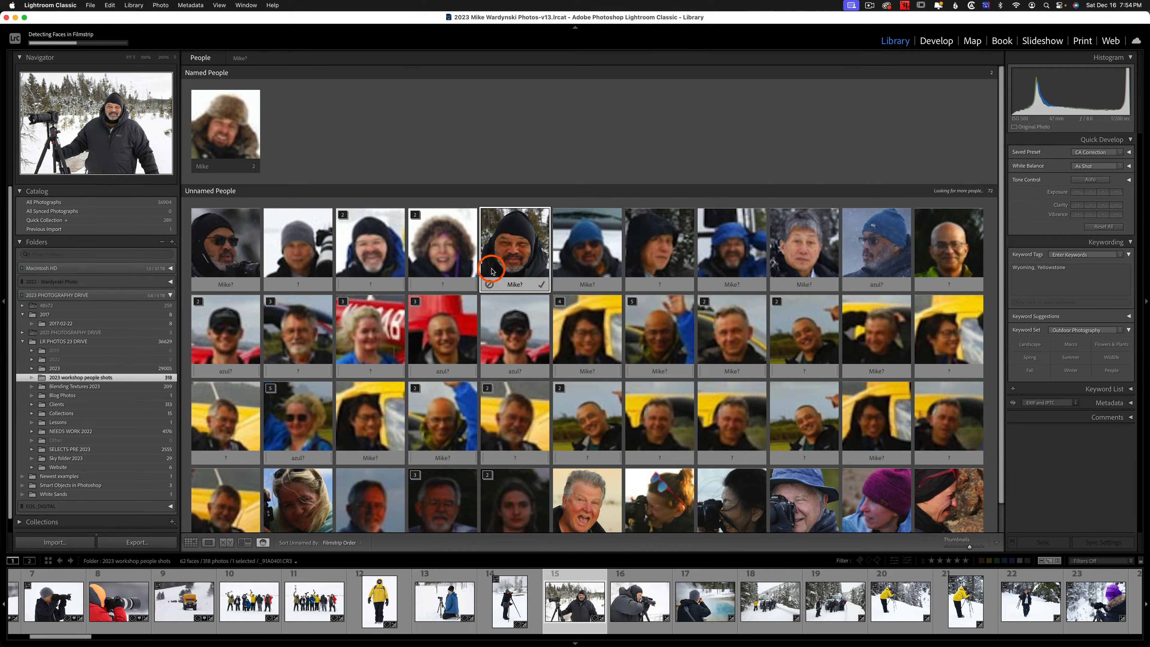
{"action": "left_click", "coordinate": [489, 284]}
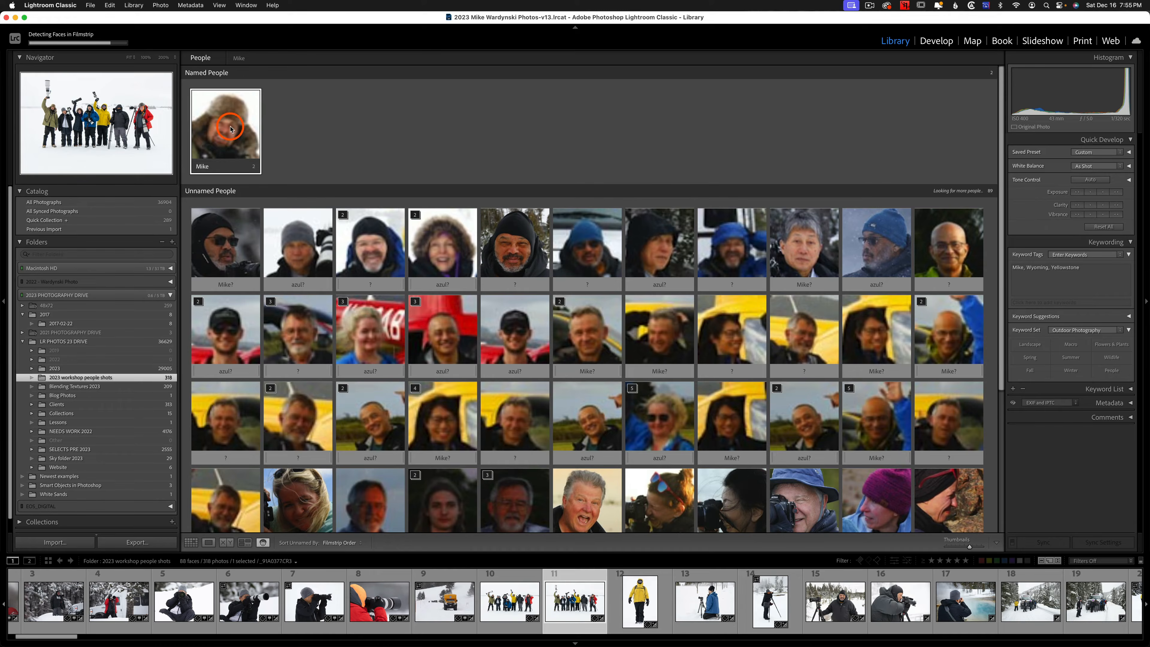
Open the named person's group photo, and switch to Grid view and back to Loupe view
{"action": "double_click", "coordinate": [235, 137]}
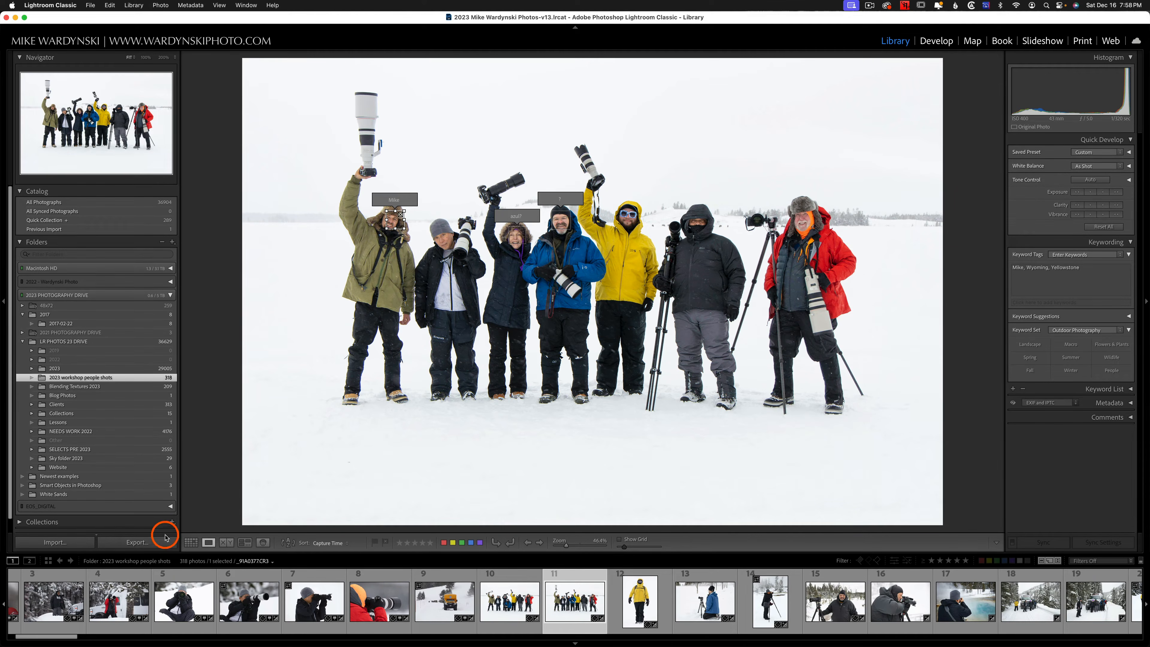
{"action": "left_click", "coordinate": [192, 542]}
{"action": "left_click", "coordinate": [208, 543]}
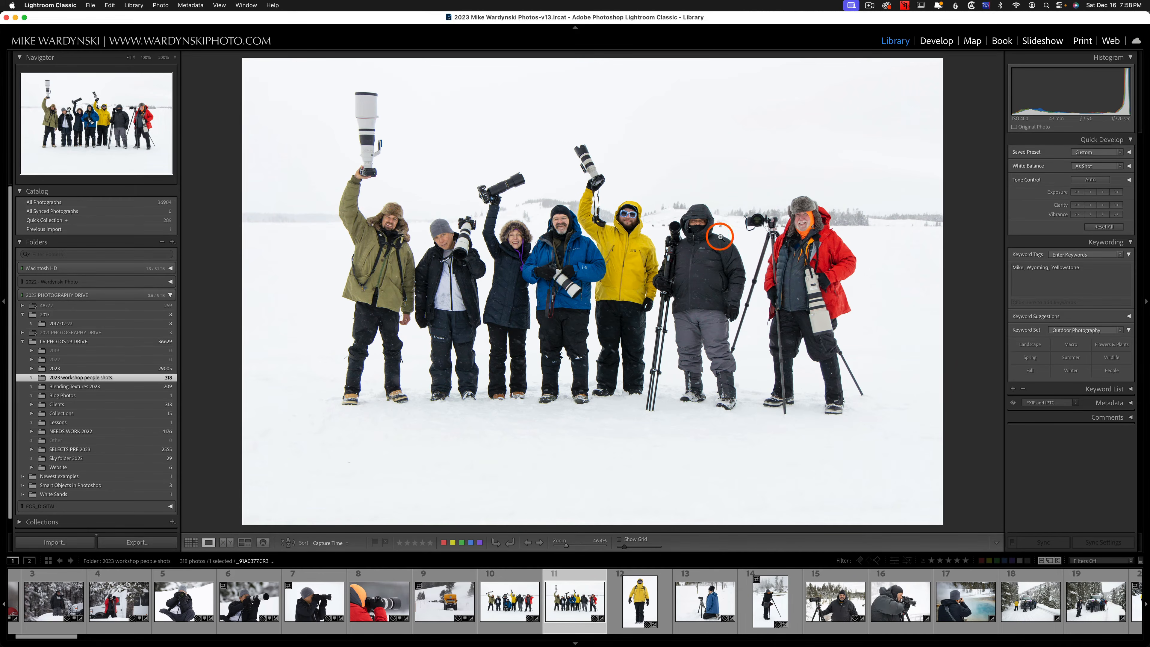
Show the workshop photos in Grid view and reverse the Capture Time sort direction
{"action": "key", "text": "g"}
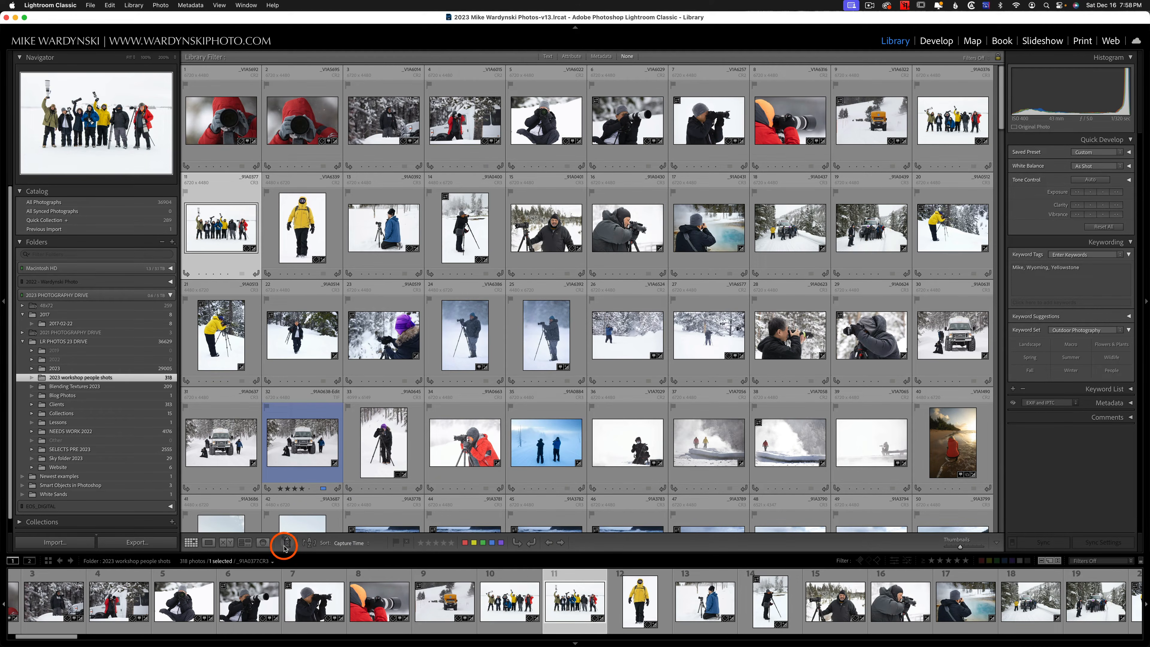
{"action": "left_click", "coordinate": [310, 543]}
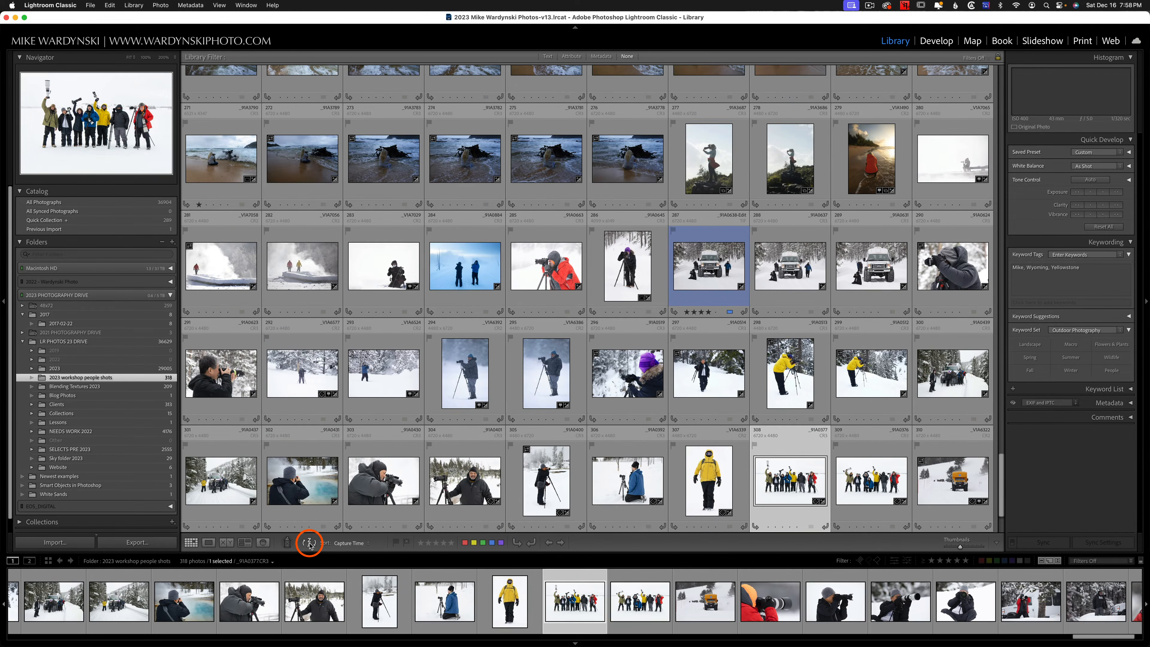
Reverse the Capture Time sort direction twice and compare the first and last workshop photos in each order
{"action": "left_click", "coordinate": [309, 543]}
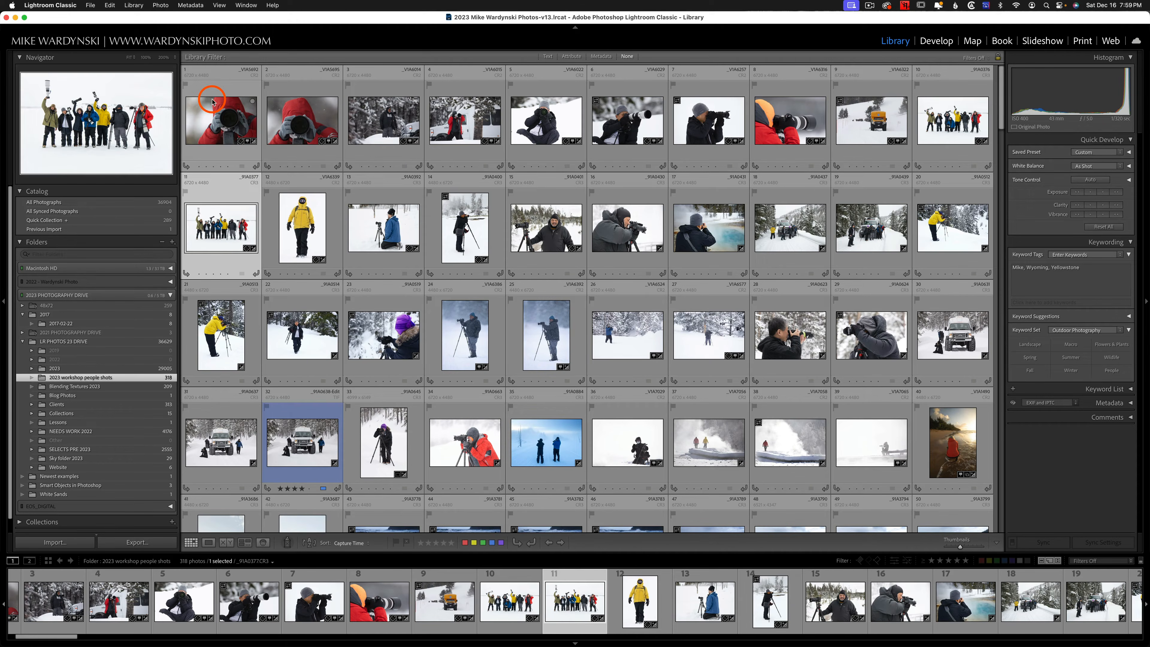
{"action": "mouse_move", "coordinate": [211, 121]}
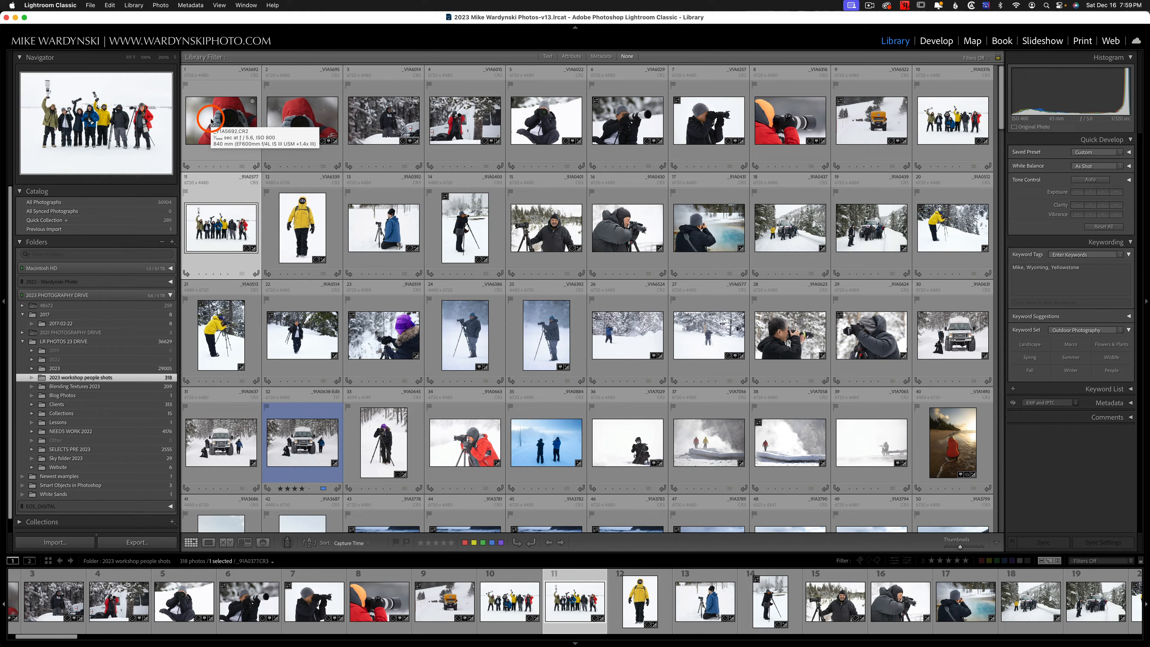
{"action": "left_click", "coordinate": [308, 544]}
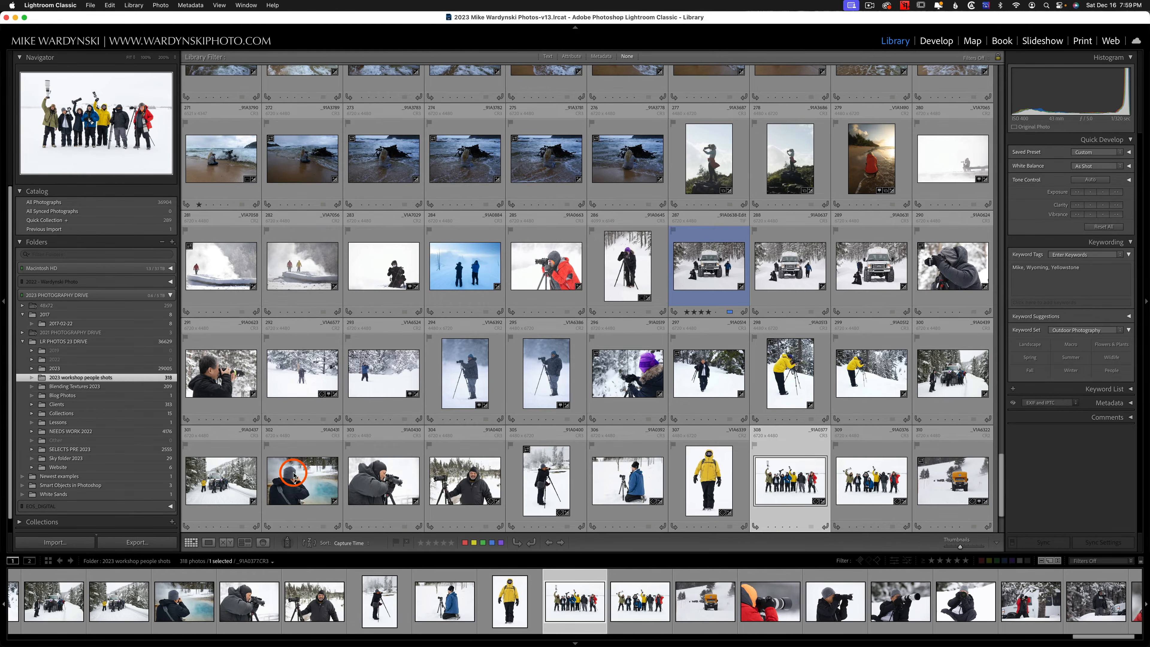
{"action": "scroll", "coordinate": [293, 476], "scroll_direction": "up", "scroll_amount": 15}
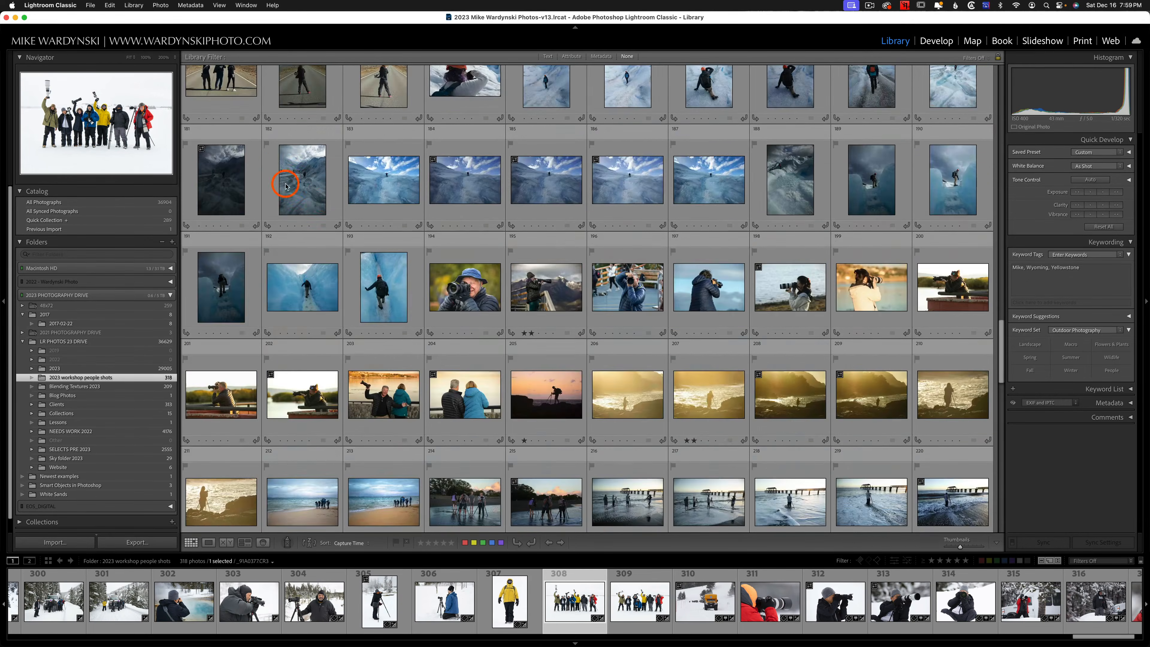
{"action": "scroll", "coordinate": [945, 226], "scroll_direction": "up", "scroll_amount": 20}
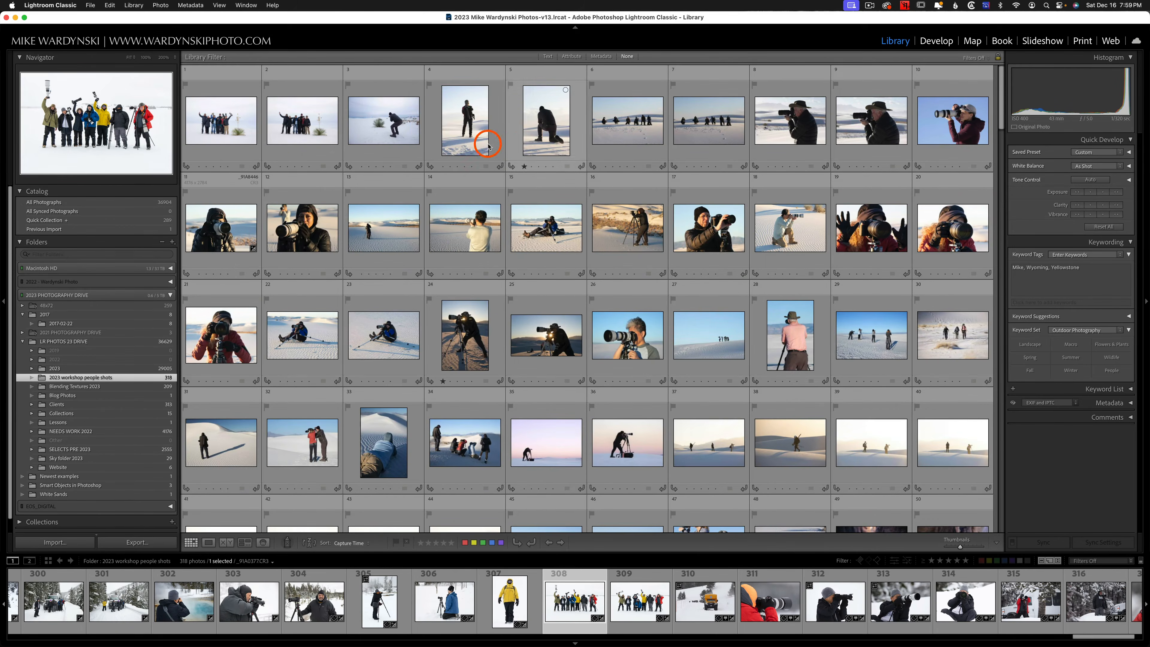
{"action": "scroll", "coordinate": [398, 239], "scroll_direction": "down", "scroll_amount": 20}
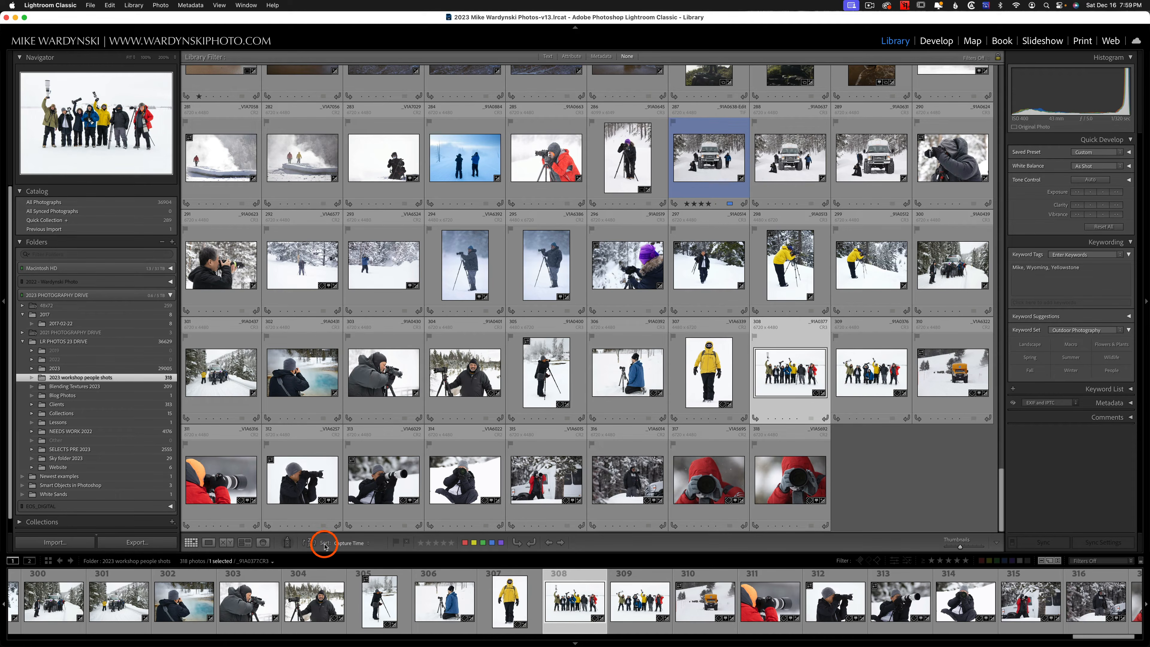
Review the available sort criteria, keep Capture Time, reverse the sort direction, and look up the Sort command in the View commands
{"action": "left_click", "coordinate": [354, 544]}
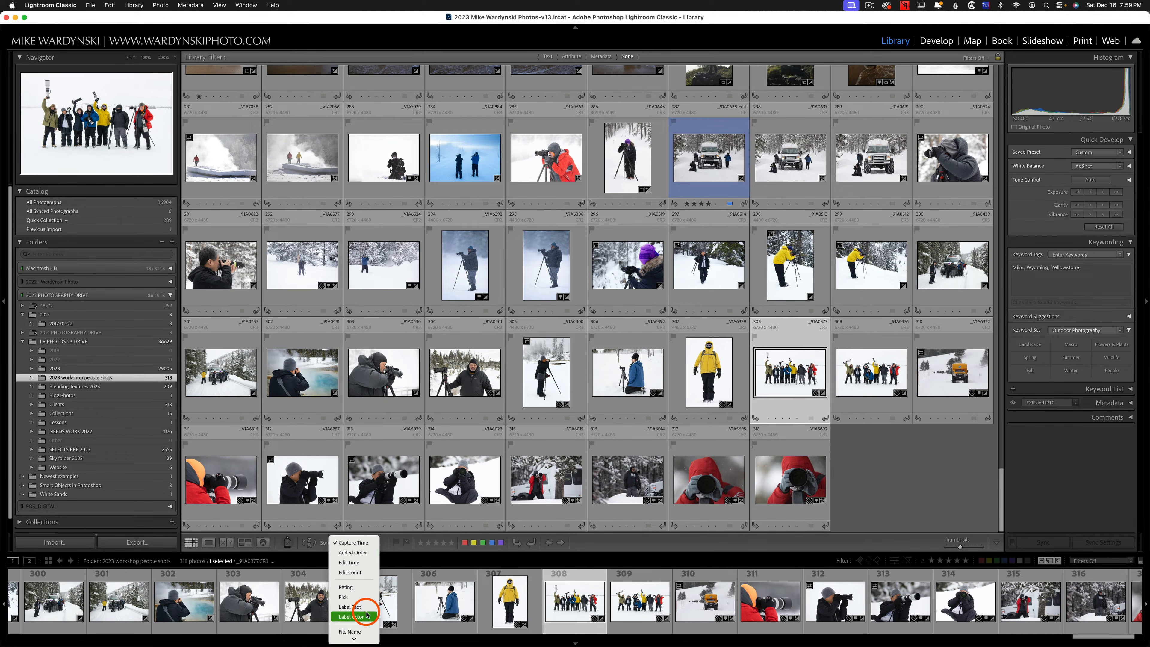
{"action": "left_click", "coordinate": [365, 543]}
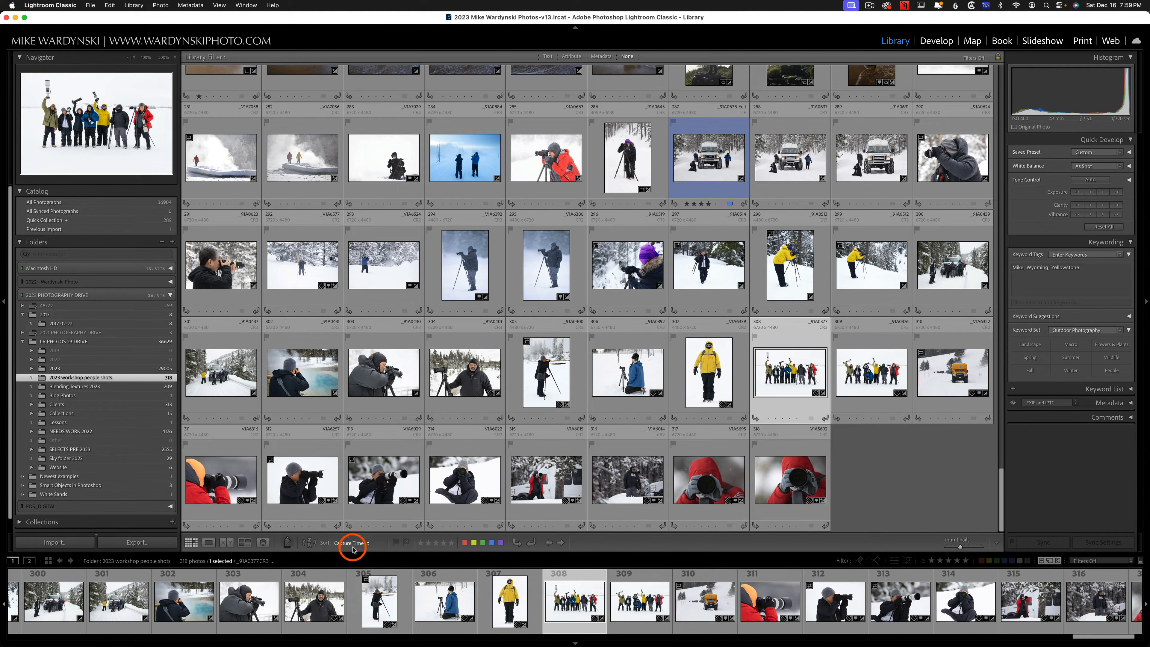
{"action": "left_click", "coordinate": [310, 543]}
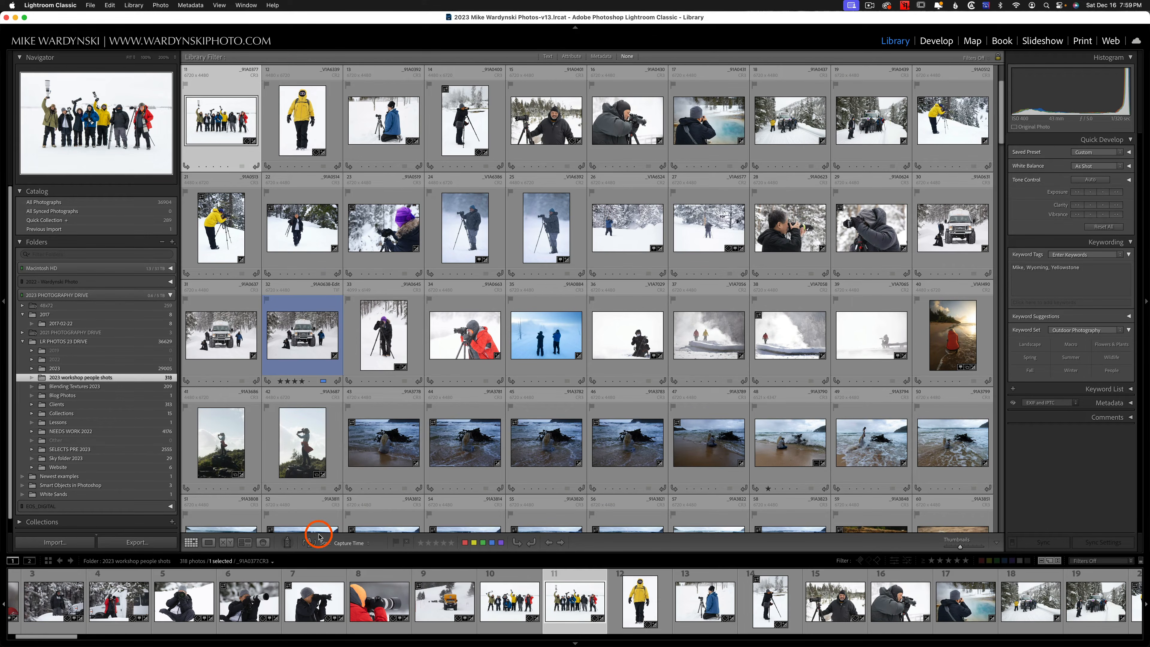
{"action": "left_click", "coordinate": [213, 3]}
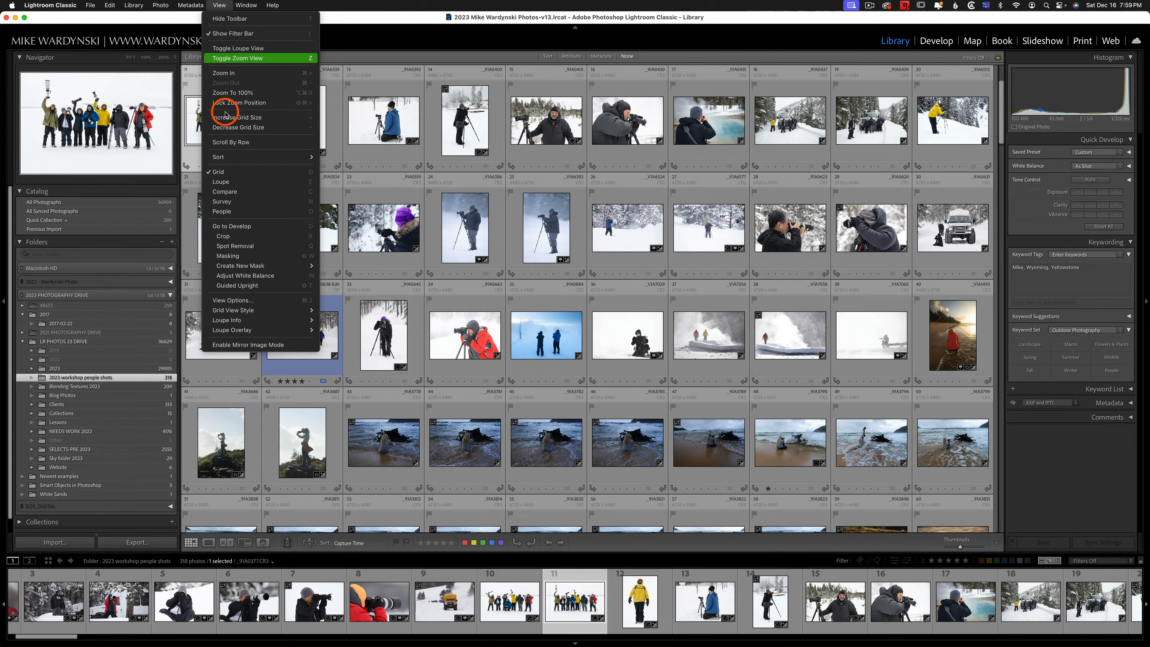
{"action": "mouse_move", "coordinate": [240, 157]}
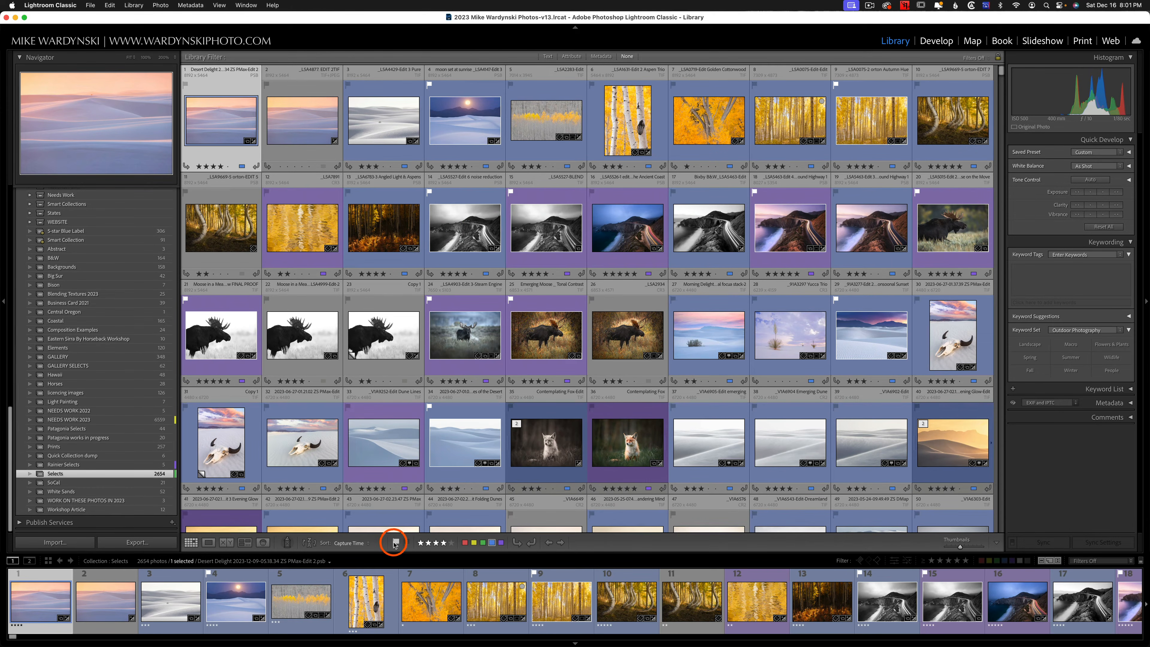
Flag the black-and-white moose virtual copy as rejected, remove it from the Selects collection, and undo the removal
{"action": "left_click", "coordinate": [430, 301]}
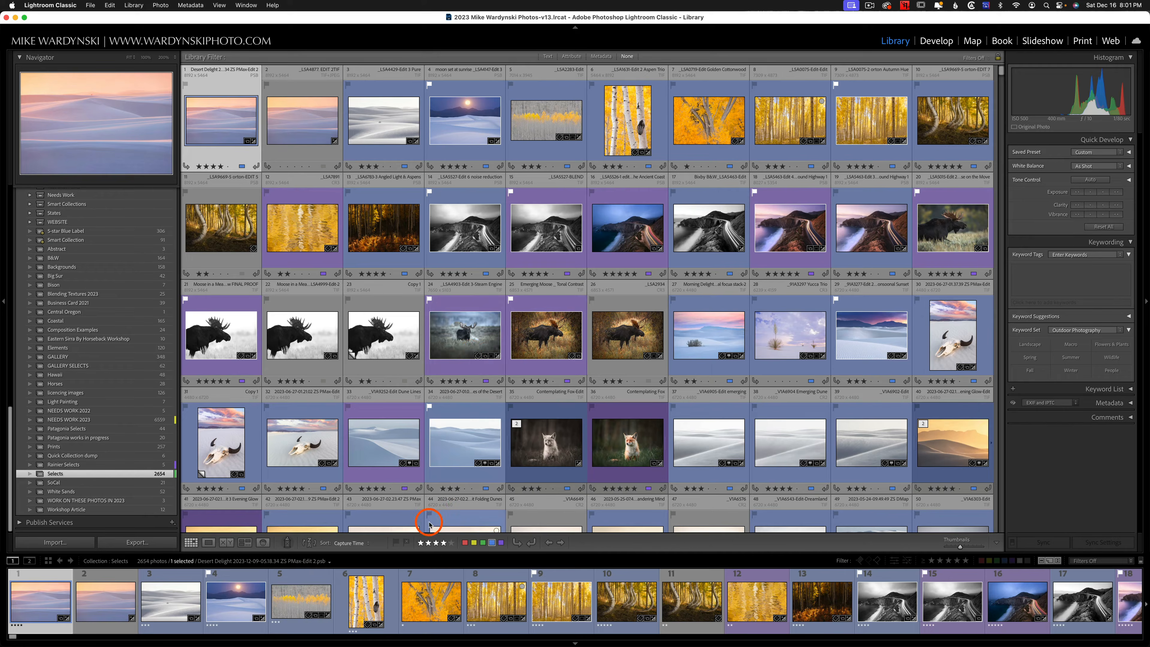
{"action": "left_click", "coordinate": [381, 330]}
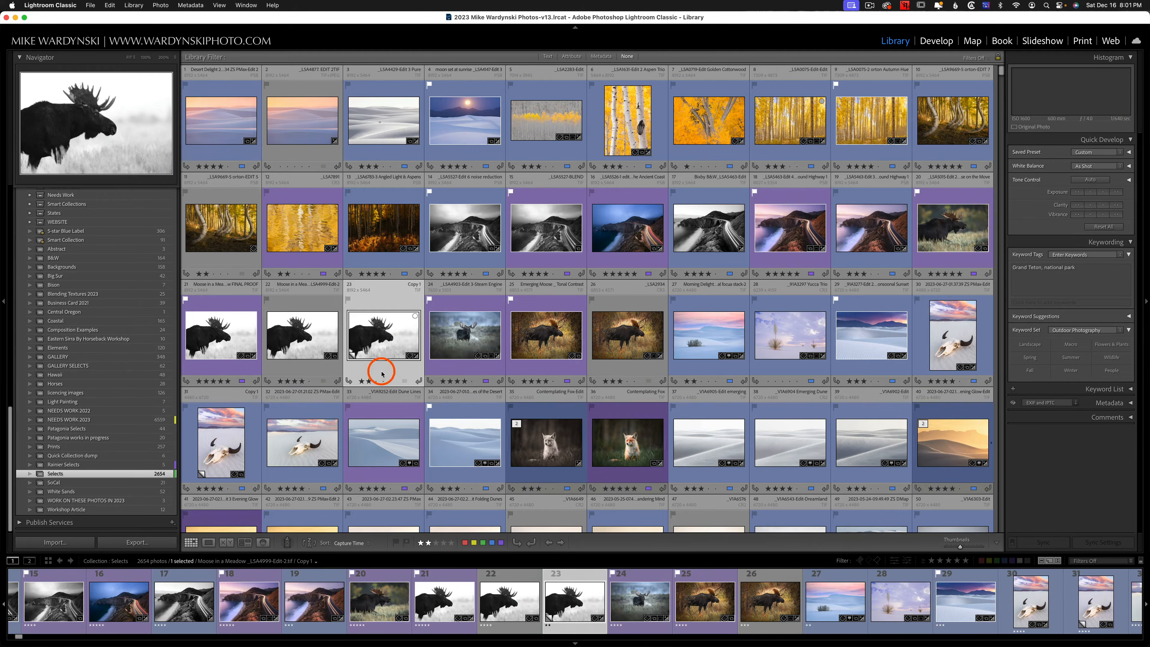
{"action": "left_click", "coordinate": [406, 542]}
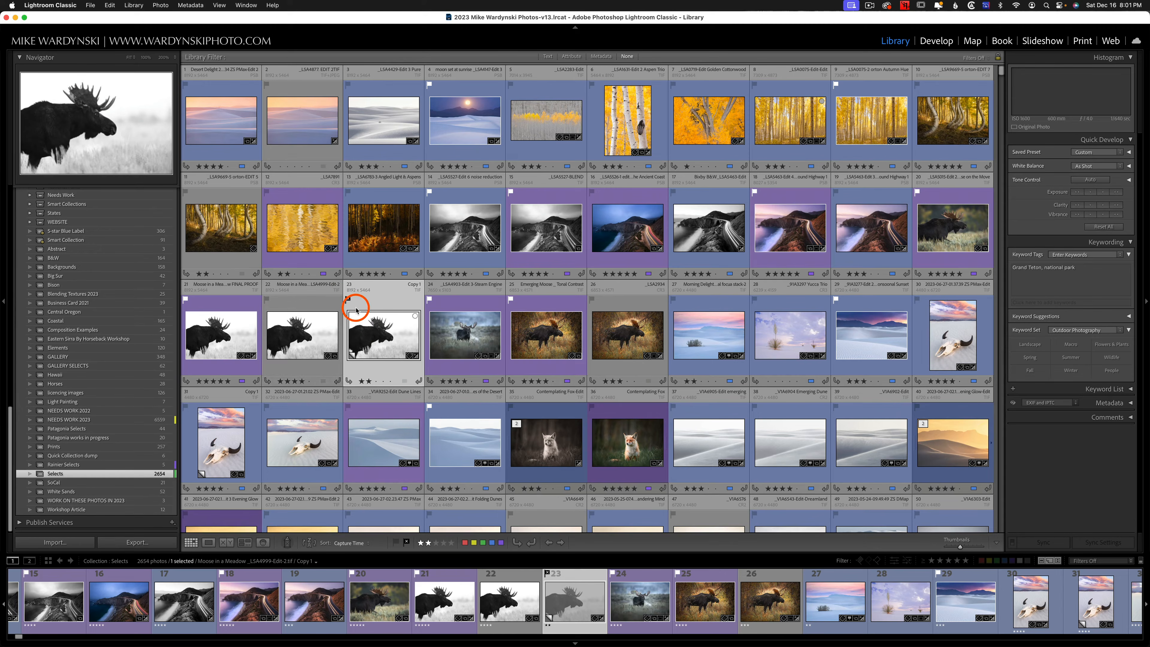
{"action": "key", "text": "Delete"}
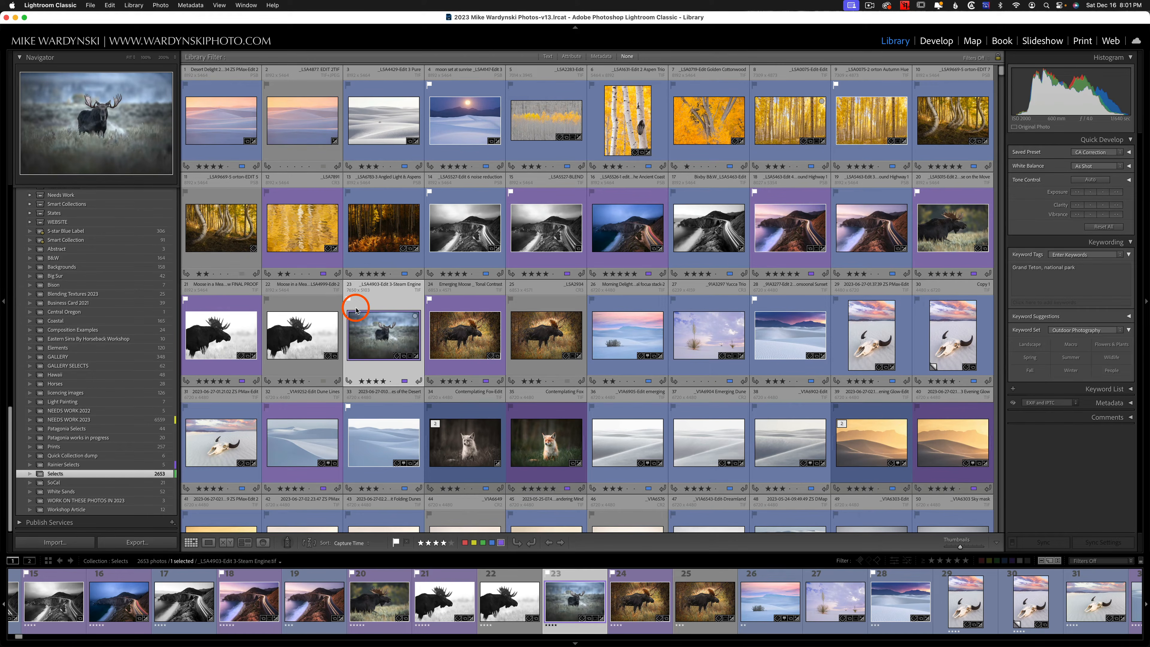
{"action": "key", "text": "super+z"}
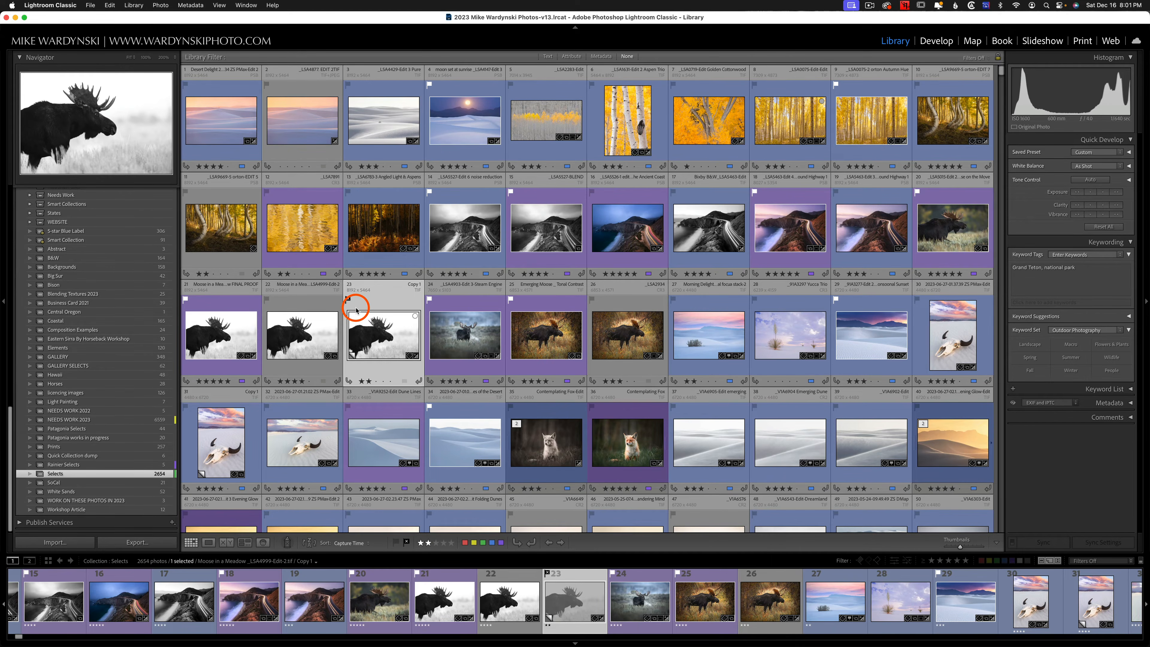
Try the reject, pick and unflagged states on the neighbouring steam moose photo, leave it picked, and unflag the black-and-white moose copy
{"action": "key", "text": "Right"}
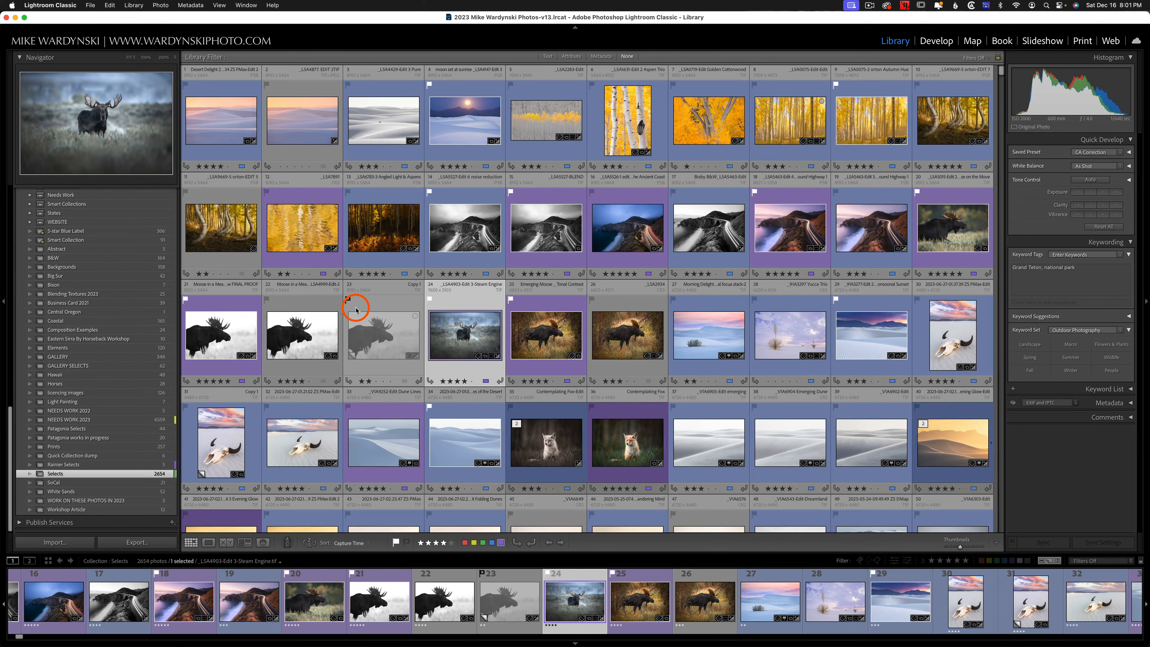
{"action": "key", "text": "x"}
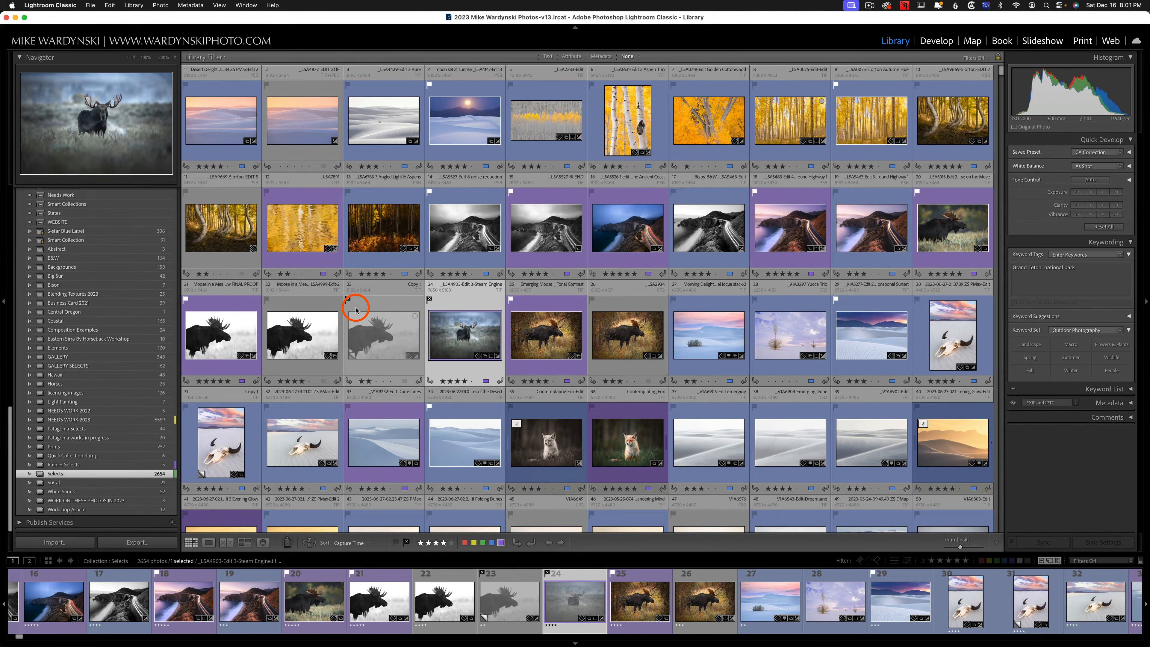
{"action": "key", "text": "p"}
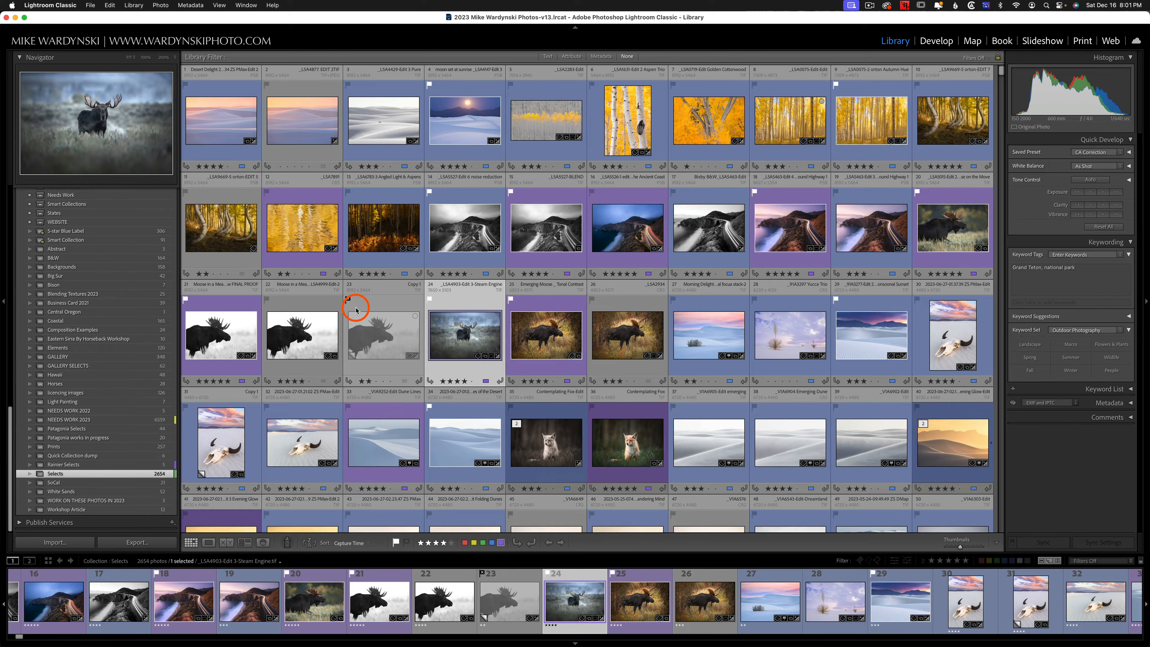
{"action": "key", "text": "u"}
{"action": "key", "text": "p"}
{"action": "key", "text": "Left"}
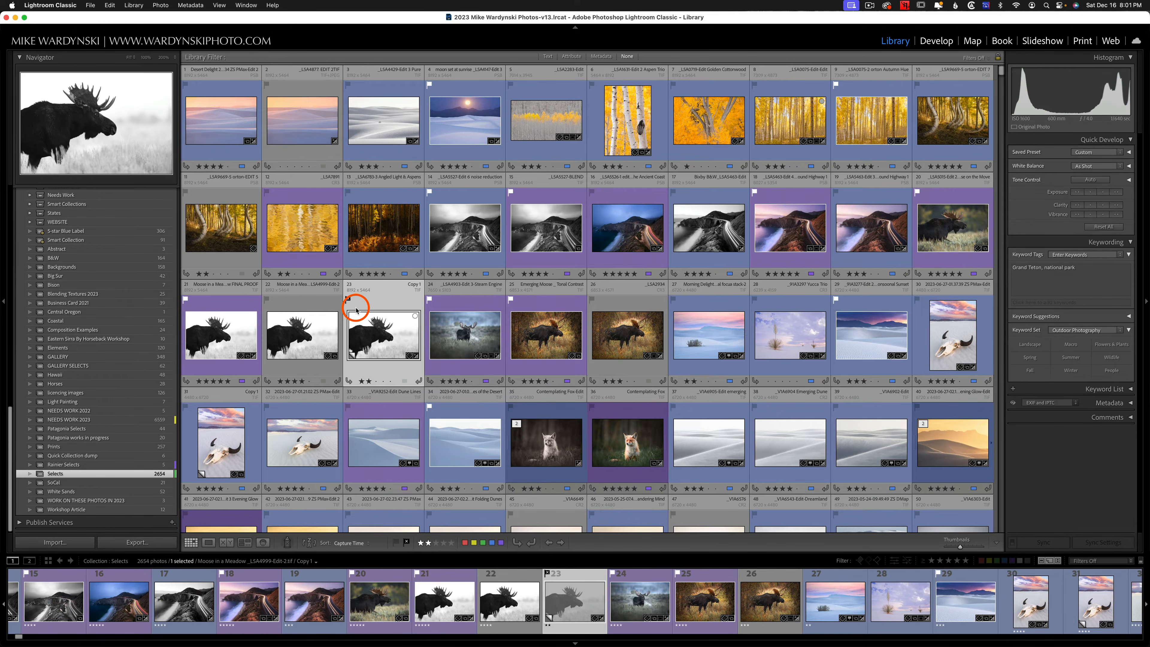
{"action": "key", "text": "u"}
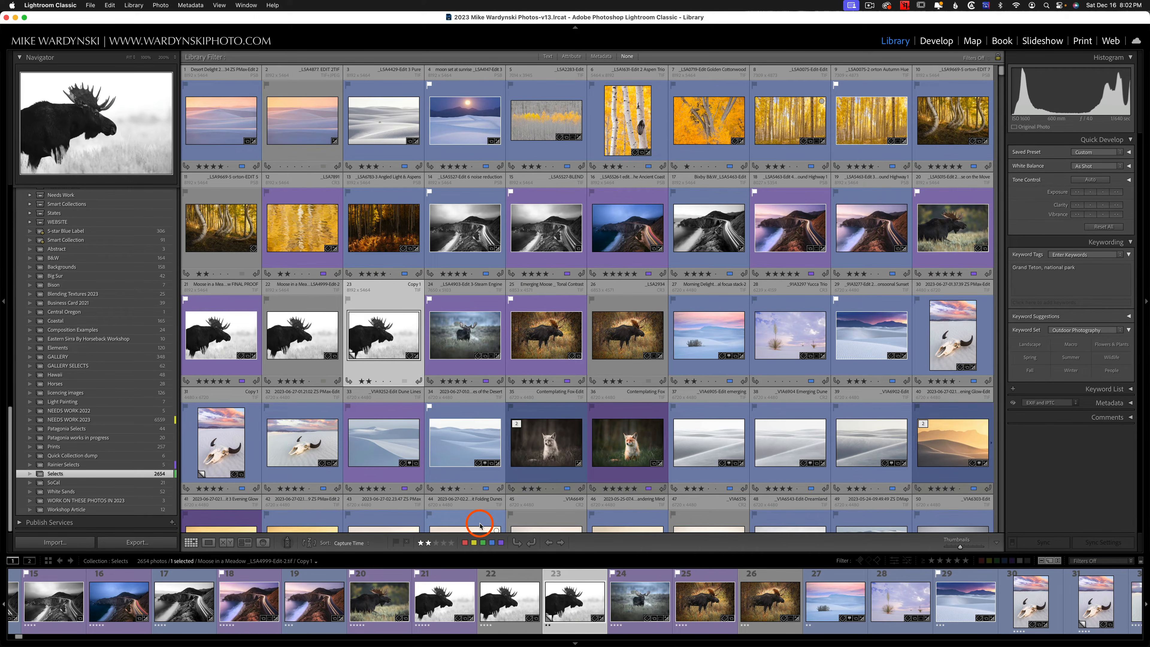
Rotate the black-and-white moose copy through four quarter turns in the same direction, back to upright
{"action": "left_click", "coordinate": [516, 543]}
{"action": "left_click", "coordinate": [517, 542]}
{"action": "left_click", "coordinate": [517, 542]}
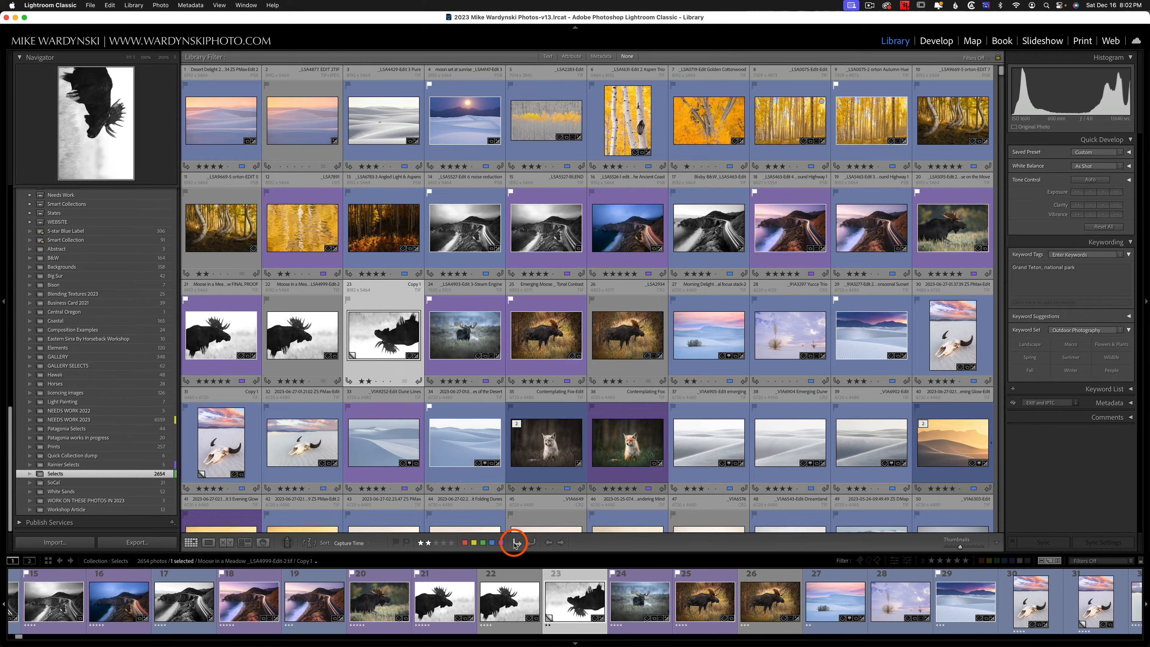
{"action": "left_click", "coordinate": [516, 543]}
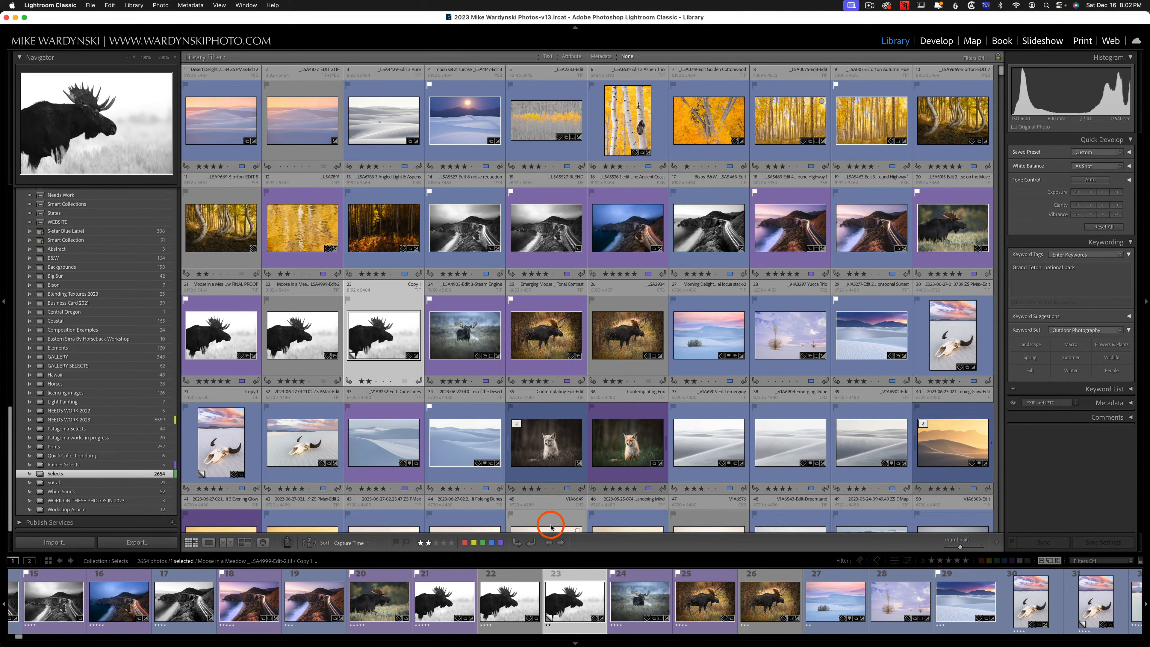
Step two photos forward and back to the moose copy, and enlarge the grid thumbnails
{"action": "key", "text": "Right"}
{"action": "key", "text": "Right"}
{"action": "key", "text": "Left"}
{"action": "key", "text": "Left"}
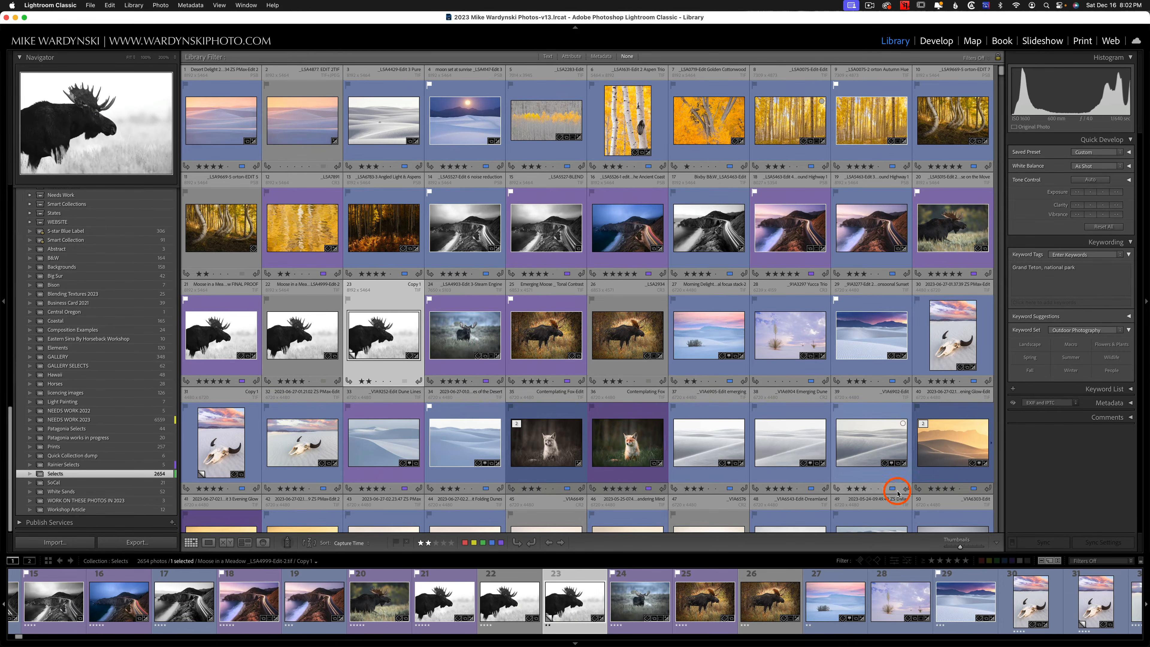
{"action": "mouse_move", "coordinate": [962, 548]}
{"action": "left_mouse_down"}
{"action": "mouse_move", "coordinate": [984, 550]}
{"action": "mouse_move", "coordinate": [943, 548]}
{"action": "mouse_move", "coordinate": [967, 549]}
{"action": "left_mouse_up"}
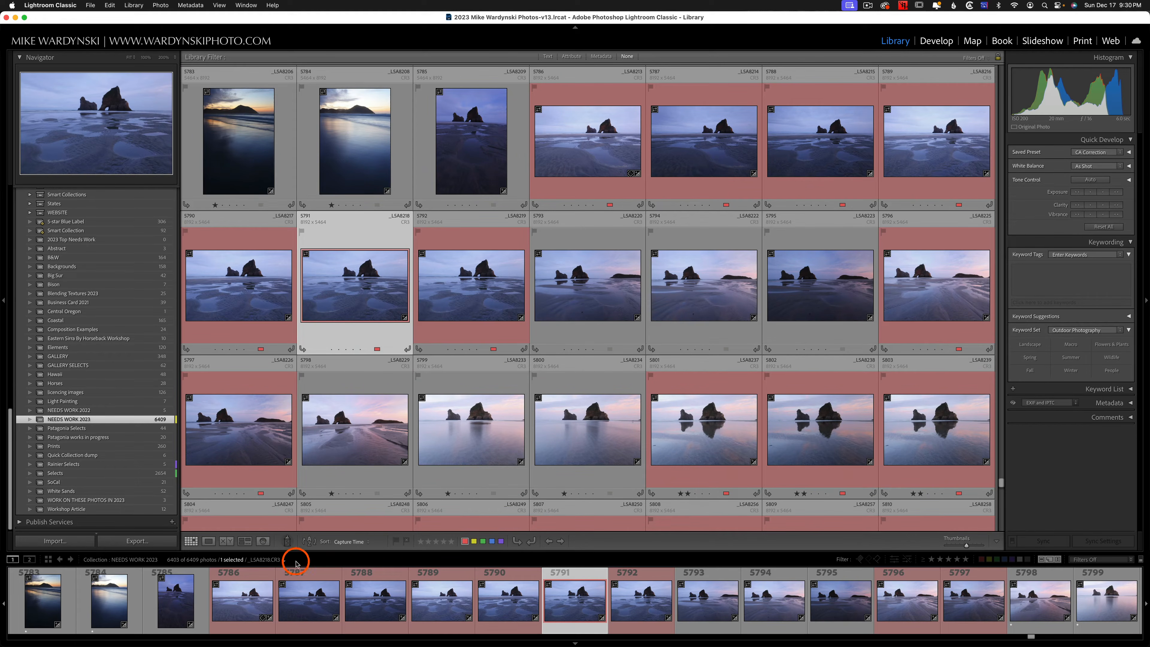
Set the Painter tool to apply the keywords New Zealand and Coast in the NEEDS WORK 2023 collection
{"action": "left_click", "coordinate": [287, 541]}
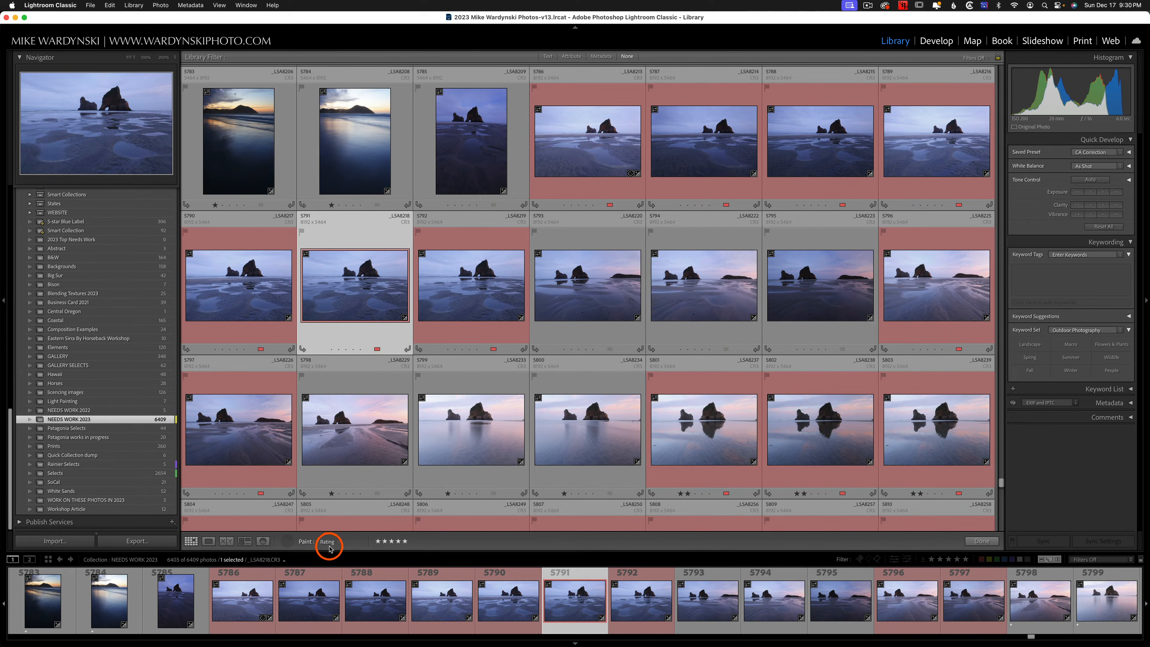
{"action": "left_click", "coordinate": [338, 543]}
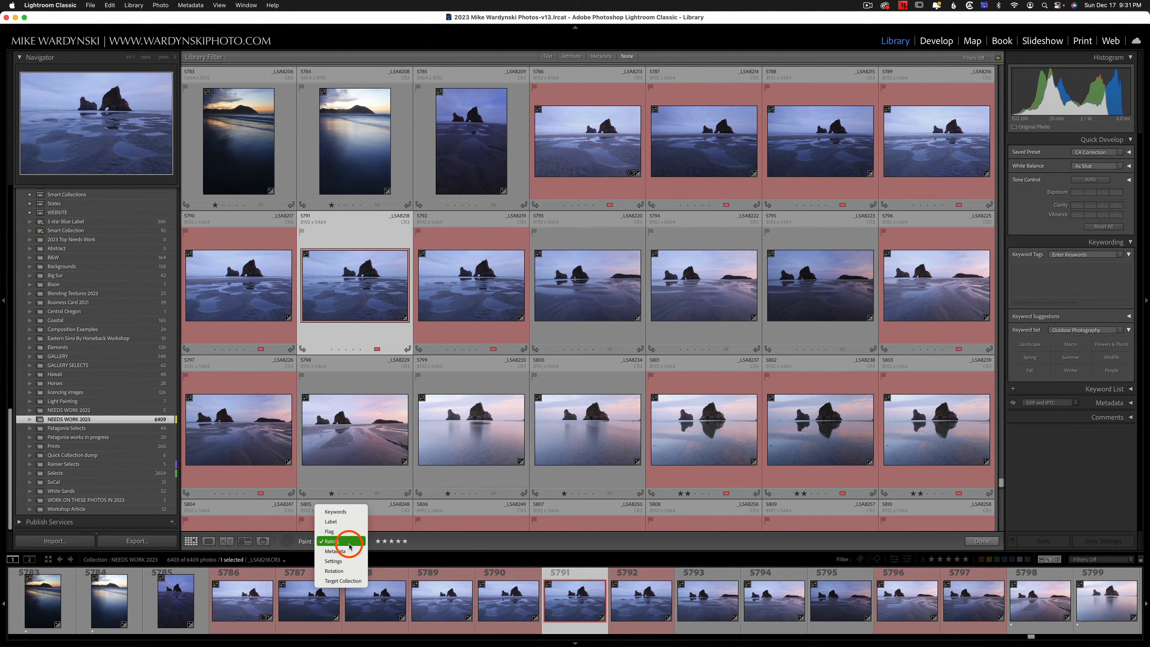
{"action": "left_click", "coordinate": [341, 513]}
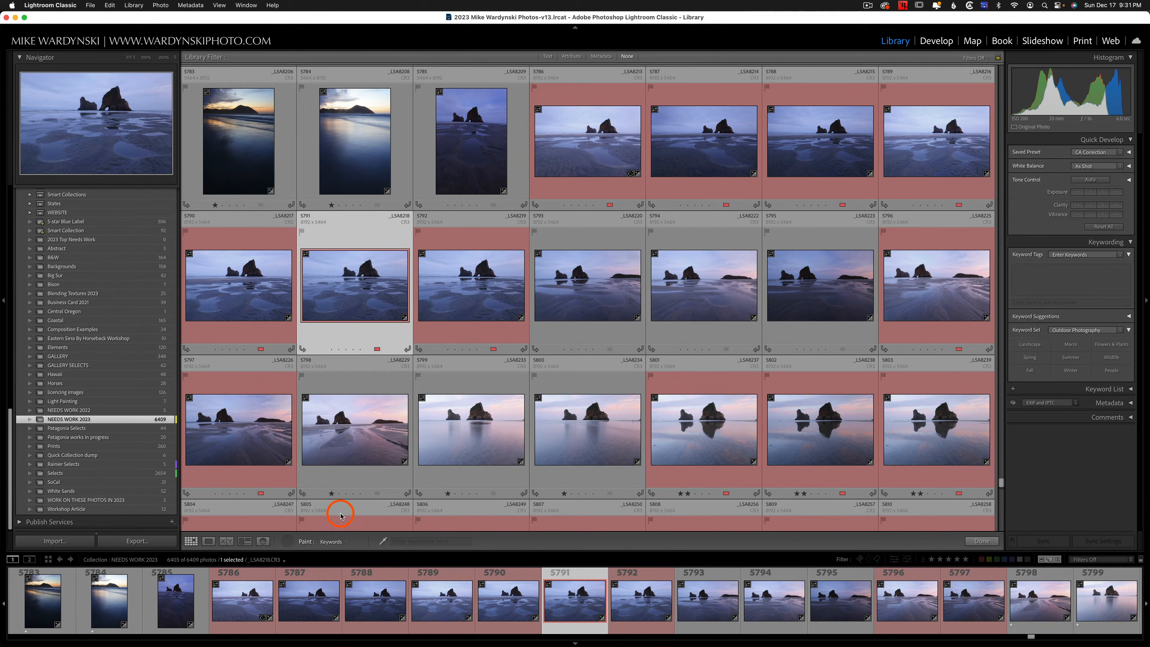
{"action": "left_click", "coordinate": [400, 543]}
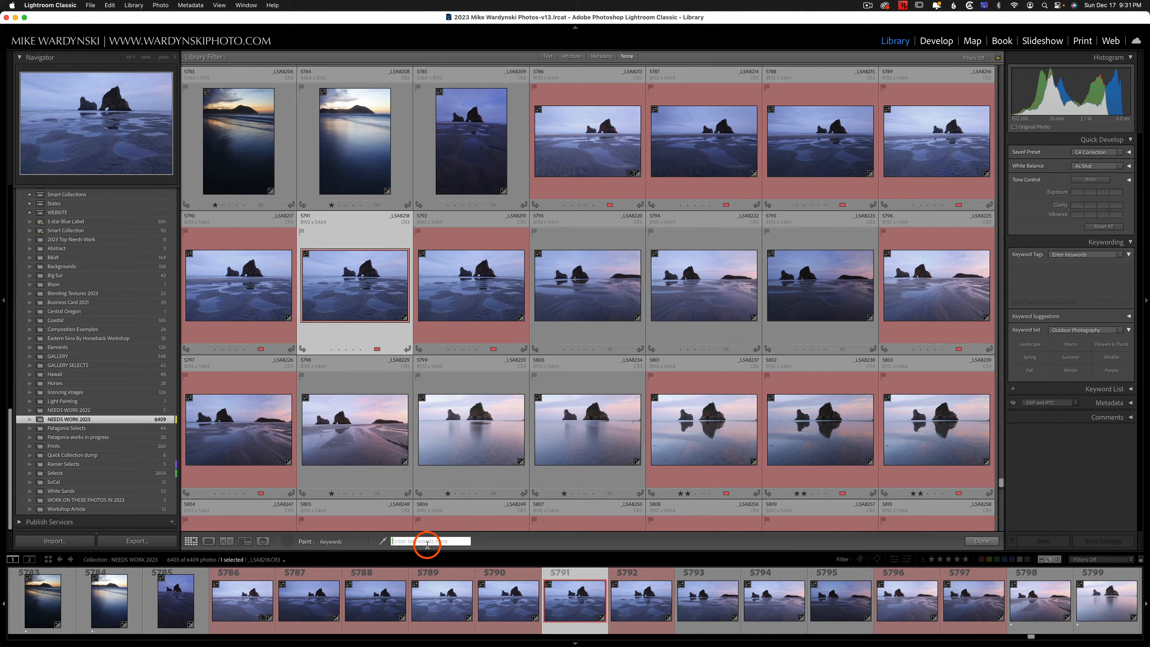
{"action": "type", "text": "New Zealand,"}
{"action": "type", "text": "Coast,"}
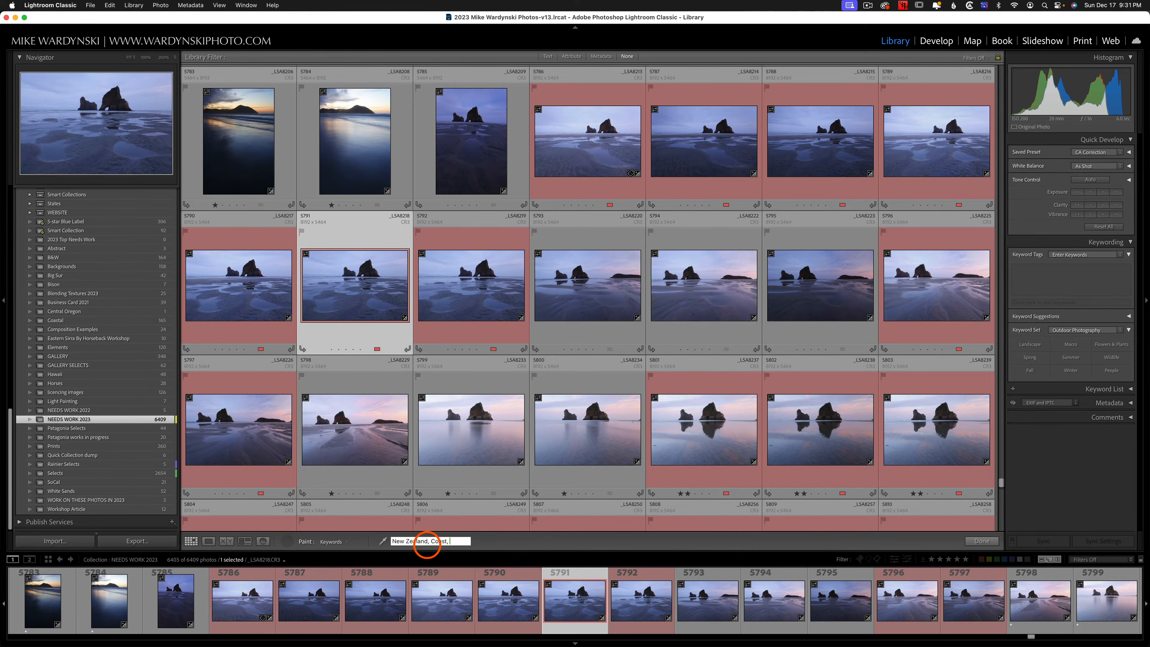
Paint the keywords onto the sea-stack photos, erase them from two adjacent ones, and repaint them across the second and third rows
{"action": "left_click", "coordinate": [366, 281]}
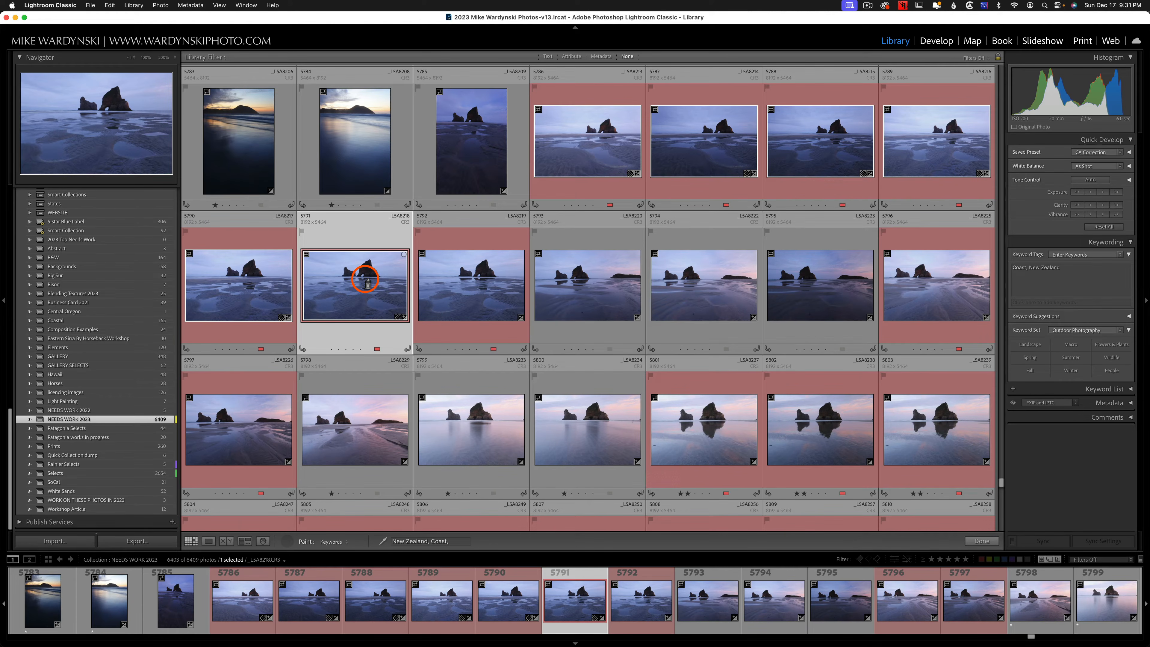
{"action": "key", "text": "alt"}
{"action": "left_click_drag", "start_coordinate": [365, 276], "coordinate": [251, 277]}
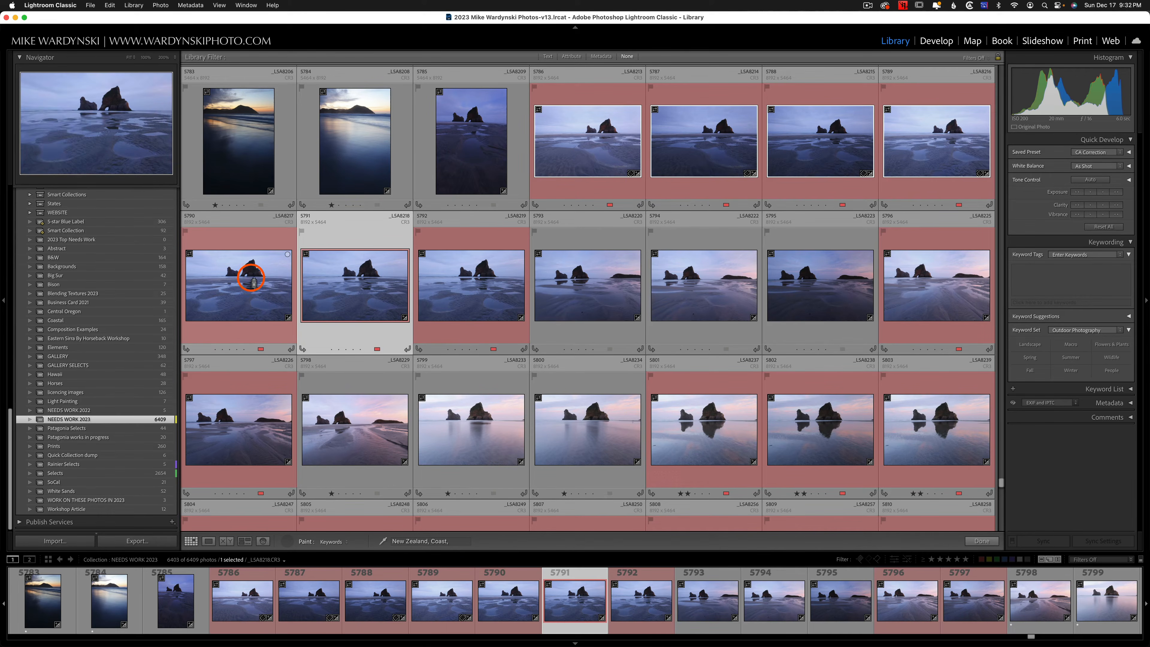
{"action": "left_click_drag", "start_coordinate": [248, 277], "coordinate": [919, 274]}
{"action": "mouse_move", "coordinate": [933, 389]}
{"action": "left_mouse_down"}
{"action": "mouse_move", "coordinate": [927, 414]}
{"action": "mouse_move", "coordinate": [752, 429]}
{"action": "mouse_move", "coordinate": [204, 410]}
{"action": "left_mouse_up"}
Set the Painter tool to the green label and paint it onto the three sea-stack photos without a label in the third row
{"action": "left_click", "coordinate": [337, 543]}
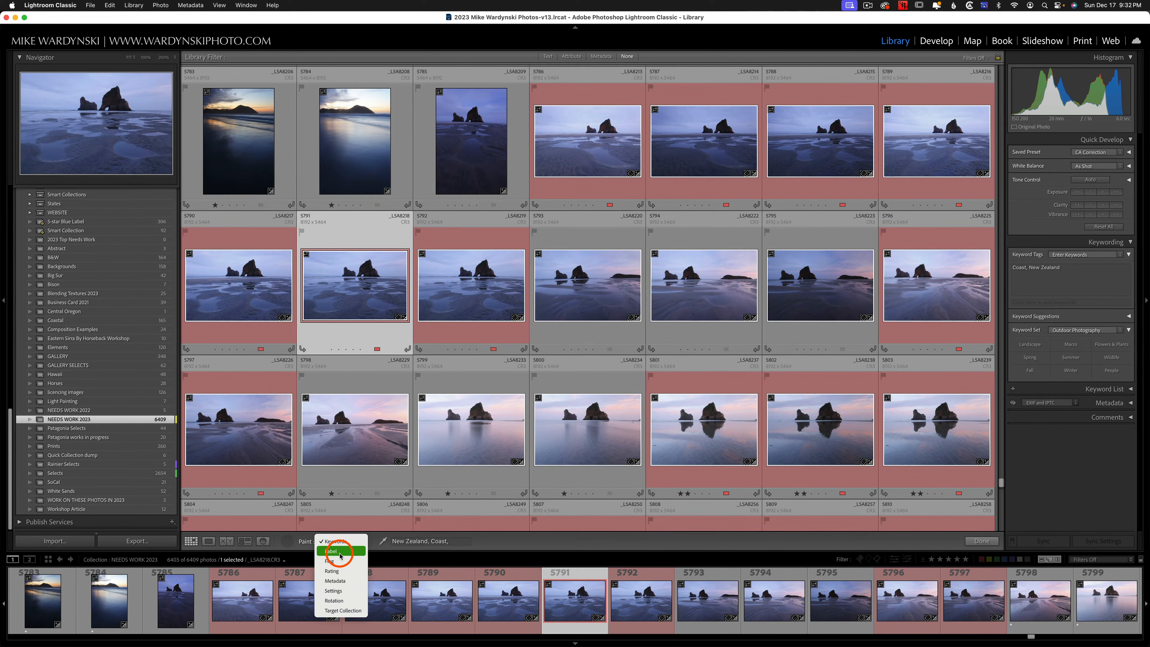
{"action": "left_click", "coordinate": [340, 551]}
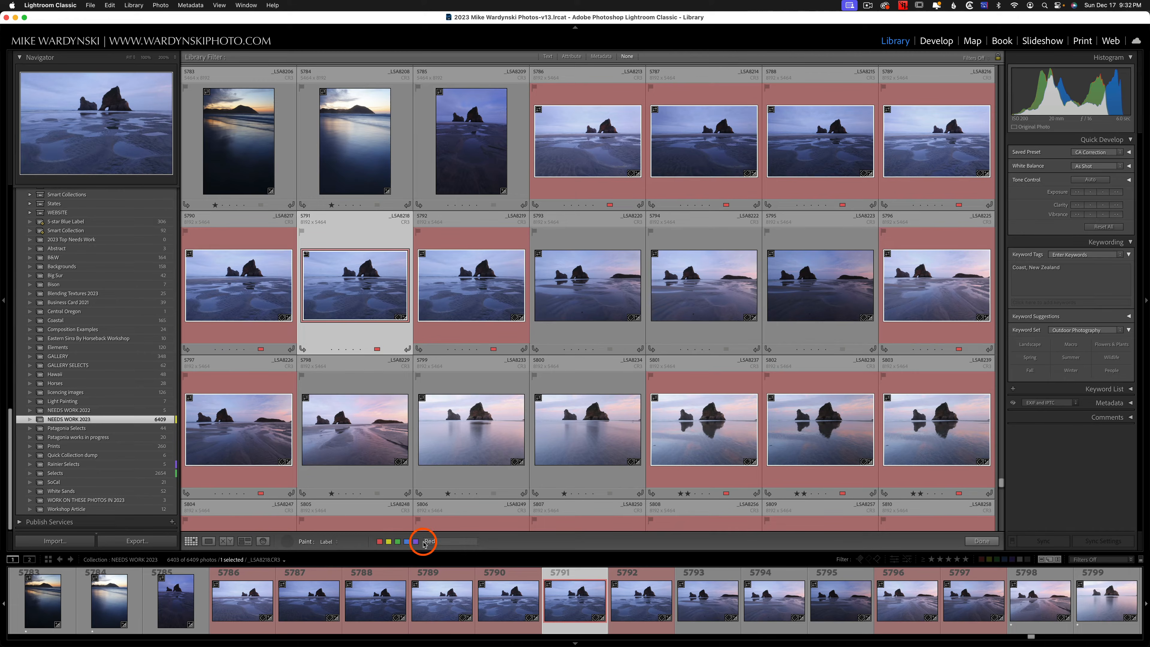
{"action": "left_click", "coordinate": [397, 541]}
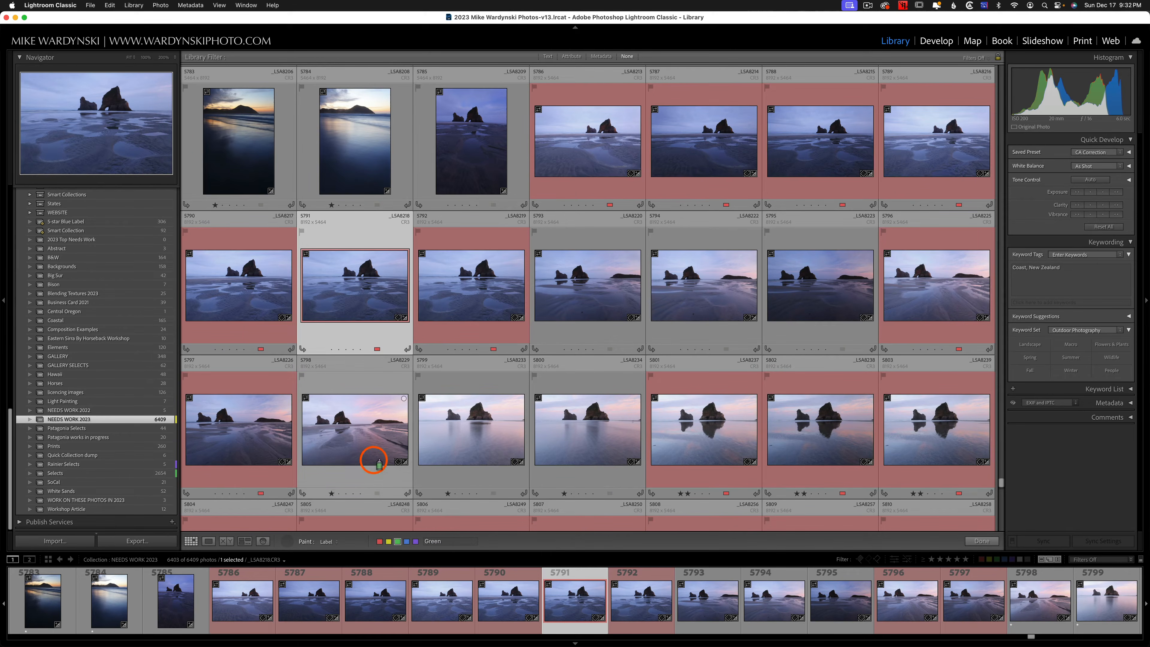
{"action": "left_click_drag", "start_coordinate": [347, 439], "coordinate": [596, 429]}
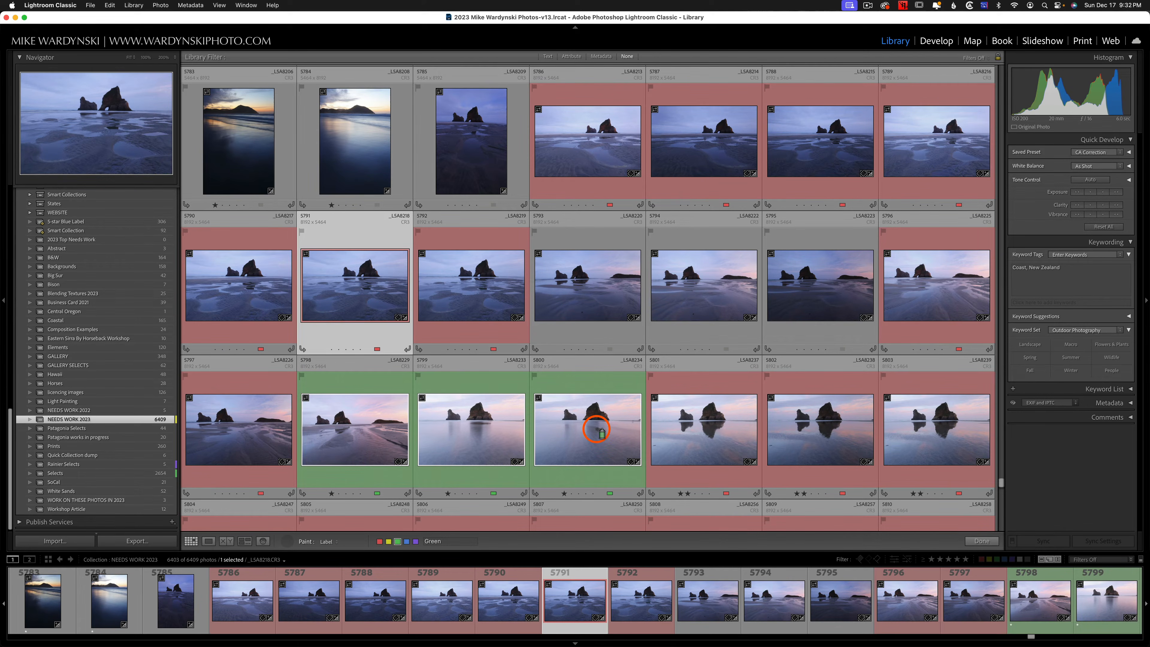
Switch the Painter to Flag with the value Flagged and paint it onto the three green-labelled photos
{"action": "left_click", "coordinate": [330, 542]}
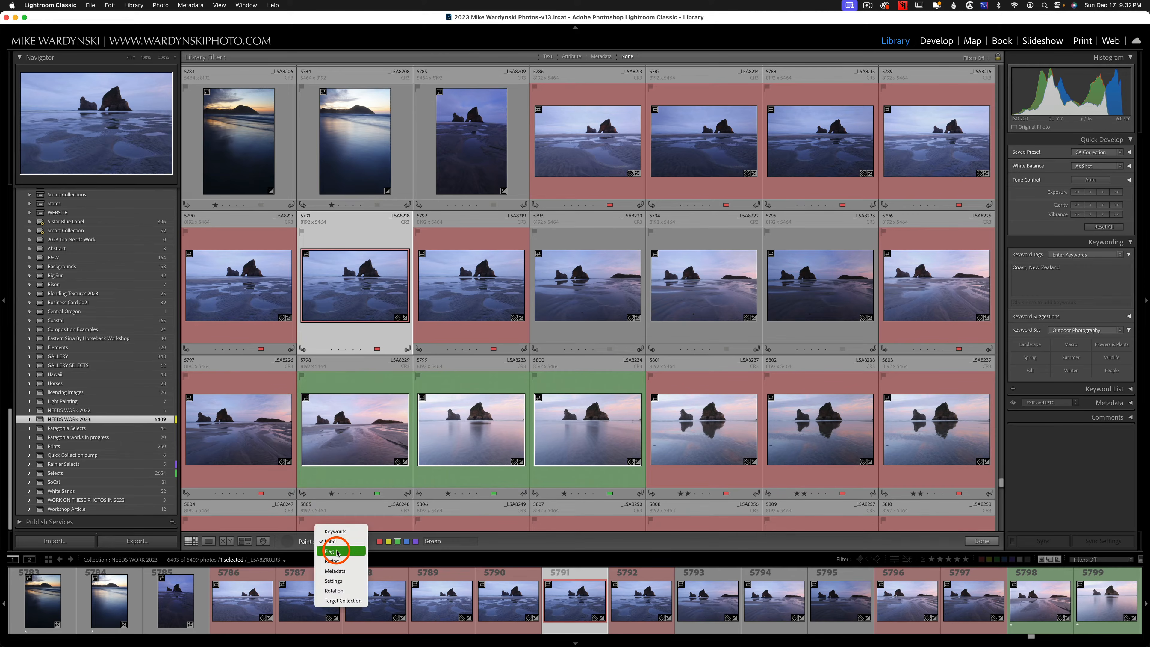
{"action": "left_click", "coordinate": [337, 552]}
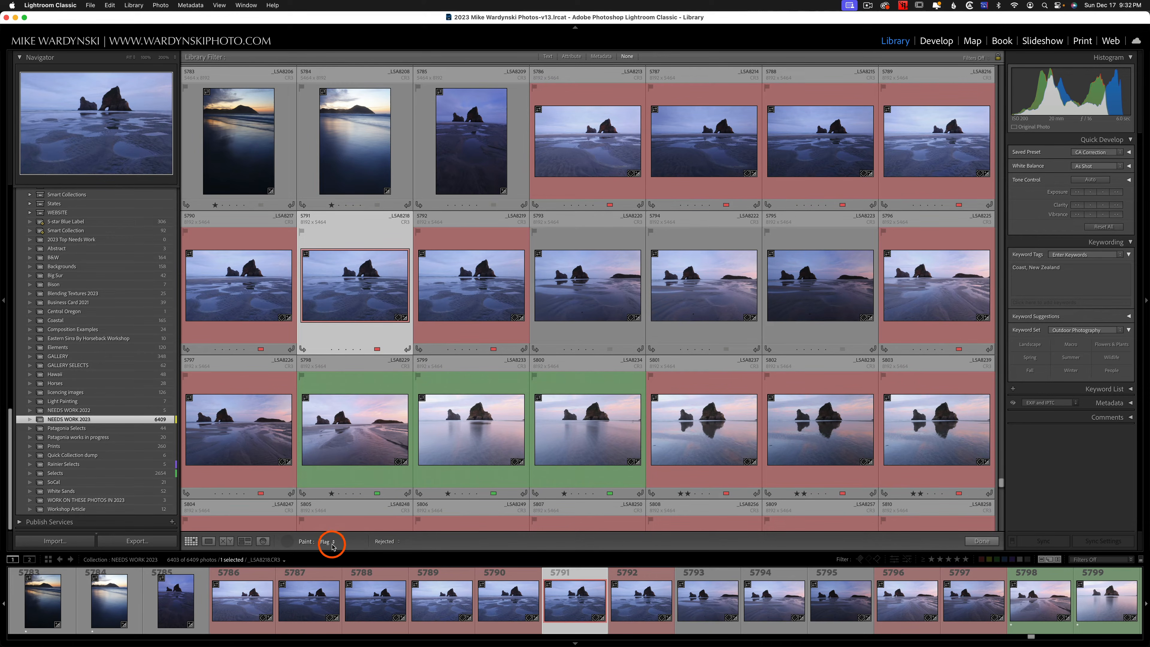
{"action": "left_click", "coordinate": [385, 541]}
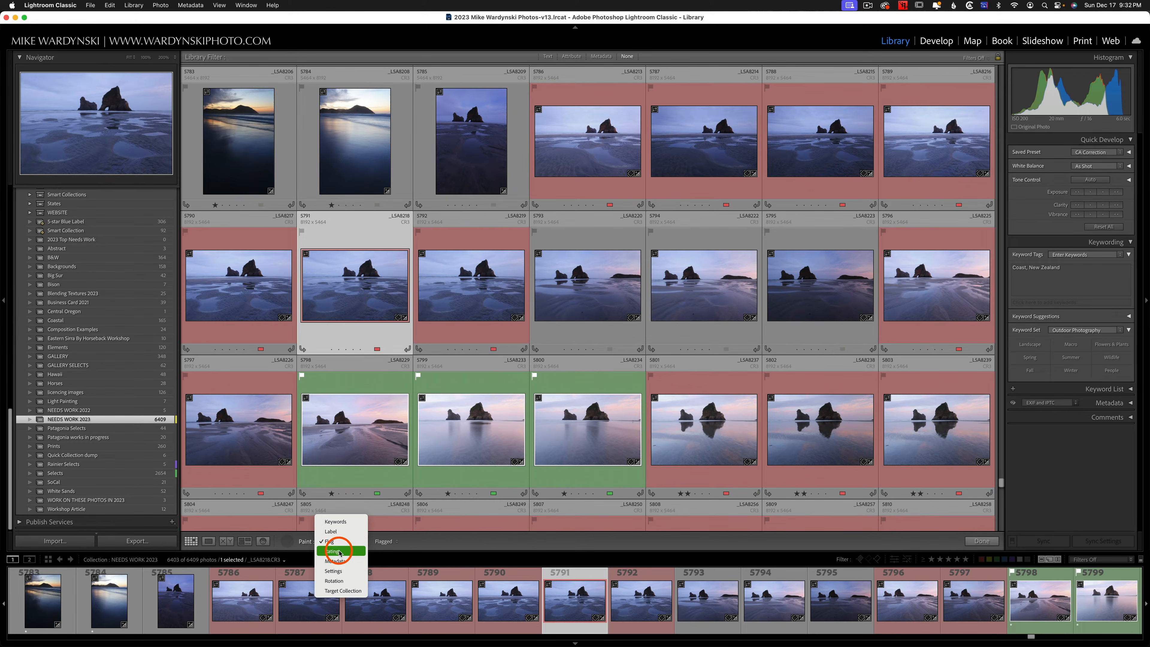
Switch the Painter to Rating, choose four stars and paint the rating across the three green-labelled photos
{"action": "left_click", "coordinate": [339, 552]}
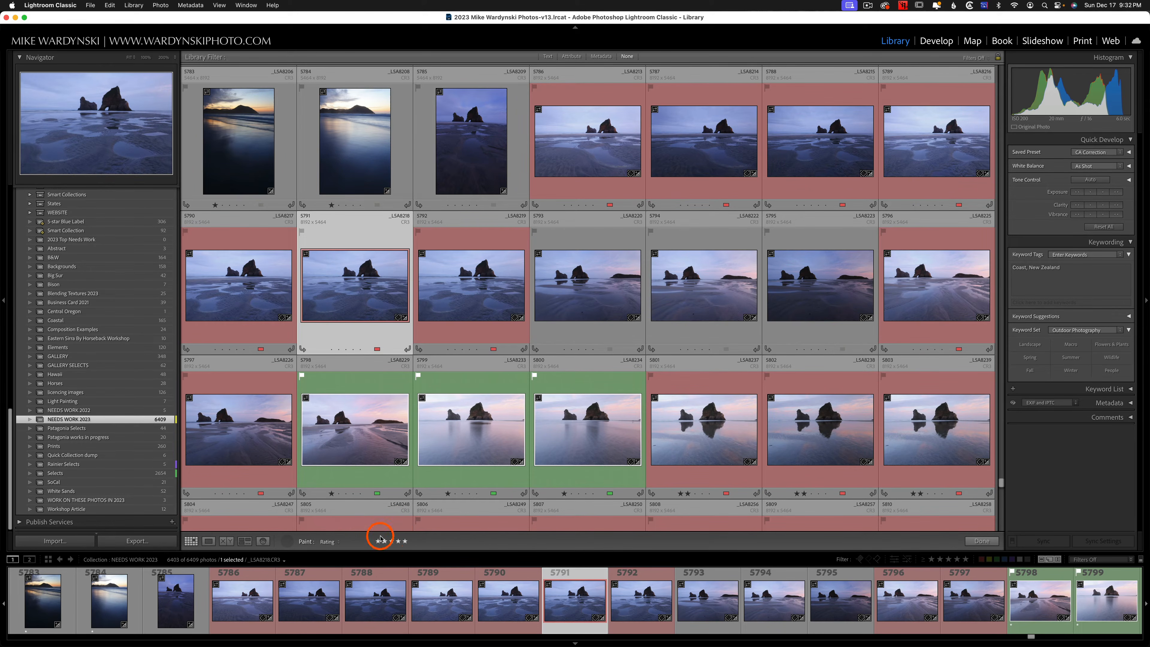
{"action": "left_click", "coordinate": [397, 541]}
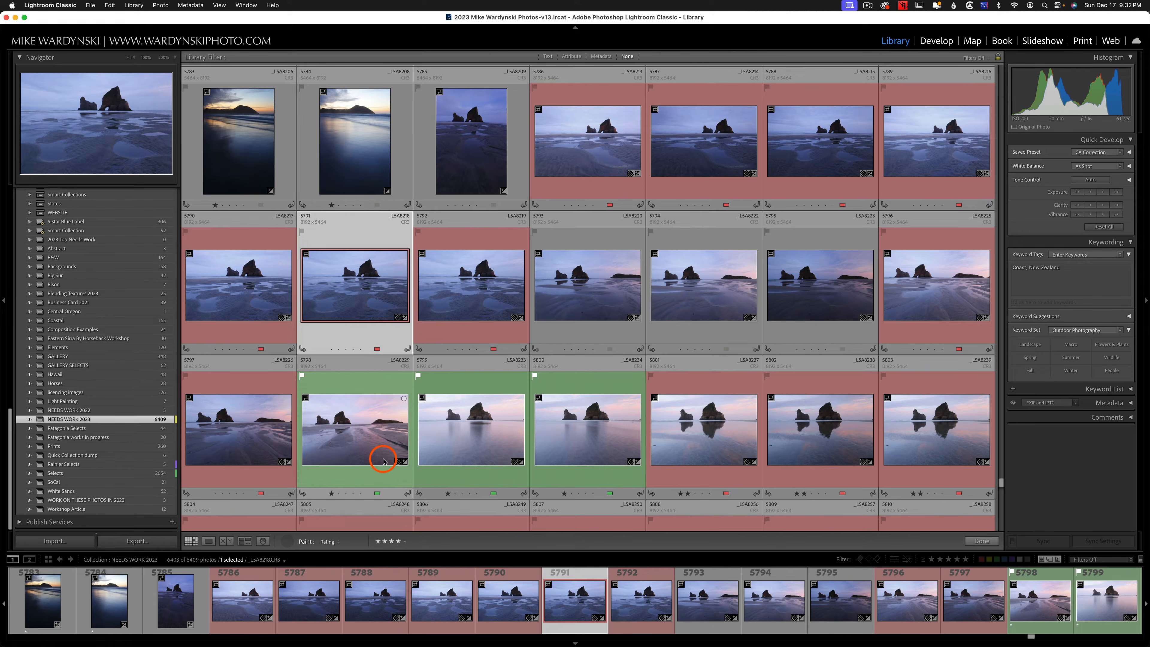
{"action": "mouse_move", "coordinate": [382, 461]}
{"action": "left_mouse_down"}
{"action": "mouse_move", "coordinate": [340, 449]}
{"action": "mouse_move", "coordinate": [563, 437]}
{"action": "left_mouse_up"}
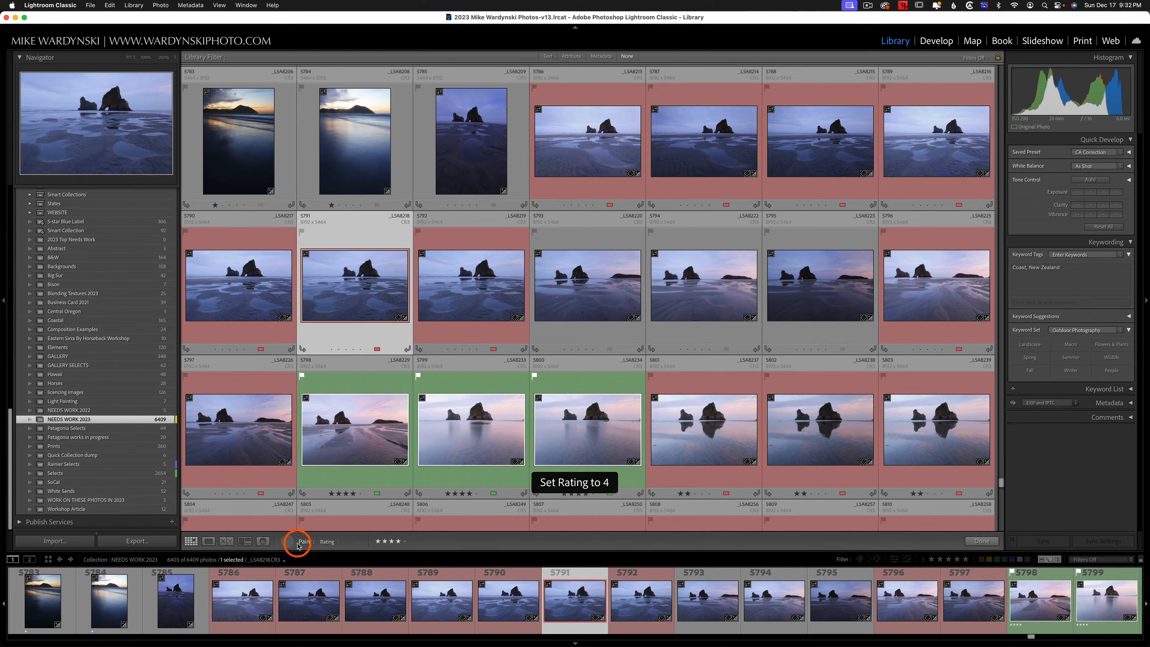
Switch the Painter to Metadata and on to Settings, and paint the Blue Dream preset onto the three green-labelled photos
{"action": "left_click", "coordinate": [328, 542]}
{"action": "left_click", "coordinate": [339, 550]}
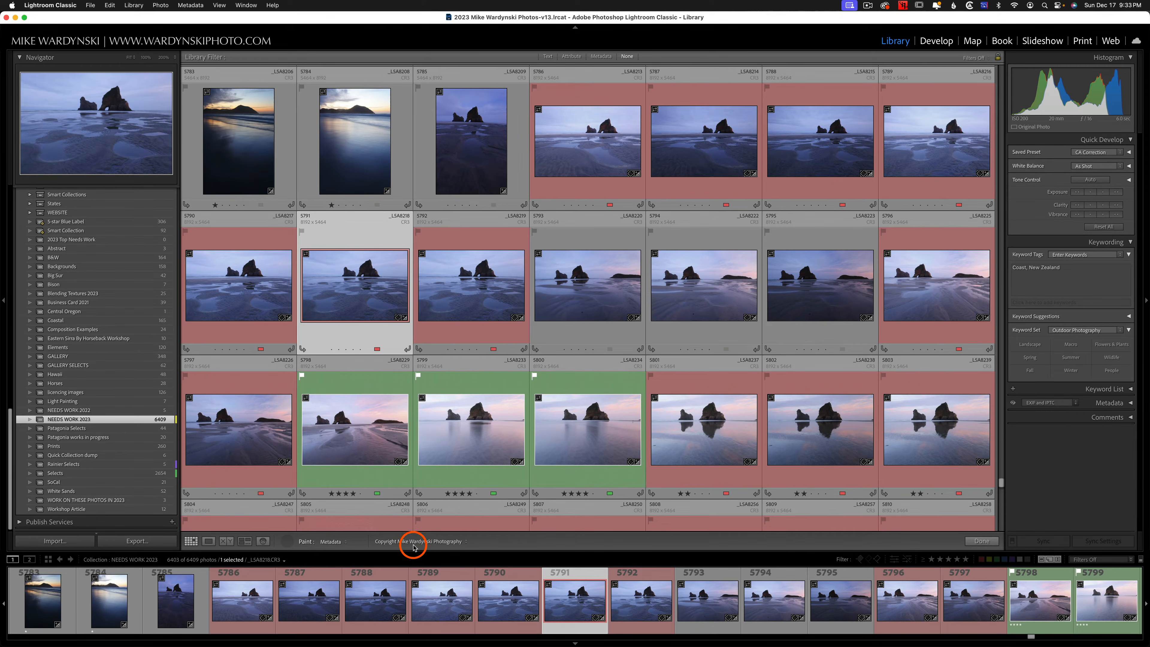
{"action": "left_click", "coordinate": [330, 541]}
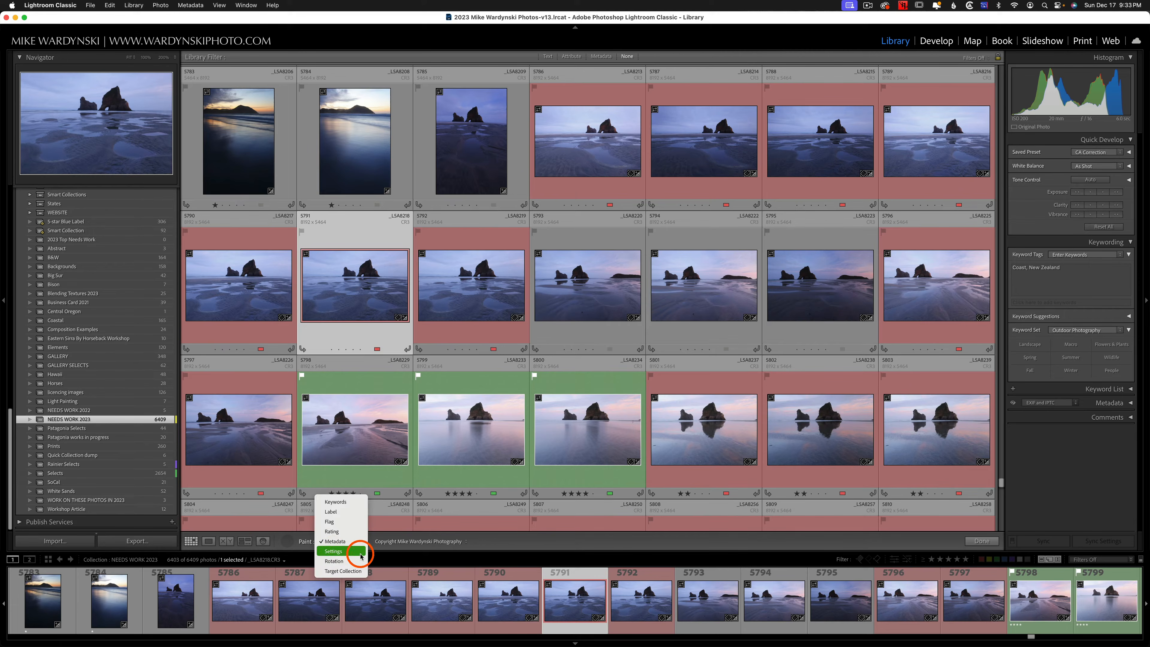
{"action": "left_click", "coordinate": [351, 551]}
{"action": "left_click", "coordinate": [389, 542]}
{"action": "mouse_move", "coordinate": [412, 579]}
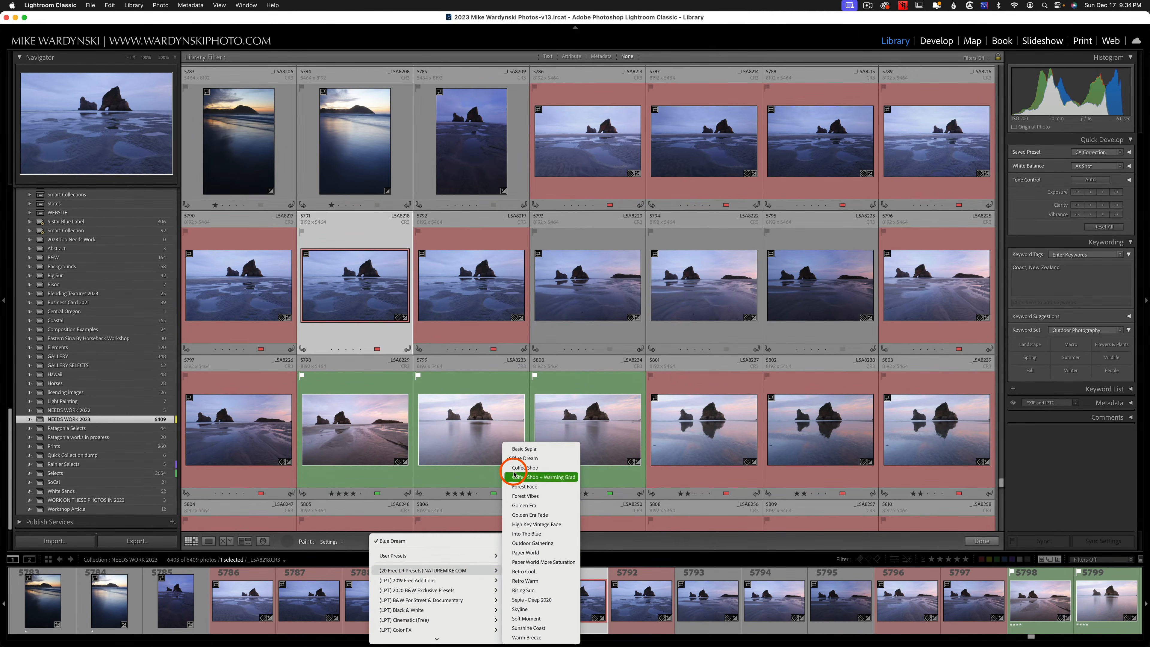
{"action": "left_click", "coordinate": [525, 458]}
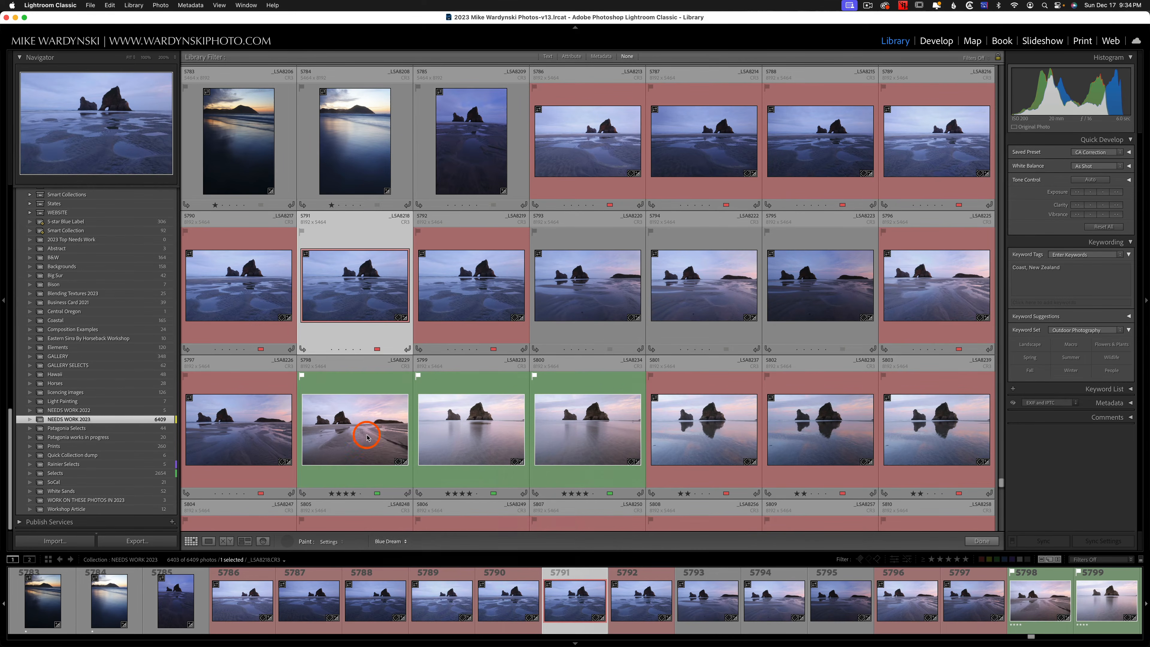
{"action": "left_click", "coordinate": [351, 433]}
{"action": "left_click", "coordinate": [588, 436]}
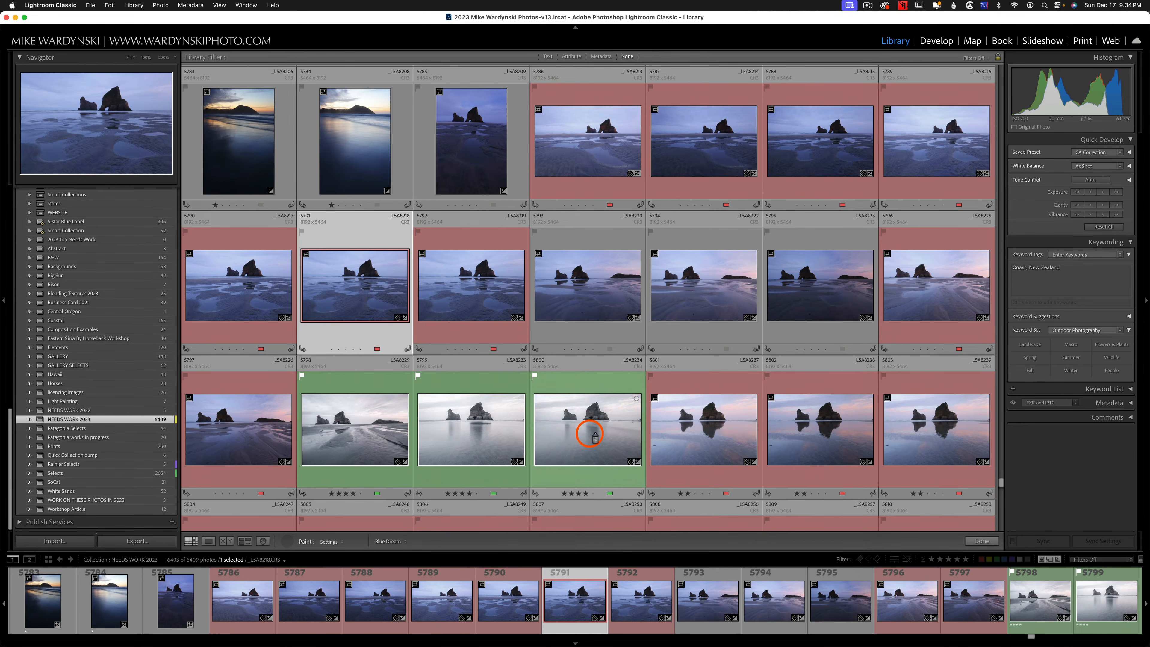
Set the Painter to Rotate Left (CCW) and turn the first green-labelled photo through four quarter turns back to upright
{"action": "left_click", "coordinate": [333, 541]}
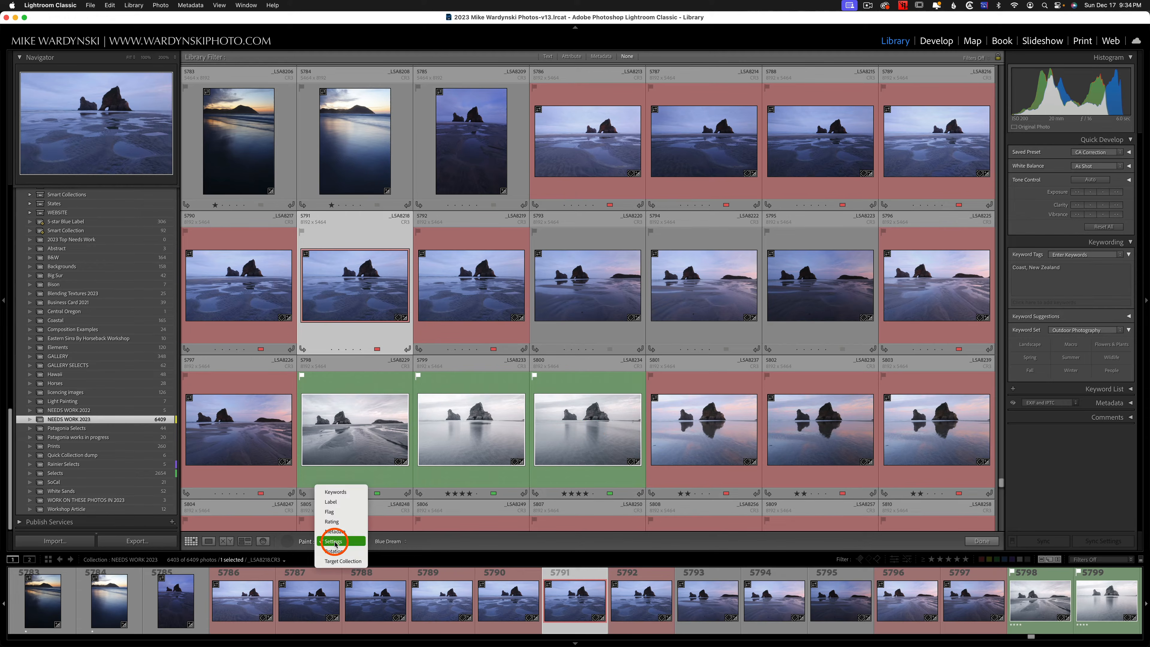
{"action": "left_click", "coordinate": [340, 548]}
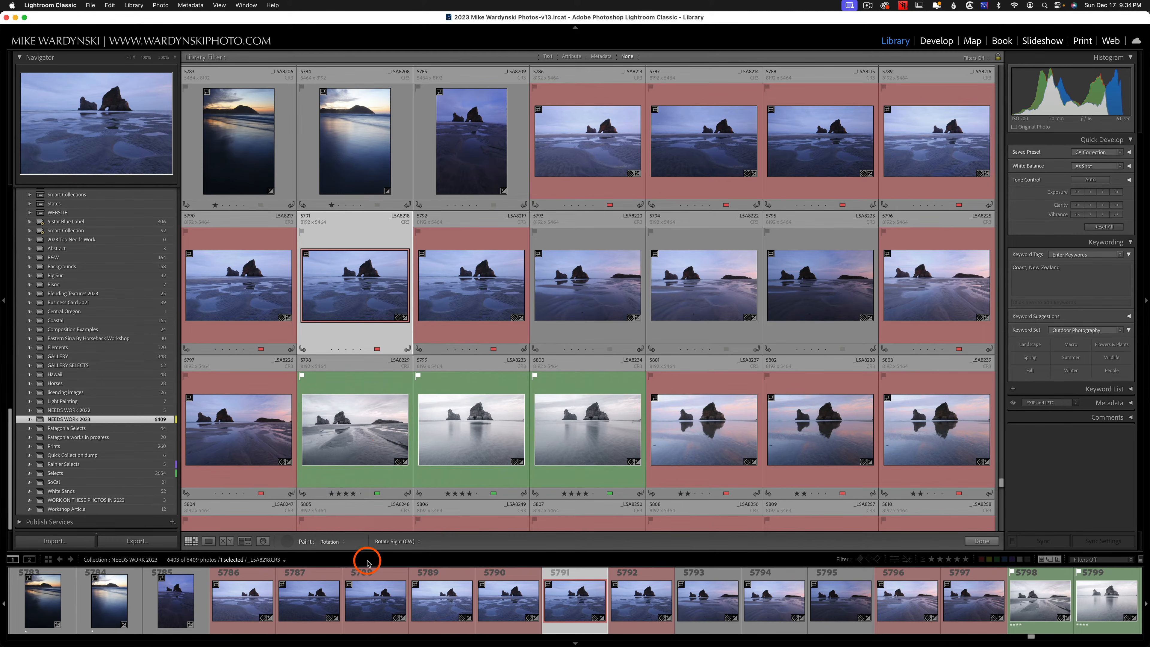
{"action": "left_click", "coordinate": [397, 542]}
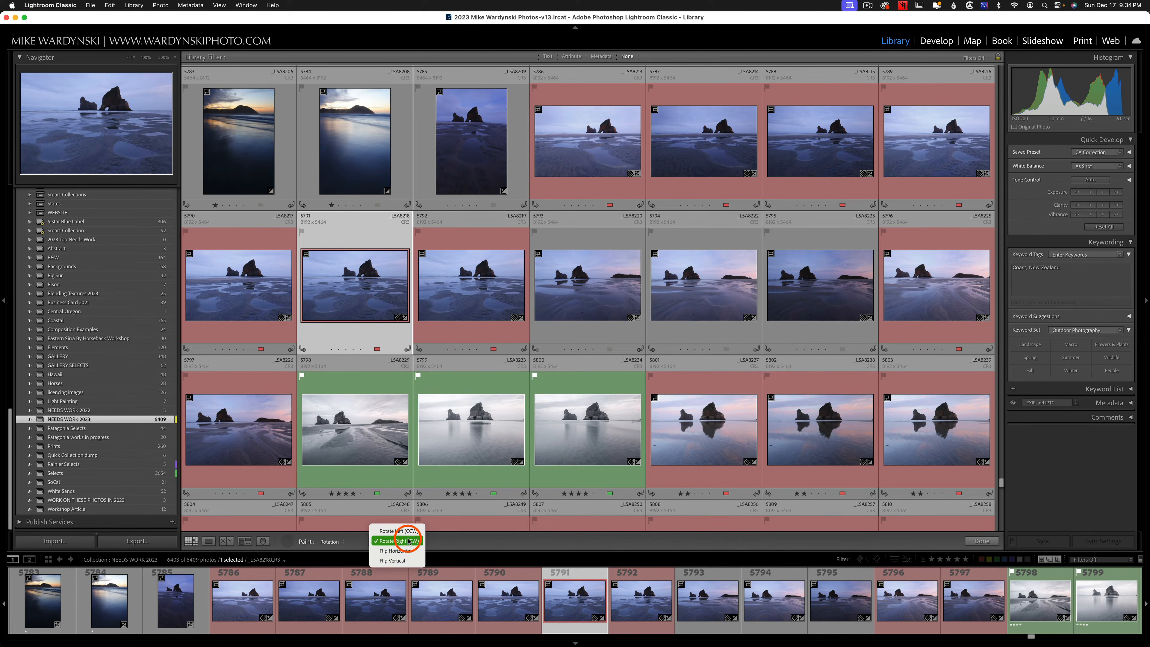
{"action": "left_click", "coordinate": [398, 531]}
{"action": "left_click", "coordinate": [328, 417]}
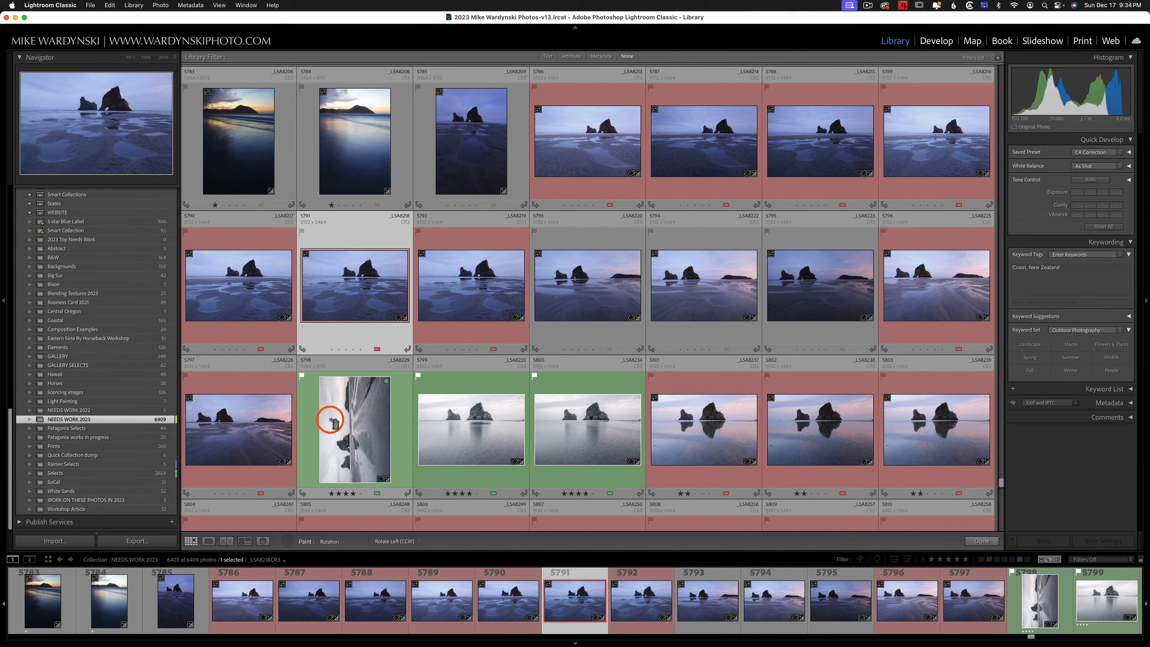
{"action": "left_click", "coordinate": [349, 413]}
{"action": "left_click", "coordinate": [354, 424]}
{"action": "left_click", "coordinate": [351, 422]}
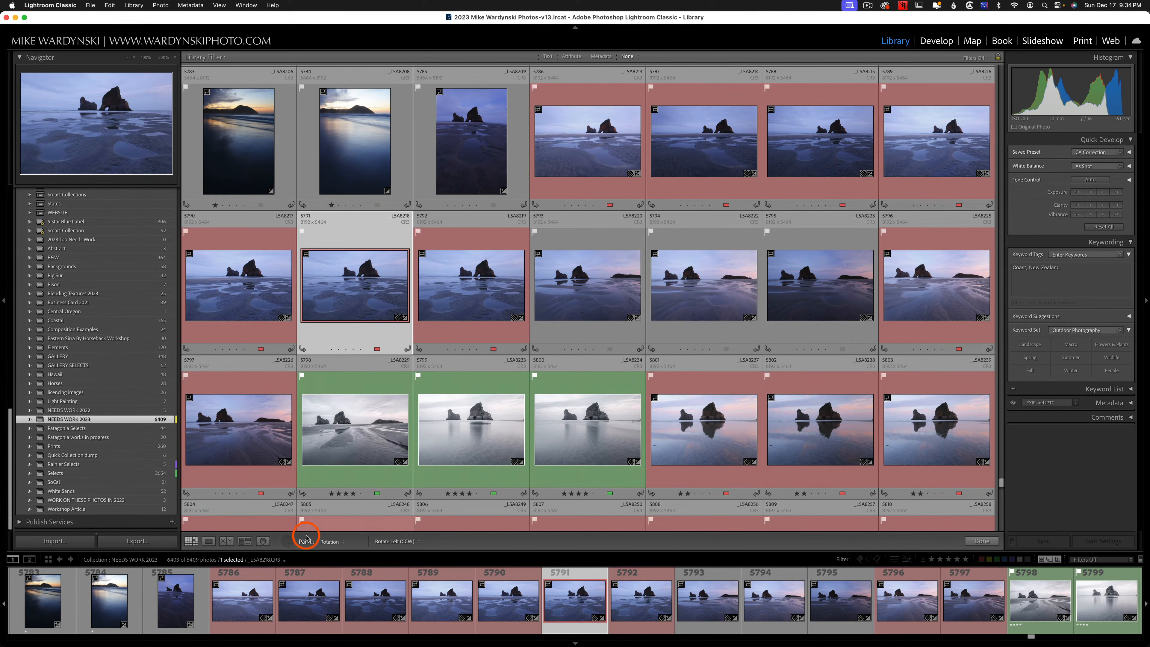
Switch the Painter to Target Collection and add the selected sea-stack photo to the Quick Collection
{"action": "left_click", "coordinate": [332, 542]}
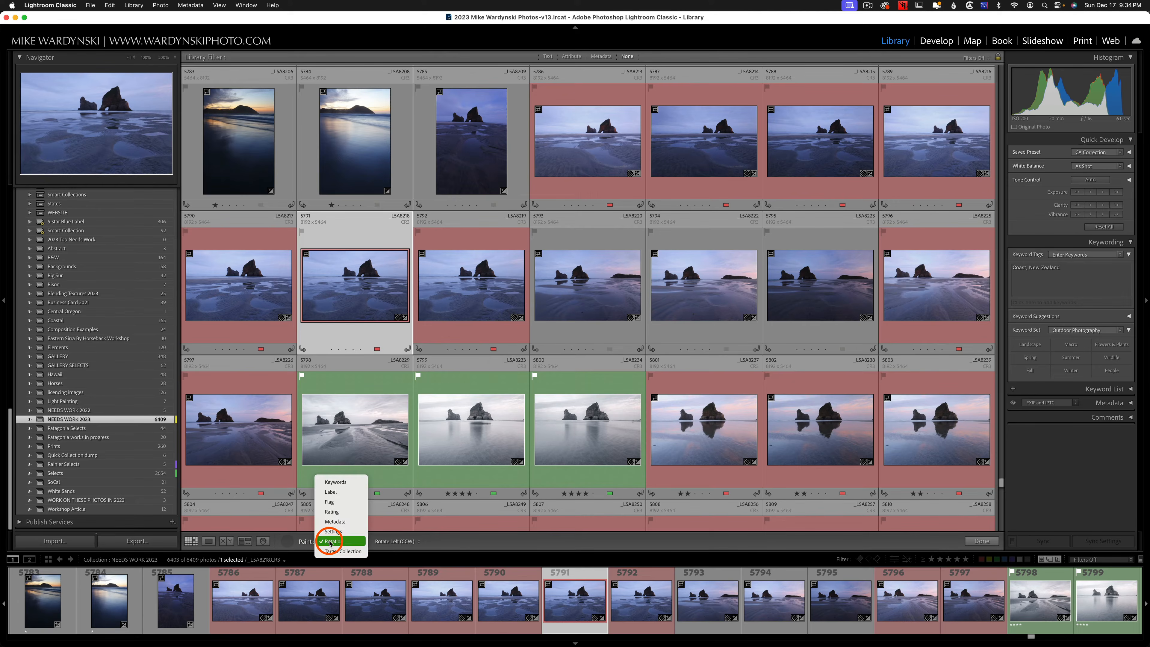
{"action": "left_click", "coordinate": [343, 550]}
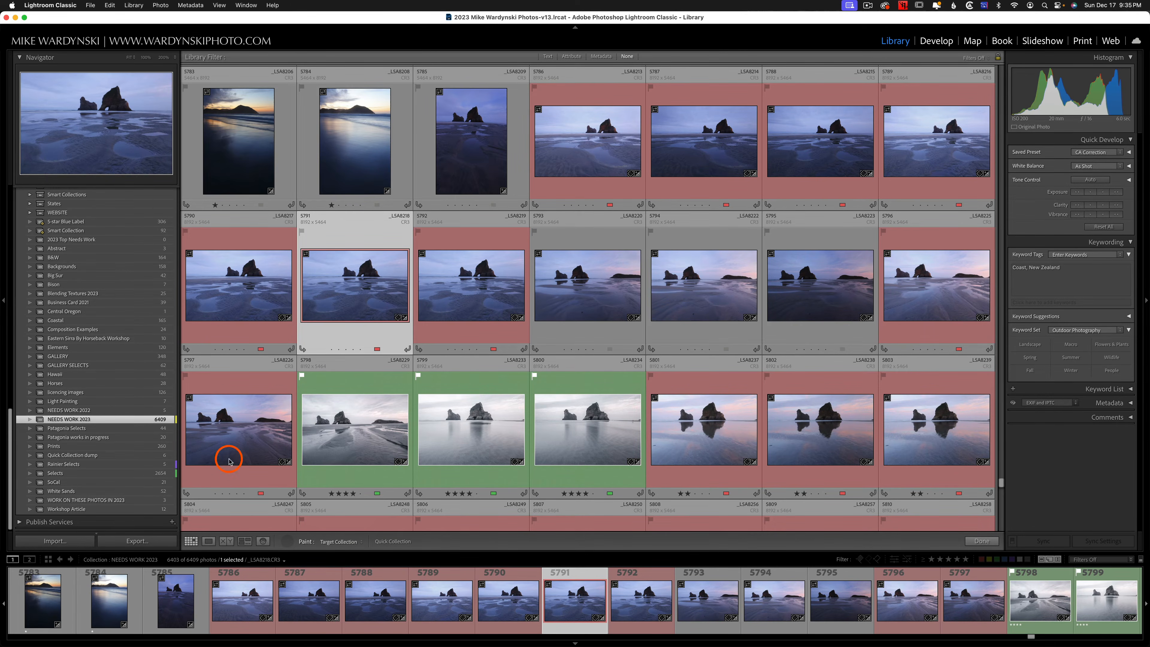
{"action": "scroll", "coordinate": [156, 415], "scroll_direction": "up", "scroll_amount": 10}
{"action": "scroll", "coordinate": [156, 415], "scroll_direction": "up", "scroll_amount": 15}
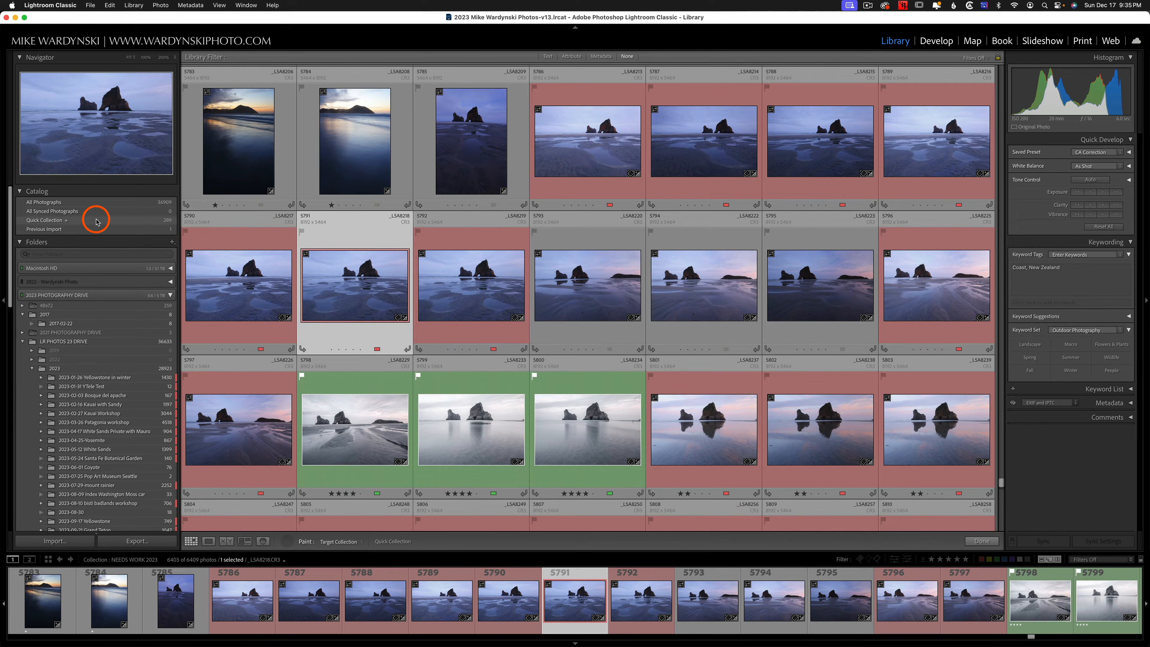
{"action": "left_click", "coordinate": [402, 257]}
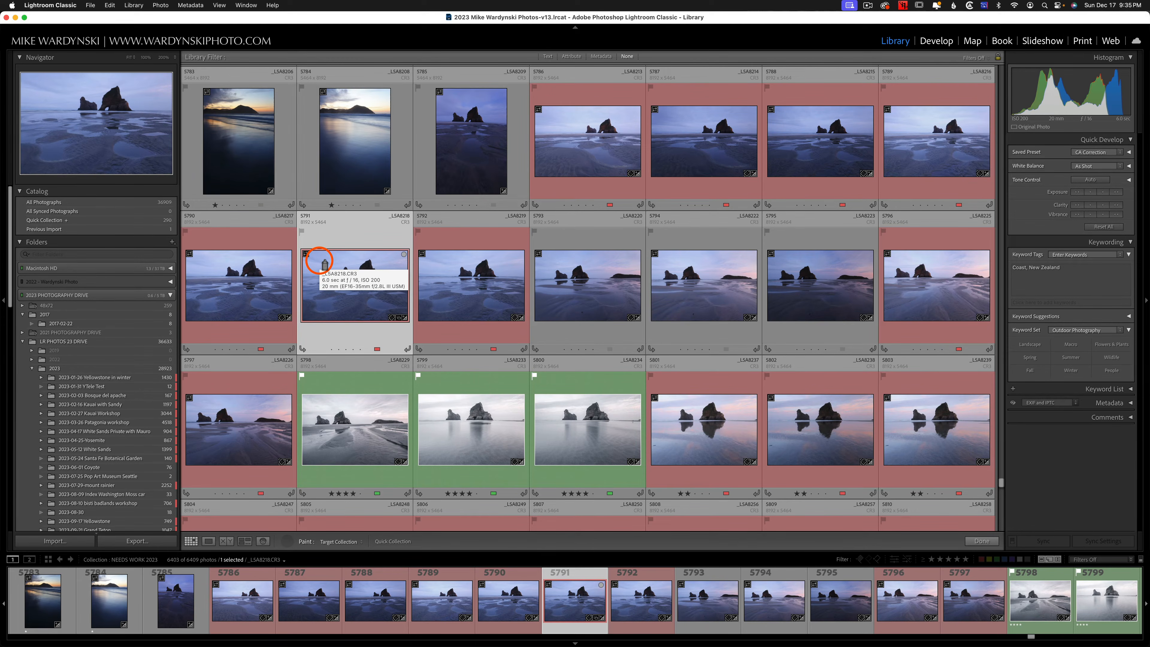
{"action": "scroll", "coordinate": [325, 264], "scroll_direction": "up", "scroll_amount": 5}
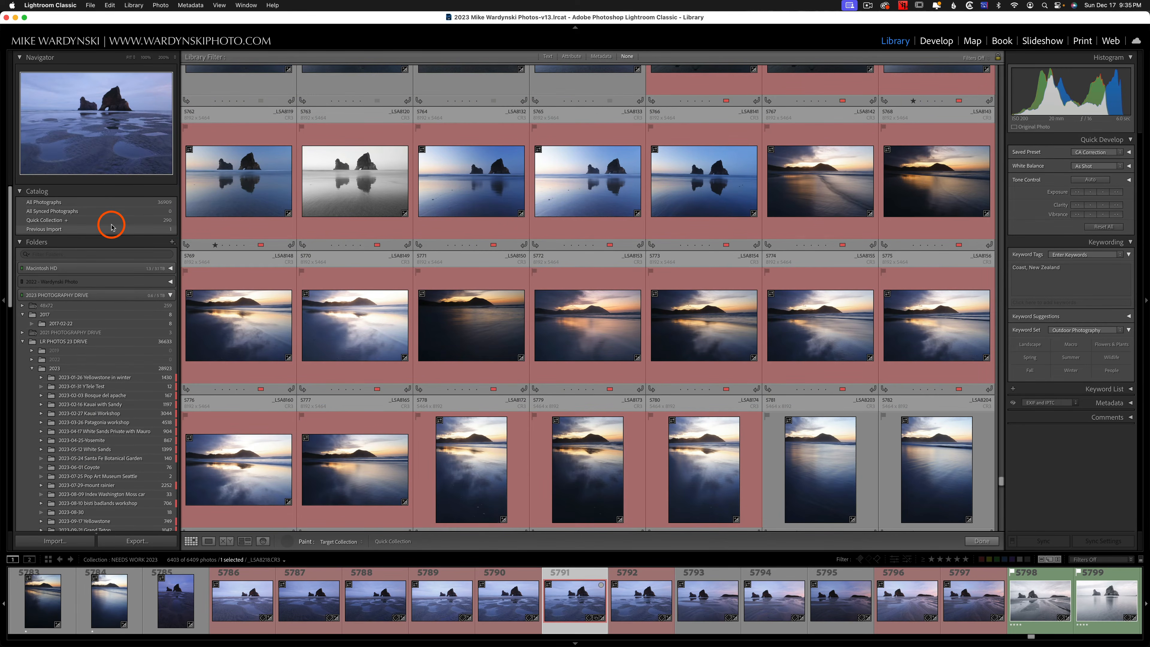
Make Abstract the target collection, paint photos 5769 and 5770 into it and put the Painter away
{"action": "scroll", "coordinate": [131, 236], "scroll_direction": "down", "scroll_amount": 10}
{"action": "scroll", "coordinate": [86, 403], "scroll_direction": "down", "scroll_amount": 5}
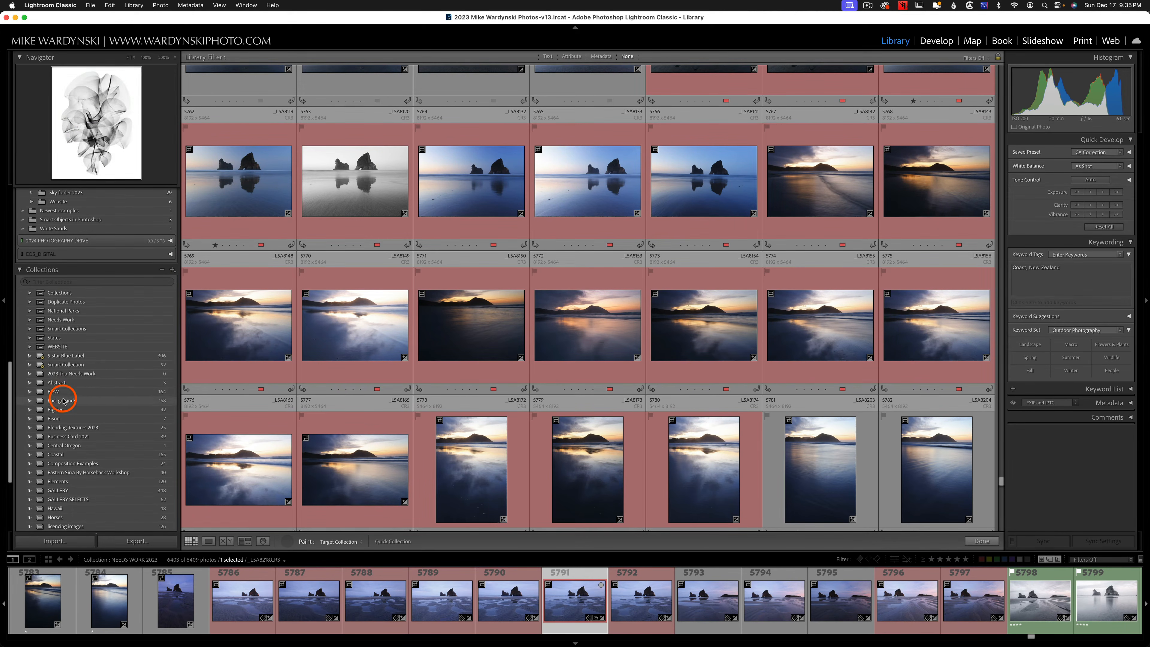
{"action": "right_click", "coordinate": [103, 384]}
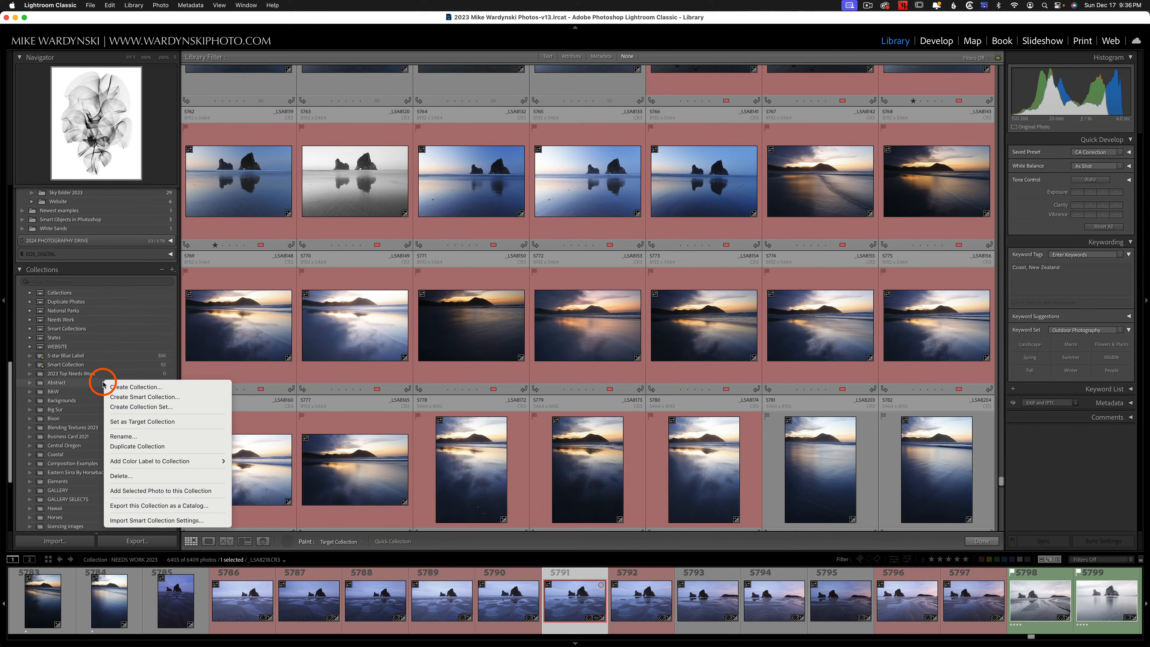
{"action": "left_click", "coordinate": [149, 423]}
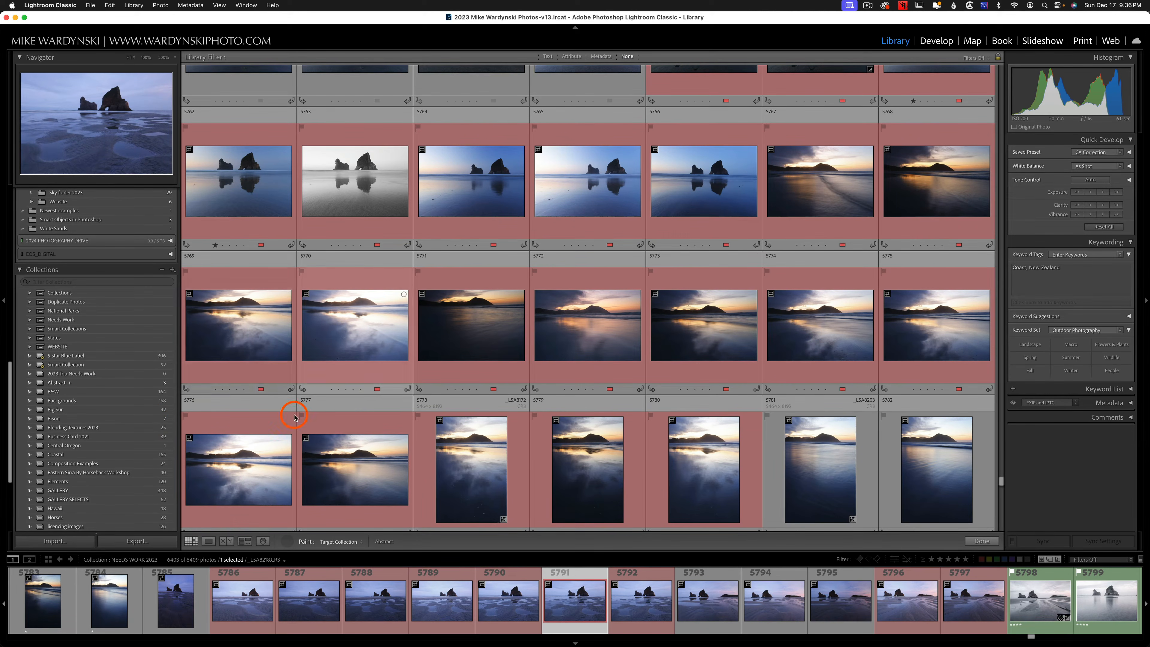
{"action": "left_click", "coordinate": [287, 541]}
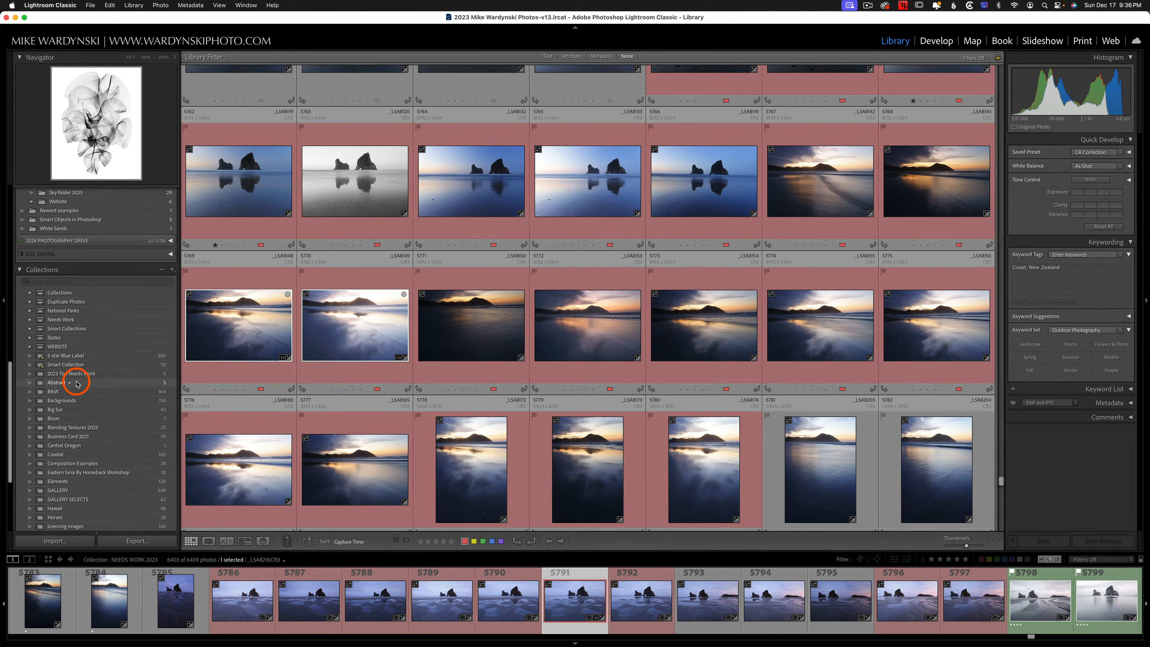
Collapse the folder list so that the catalog entries and the collections sit directly together
{"action": "scroll", "coordinate": [56, 227], "scroll_direction": "up", "scroll_amount": 20}
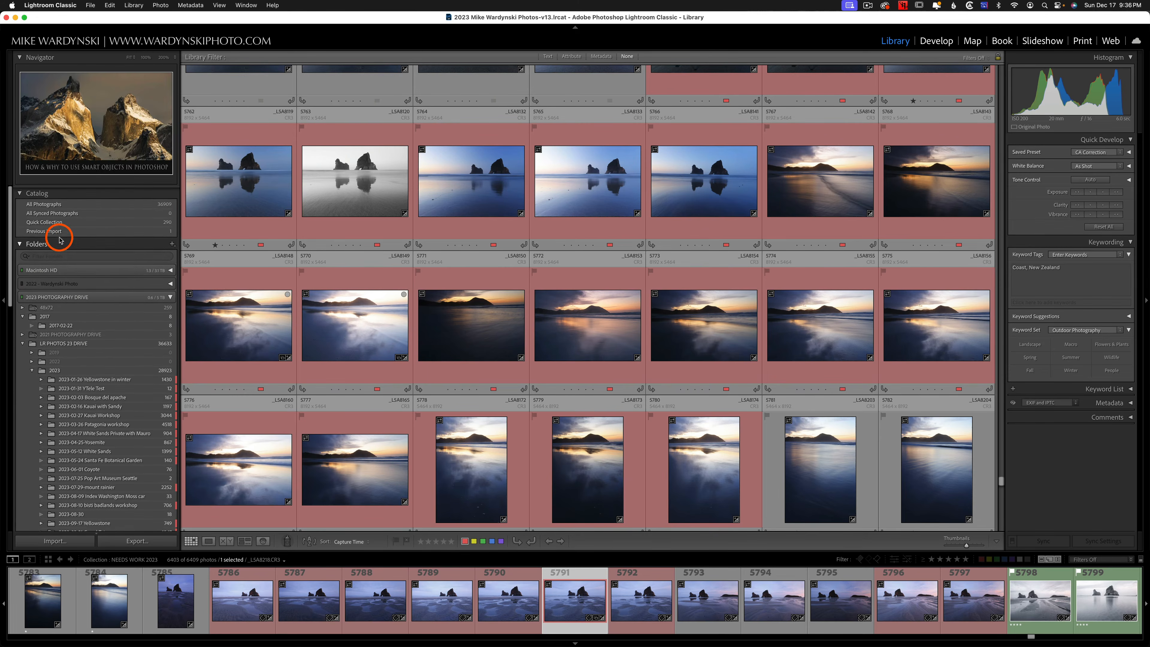
{"action": "left_click", "coordinate": [17, 245]}
{"action": "left_click", "coordinate": [52, 221]}
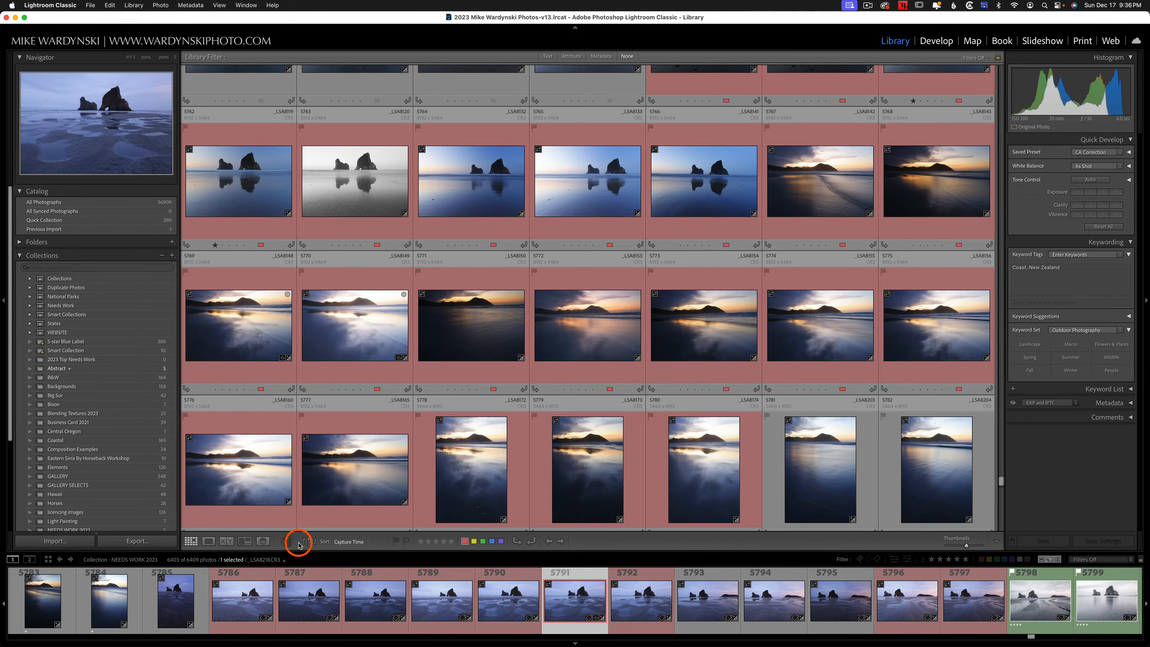
Pick up the Painter again and paint the neighbouring beach photos from 5771 to 5773 into the Abstract collection
{"action": "left_click", "coordinate": [266, 542]}
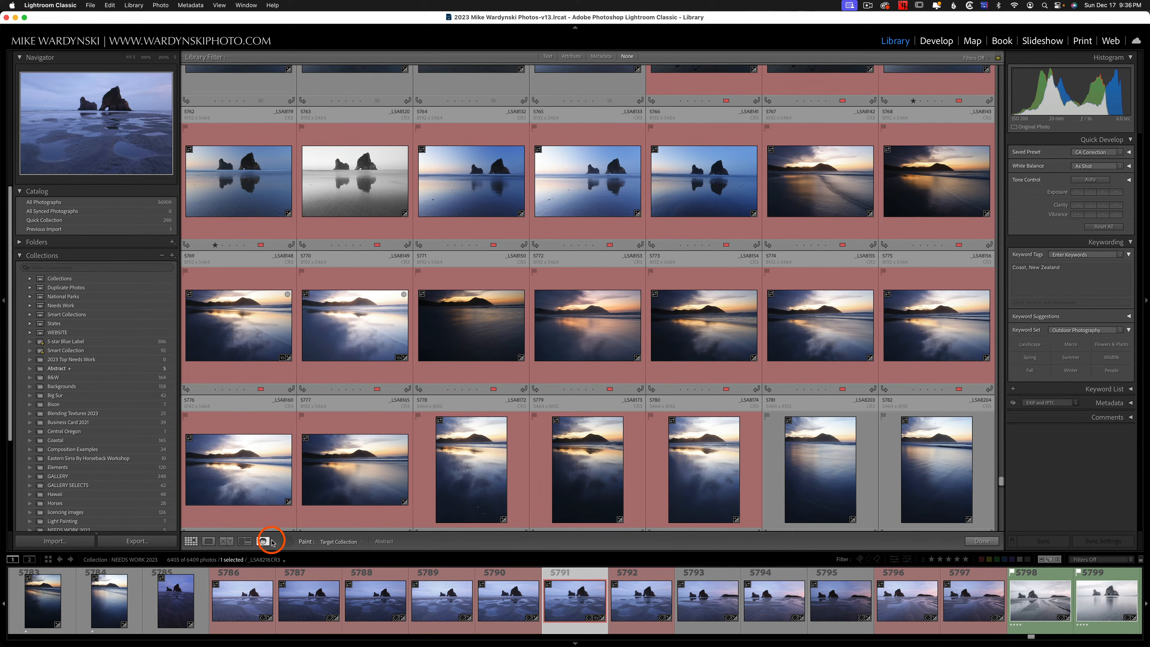
{"action": "left_click", "coordinate": [438, 325]}
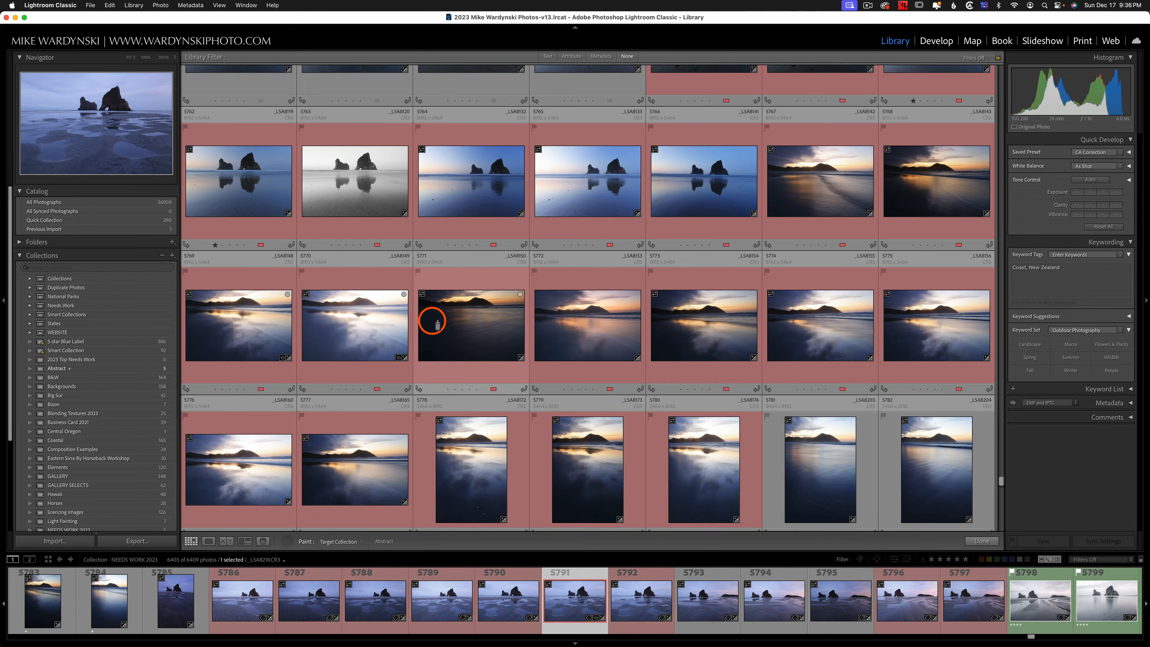
{"action": "left_click_drag", "start_coordinate": [467, 320], "coordinate": [723, 315]}
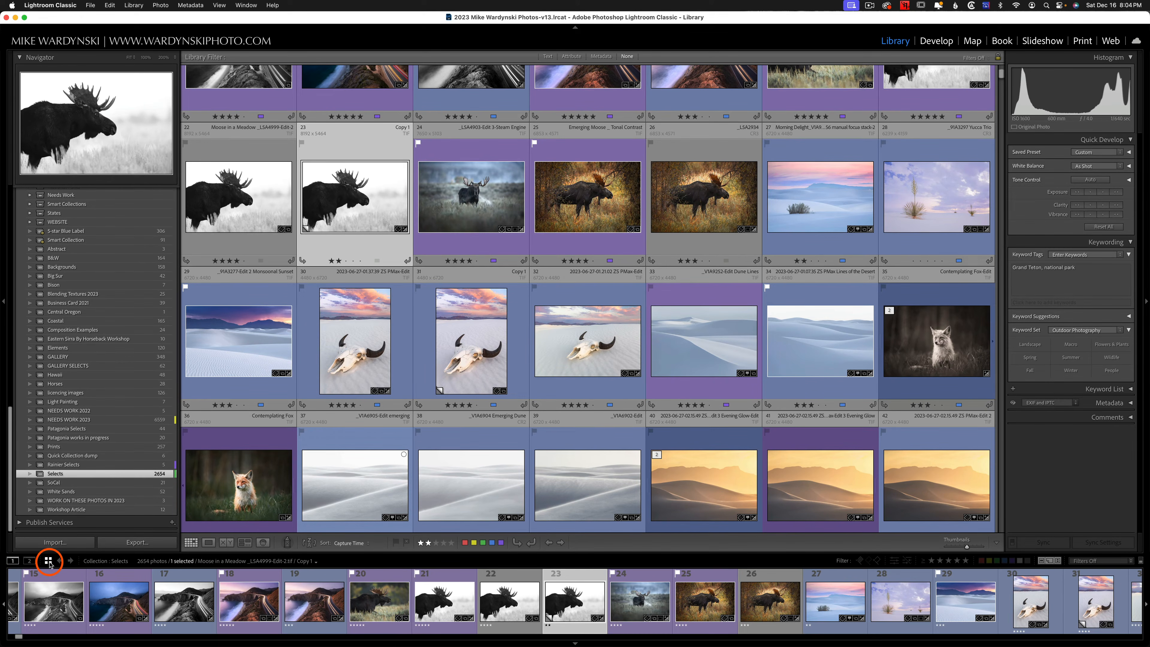
Show the Selects collection in Grid view using the filmstrip controls
{"action": "left_click", "coordinate": [48, 562]}
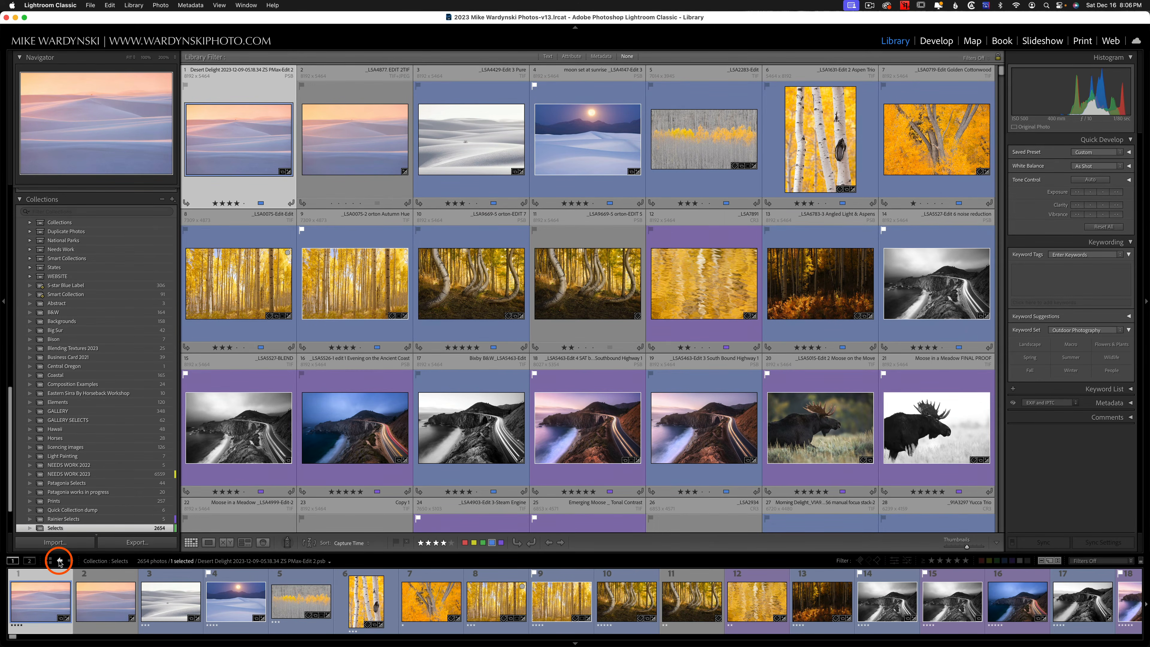
Go back through the previously viewed sources to the 2023 workshop people shots folder
{"action": "left_click", "coordinate": [60, 562]}
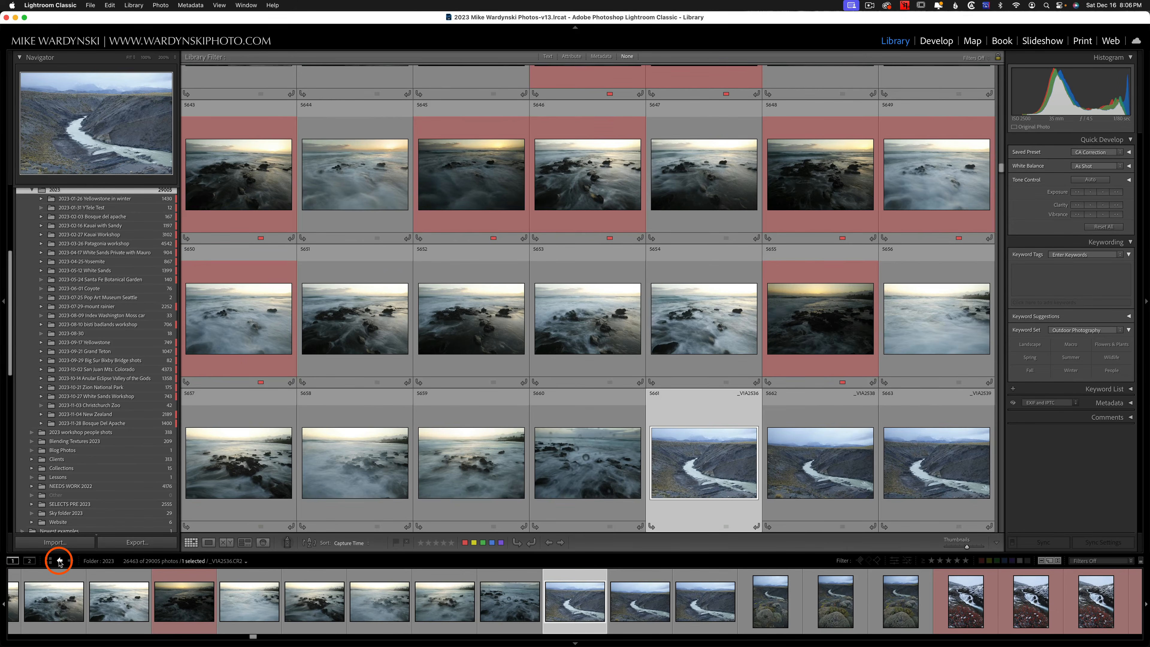
{"action": "left_click", "coordinate": [60, 562]}
{"action": "left_click", "coordinate": [59, 562]}
{"action": "left_click", "coordinate": [60, 562]}
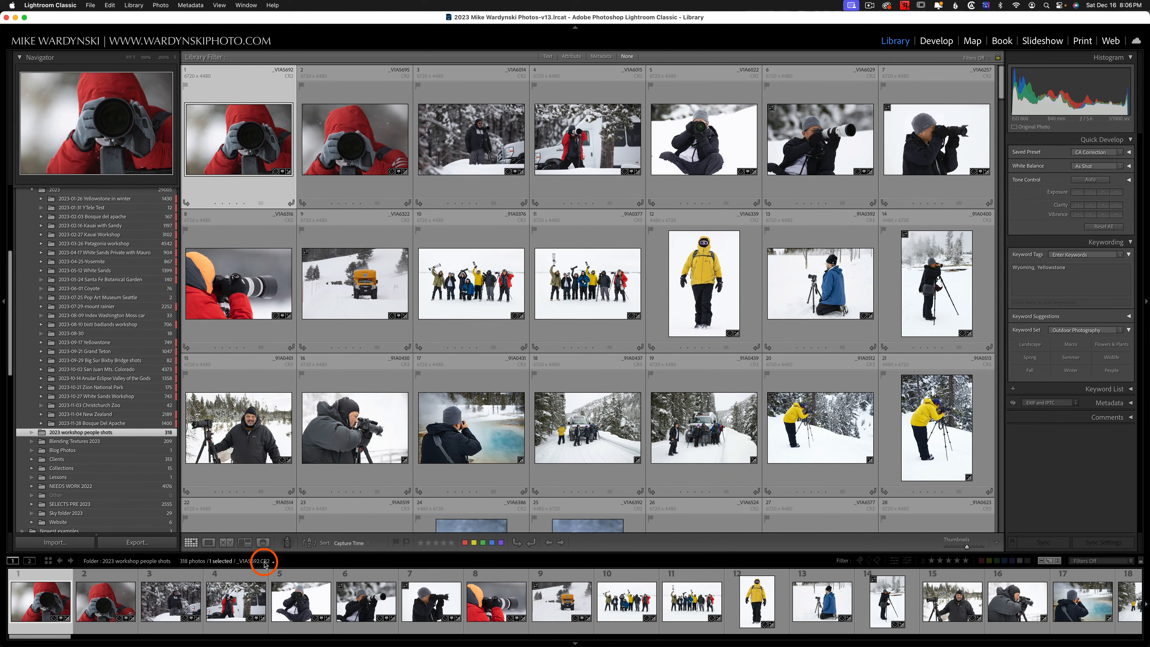
Review the filmstrip's list of favorite and recent sources
{"action": "left_click", "coordinate": [273, 563]}
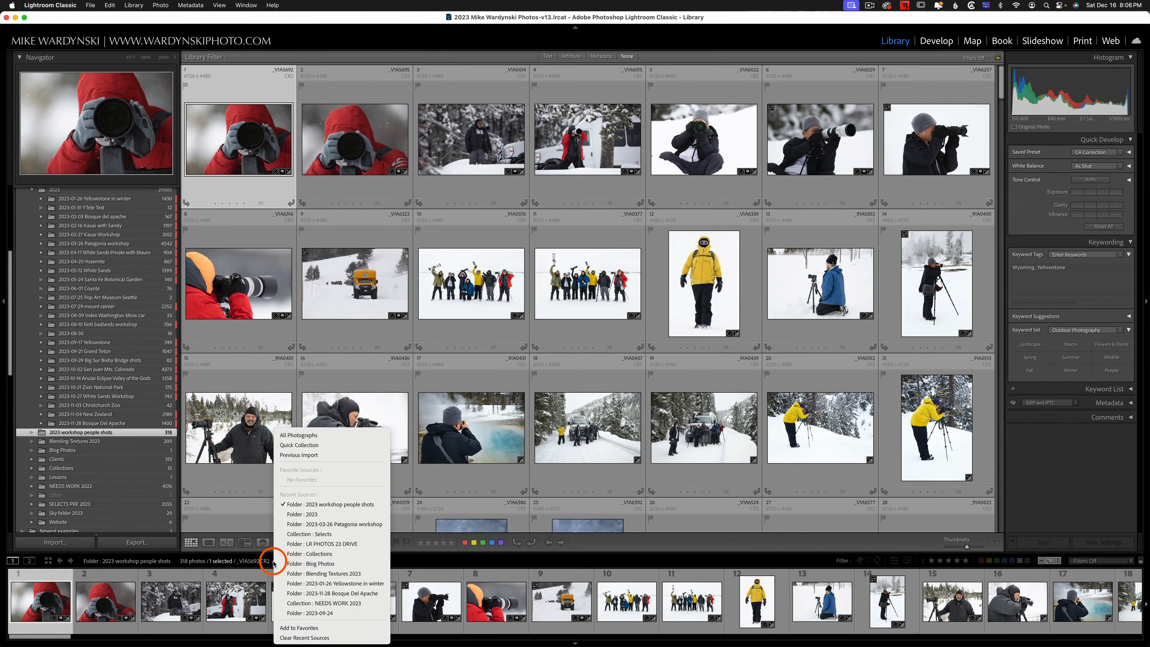
{"action": "left_click", "coordinate": [273, 562]}
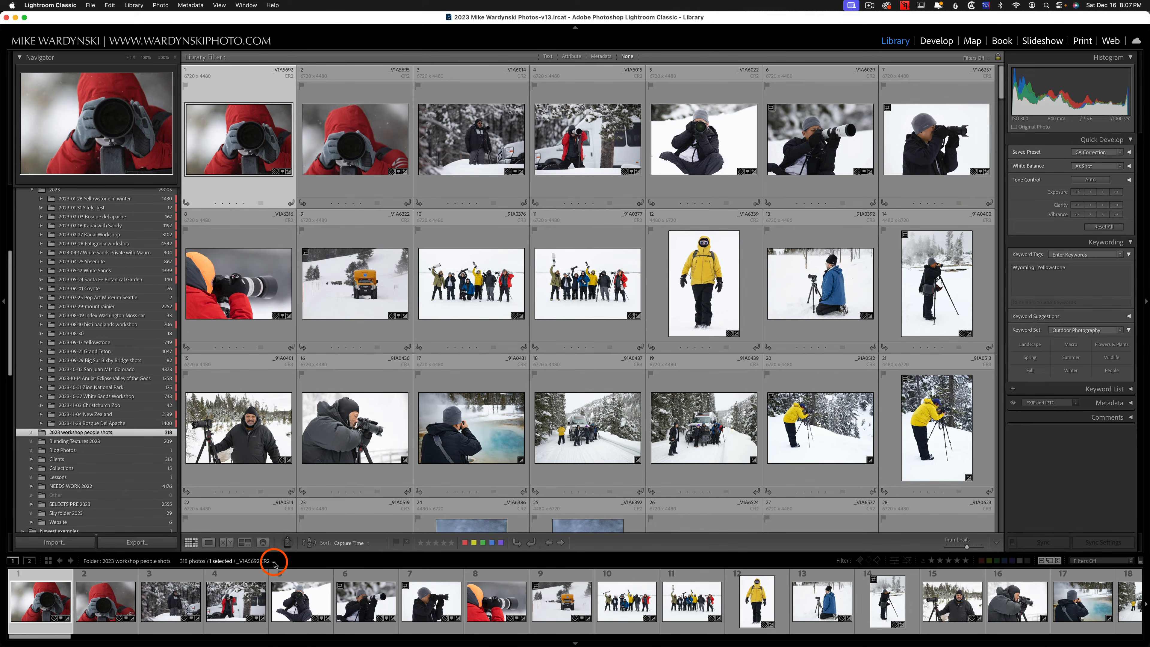
{"action": "left_click", "coordinate": [274, 562]}
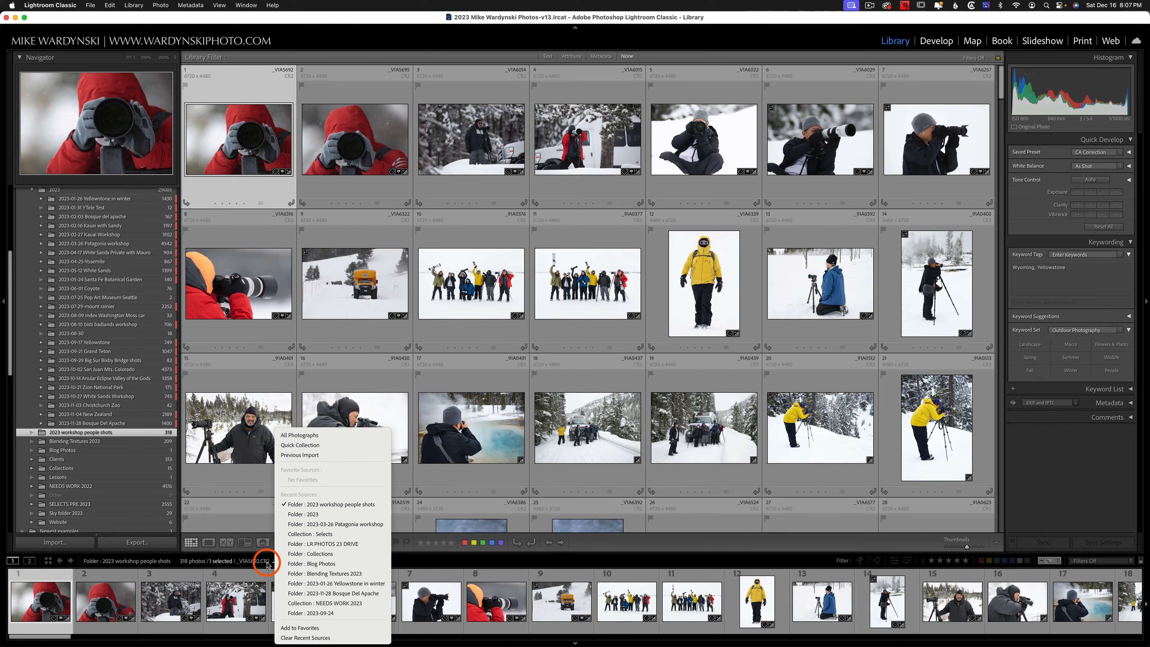
{"action": "left_click", "coordinate": [324, 549]}
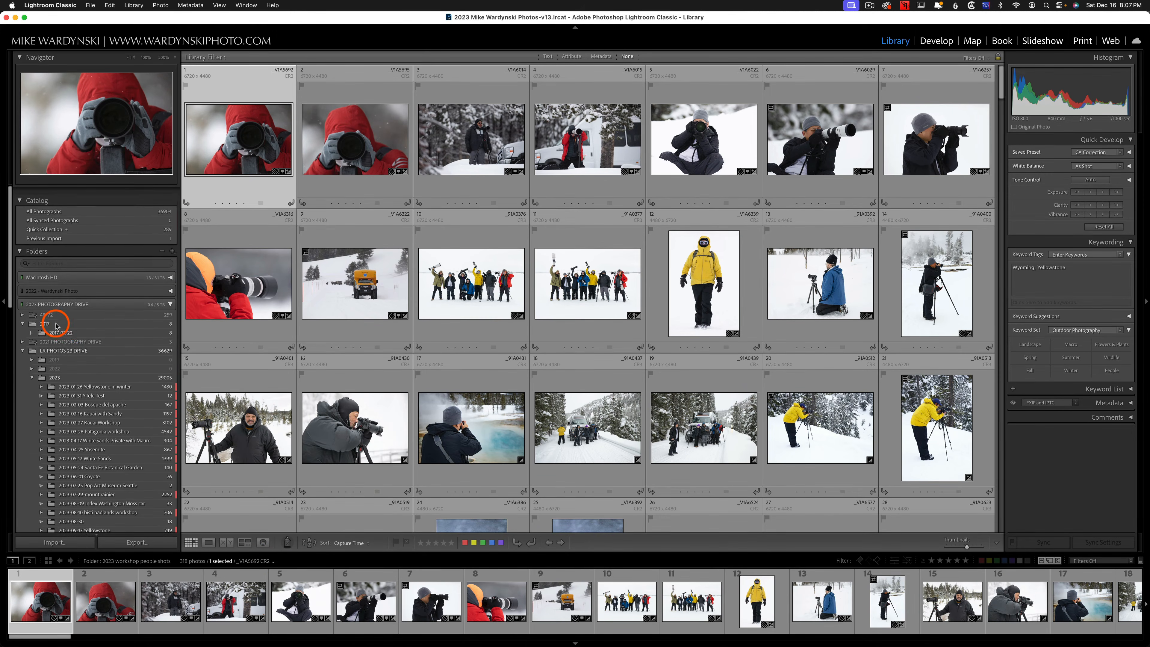
Show the photos of the Prints collection
{"action": "scroll", "coordinate": [85, 355], "scroll_direction": "down", "scroll_amount": 10}
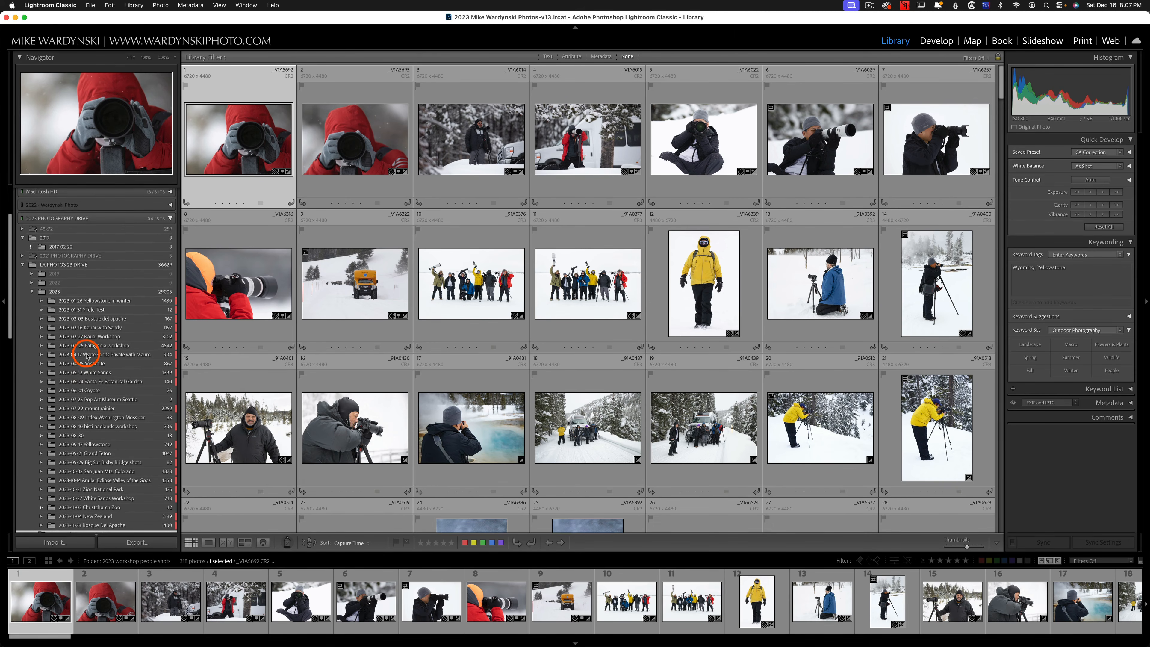
{"action": "scroll", "coordinate": [86, 356], "scroll_direction": "down", "scroll_amount": 6}
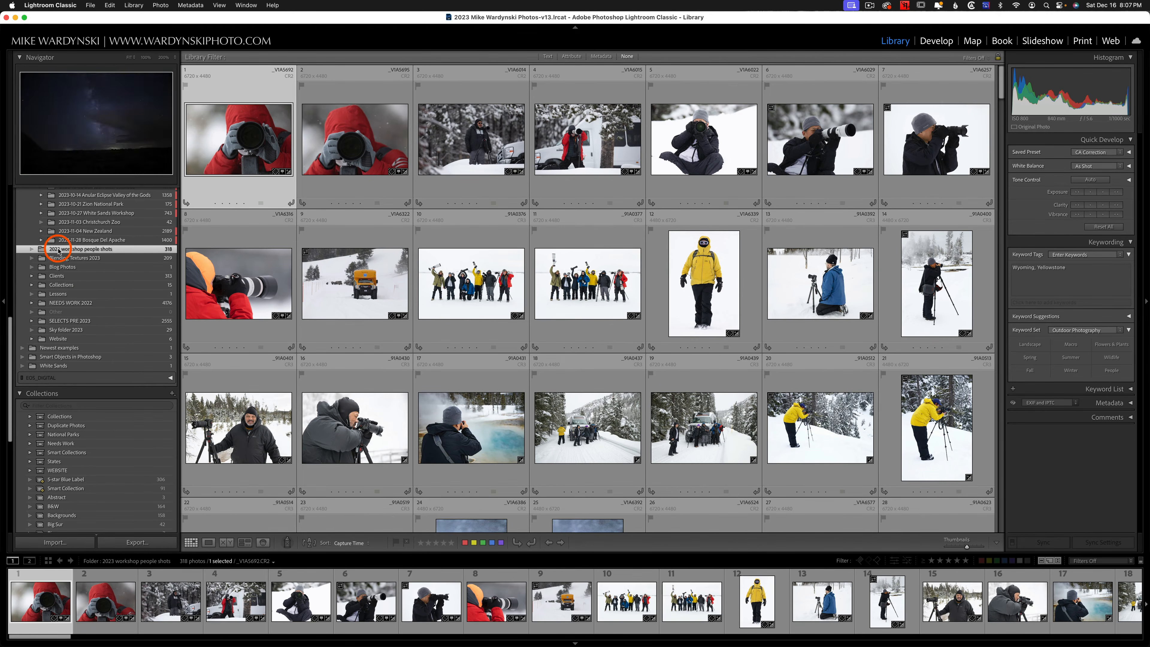
{"action": "scroll", "coordinate": [88, 271], "scroll_direction": "up", "scroll_amount": 5}
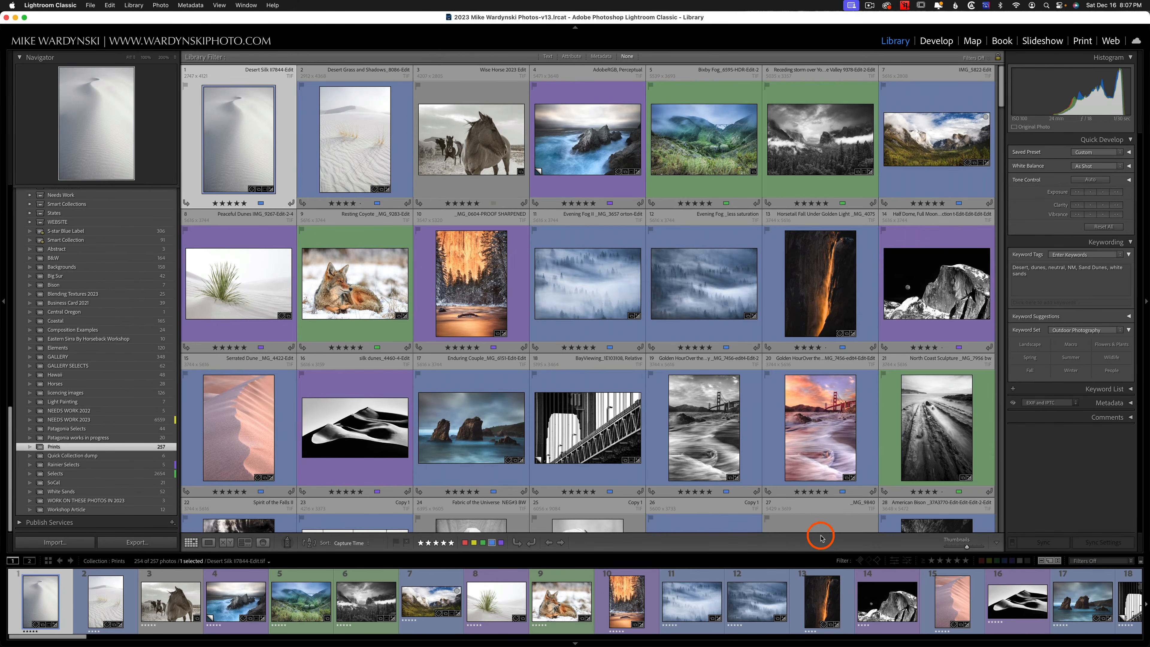
Filter the Prints collection by the blue color label and browse the matching photos
{"action": "left_click", "coordinate": [1005, 562]}
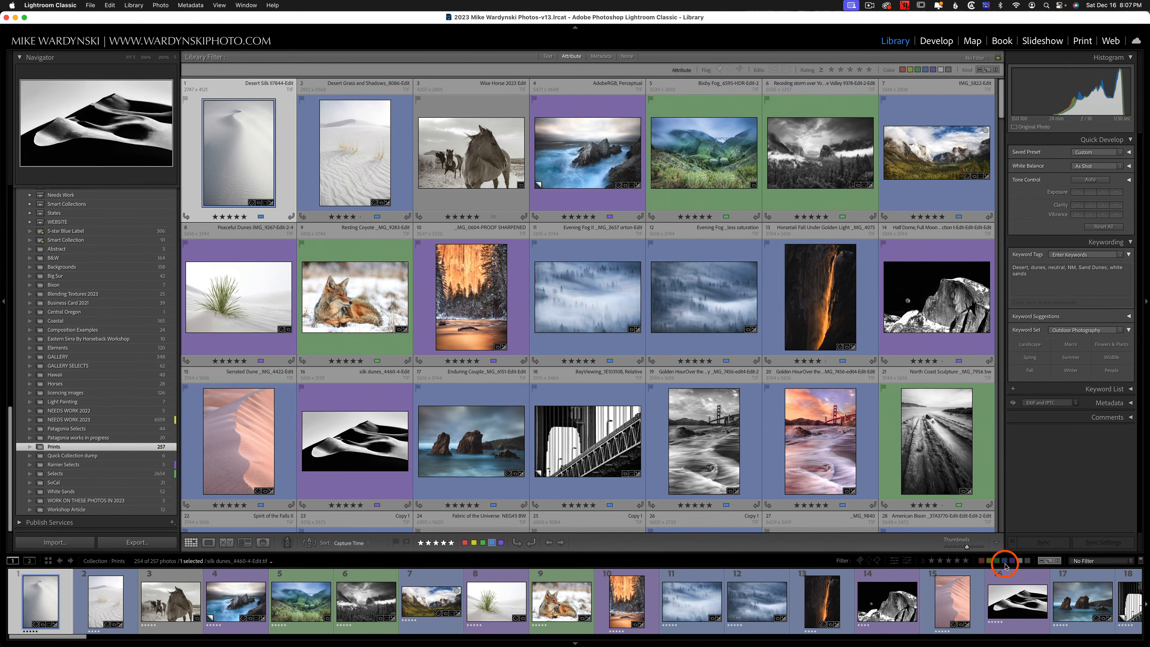
{"action": "left_click", "coordinate": [1005, 562]}
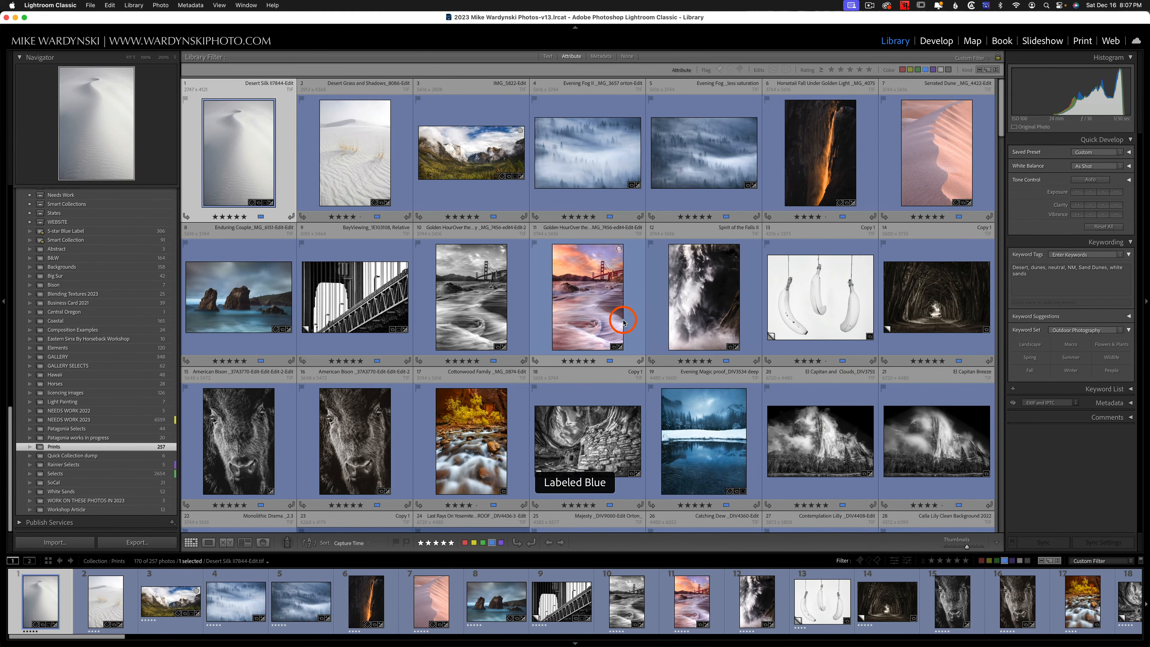
{"action": "scroll", "coordinate": [623, 321], "scroll_direction": "down", "scroll_amount": 15}
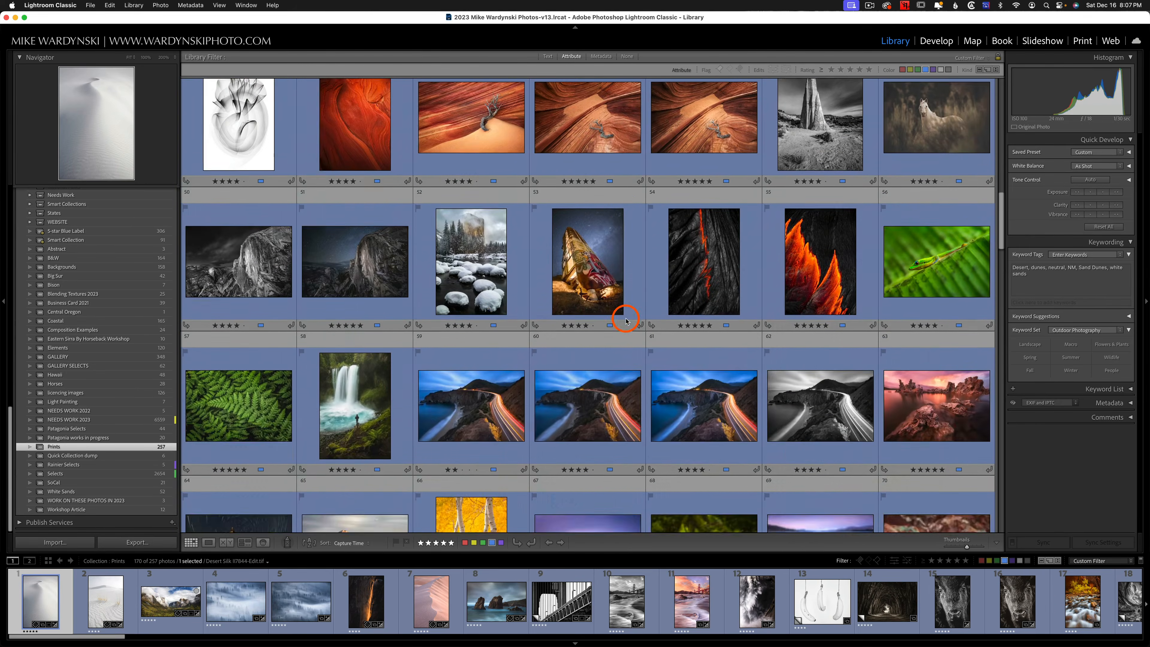
{"action": "scroll", "coordinate": [626, 321], "scroll_direction": "down", "scroll_amount": 6}
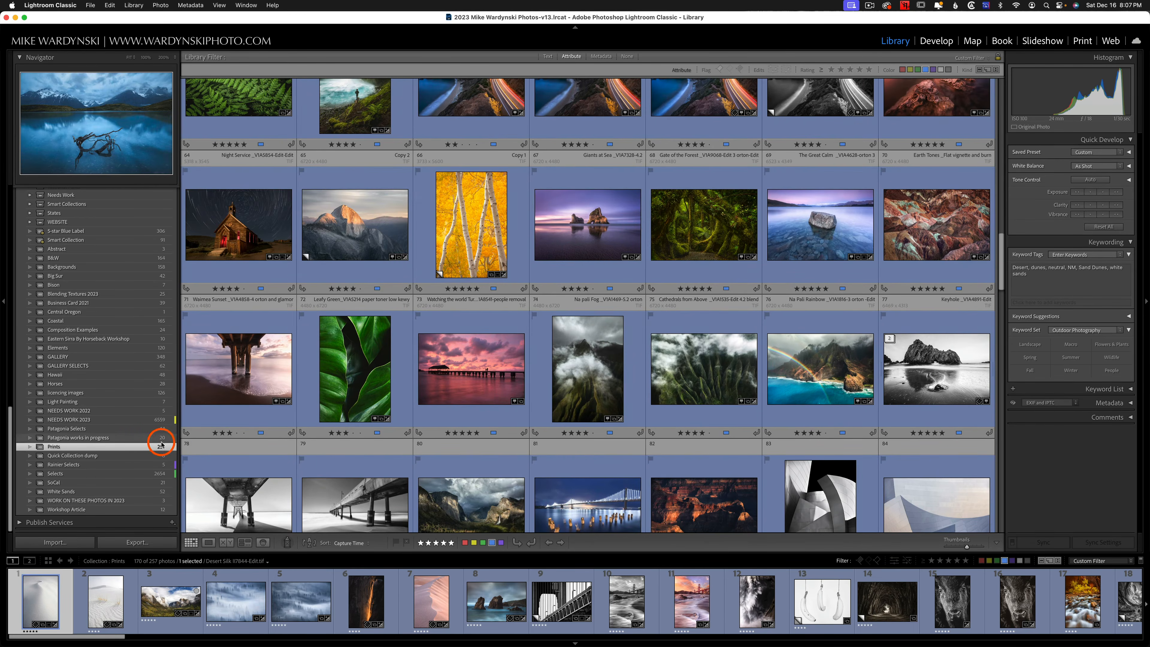
{"action": "scroll", "coordinate": [547, 297], "scroll_direction": "down", "scroll_amount": 5}
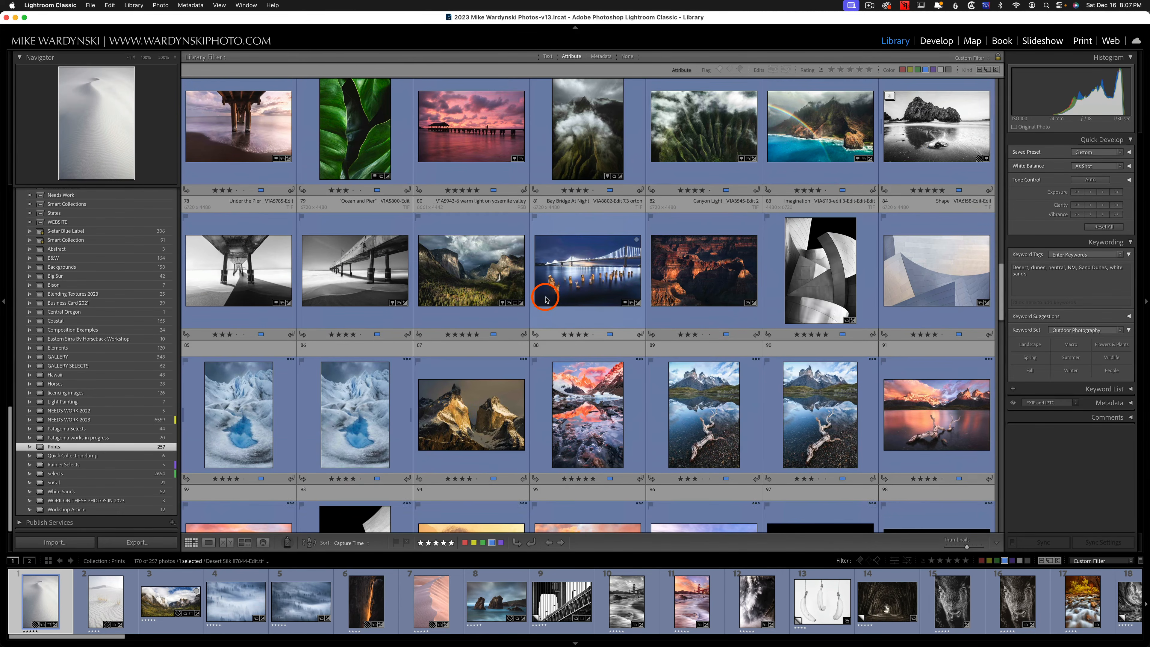
{"action": "scroll", "coordinate": [546, 298], "scroll_direction": "down", "scroll_amount": 3}
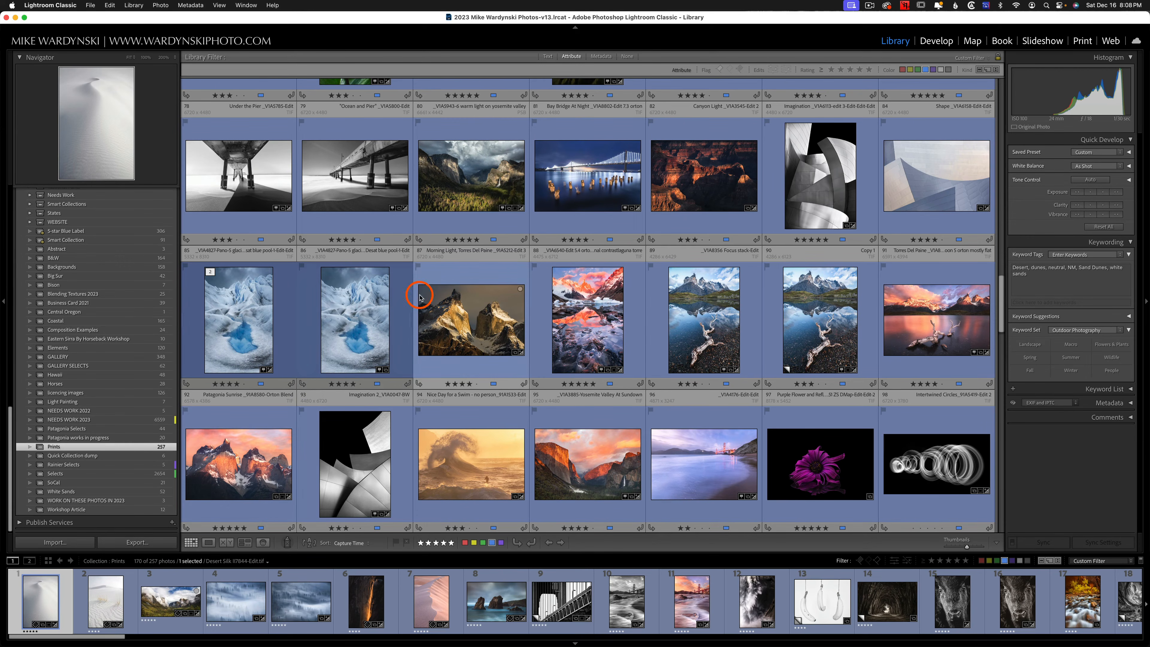
{"action": "scroll", "coordinate": [432, 282], "scroll_direction": "down", "scroll_amount": 1}
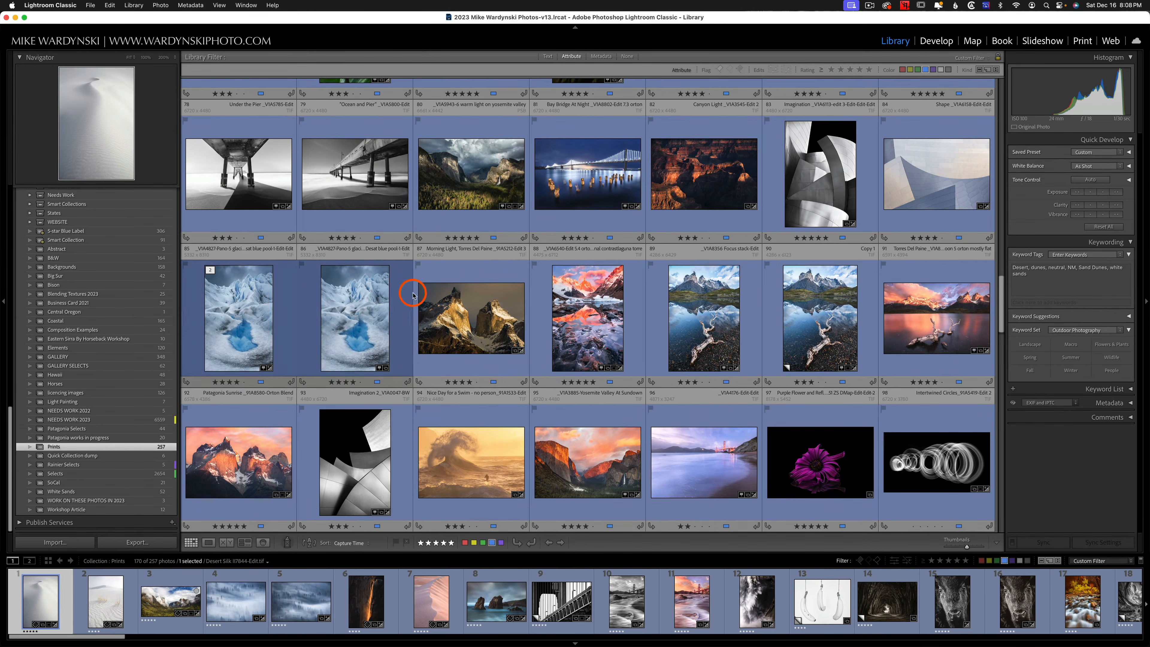
{"action": "scroll", "coordinate": [797, 385], "scroll_direction": "down", "scroll_amount": 2}
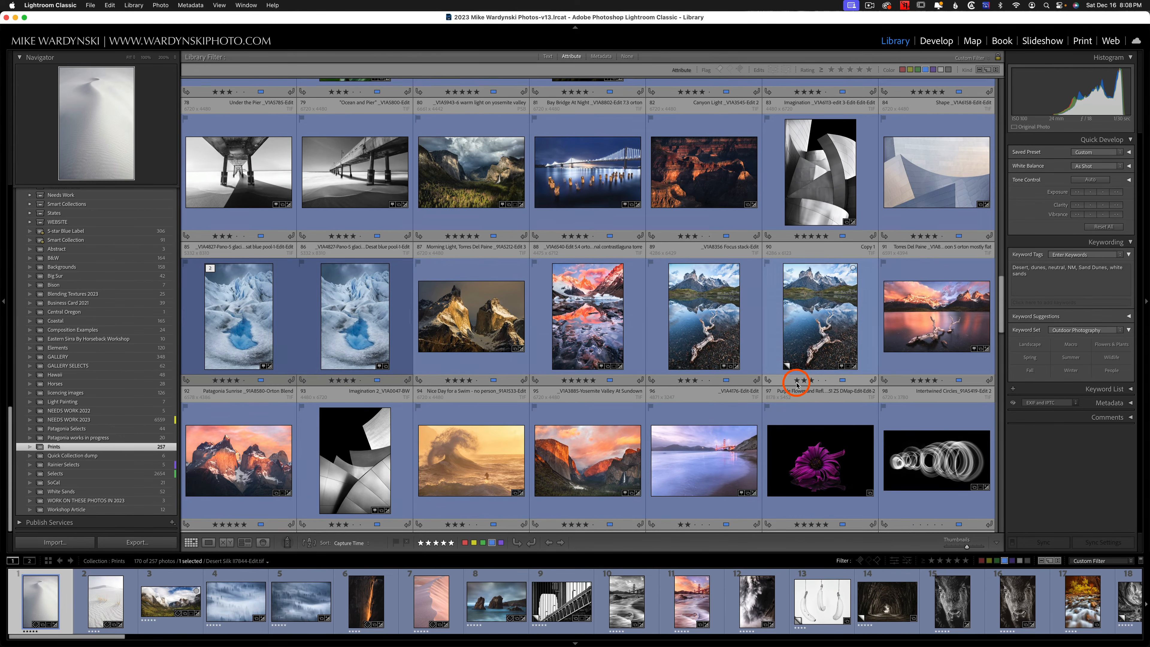
Switch the color label filter from blue to purple and restrict it to five-star photos
{"action": "left_click", "coordinate": [1013, 561]}
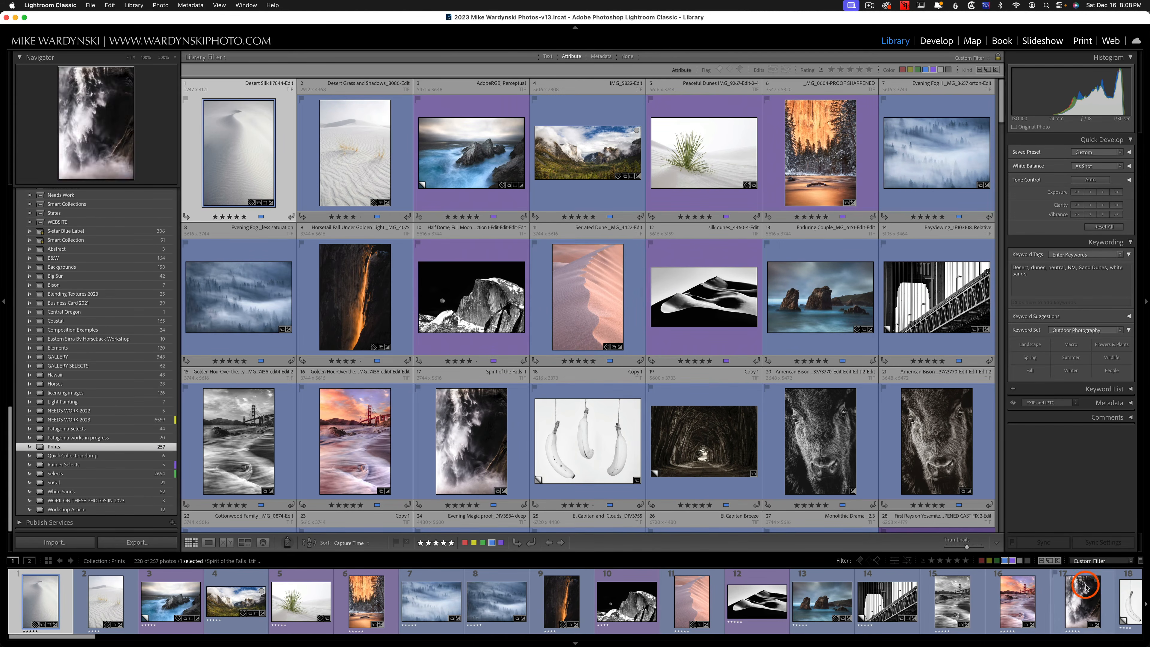
{"action": "left_click", "coordinate": [1004, 561]}
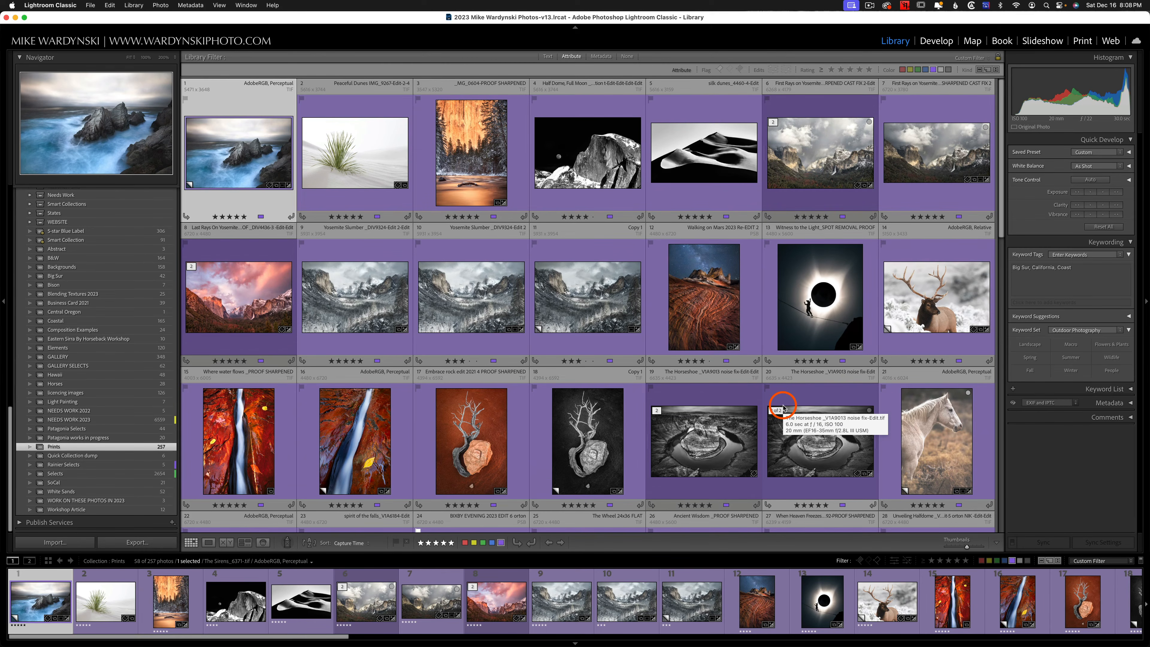
{"action": "left_click", "coordinate": [966, 562]}
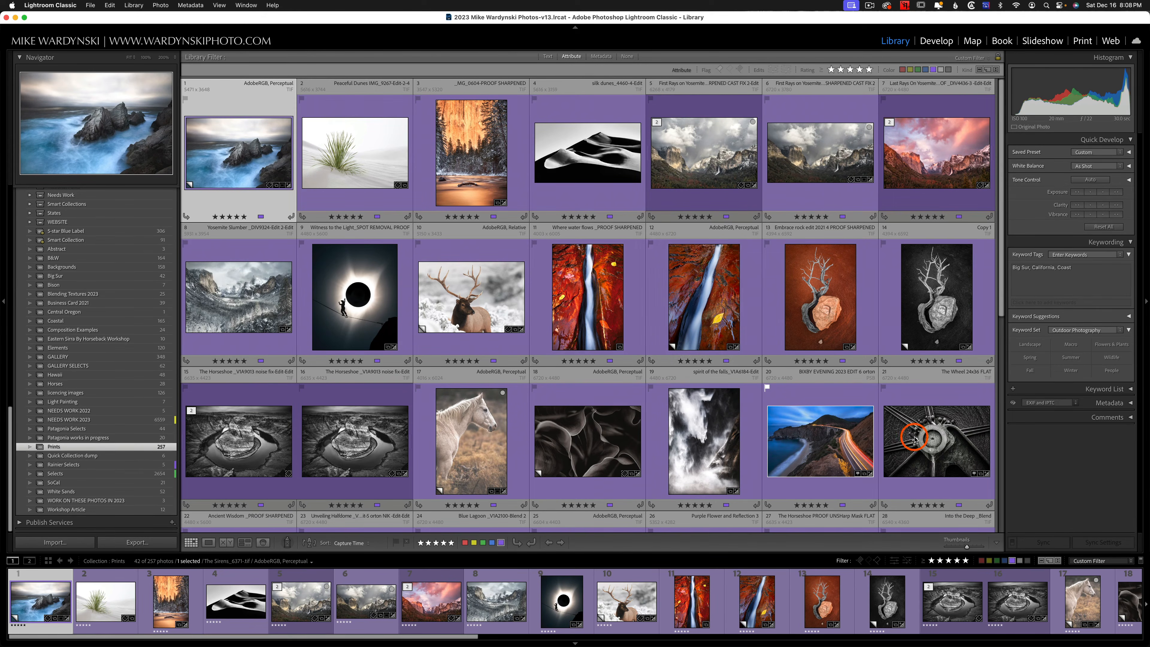
Clear the label and rating filters with the Filters Off preset
{"action": "left_click", "coordinate": [1129, 563]}
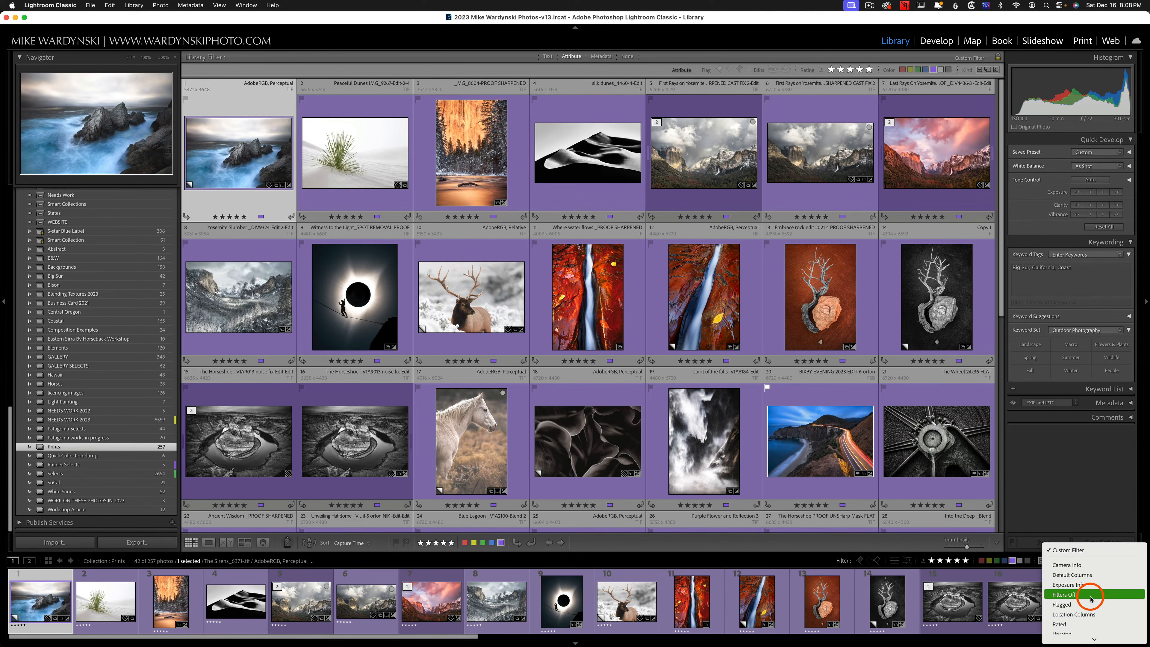
{"action": "left_click", "coordinate": [1091, 599]}
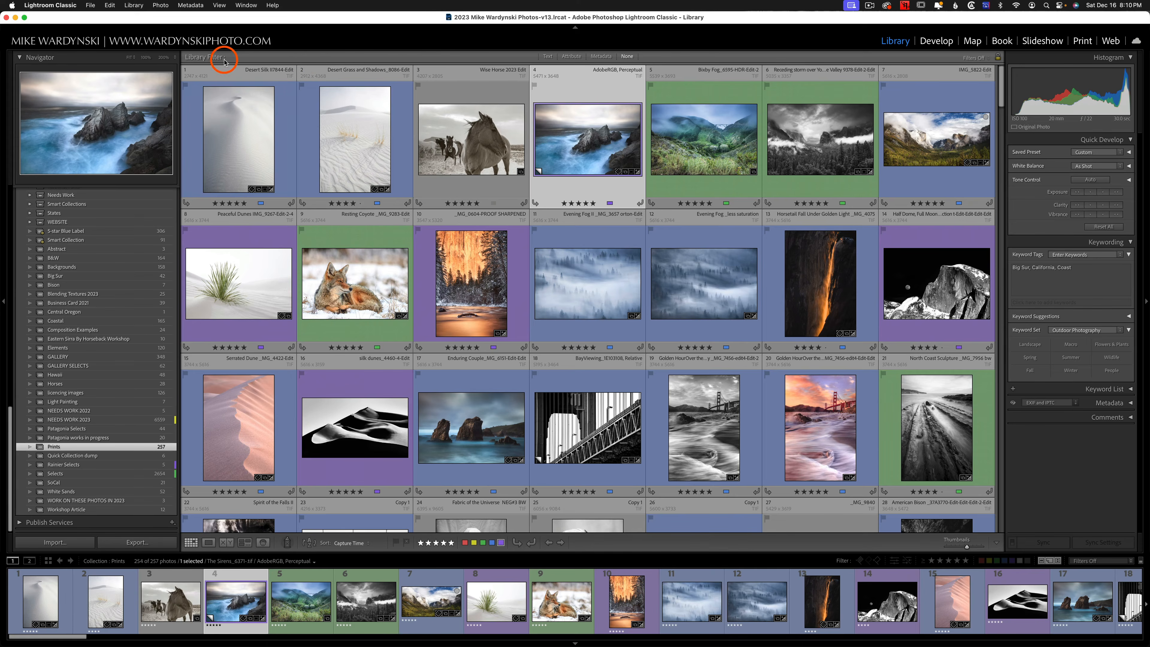
Hide the Library Filter bar and bring it back above the grid
{"action": "left_click", "coordinate": [219, 5]}
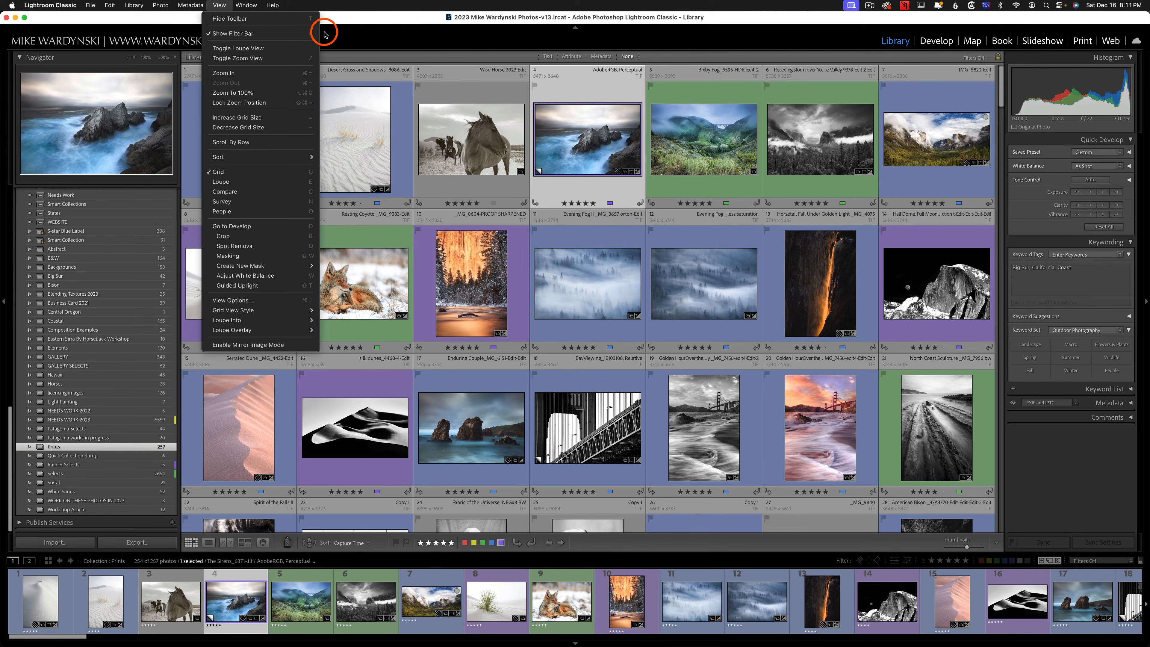
{"action": "left_click", "coordinate": [315, 33]}
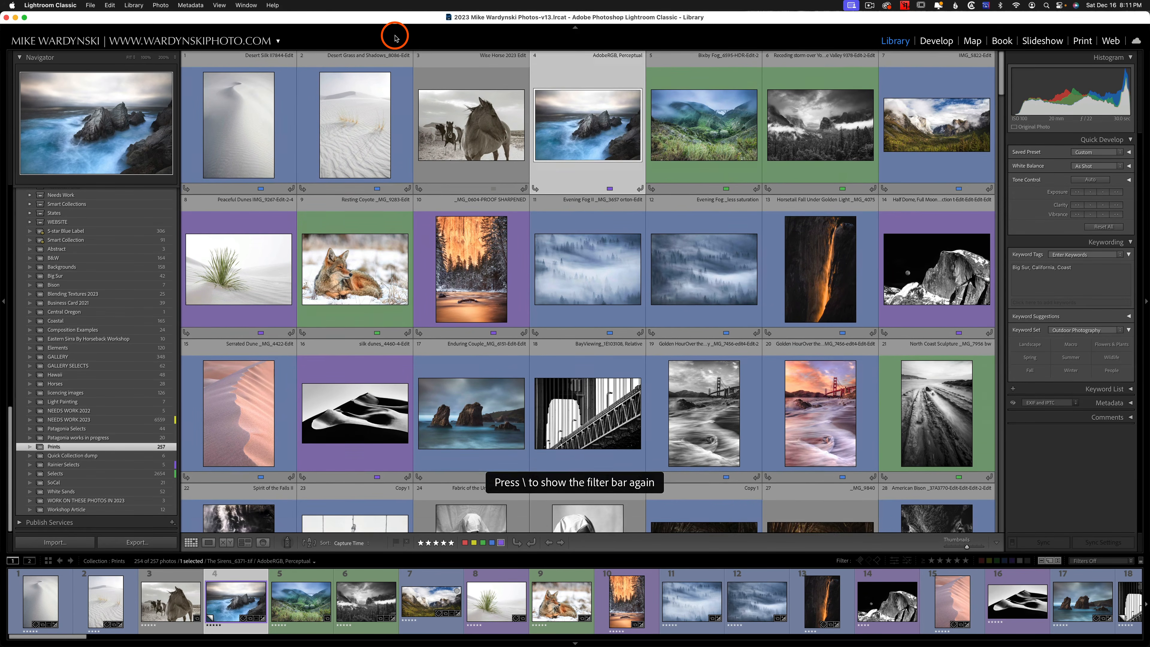
{"action": "key", "text": "backslash"}
{"action": "key", "text": "j"}
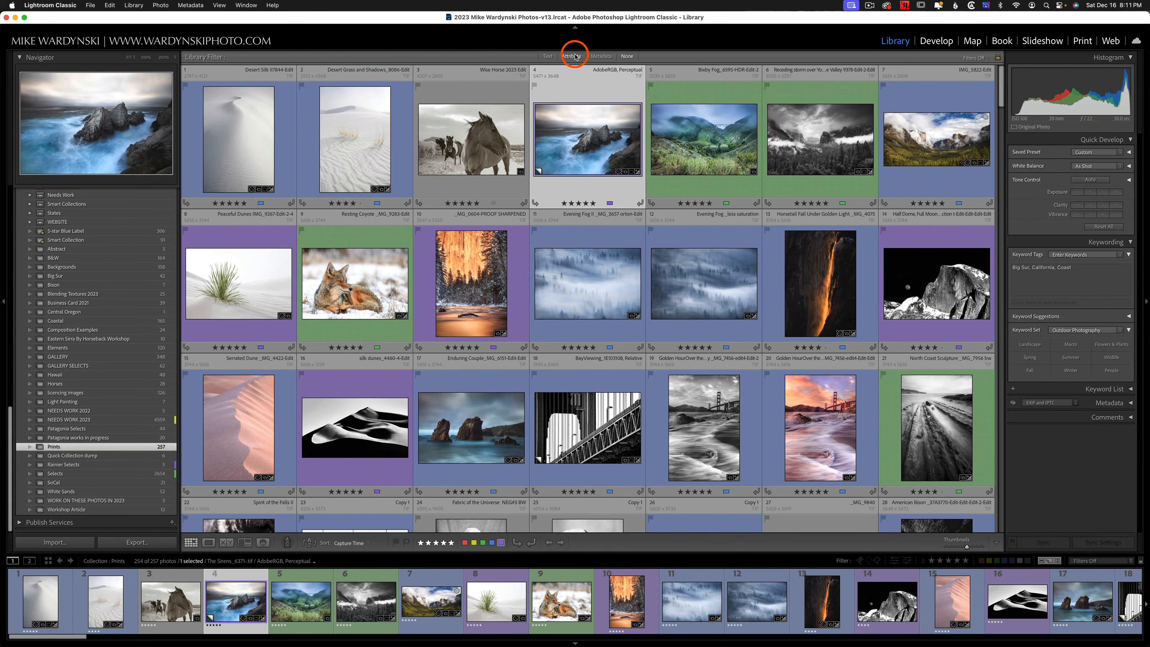
Filter the Prints collection by the text Yosemite in any searchable field and browse the matches
{"action": "left_click", "coordinate": [548, 56]}
{"action": "key", "text": "j"}
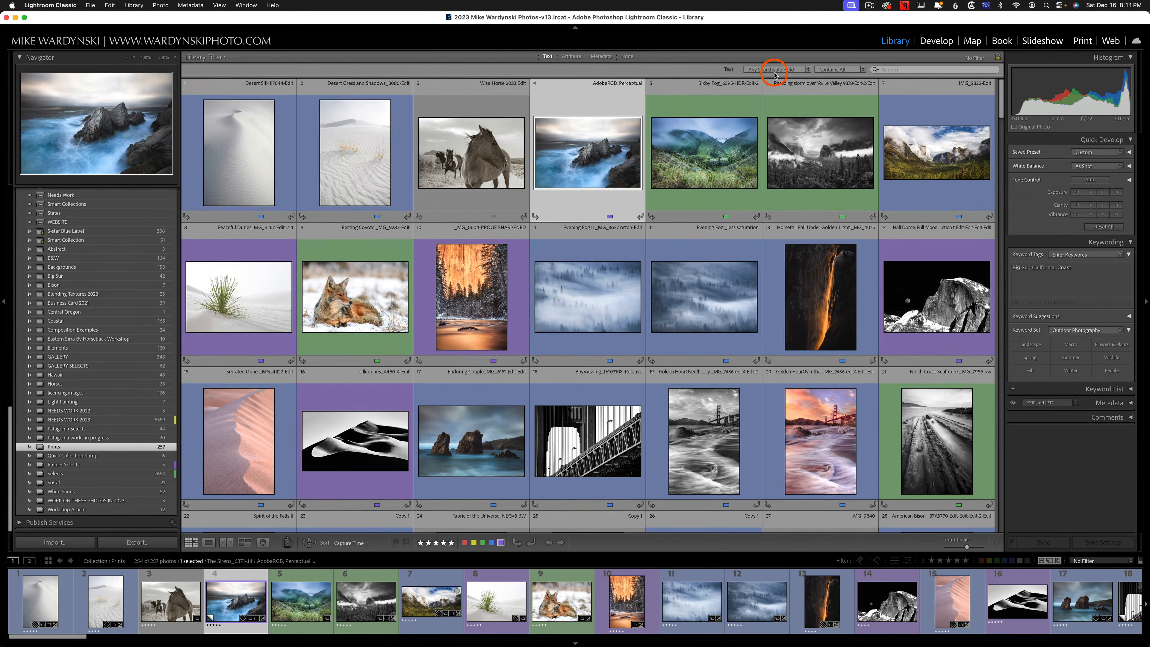
{"action": "key", "text": "j"}
{"action": "left_click", "coordinate": [883, 69]}
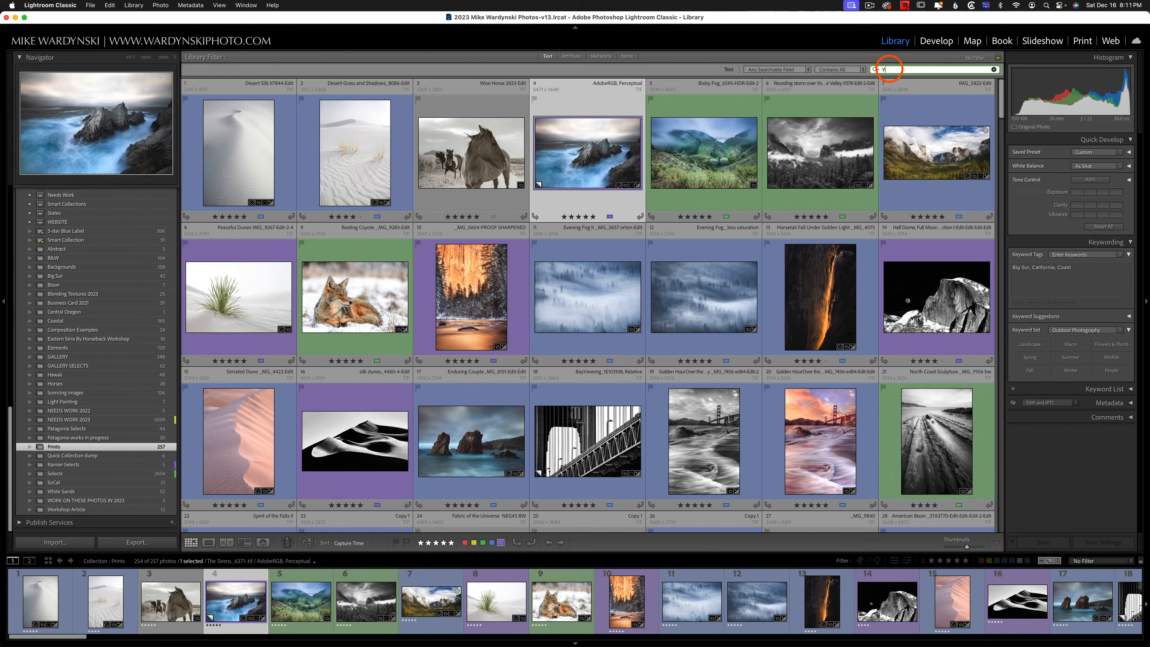
{"action": "type", "text": "Yosemite"}
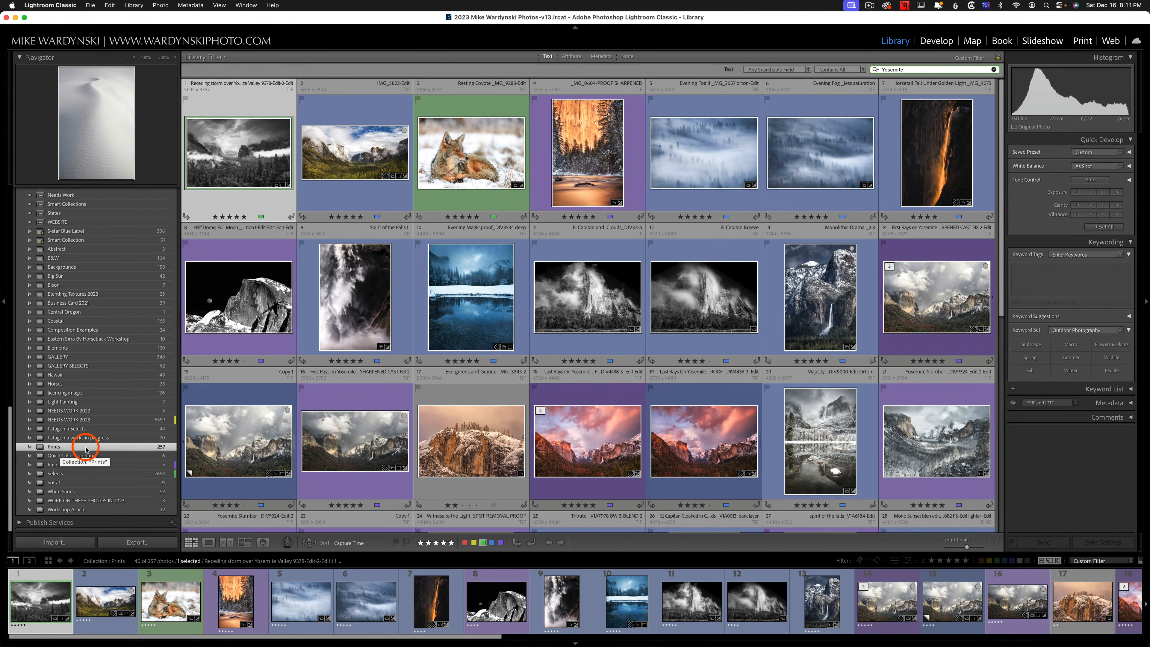
{"action": "scroll", "coordinate": [589, 289], "scroll_direction": "down", "scroll_amount": 6}
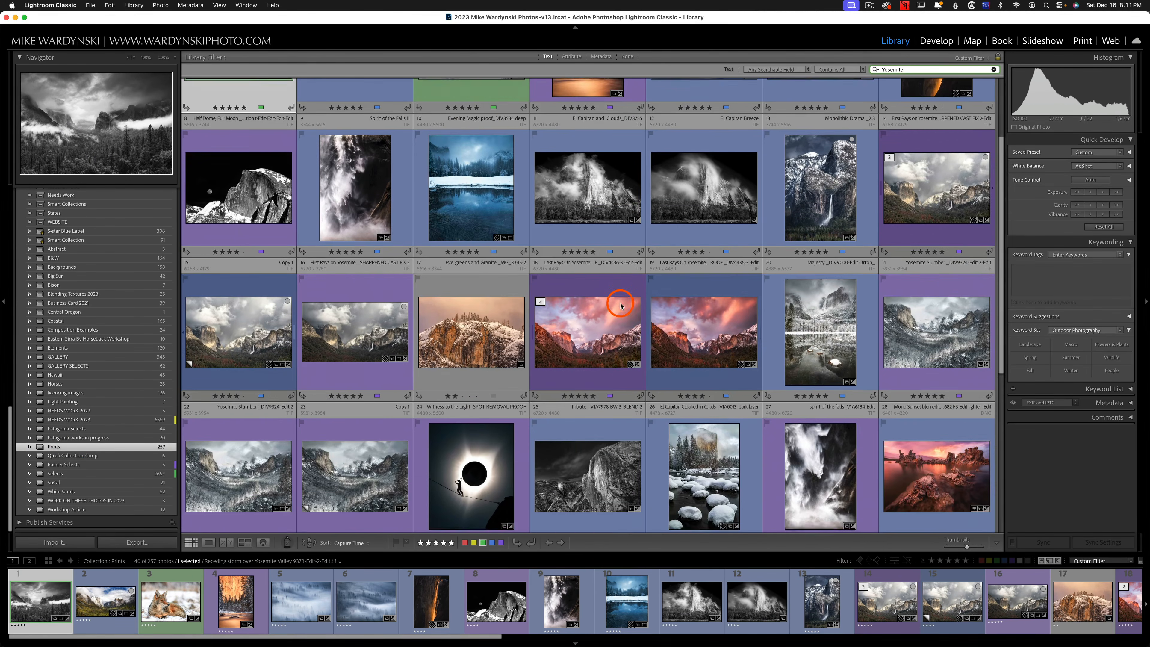
{"action": "scroll", "coordinate": [622, 306], "scroll_direction": "up", "scroll_amount": 6}
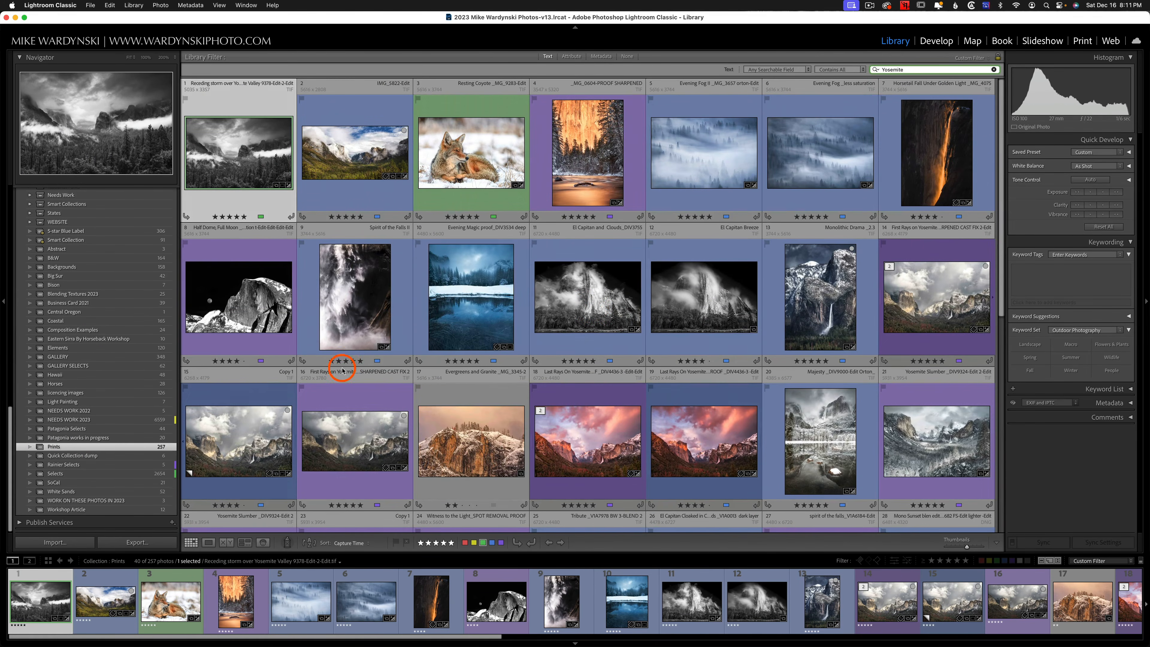
Apply the Yosemite text filter to the 2023 folder and browse its matching photos
{"action": "scroll", "coordinate": [95, 338], "scroll_direction": "up", "scroll_amount": 3}
{"action": "scroll", "coordinate": [95, 338], "scroll_direction": "up", "scroll_amount": 10}
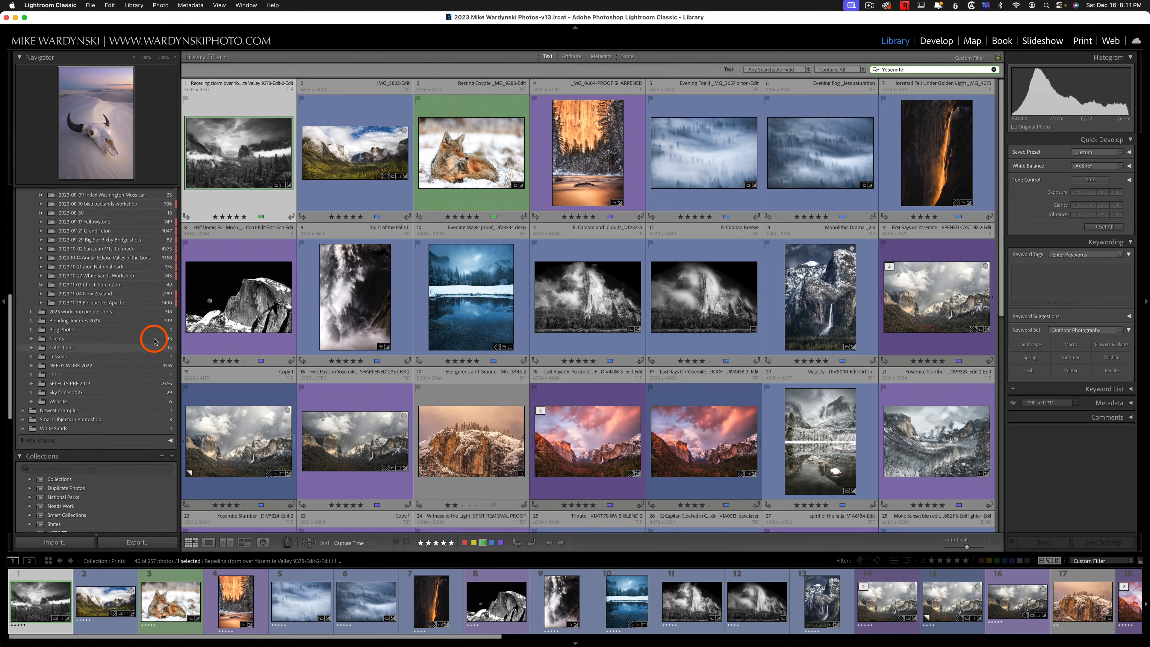
{"action": "left_click", "coordinate": [55, 286]}
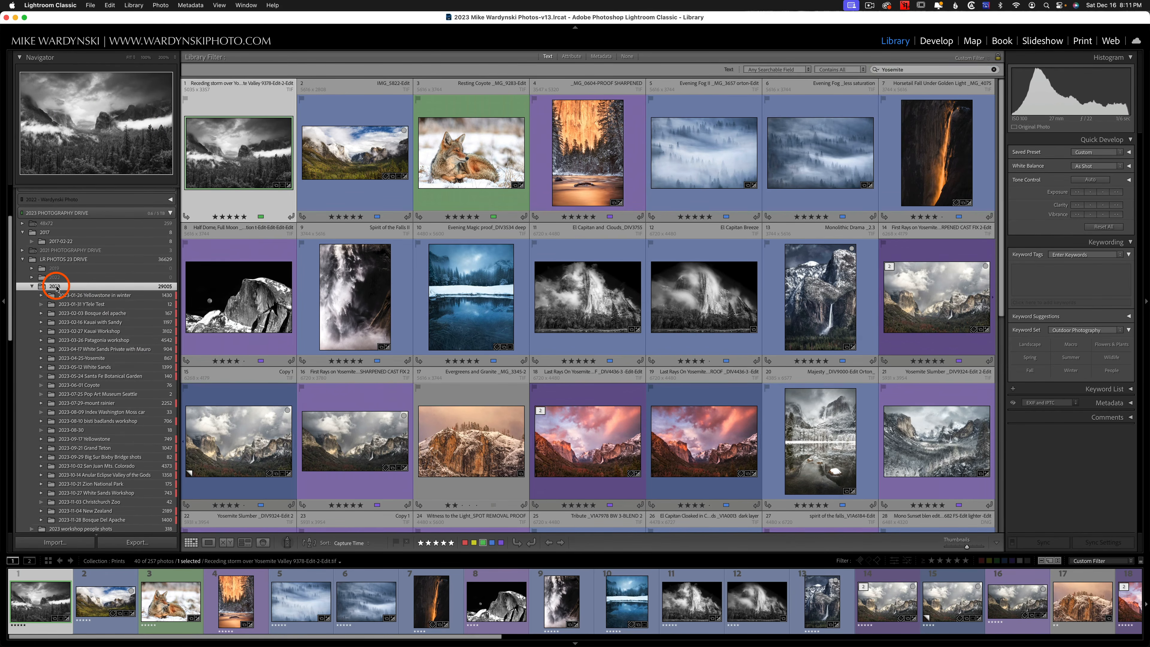
{"action": "left_click", "coordinate": [547, 56]}
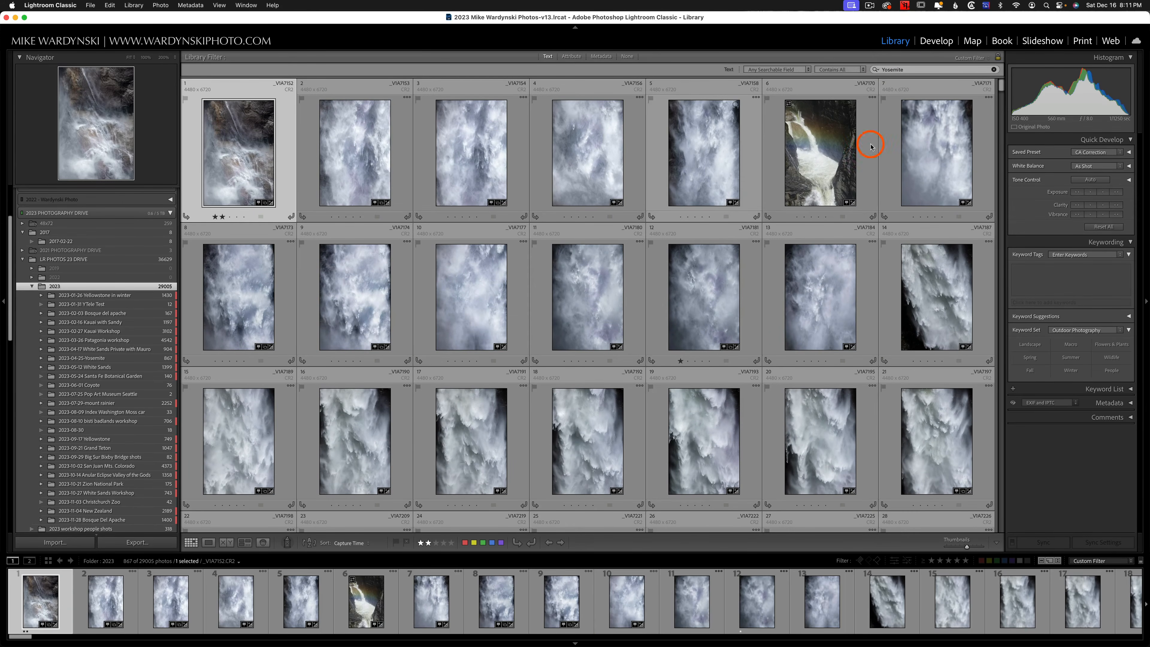
{"action": "left_click_drag", "start_coordinate": [1002, 89], "coordinate": [1001, 190]}
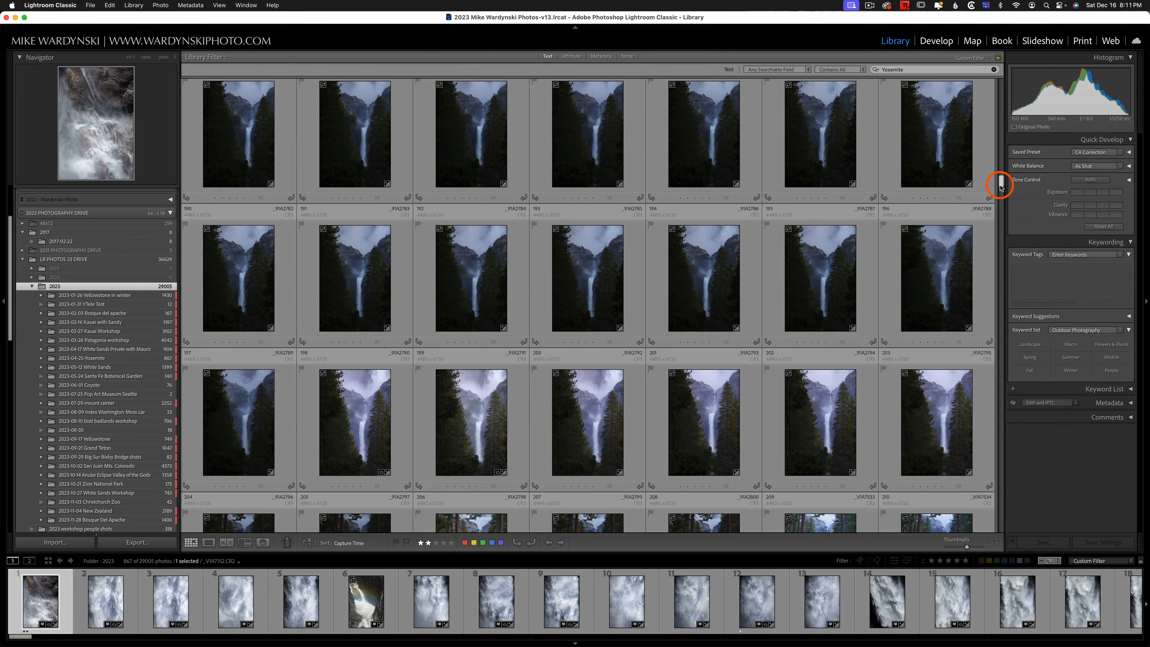
{"action": "mouse_move", "coordinate": [1001, 180]}
{"action": "left_mouse_down"}
{"action": "mouse_move", "coordinate": [994, 331]}
{"action": "mouse_move", "coordinate": [993, 176]}
{"action": "left_mouse_up"}
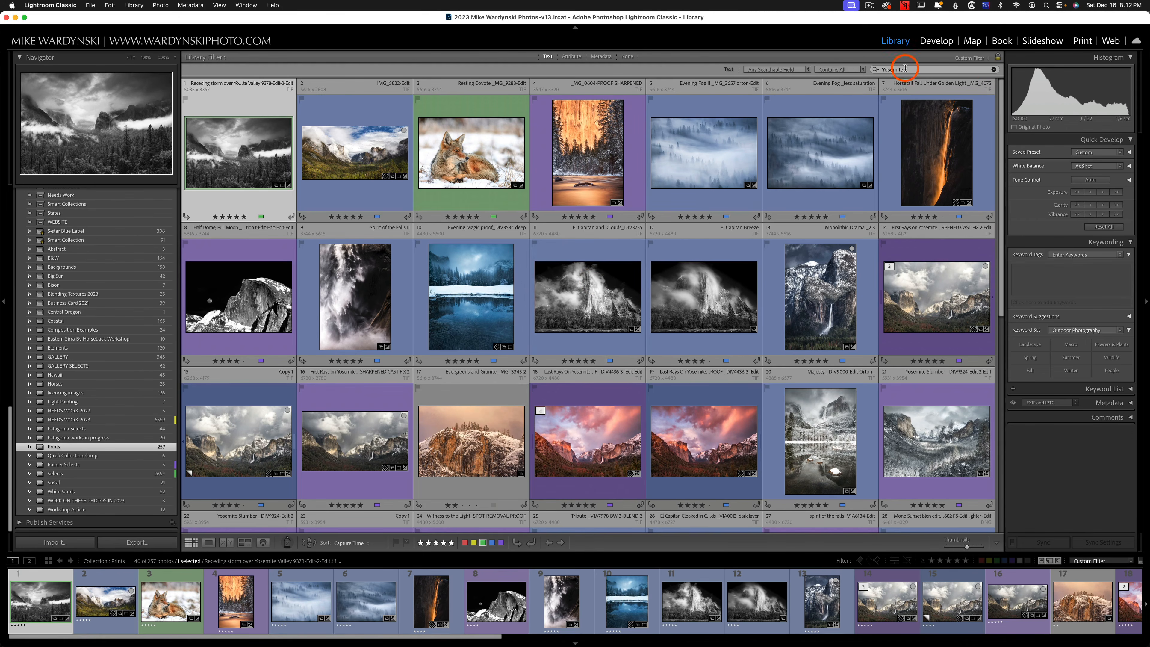
Replace the current text filter with one that searches only the Title field for Yosemite in the Prints collection
{"action": "left_click", "coordinate": [992, 71]}
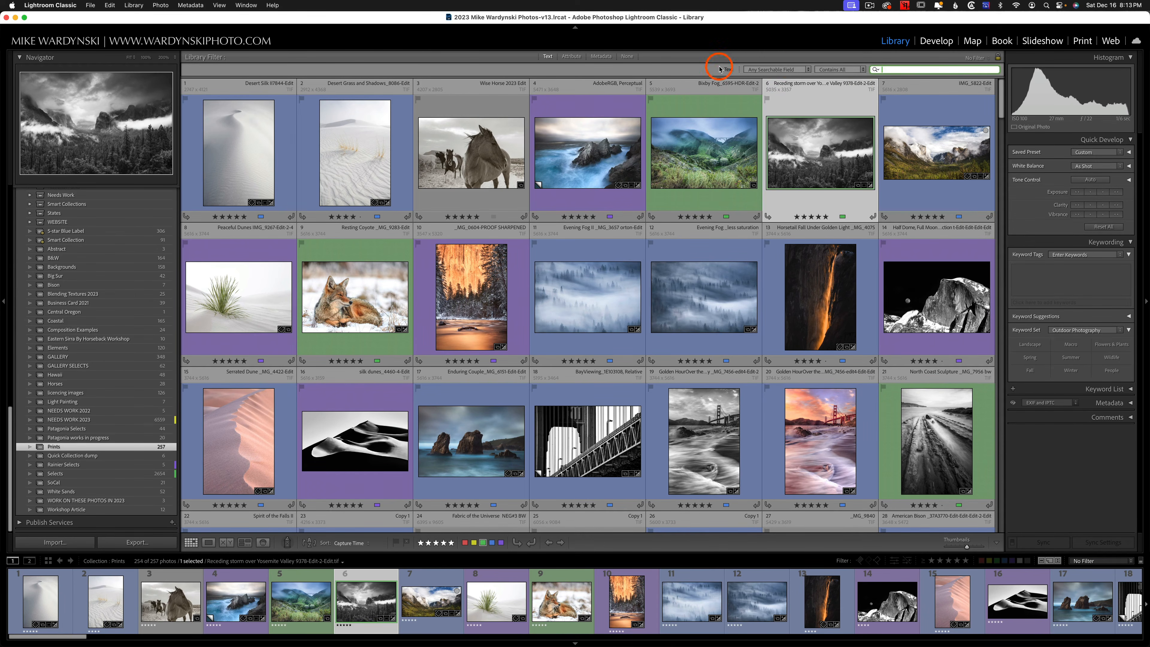
{"action": "left_click", "coordinate": [805, 70]}
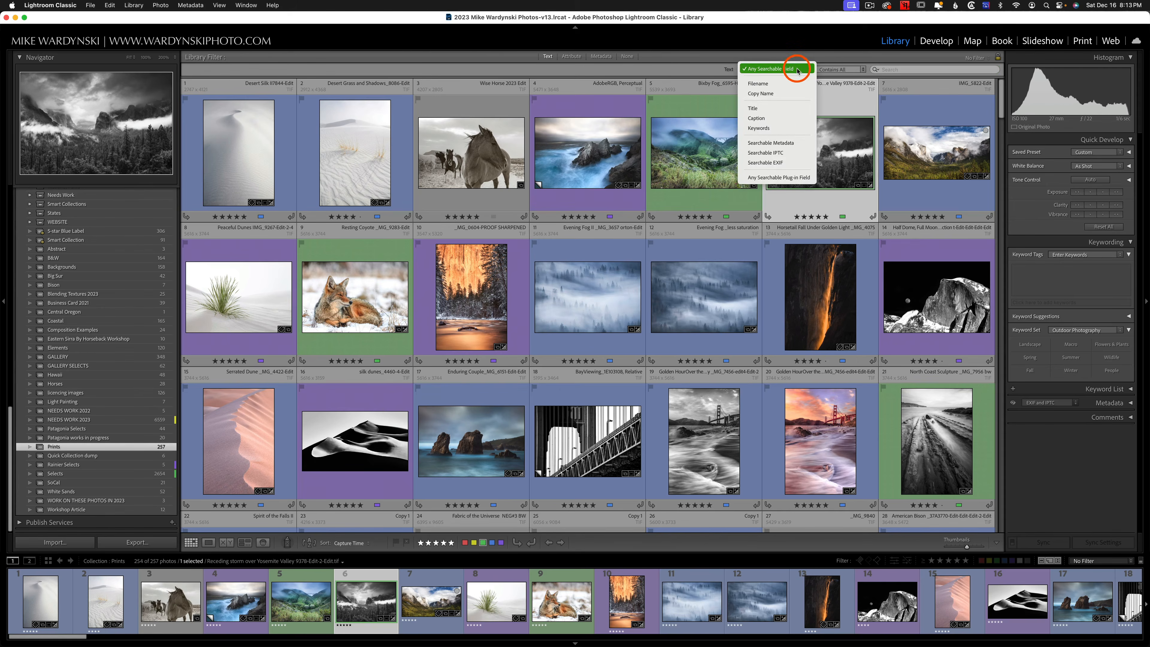
{"action": "left_click", "coordinate": [762, 111]}
{"action": "left_click", "coordinate": [891, 69]}
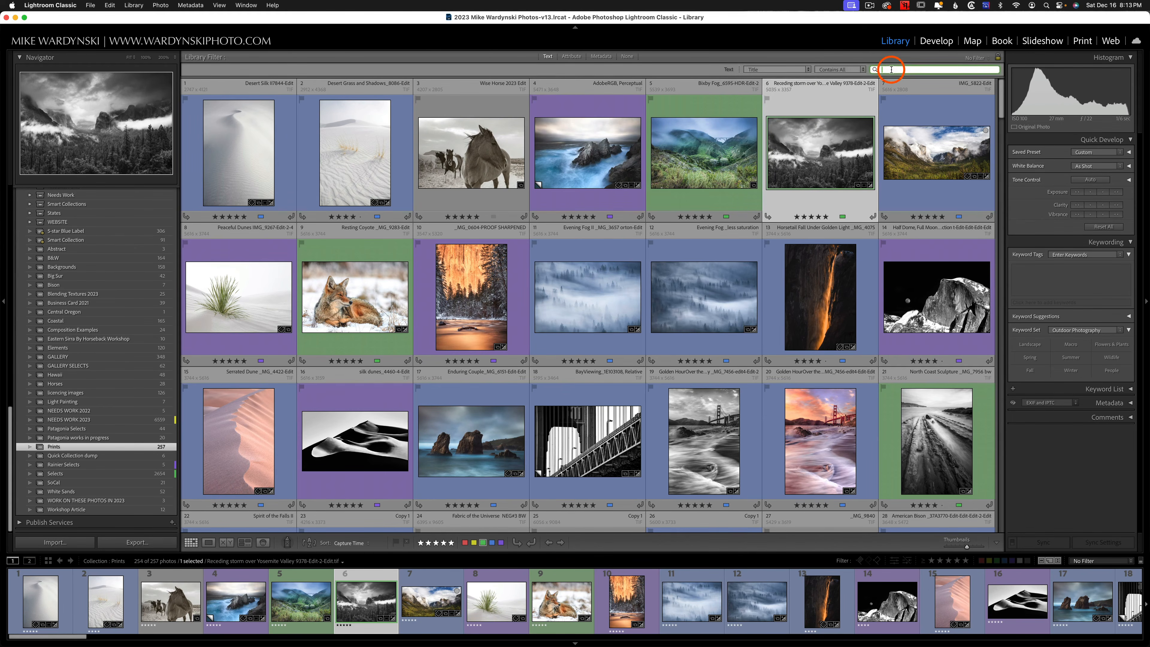
{"action": "type", "text": "Yosemite"}
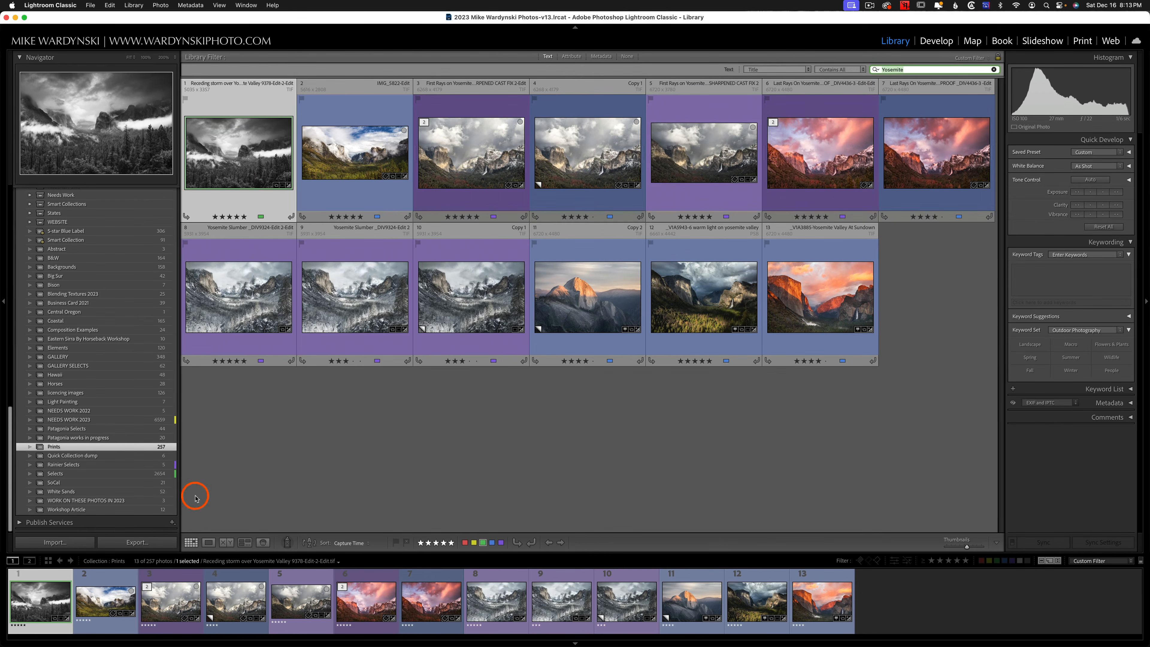
Check the titles of the first and third matching photos in their metadata, and clear the Yosemite title filter
{"action": "left_click", "coordinate": [1108, 403]}
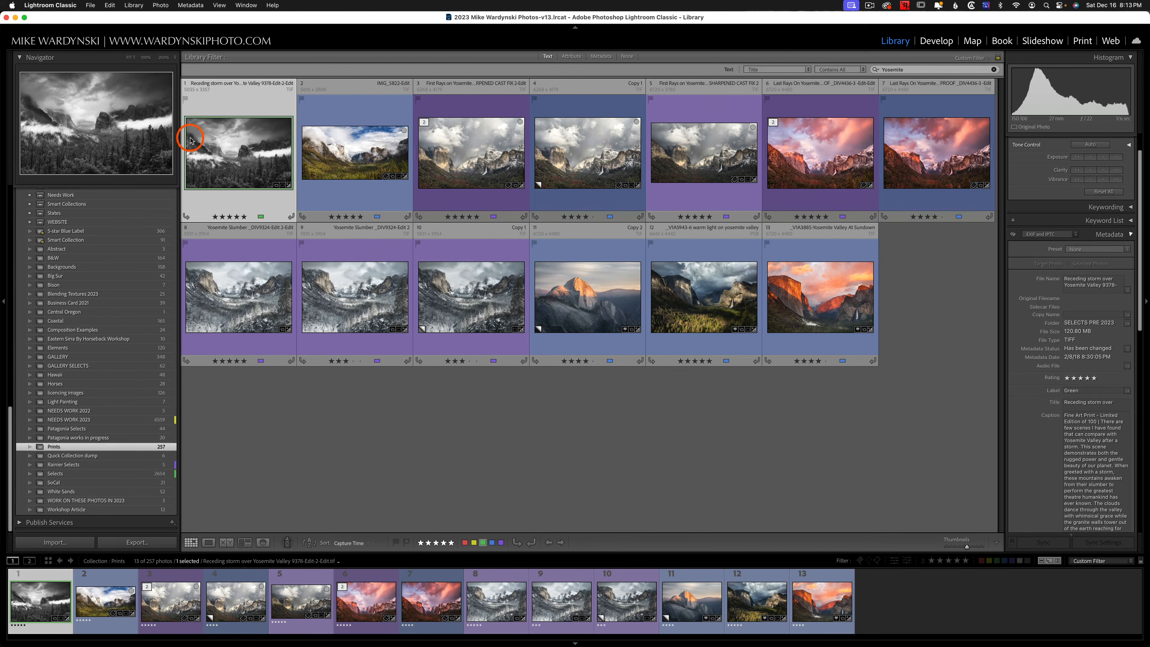
{"action": "left_click", "coordinate": [1089, 405]}
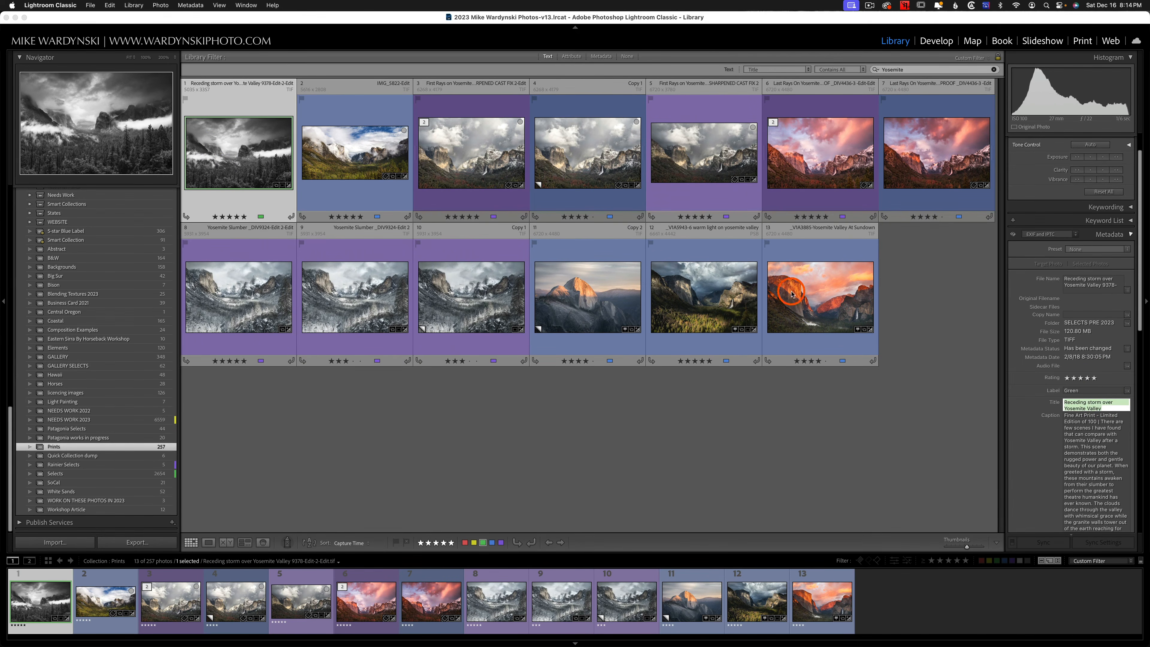
{"action": "left_click", "coordinate": [486, 160]}
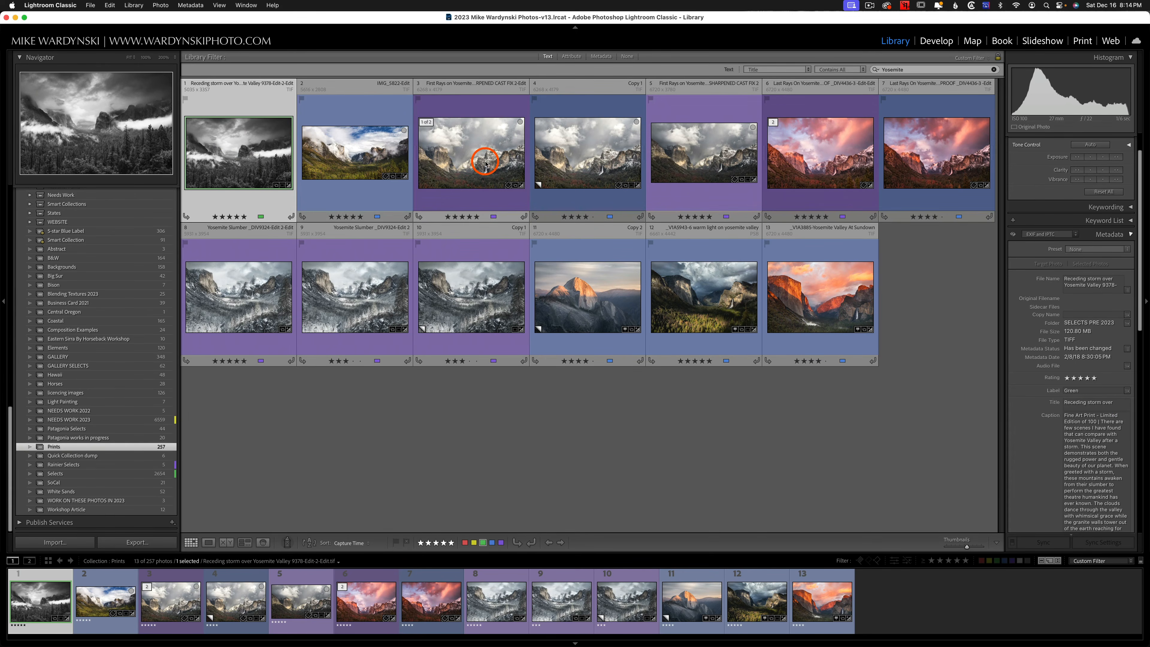
{"action": "left_click", "coordinate": [475, 159]}
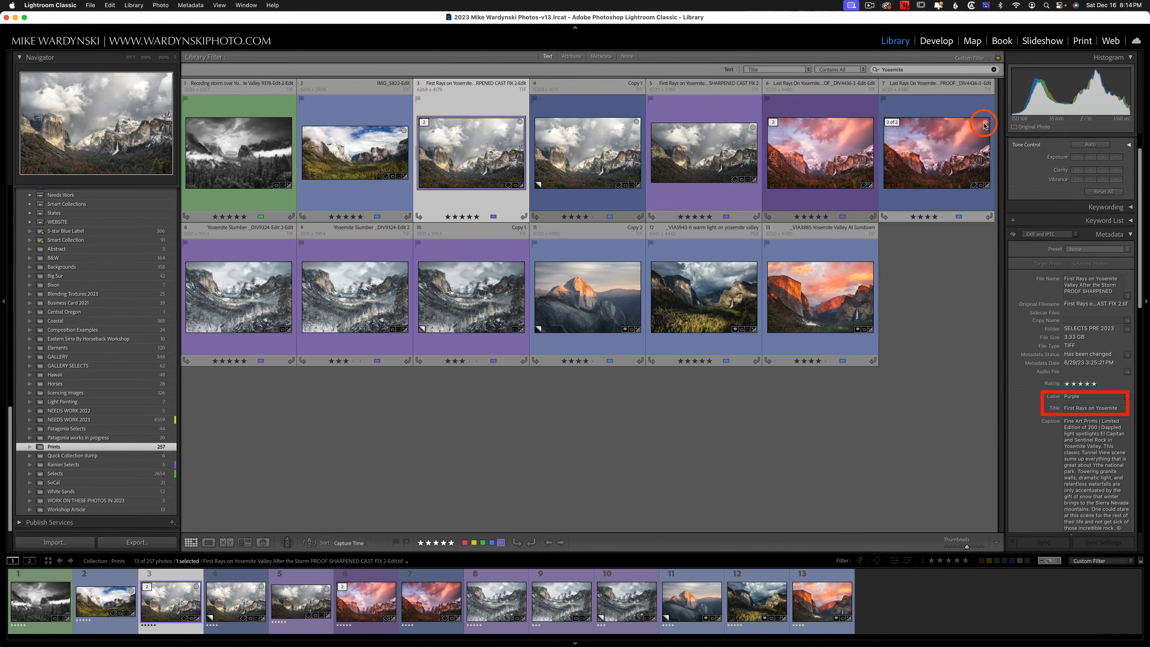
{"action": "left_click", "coordinate": [994, 70]}
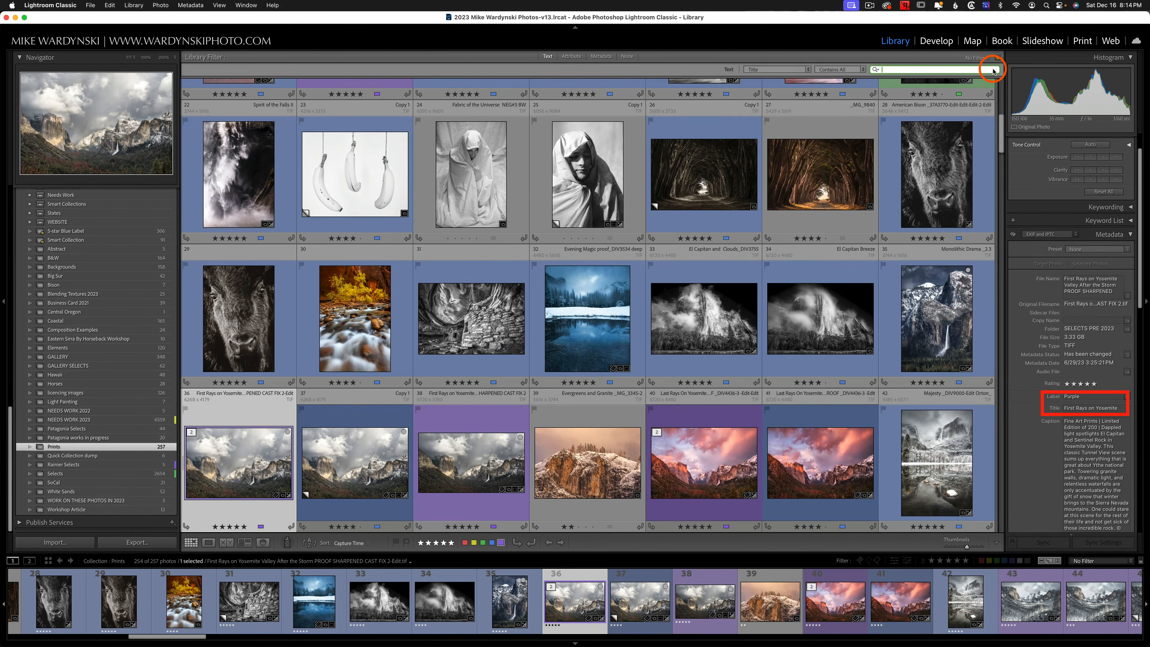
View the Attribute filter options, switch to Metadata filtering, change the Label column to Aperture and filter by f/16
{"action": "left_click", "coordinate": [572, 57]}
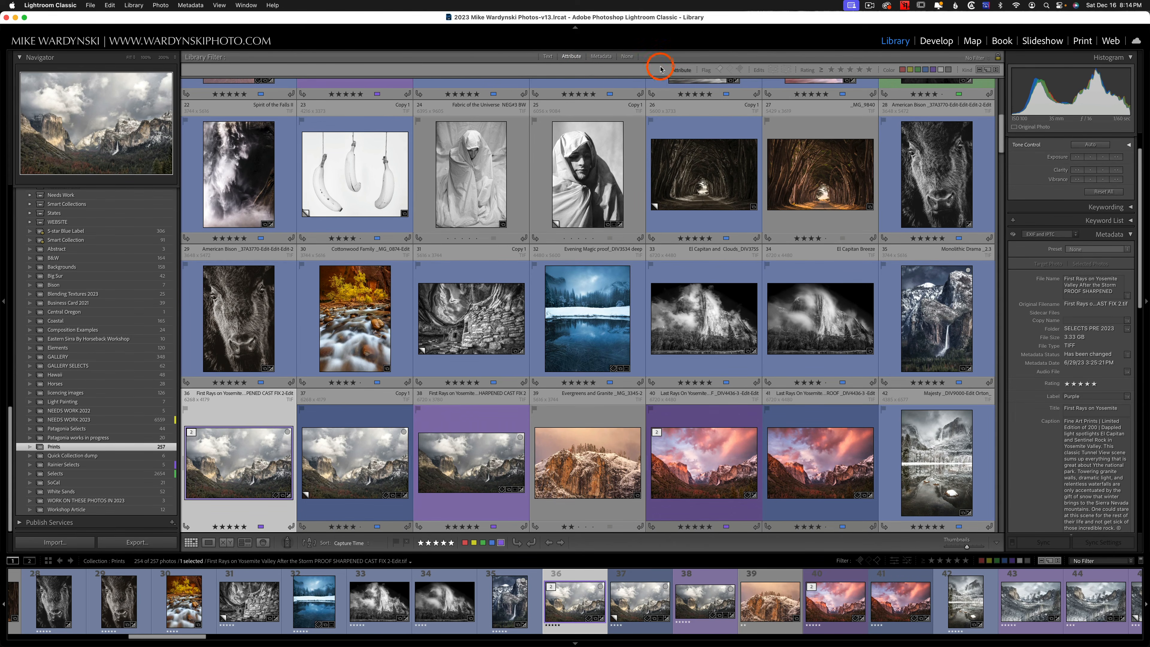
{"action": "left_click", "coordinate": [605, 57]}
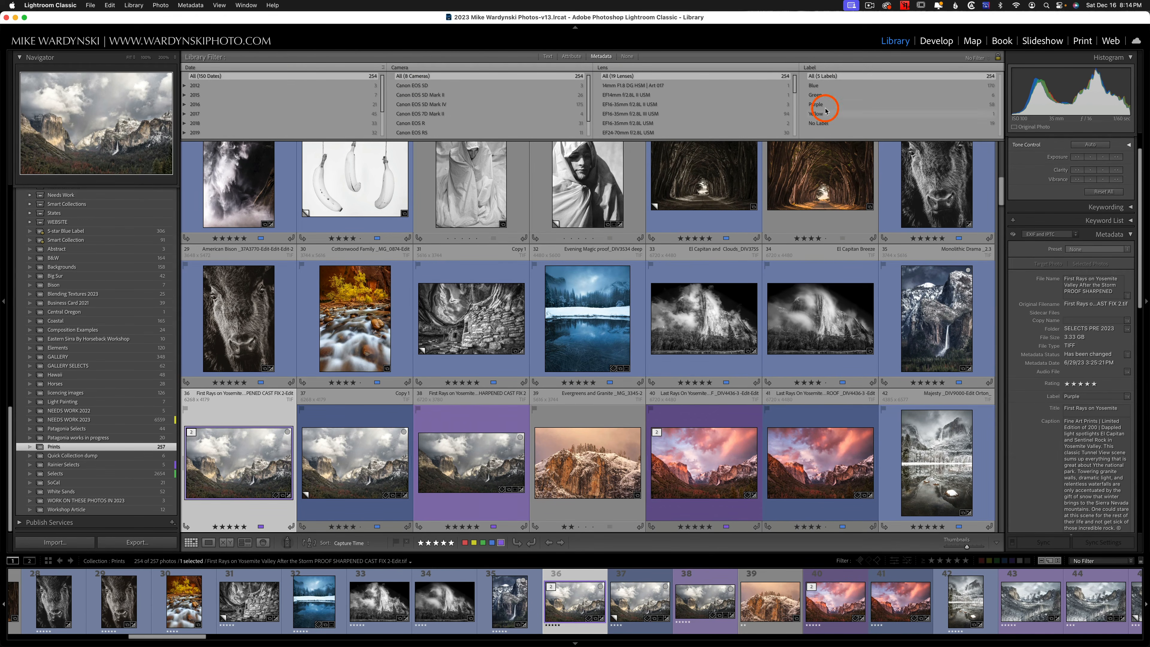
{"action": "left_click", "coordinate": [814, 68]}
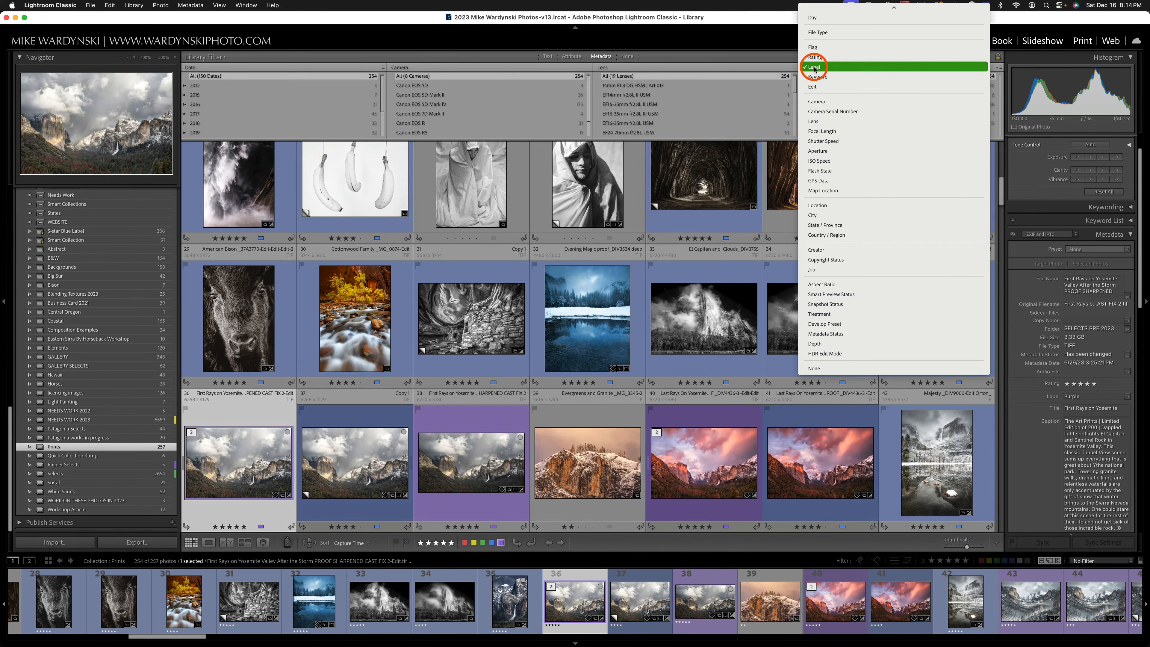
{"action": "left_click", "coordinate": [829, 157]}
{"action": "scroll", "coordinate": [858, 122], "scroll_direction": "down", "scroll_amount": 5}
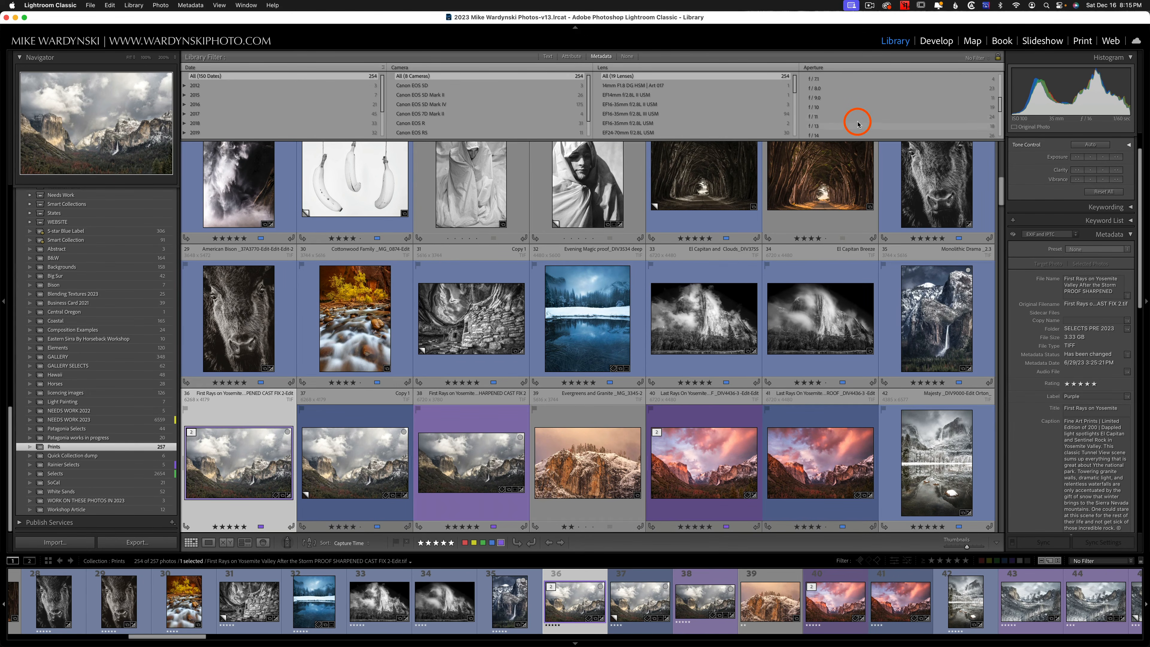
{"action": "left_click", "coordinate": [822, 96]}
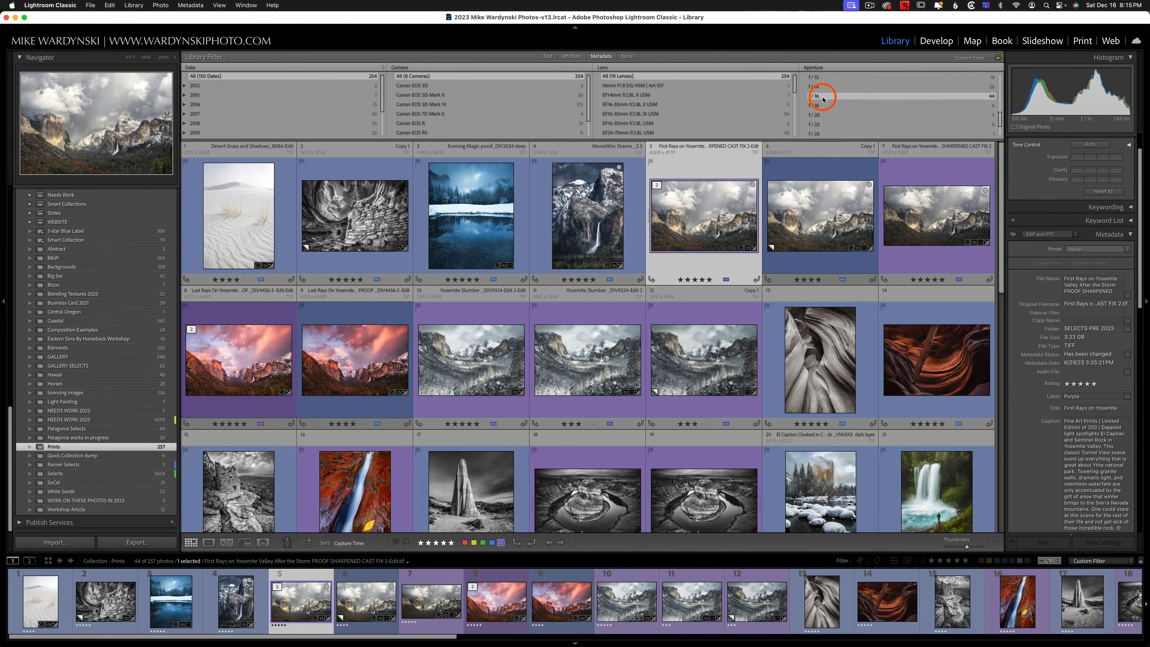
Change the Aperture column of the metadata filter to File Type and turn all library filters off
{"action": "left_click", "coordinate": [814, 67]}
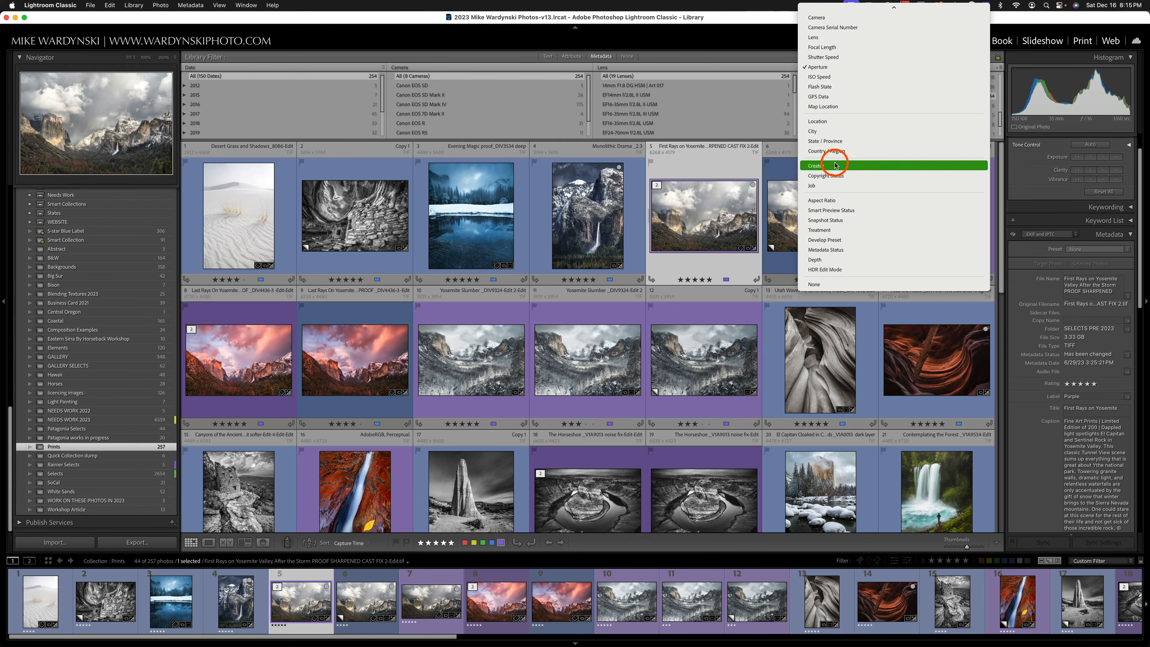
{"action": "scroll", "coordinate": [829, 100], "scroll_direction": "up", "scroll_amount": 5}
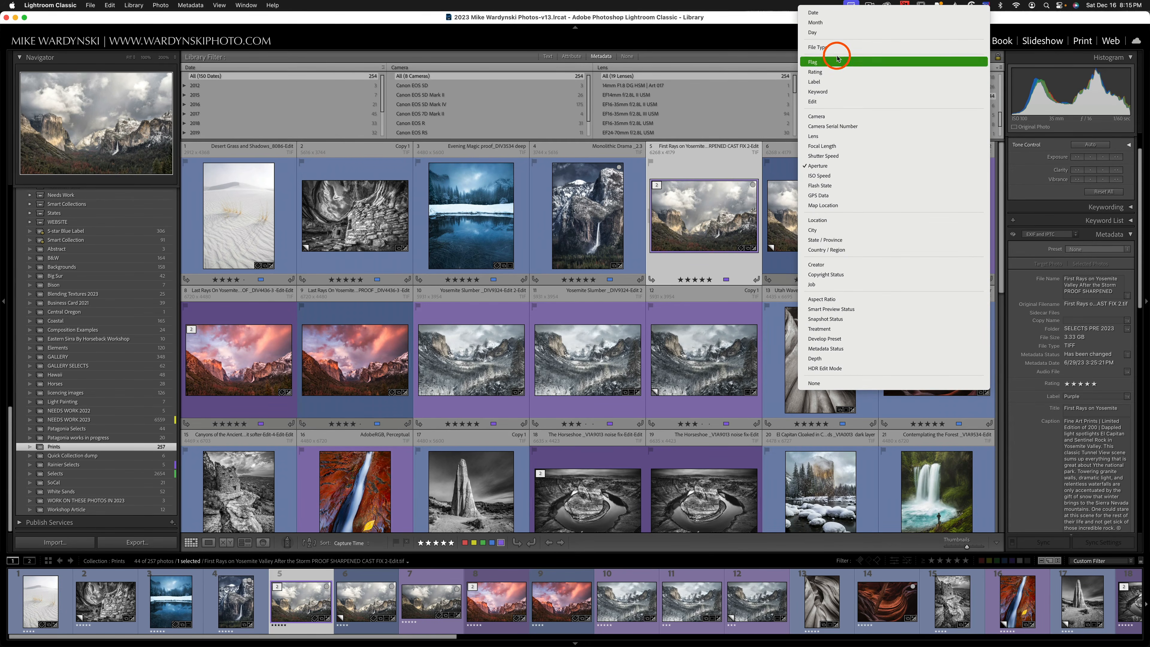
{"action": "left_click", "coordinate": [840, 47]}
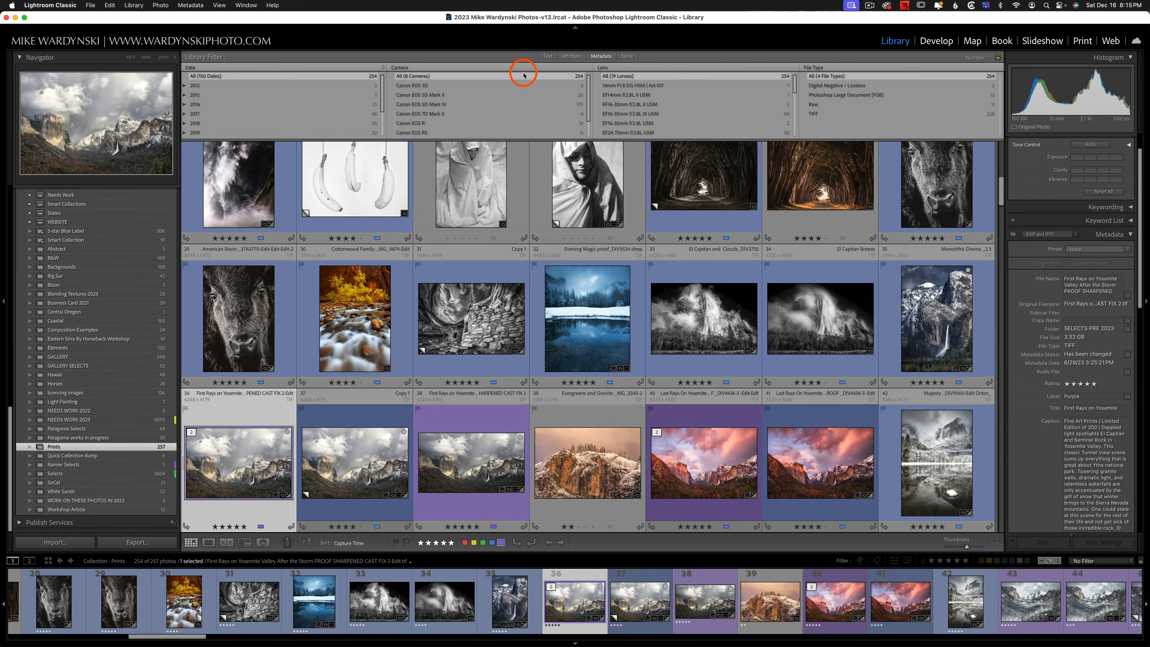
{"action": "left_click", "coordinate": [624, 58]}
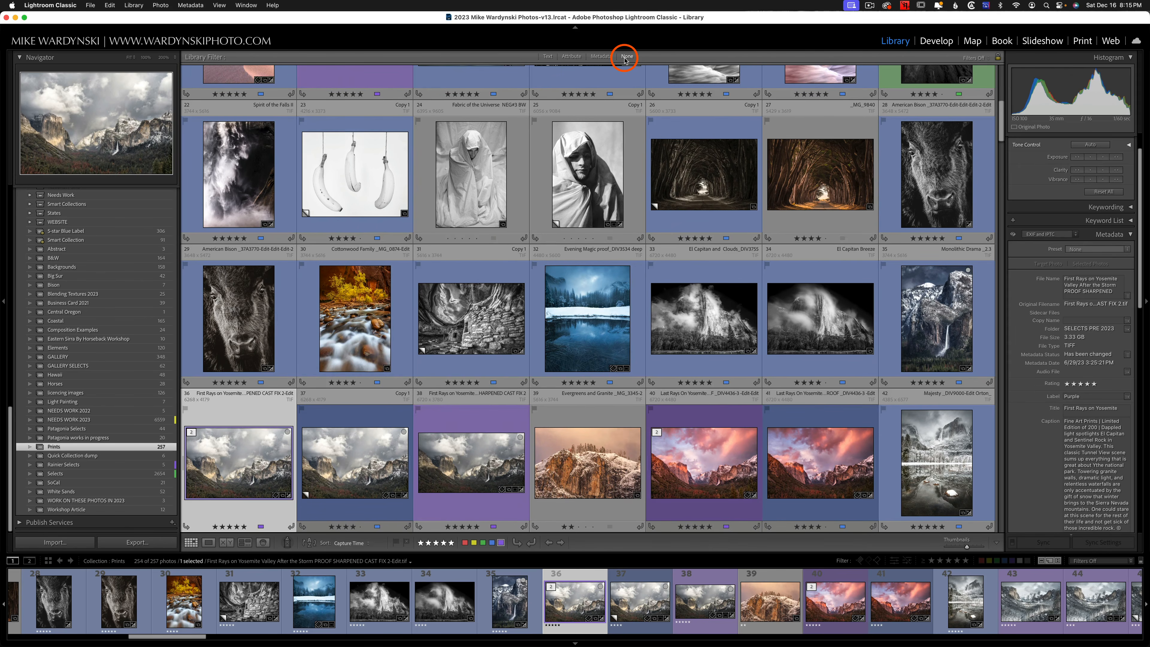